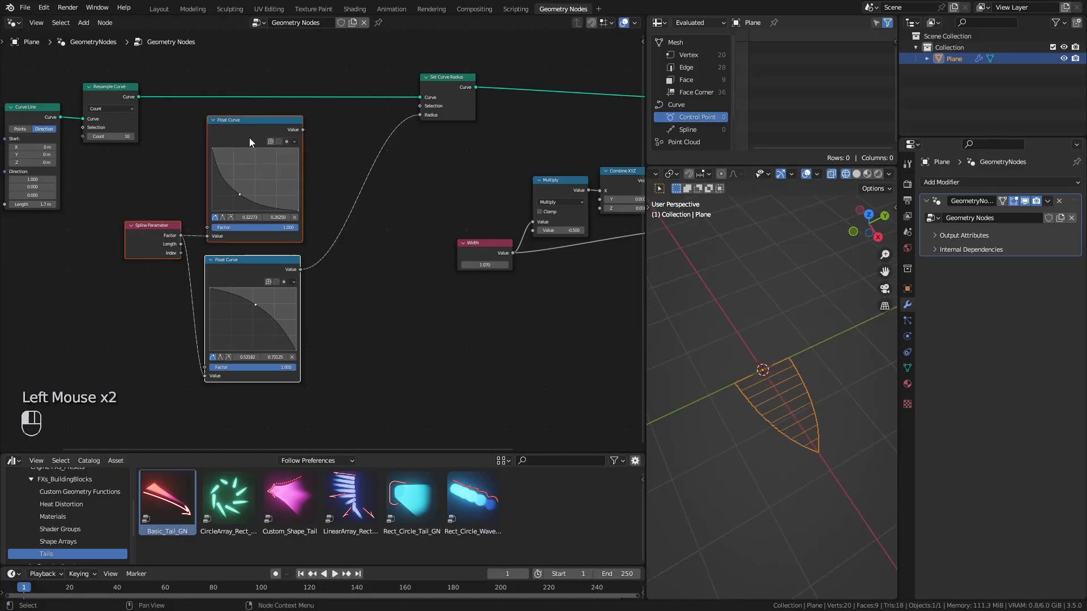
click(361, 186)
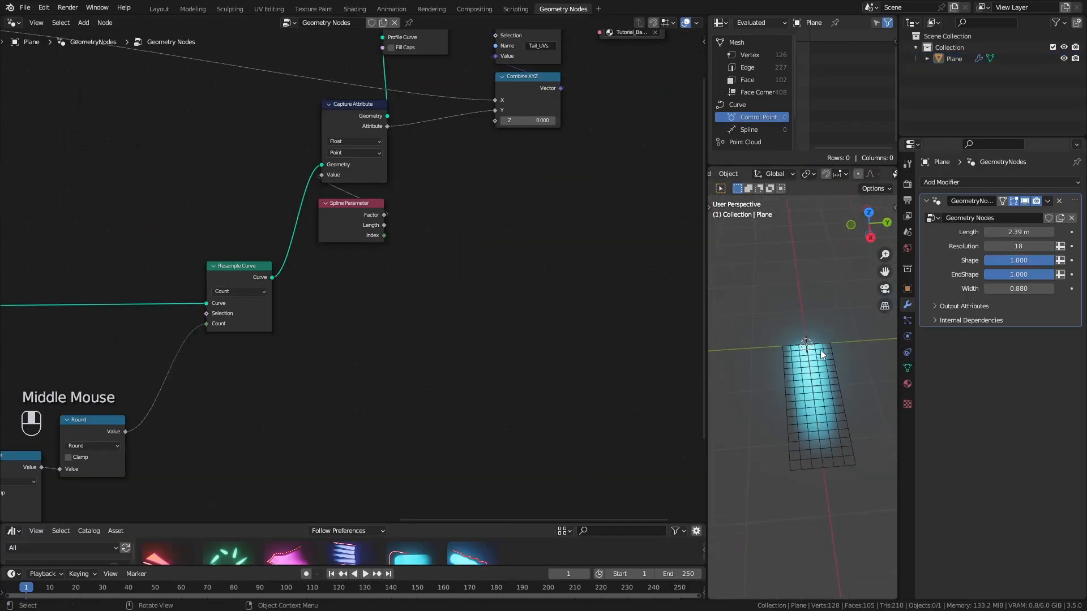
drag(1019, 260, 997, 260)
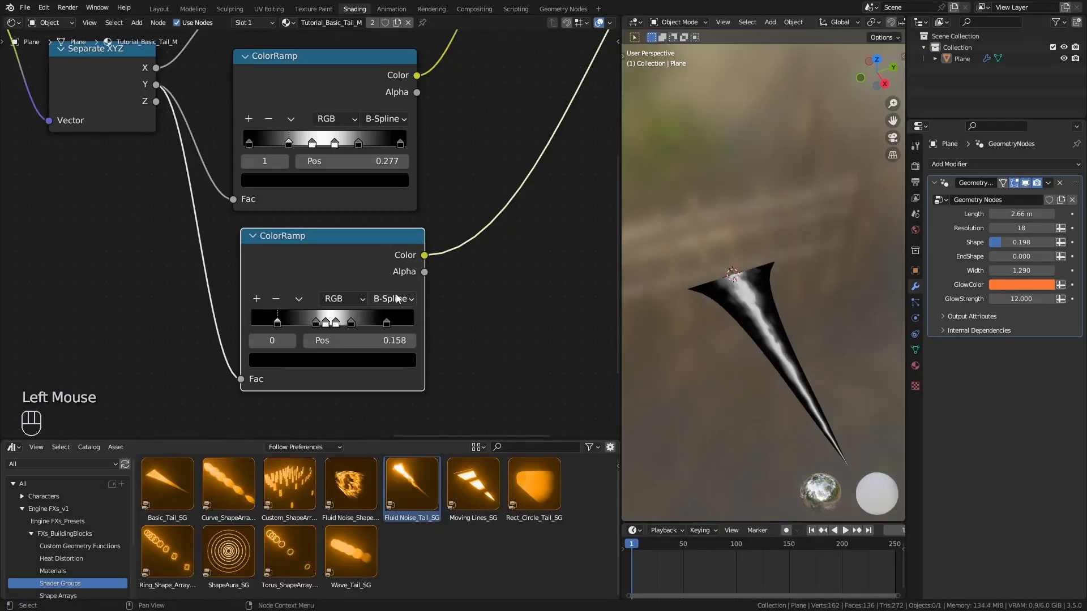
middle_drag(510, 260, 378, 258)
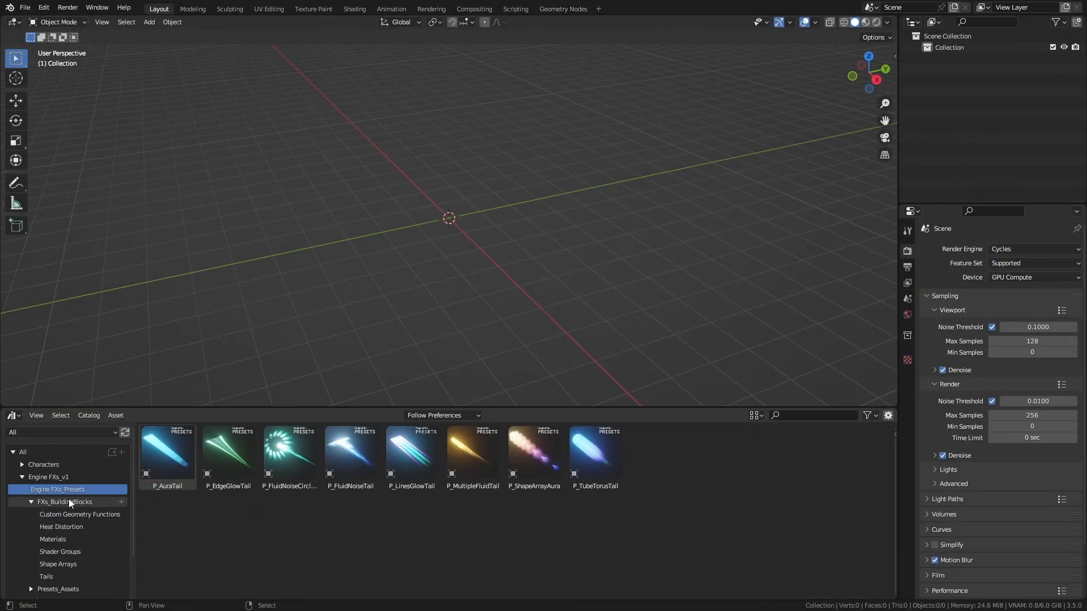
Browse the FXs_BuildingBlocks asset catalogs: Heat Distortion, Shader Groups, Shape Arrays and Tails
click(63, 502)
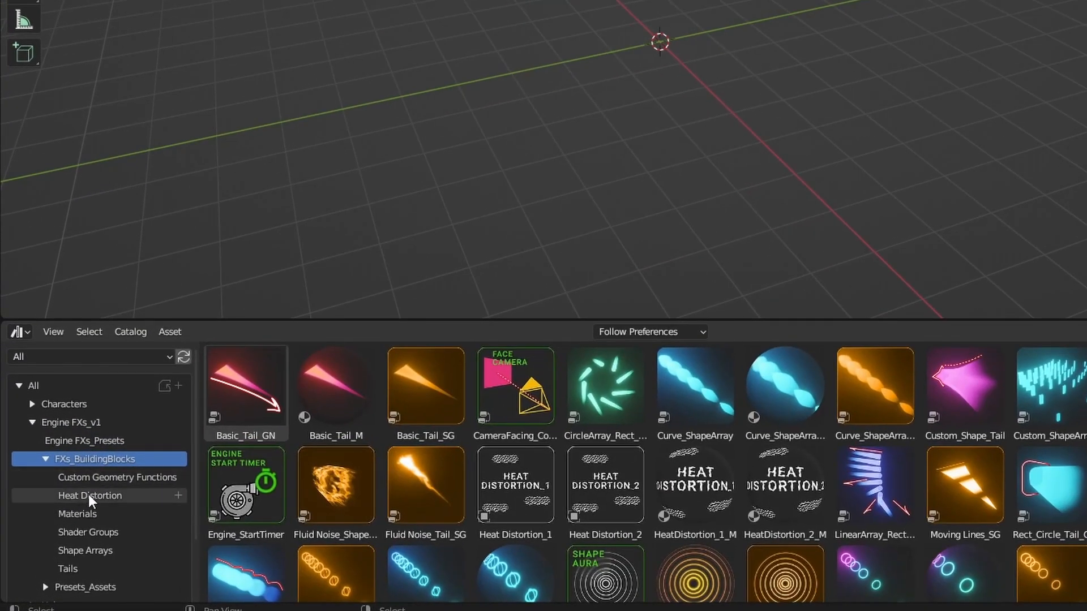
click(88, 495)
click(81, 532)
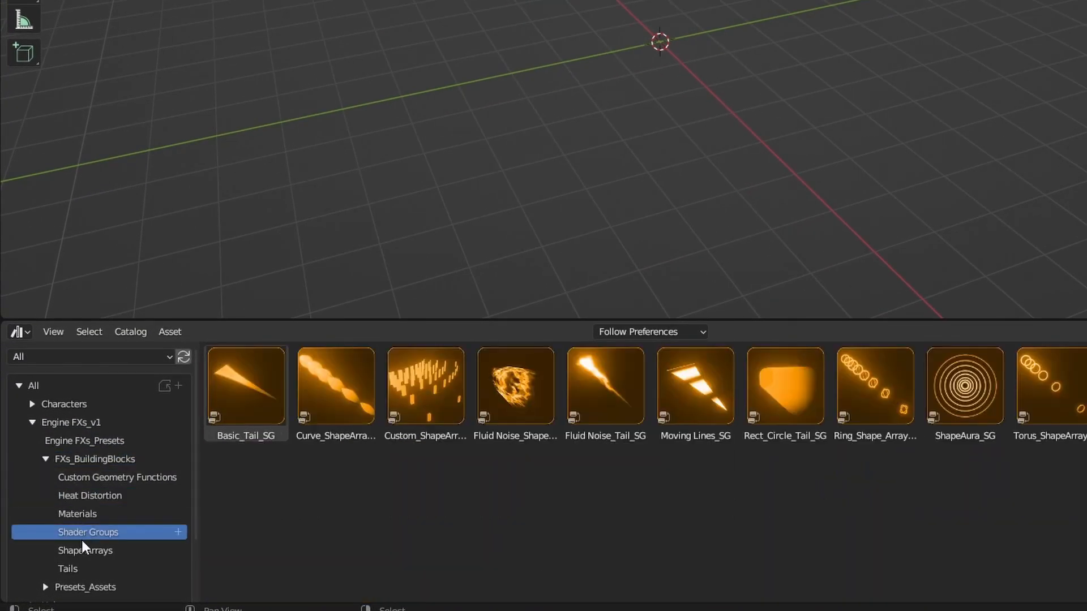
click(81, 551)
click(78, 571)
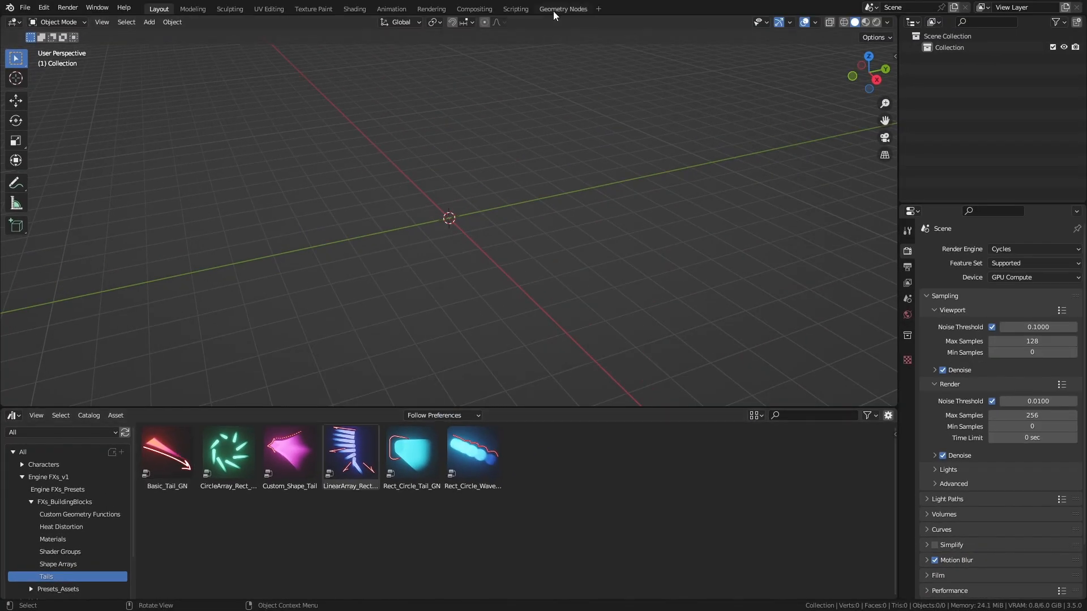
Open the Geometry Nodes workspace and add a plane mesh to the scene
click(558, 10)
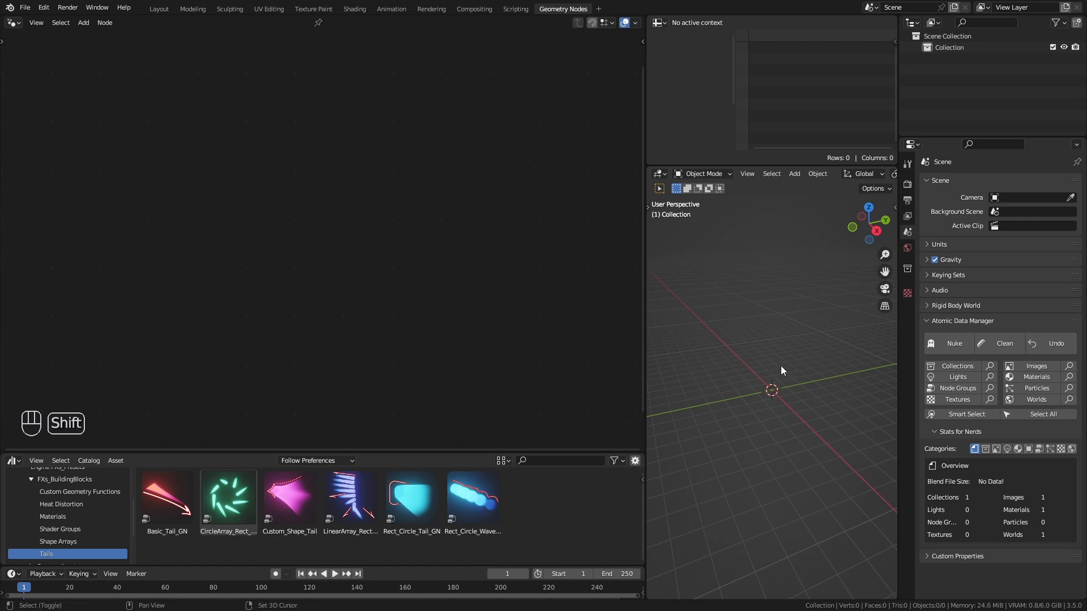
key(shift+a)
mouse_move(783, 363)
click(826, 364)
Add a Geometry Nodes modifier with a new node tree to the plane and space out its Group Input and Group Output nodes
click(907, 306)
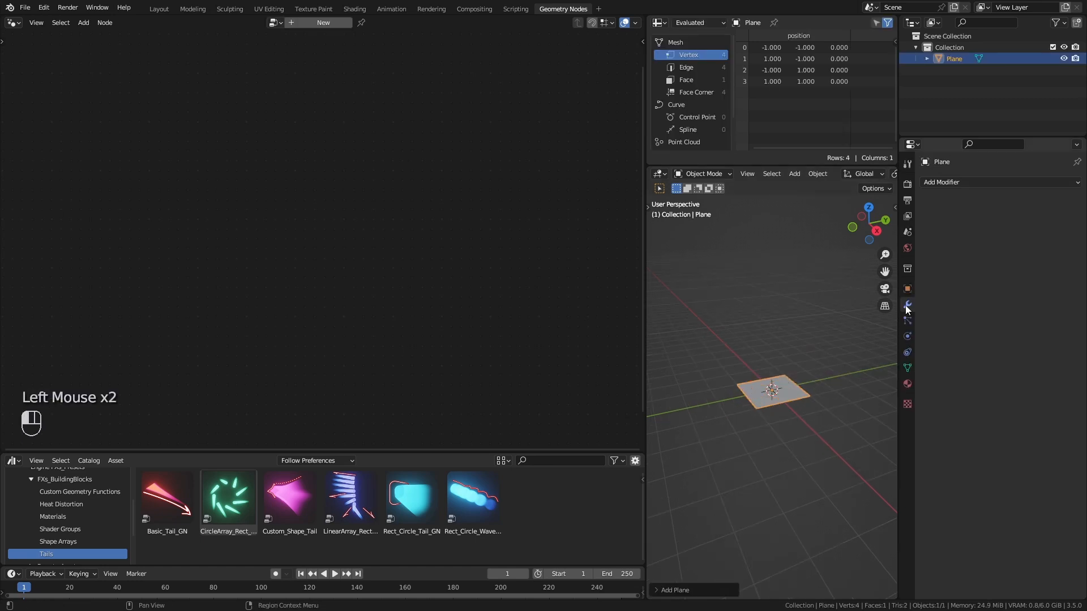
click(997, 183)
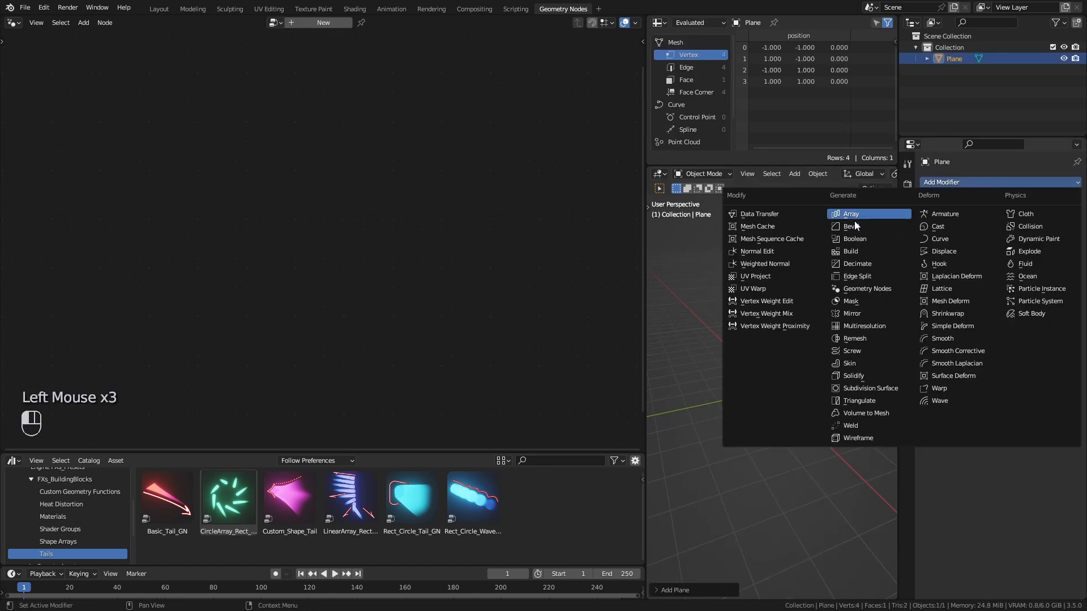
click(866, 288)
click(1015, 218)
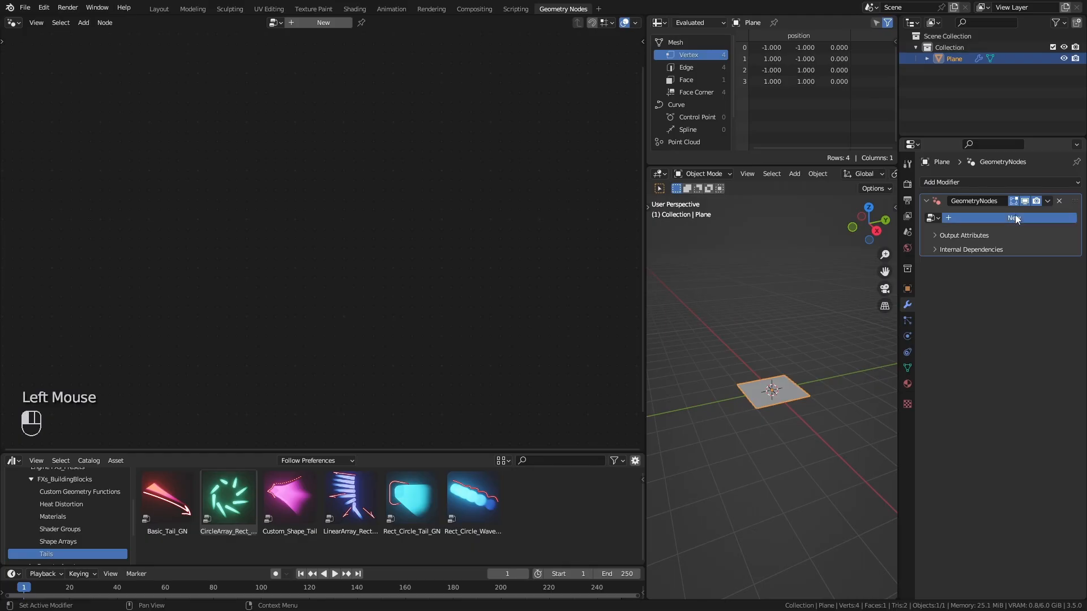
drag(351, 385, 513, 231)
drag(84, 370, 96, 196)
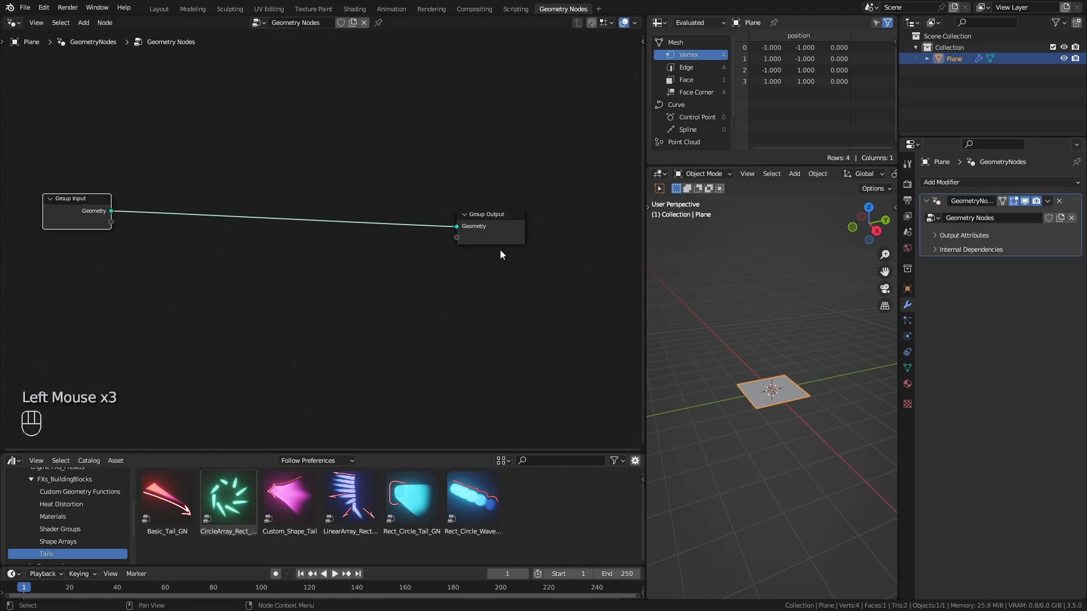
drag(500, 250, 542, 218)
Place the Basic_Tail_GN asset as a node wired to the Group Output and assign it the Basic_Tail_M material
drag(157, 517, 497, 193)
drag(245, 275, 320, 201)
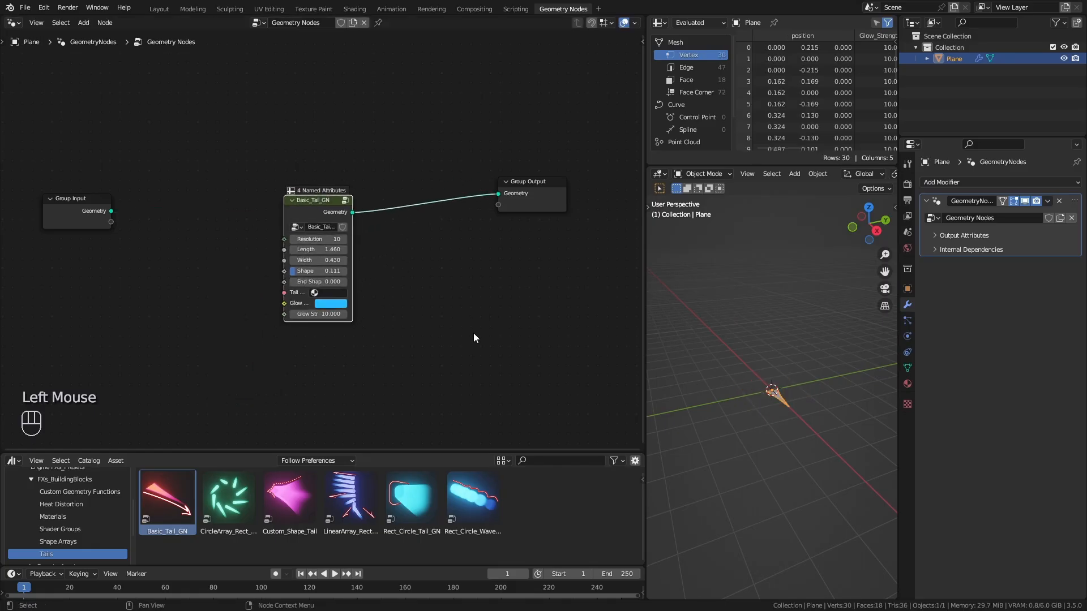
click(328, 292)
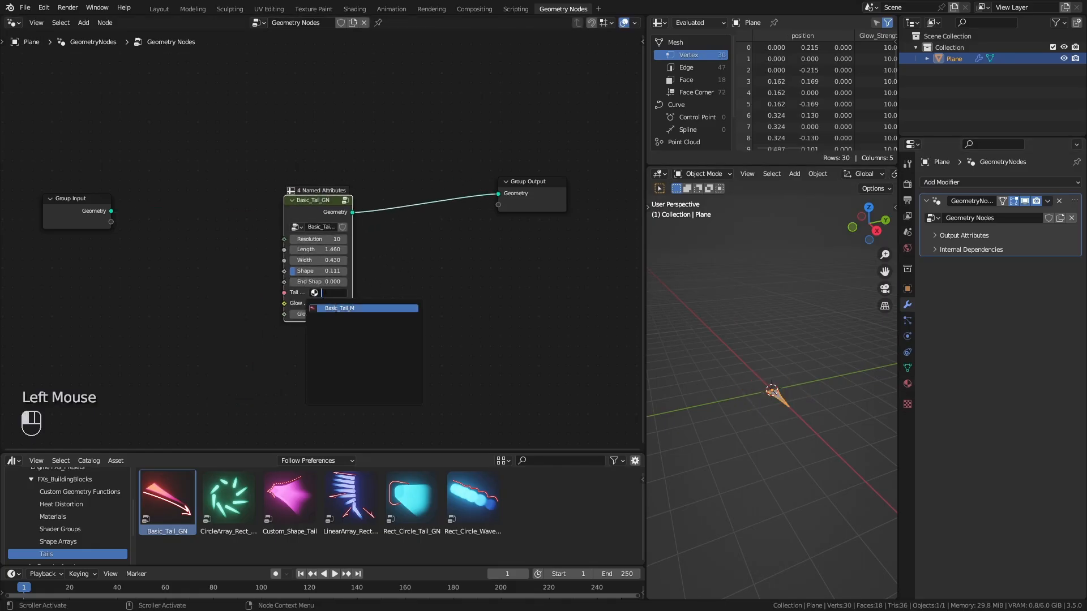
click(336, 309)
drag(351, 266, 374, 266)
Show the viewport in rendered shading and change the render engine to Eevee
key(z)
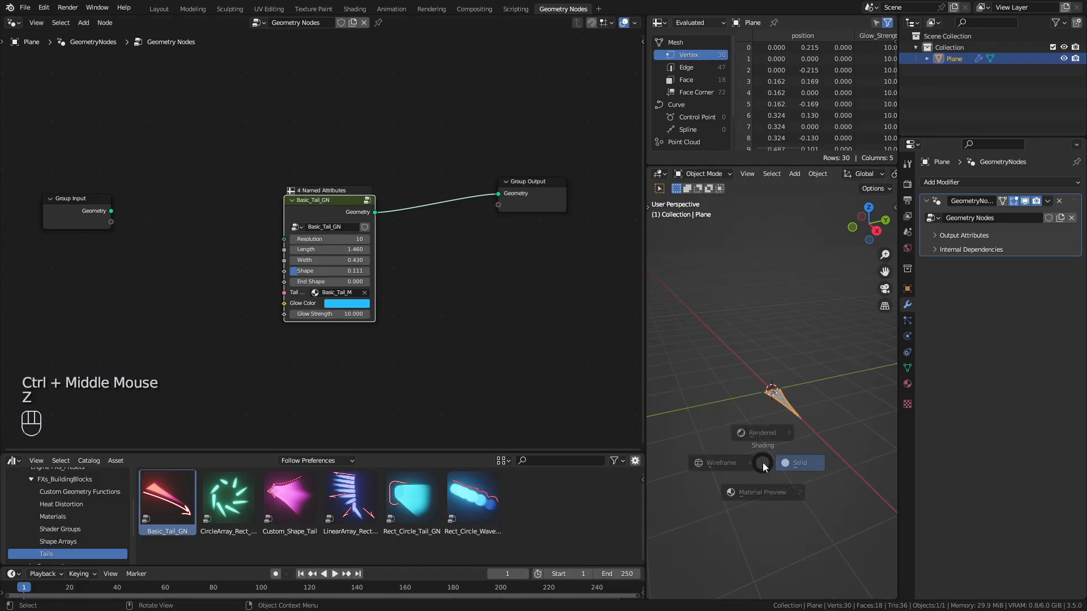
click(772, 409)
mouse_move(848, 391)
middle_down()
mouse_move(832, 417)
mouse_move(837, 458)
mouse_move(856, 436)
mouse_move(847, 380)
middle_up()
click(907, 184)
click(1002, 183)
click(1011, 195)
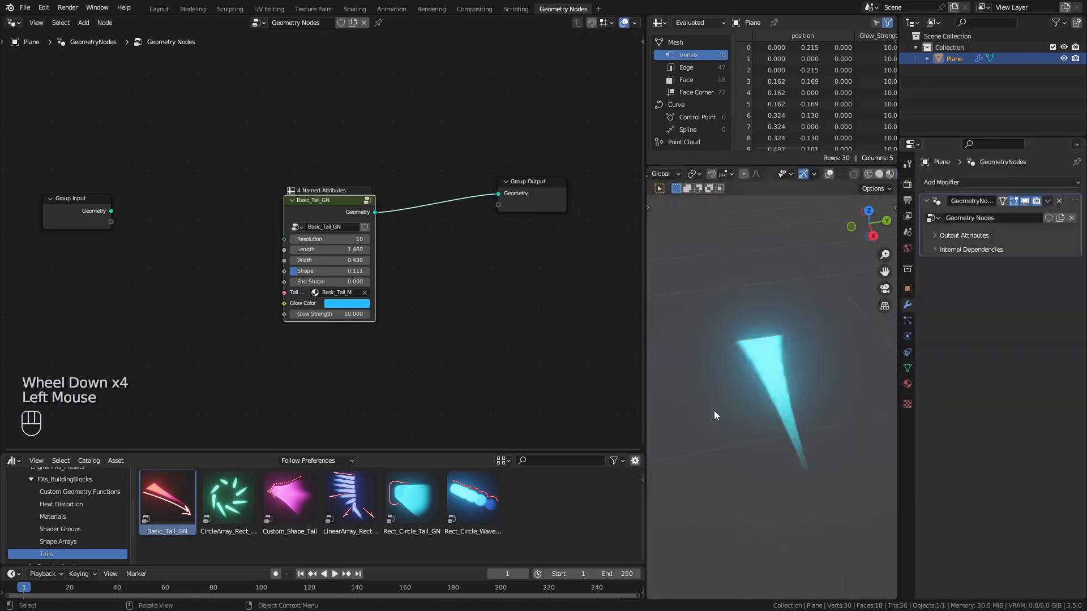
Try different resolution, length, width, shape, end shape and glow strength values on the Basic_Tail_GN node
mouse_move(300, 271)
mouse_down()
mouse_move(363, 271)
mouse_move(295, 282)
mouse_up()
drag(336, 239, 396, 249)
ctrl+middle_drag(781, 397, 786, 442)
drag(334, 249, 306, 249)
drag(334, 260, 357, 260)
mouse_move(306, 281)
mouse_down()
mouse_move(362, 281)
mouse_move(340, 270)
mouse_move(307, 282)
mouse_up()
drag(339, 270, 298, 271)
drag(355, 311, 396, 312)
middle_drag(781, 396, 761, 396)
Delete the Basic_Tail_GN node from the node tree
drag(330, 208, 318, 195)
drag(243, 136, 339, 296)
key(x)
middle_drag(373, 327, 423, 279)
Add a Curve Line node and connect its curve to the Group Output geometry
key(shift+a)
mouse_move(255, 169)
mouse_move(365, 205)
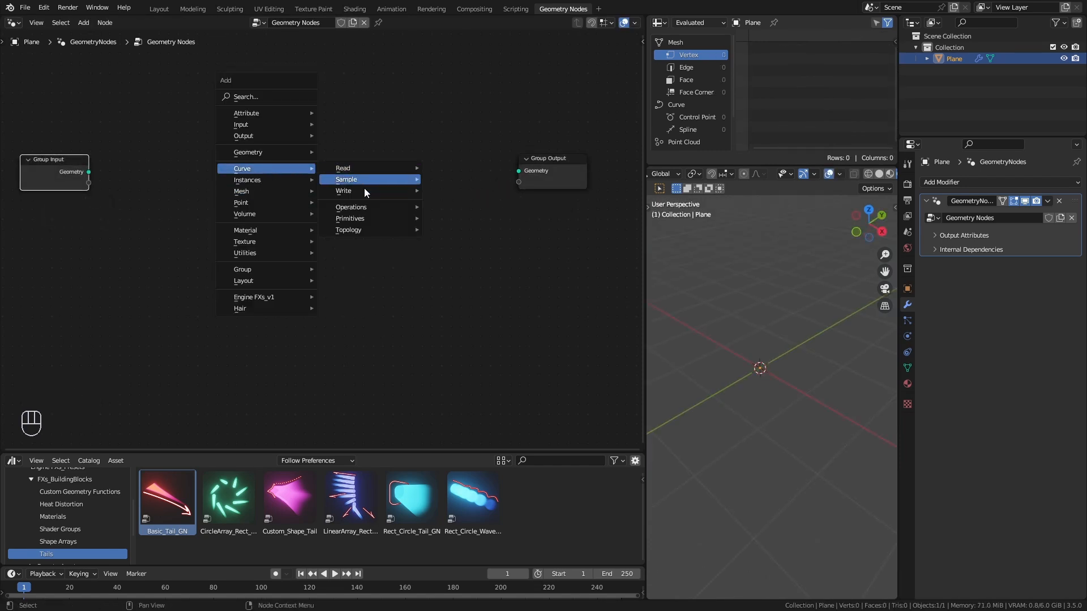
click(453, 254)
click(218, 181)
drag(287, 198, 518, 171)
drag(278, 198, 261, 184)
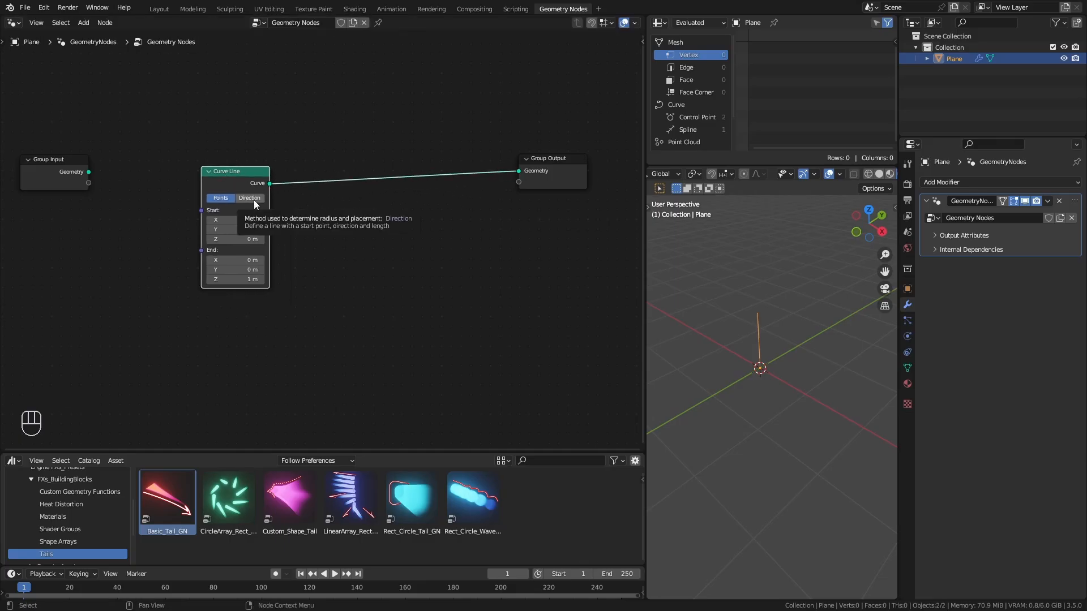
Switch the Curve Line to Direction mode with direction 1, 0, 0 and a length of 1.5 m
click(252, 198)
click(240, 261)
text(1)
key(Return)
click(275, 344)
text(0)
key(Return)
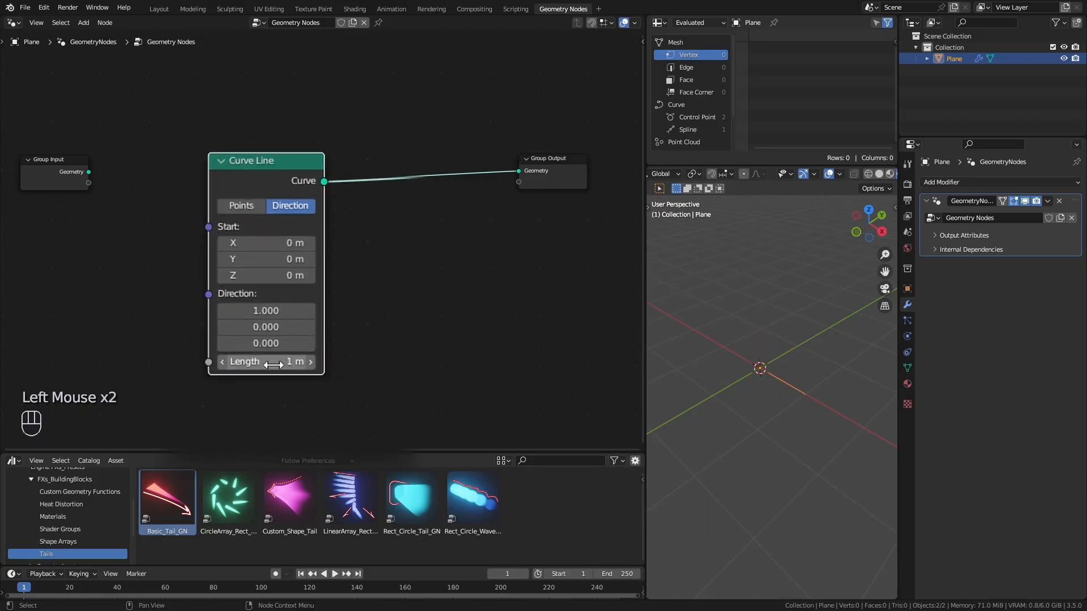
drag(277, 187, 298, 153)
drag(286, 335, 317, 335)
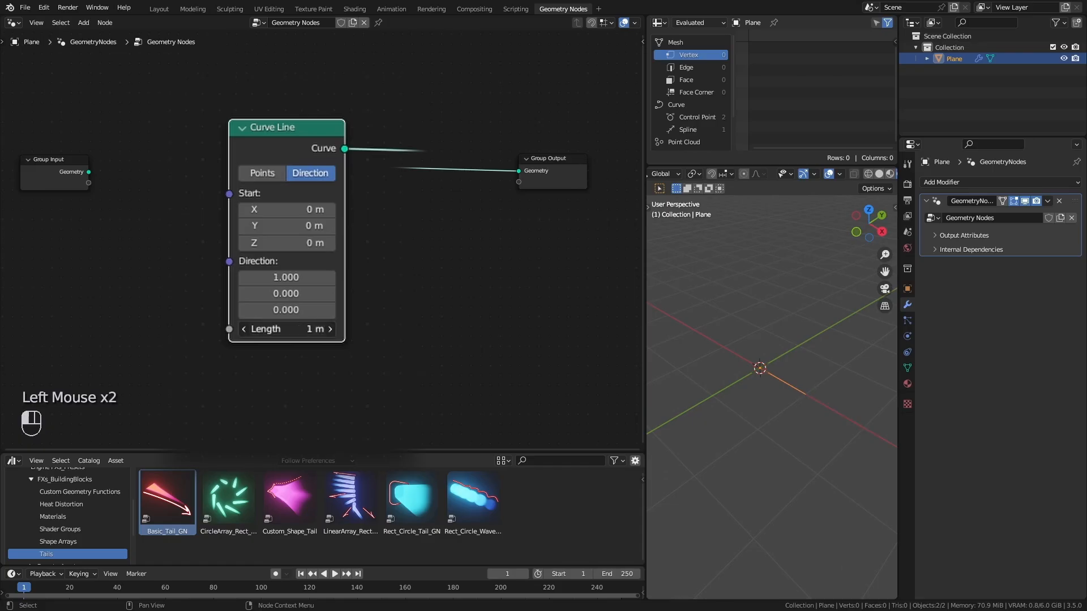
middle_drag(786, 403, 751, 405)
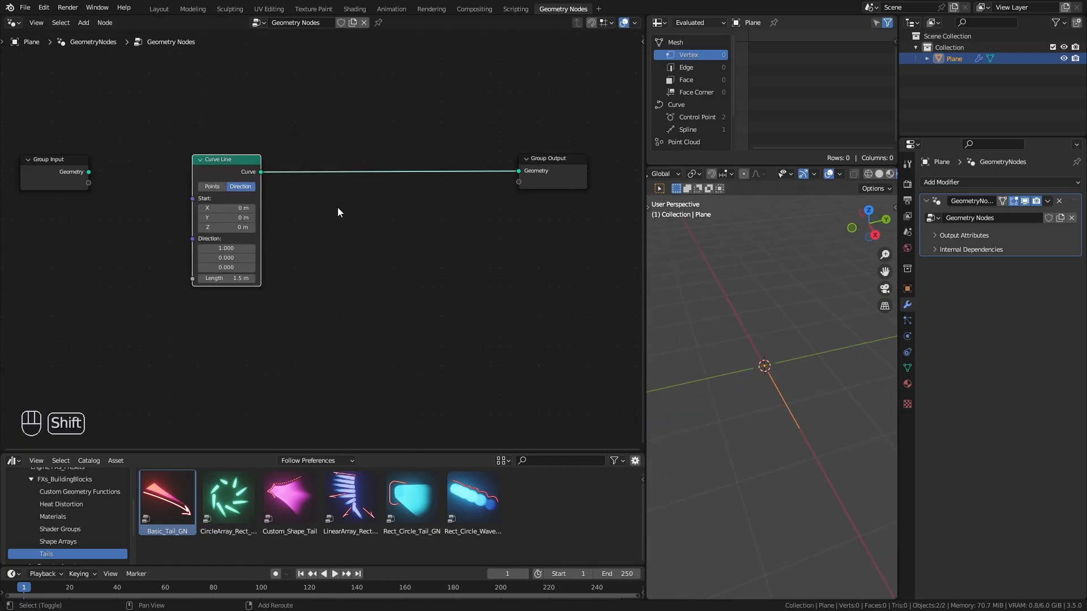
Add a Resample Curve node and wire it between the Curve Line and the Group Output
drag(261, 172, 336, 260)
text(resa)
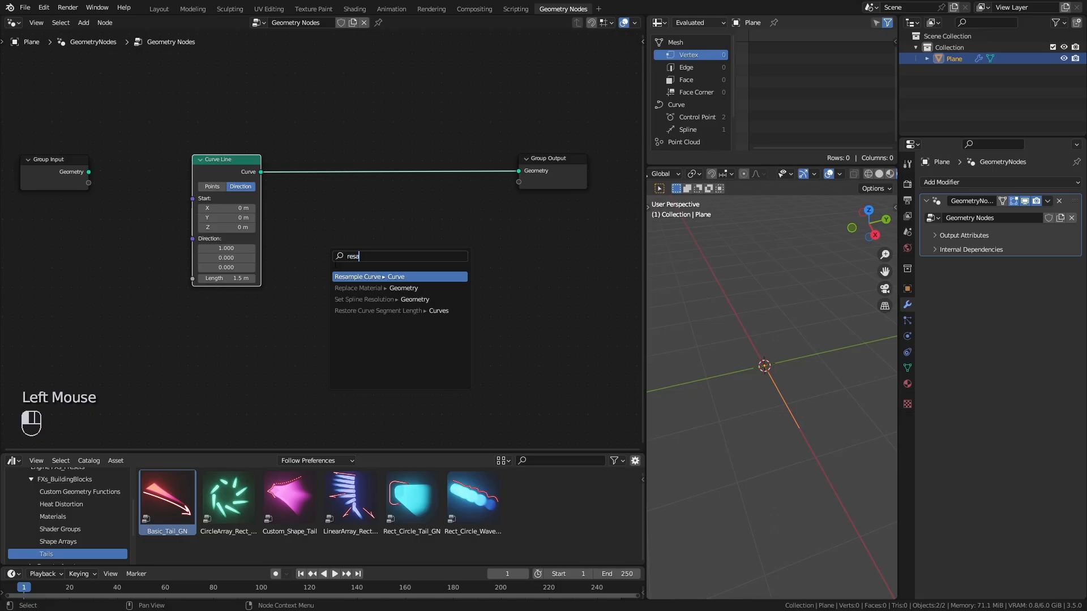
key(Return)
click(320, 219)
drag(368, 205, 517, 172)
drag(329, 195, 317, 139)
Insert a Curve to Mesh node between Resample Curve and Group Output, and make room beside it
key(shift+a)
mouse_move(431, 220)
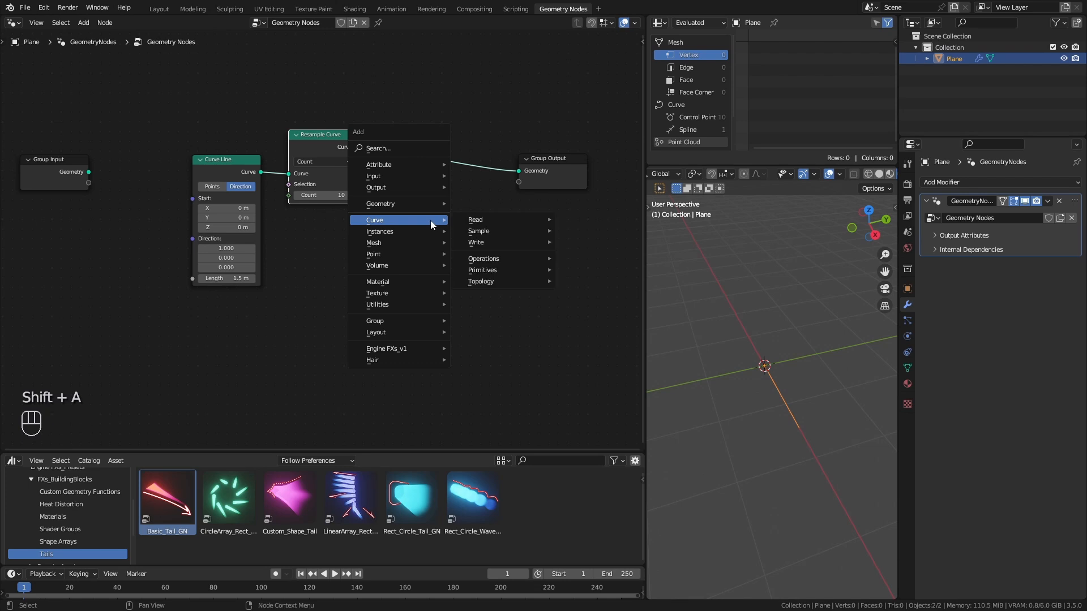
mouse_move(517, 259)
click(592, 258)
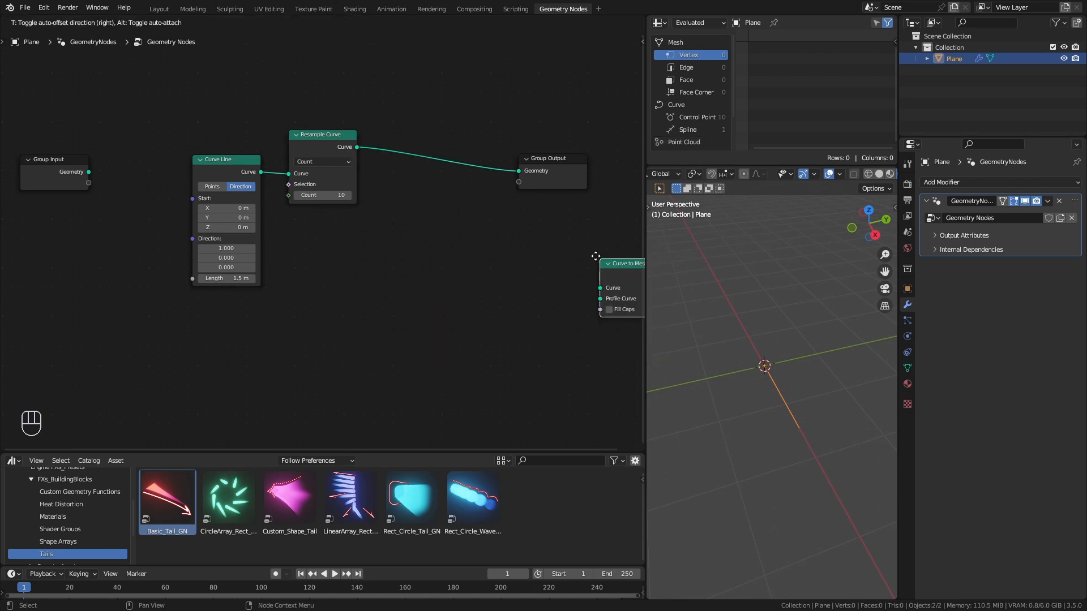
click(407, 137)
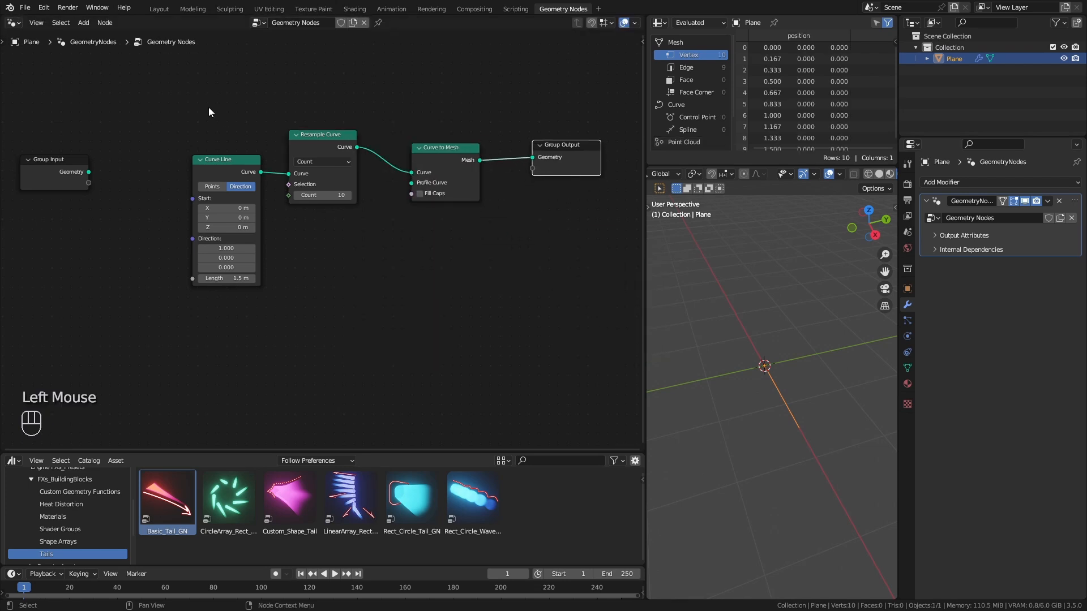
drag(209, 112, 328, 228)
drag(316, 145, 250, 147)
Duplicate the Curve Line node, connect the copy to the Profile Curve of Curve to Mesh, and switch the viewport to solid shading
click(134, 165)
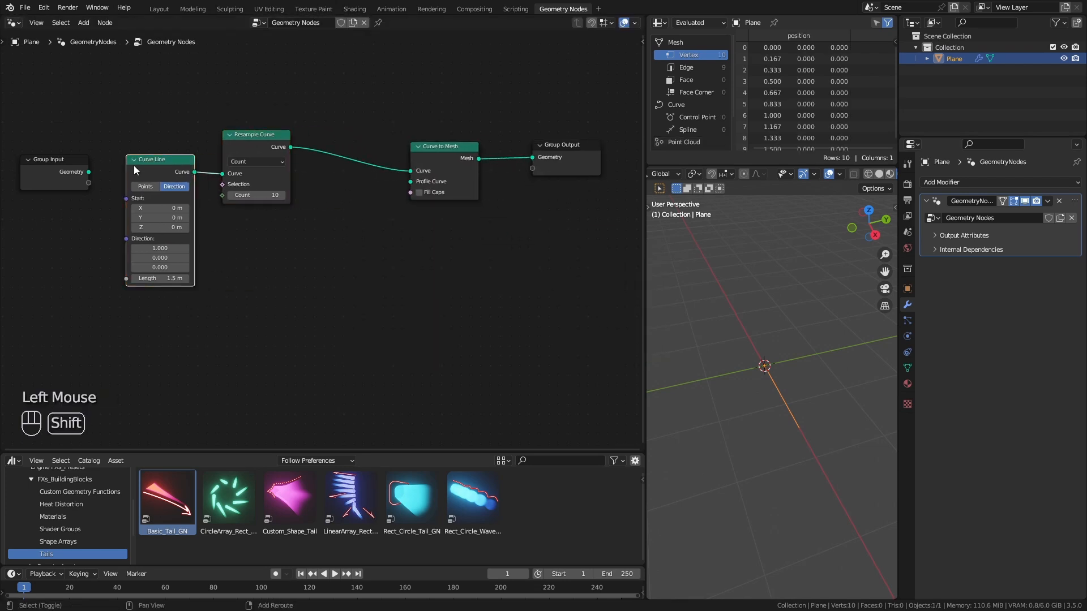
key(shift+d)
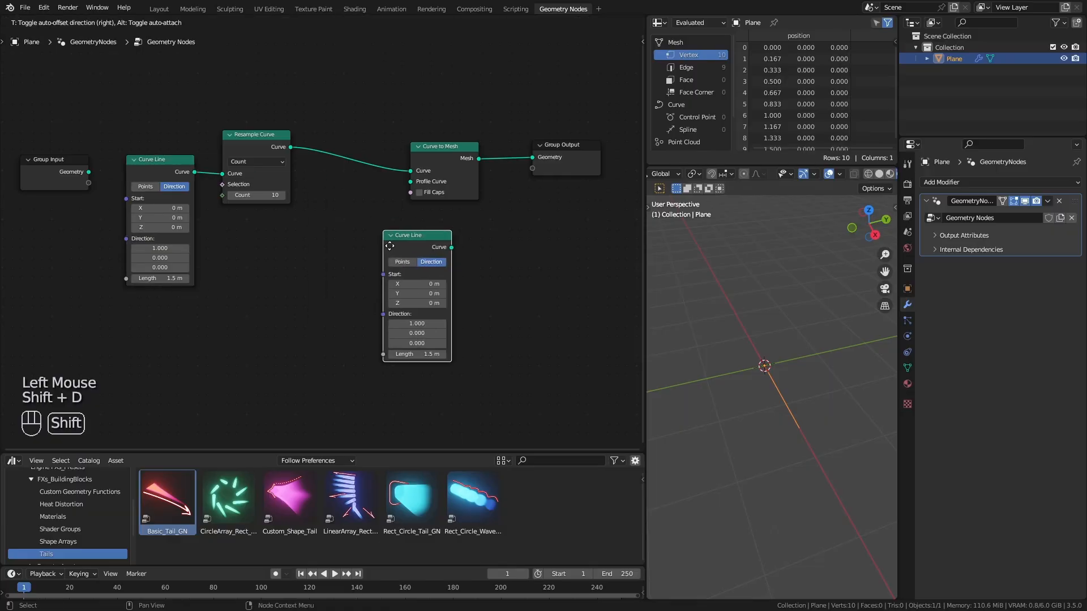
click(295, 268)
drag(353, 267, 411, 181)
middle_drag(763, 463, 782, 456)
scroll(872, 180, down, 1)
key(z)
click(868, 332)
Arrange the nodes and set the profile Curve Line's start X to about -0.31 m and its length to about 1.23 m
drag(350, 368, 282, 373)
middle_drag(434, 331, 458, 291)
drag(334, 223, 470, 213)
drag(279, 185, 198, 128)
drag(196, 122, 191, 98)
shift+drag(470, 251, 448, 252)
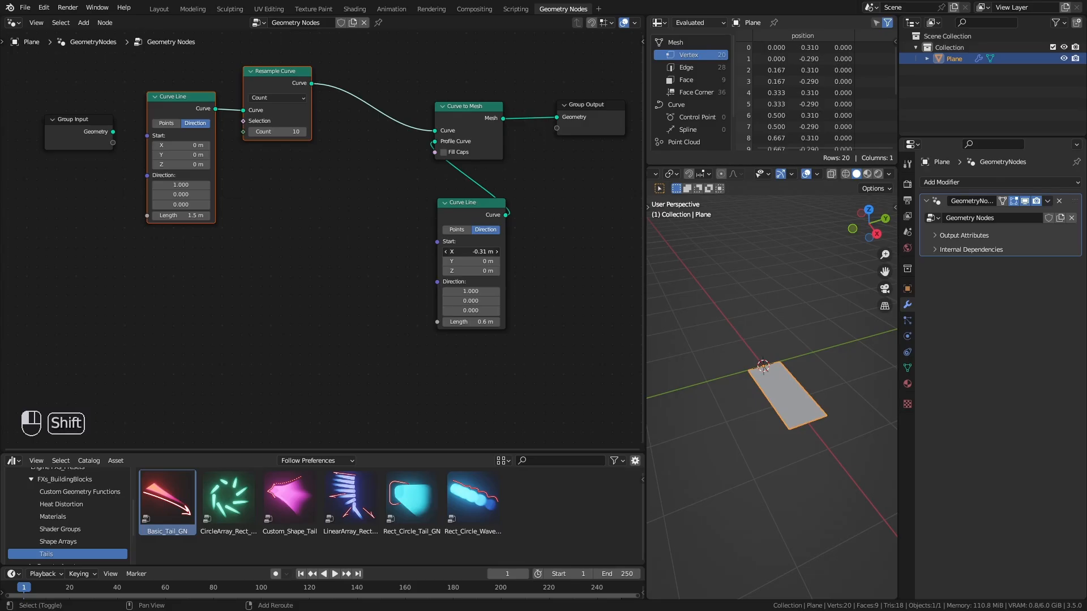
shift+drag(478, 322, 478, 316)
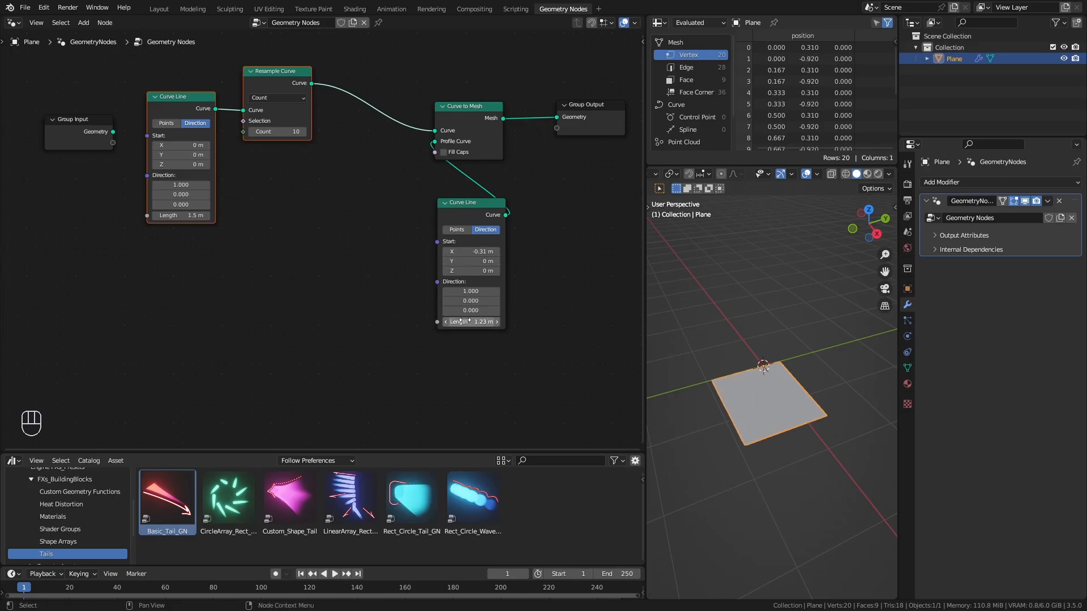
Add a Value node labelled Width, set it to about 1.7 and connect it to the profile Curve Line's length
key(shift+a)
click(266, 269)
click(261, 282)
key(F2)
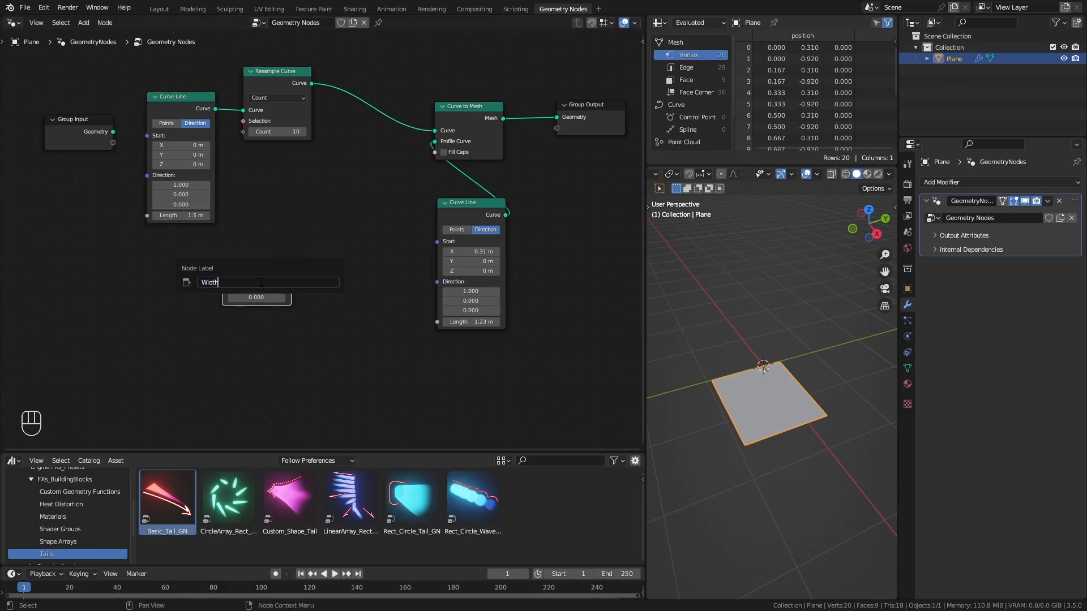
drag(257, 281, 270, 306)
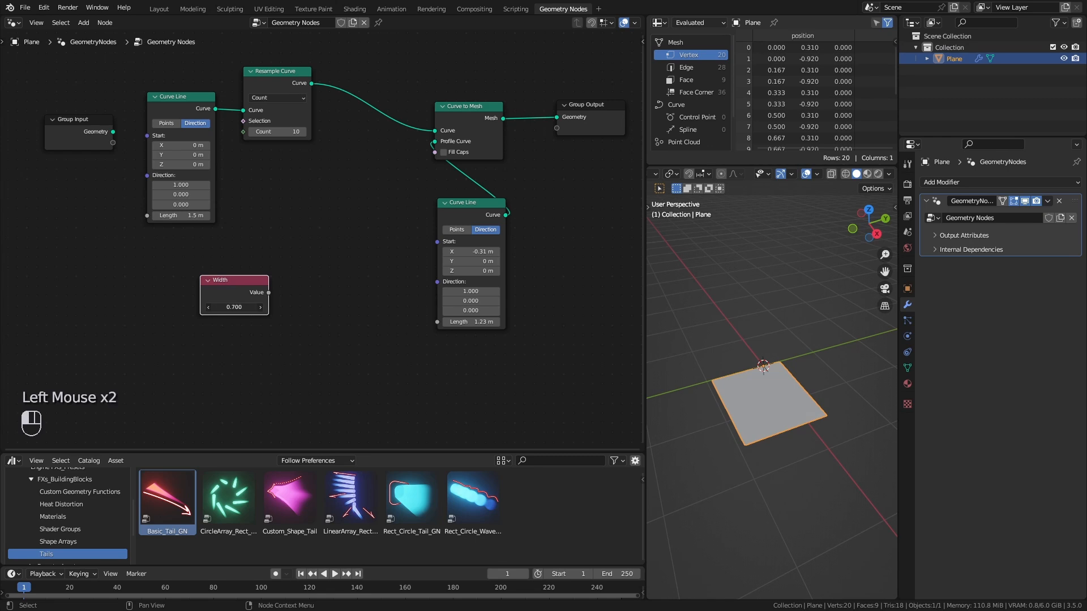
drag(269, 293, 437, 322)
drag(235, 281, 209, 308)
Add a Divide math node fed by the Width value, with 2 as the divisor
drag(244, 320, 291, 232)
text(divi)
key(Return)
click(294, 242)
click(304, 284)
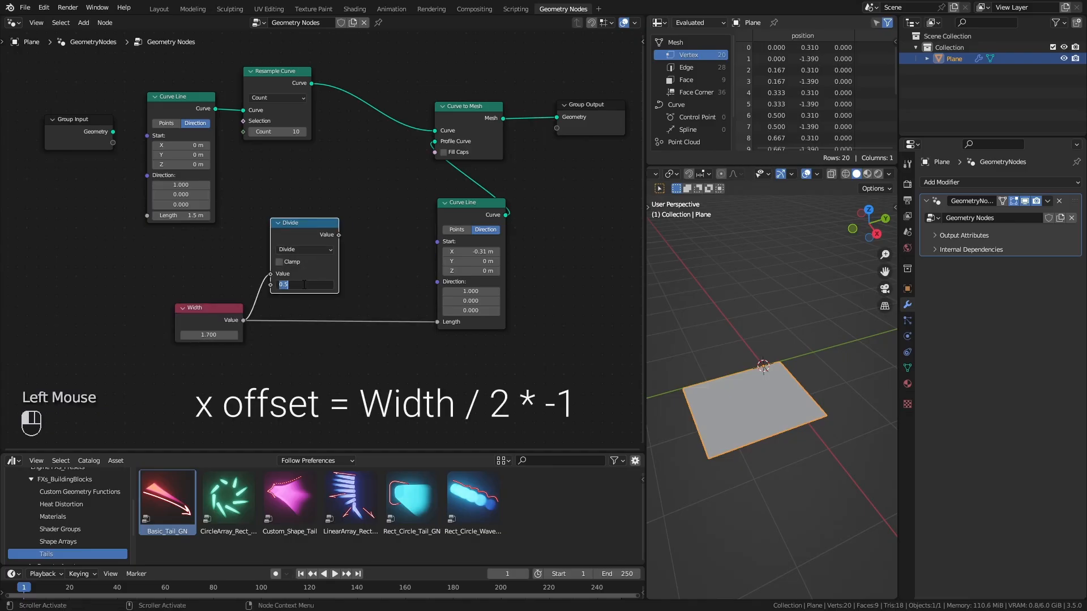
drag(301, 239, 297, 247)
click(213, 318)
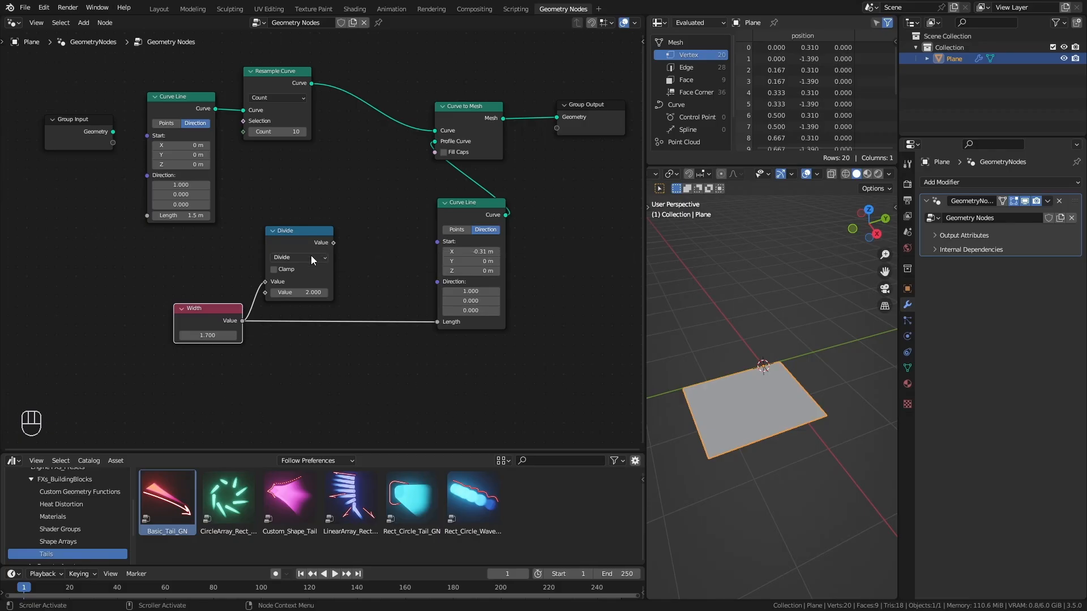
Change the Divide node's operation to Multiply and set its second value to -0.5
click(311, 258)
click(303, 304)
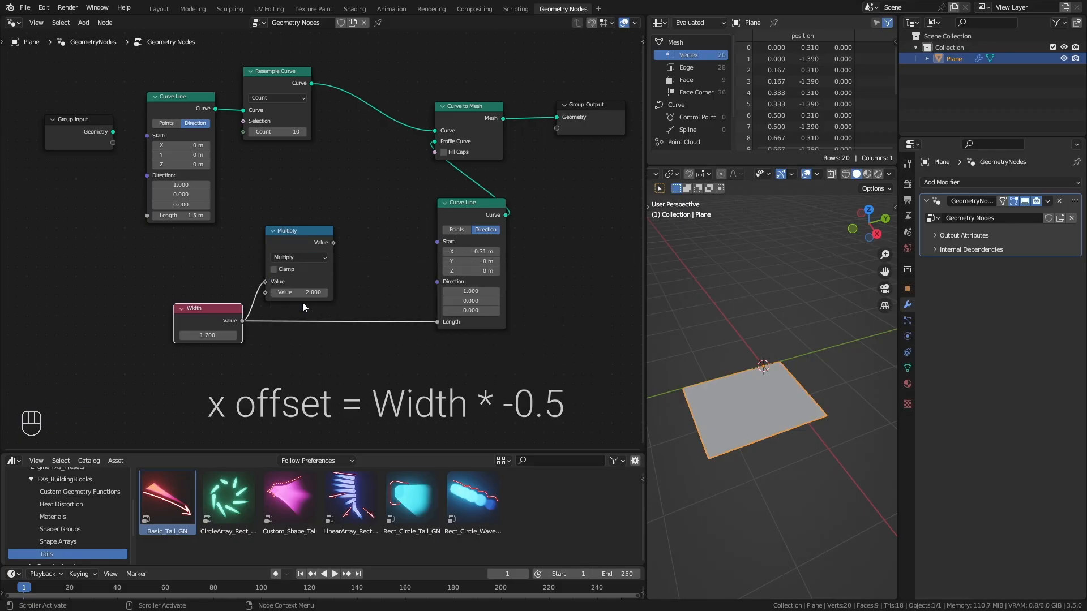
click(302, 293)
key(Return)
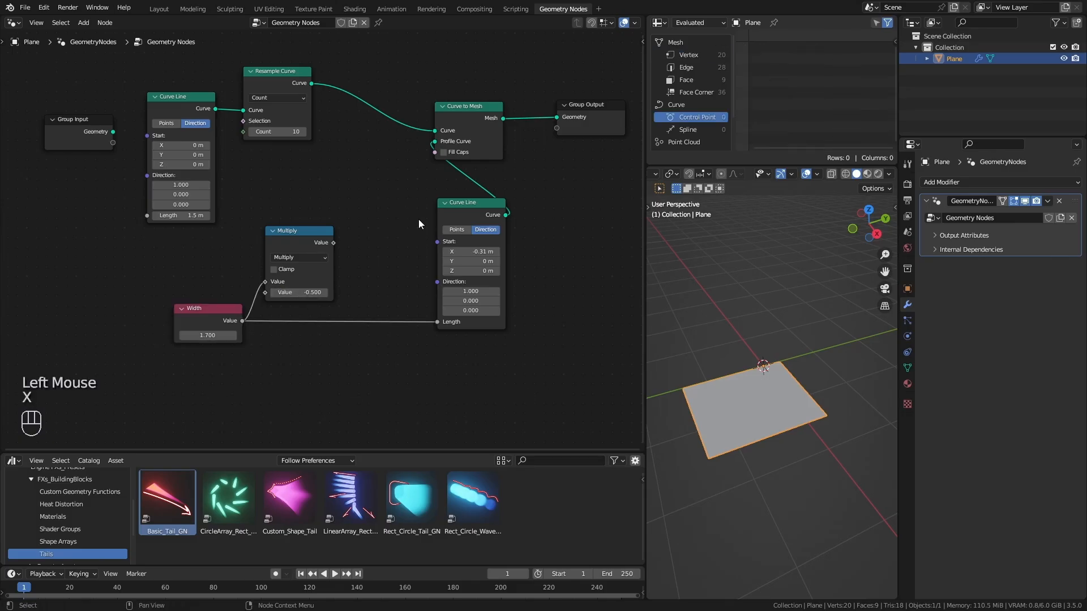
Add a Combine XYZ node fed by the Multiply result in X and connect its vector to the profile Curve Line's start
drag(334, 242, 357, 242)
text(xyz)
click(385, 261)
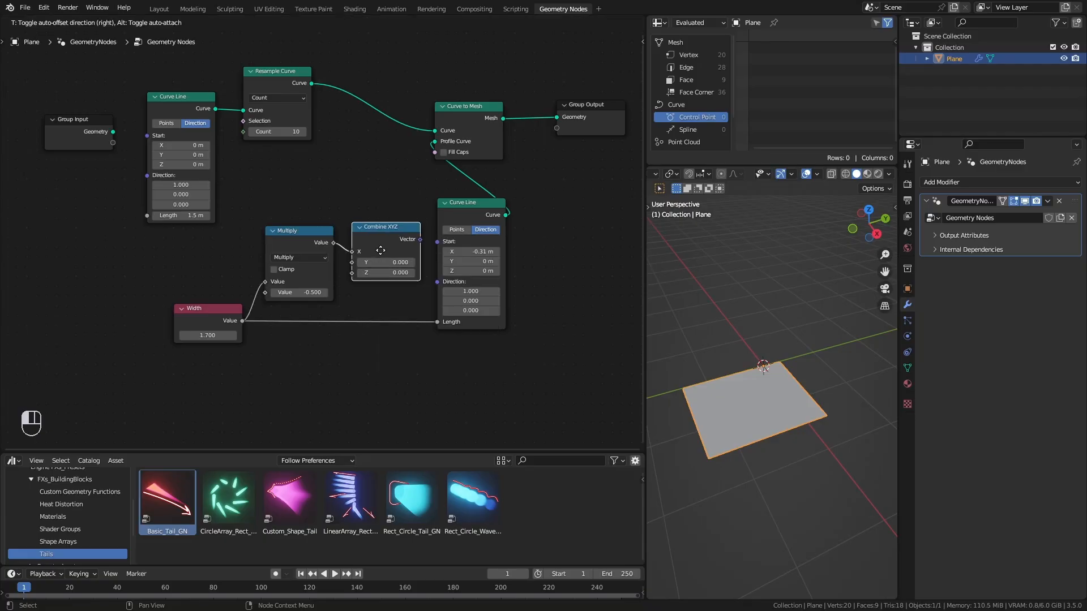
click(377, 247)
drag(403, 234, 442, 246)
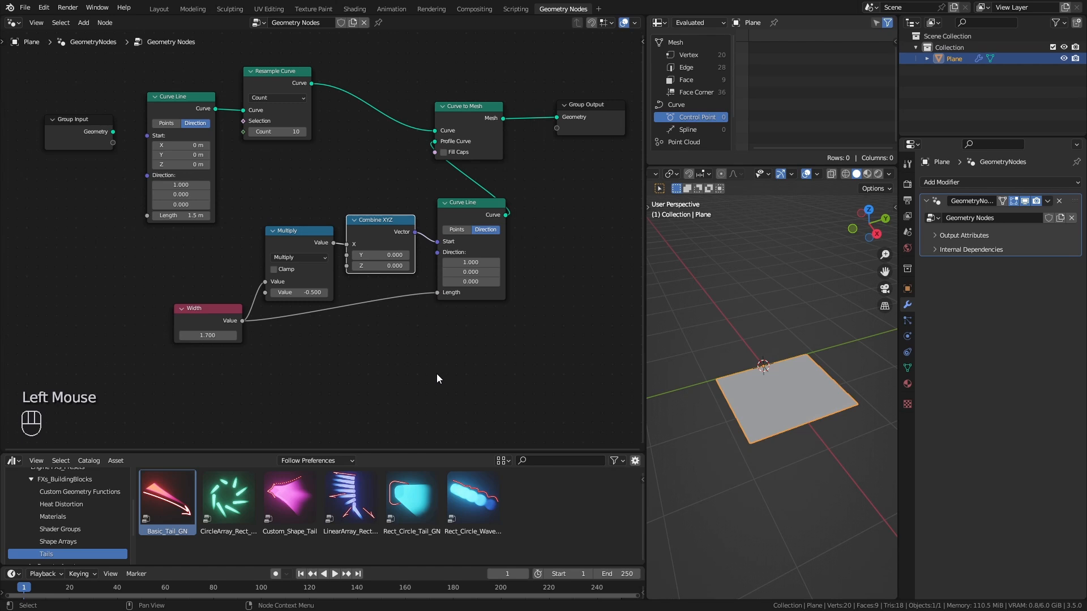
Reduce the Width value and spread the nodes apart to leave room between Resample Curve and Curve to Mesh
mouse_move(226, 336)
mouse_down()
mouse_move(261, 335)
mouse_move(187, 335)
mouse_move(249, 336)
mouse_move(209, 335)
mouse_up()
ctrl+middle_drag(467, 300, 558, 320)
drag(203, 140, 68, 131)
drag(292, 116, 131, 133)
ctrl+middle_drag(439, 175, 439, 211)
middle_drag(439, 211, 300, 211)
drag(142, 309, 447, 147)
drag(295, 226, 483, 216)
Set the main Curve Line's length to about 1.7 m and the Width value to about 1.07
middle_drag(312, 341, 486, 373)
ctrl+middle_drag(485, 374, 466, 358)
drag(67, 252, 85, 253)
shift+drag(511, 314, 438, 313)
Insert a Set Curve Radius node on the link between Resample Curve and Curve to Mesh
middle_drag(531, 339, 342, 338)
middle_drag(246, 169, 357, 185)
key(shift+a)
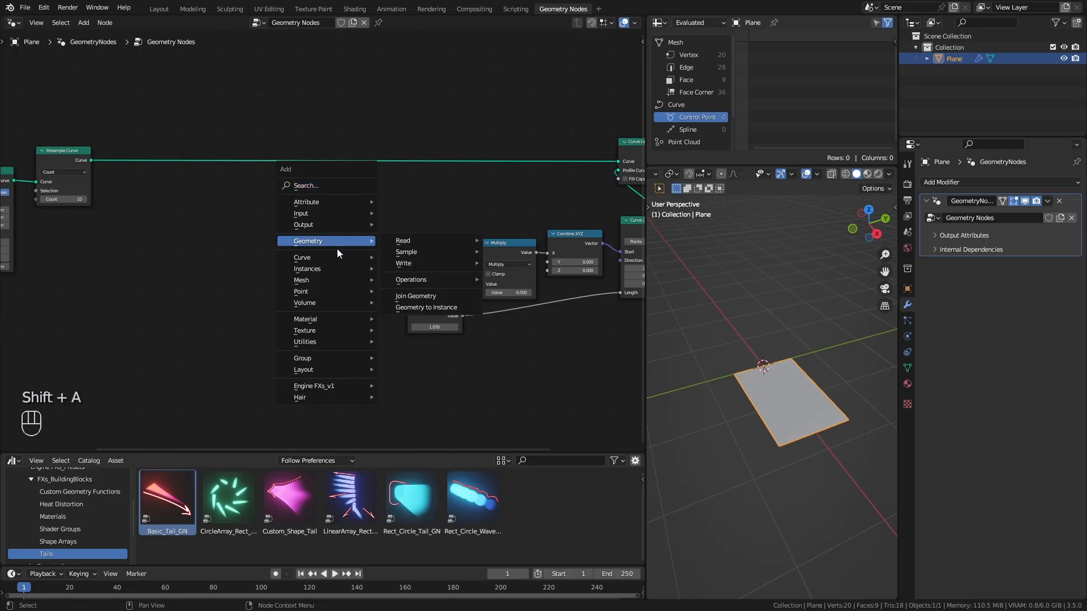
mouse_move(339, 258)
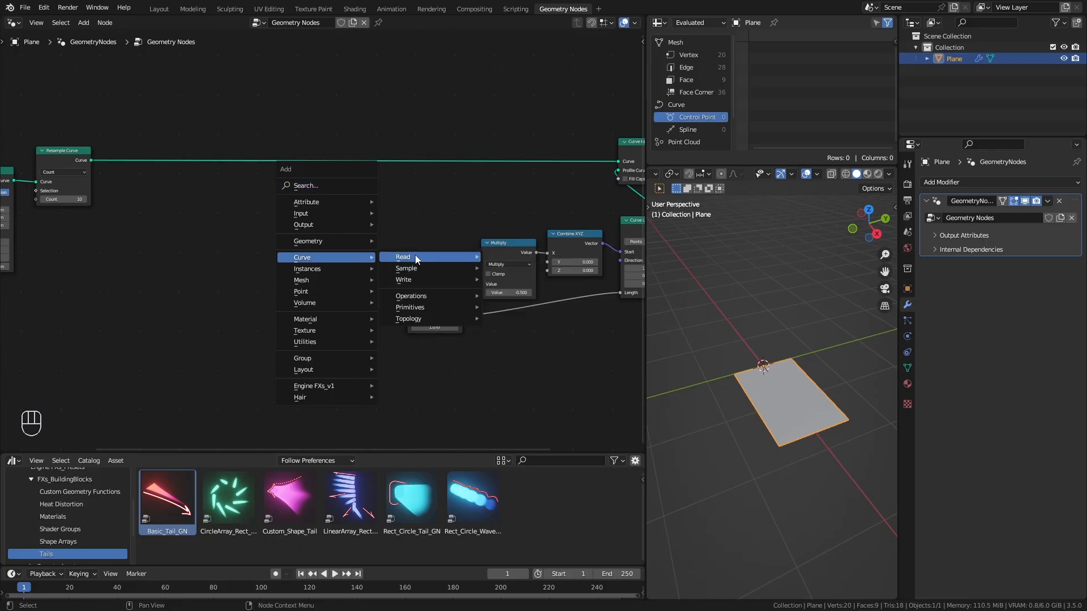
mouse_move(406, 280)
click(535, 294)
click(239, 128)
ctrl+middle_drag(378, 206, 292, 215)
shift+middle_drag(231, 192, 270, 269)
drag(291, 188, 449, 193)
shift+drag(451, 234, 509, 234)
drag(447, 188, 449, 193)
shift+middle_drag(250, 280, 297, 230)
Add a Spline Parameter node and connect its Factor to the radius of Set Curve Radius
key(shift+a)
mouse_move(301, 228)
mouse_move(340, 230)
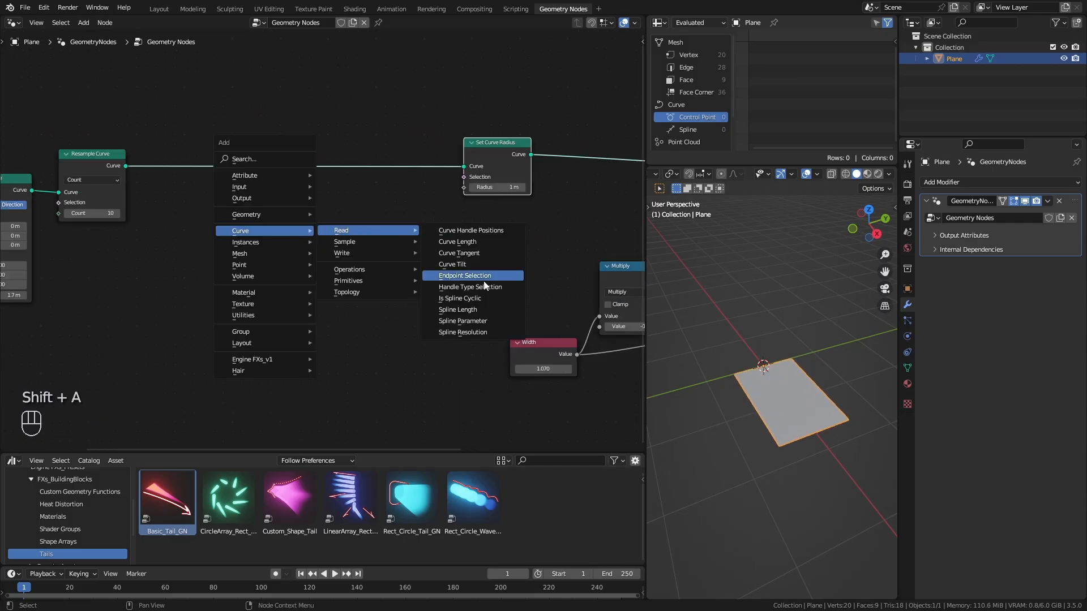
click(484, 281)
click(182, 294)
drag(205, 301, 462, 191)
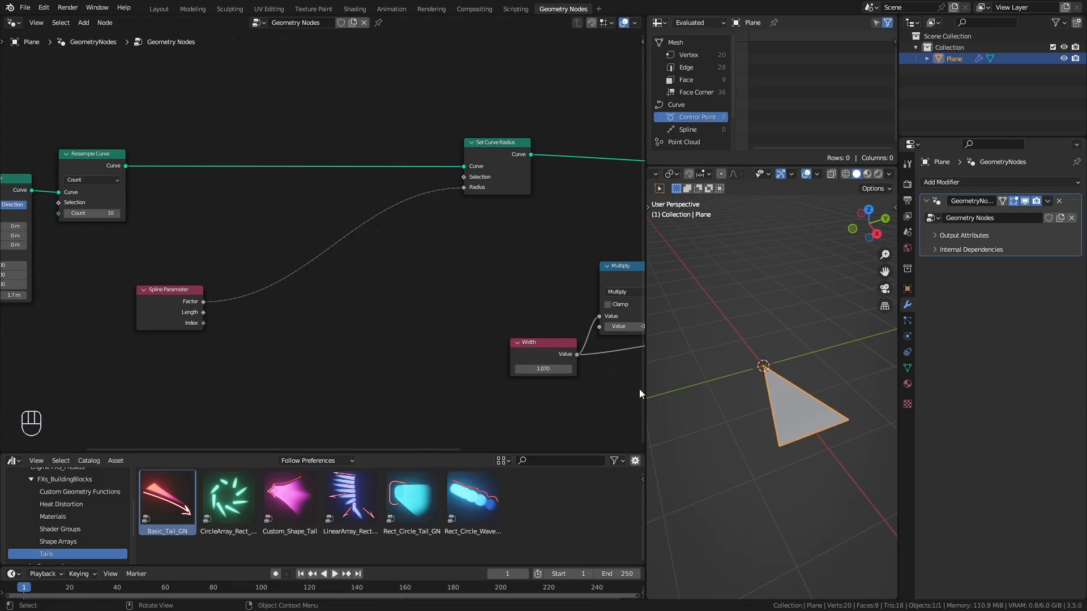
Route the Spline Parameter's Factor through a new Float Curve node into the Set Curve Radius node's radius
drag(541, 355, 540, 354)
drag(153, 308, 294, 368)
text(flos)
click(302, 391)
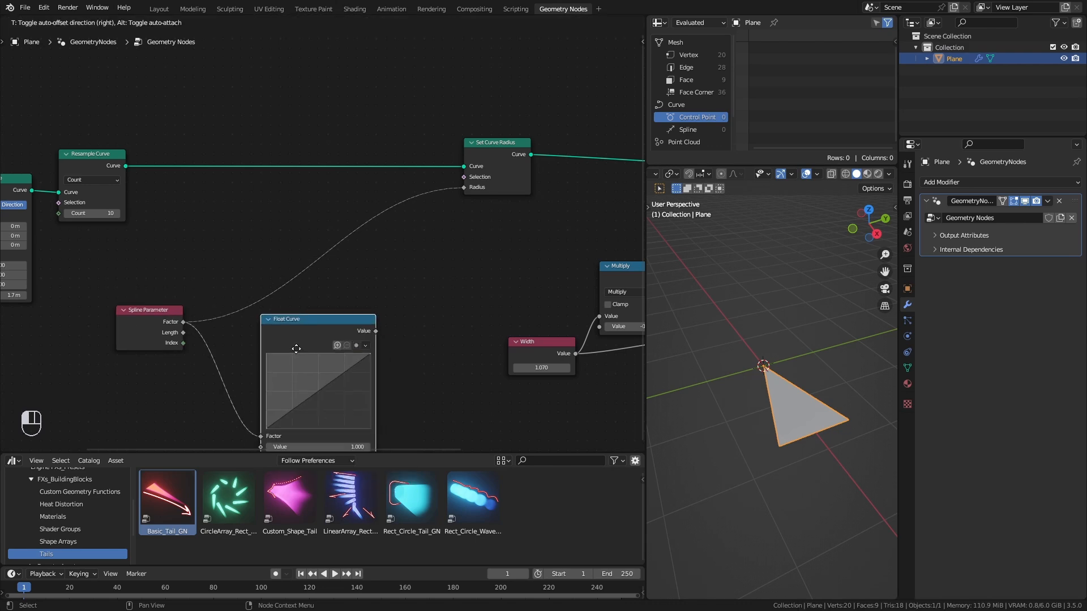
click(267, 290)
drag(346, 266, 466, 188)
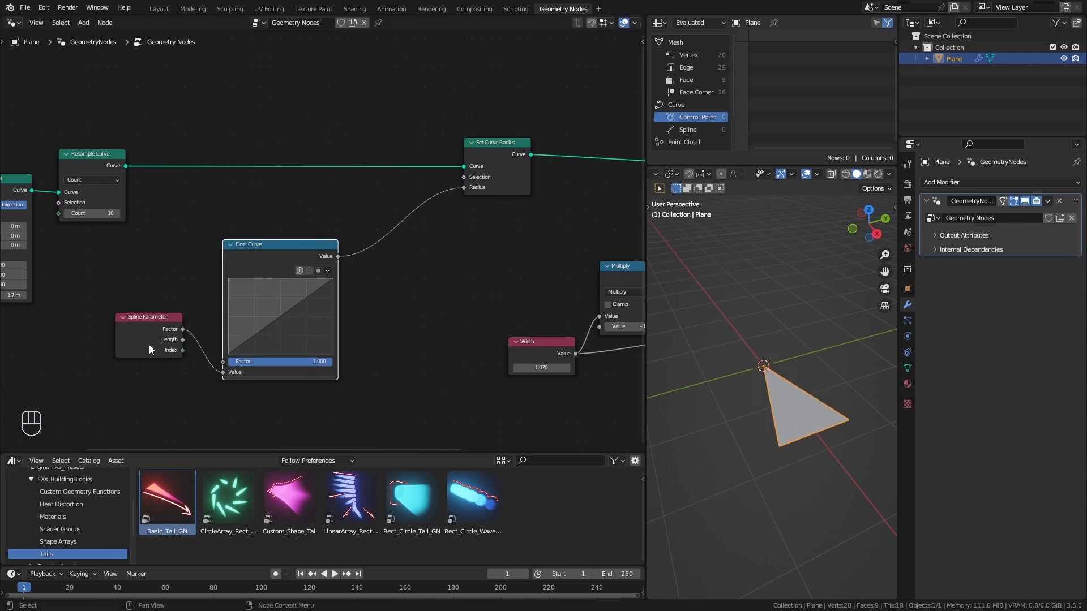
Shape the Float Curve as a concave falloff from 1 to 0, with a middle point at about 0.32, 0.26
drag(148, 345, 143, 349)
drag(229, 354, 229, 308)
drag(332, 279, 331, 354)
drag(228, 307, 229, 278)
drag(270, 311, 258, 330)
drag(249, 172, 237, 130)
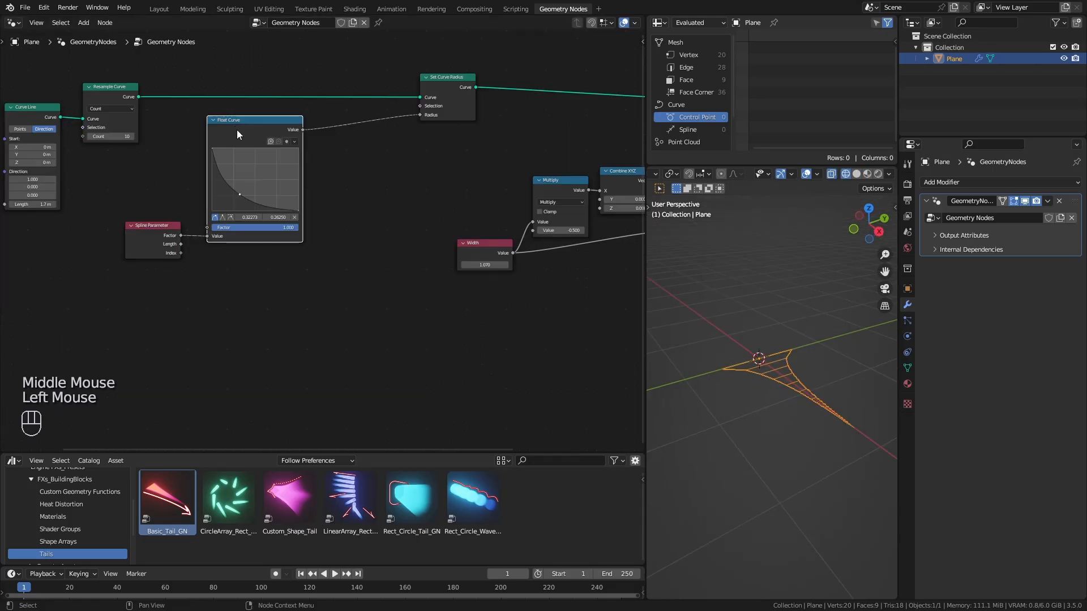
Duplicate the Float Curve with its input link, connect it to the radius and move its middle point to about 0.53, 0.73
key(ctrl+shift+d)
click(234, 270)
drag(300, 270, 419, 115)
drag(238, 334, 255, 305)
ctrl+middle_drag(815, 391, 806, 412)
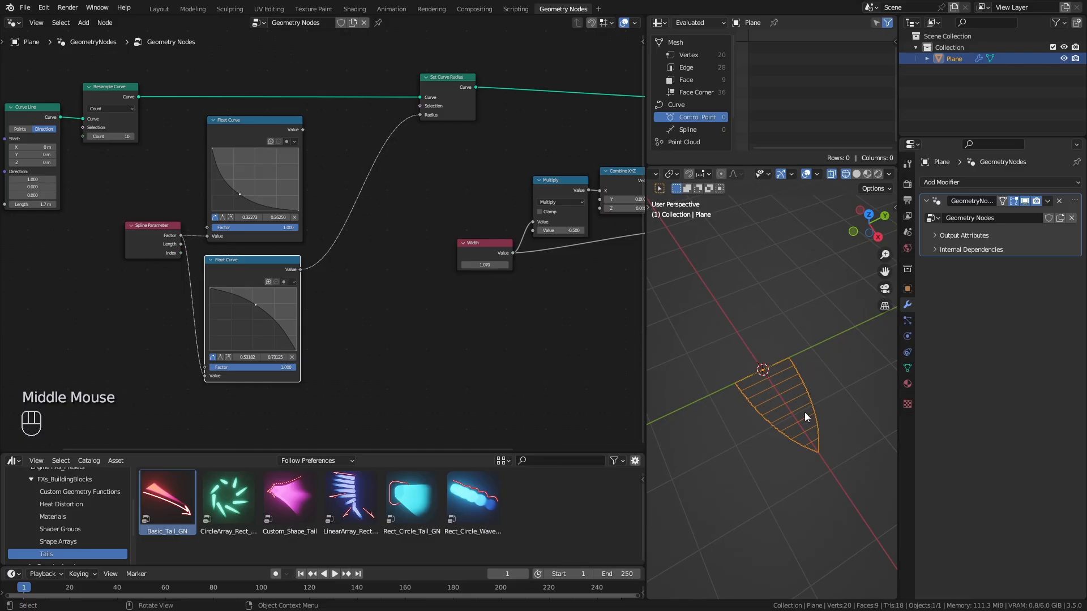
Blend the two Float Curves into the curve radius with a Mix node and set its factor to 1
drag(141, 165, 260, 256)
drag(249, 142, 229, 231)
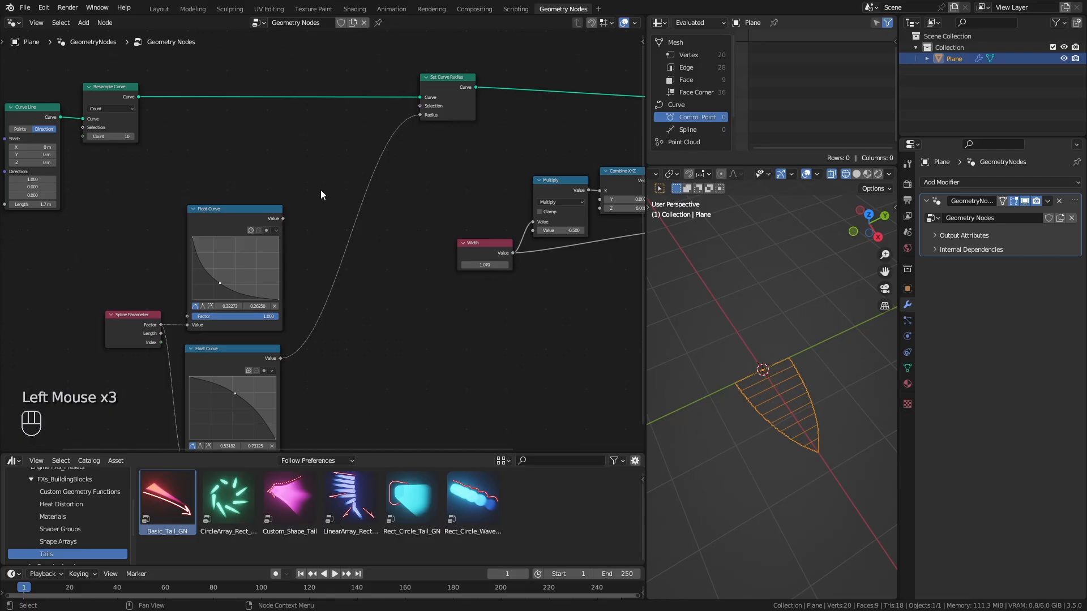
key(q)
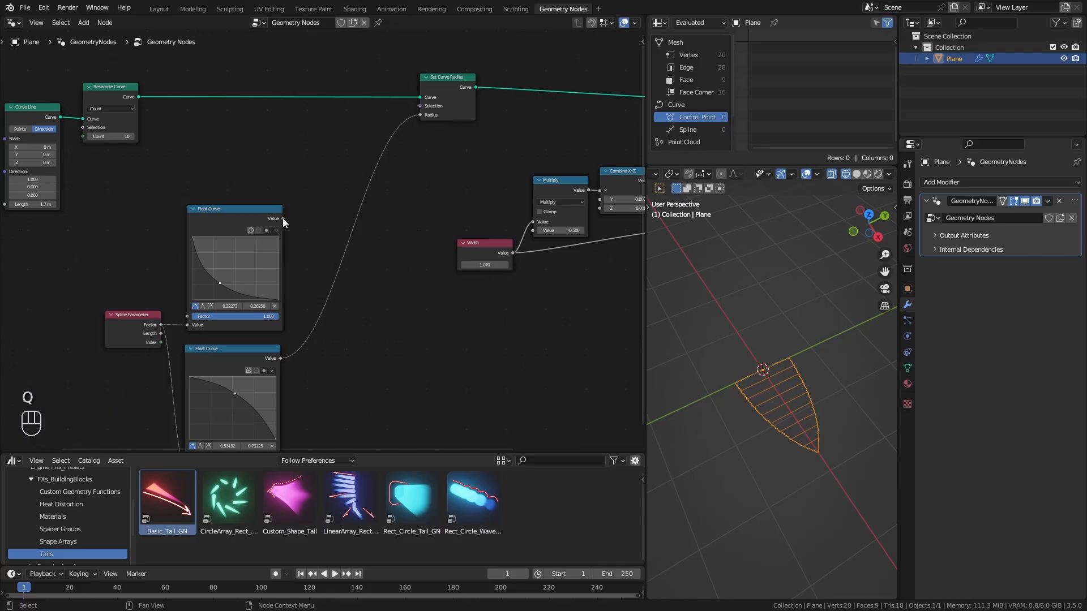
drag(283, 219, 397, 303)
text(mix)
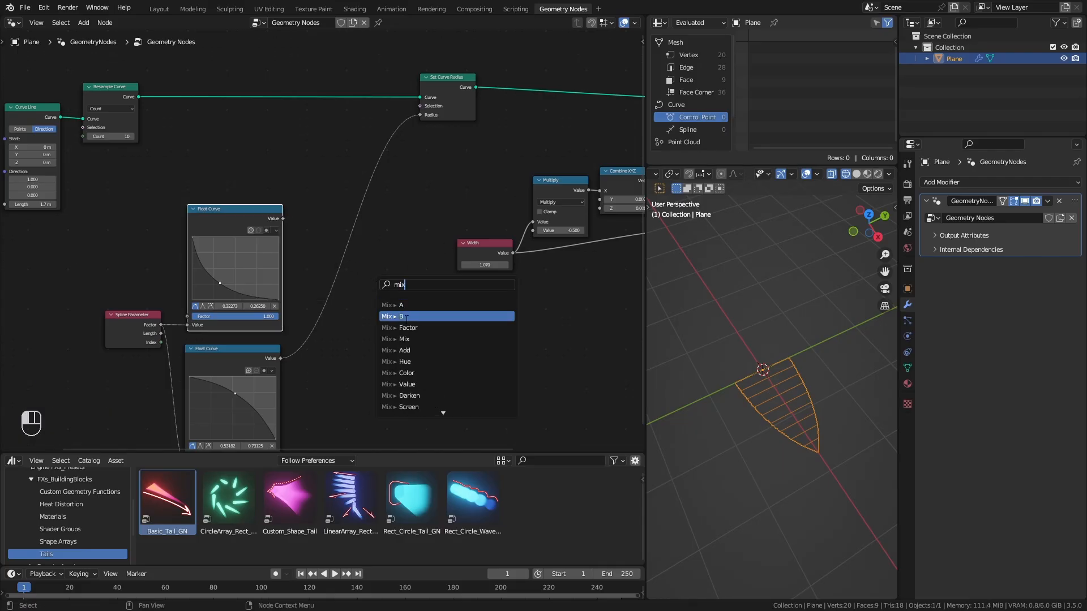
click(406, 319)
mouse_move(358, 275)
mouse_down()
mouse_move(335, 273)
mouse_move(359, 282)
mouse_up()
drag(280, 359, 359, 291)
click(389, 242)
drag(414, 241, 420, 115)
drag(389, 240, 323, 237)
mouse_move(375, 237)
mouse_down()
mouse_move(330, 237)
mouse_move(374, 237)
mouse_up()
Add a Value node above the Float Curves and label it Shape
middle_drag(363, 348, 438, 351)
key(shift+a)
click(258, 129)
text(va)
click(287, 135)
click(310, 169)
key(F2)
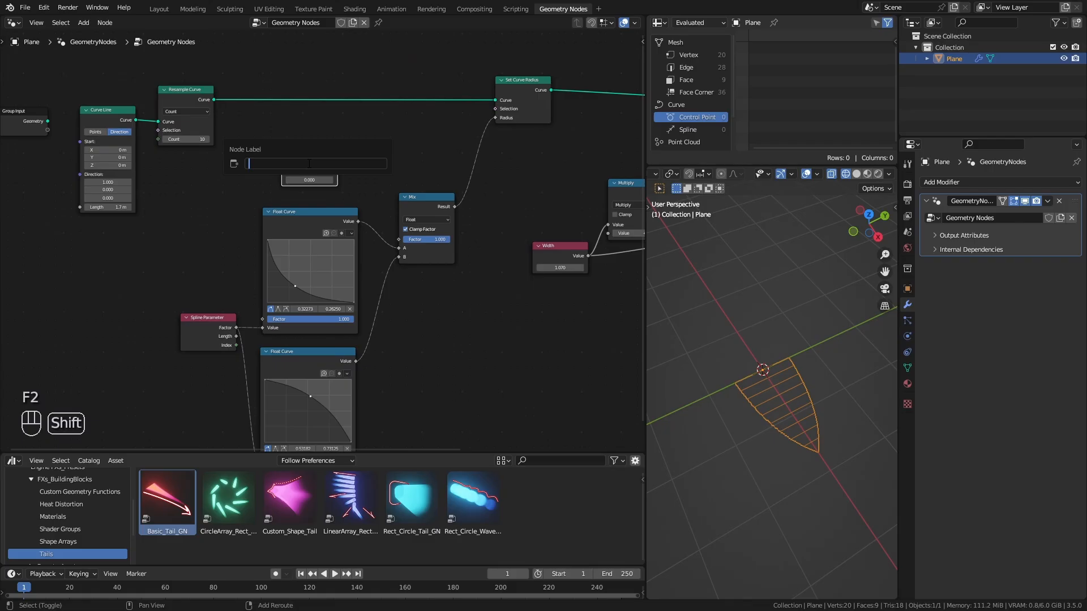
text(Shape)
key(Return)
Connect the Shape value to the Mix node's factor and set Shape to 1
alt+middle_drag(404, 233, 393, 134)
drag(344, 134, 434, 238)
drag(444, 453, 444, 527)
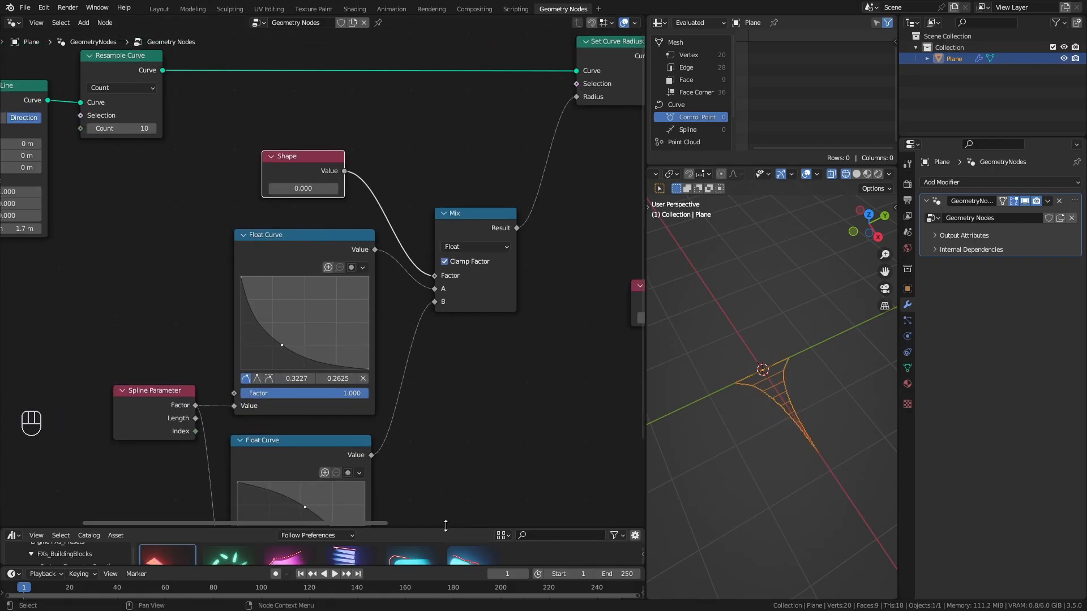
mouse_move(317, 280)
ctrl+middle_down()
mouse_move(303, 229)
mouse_move(315, 271)
ctrl+middle_up()
drag(304, 197, 361, 196)
ctrl+middle_drag(418, 368, 391, 306)
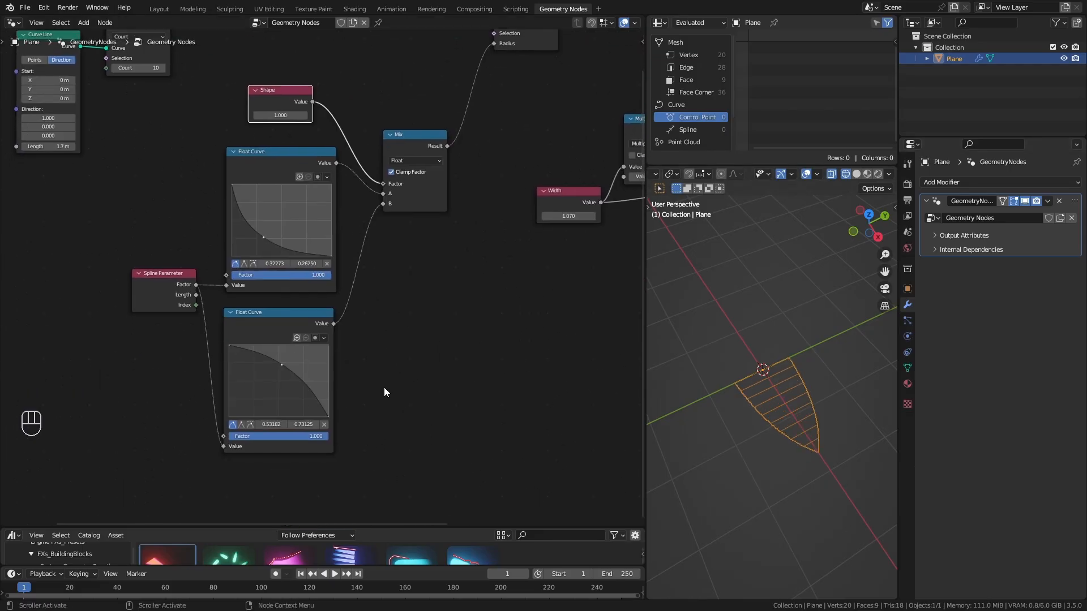
Try a clamped Add node between Mix and Set Curve Radius with its second value at about -0.6
key(q)
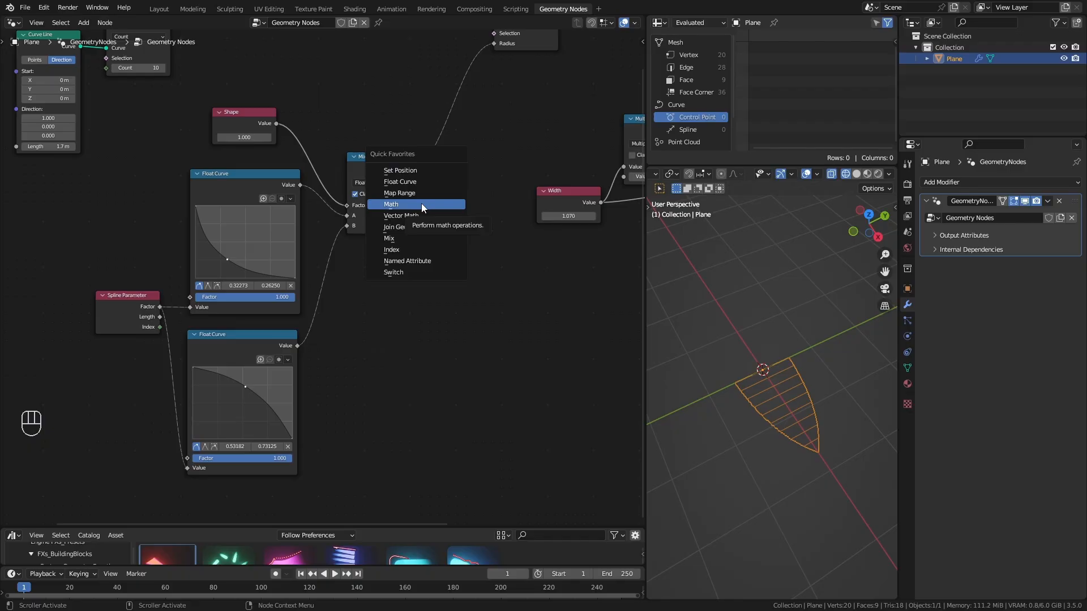
click(421, 202)
click(478, 135)
middle_drag(478, 135, 469, 231)
click(440, 225)
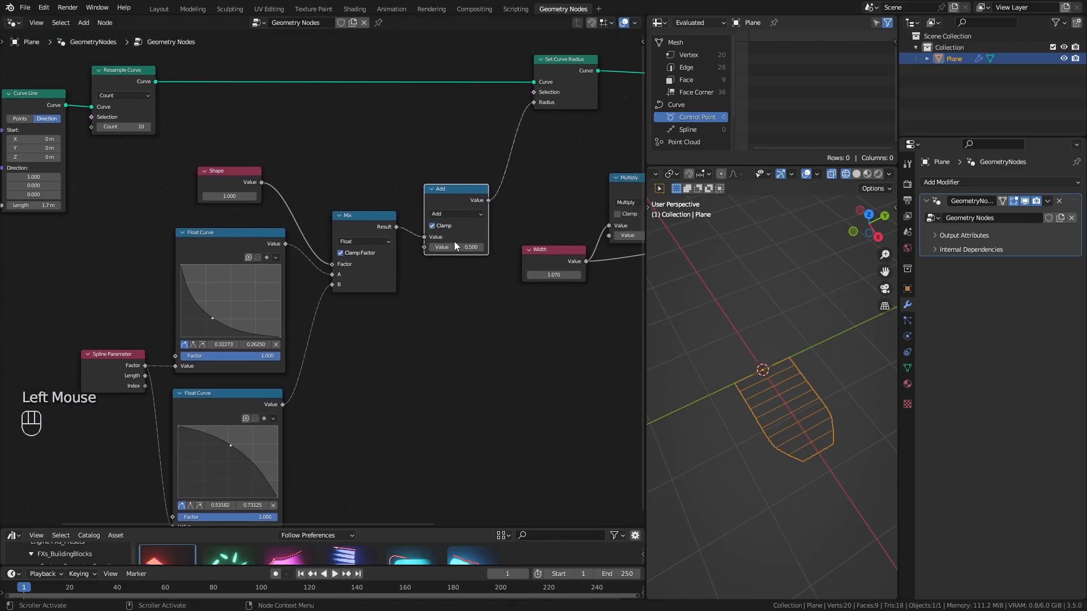
drag(466, 247, 436, 247)
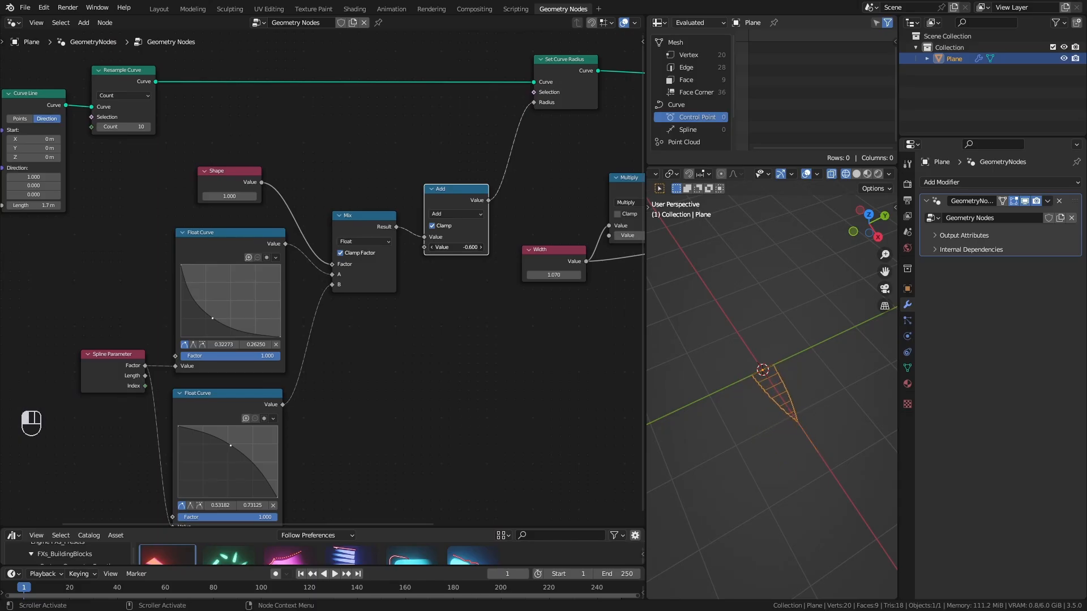
click(453, 207)
key(ctrl+x)
Duplicate the Mix node onto the link to Set Curve Radius and set its B value and factor to 1
click(361, 228)
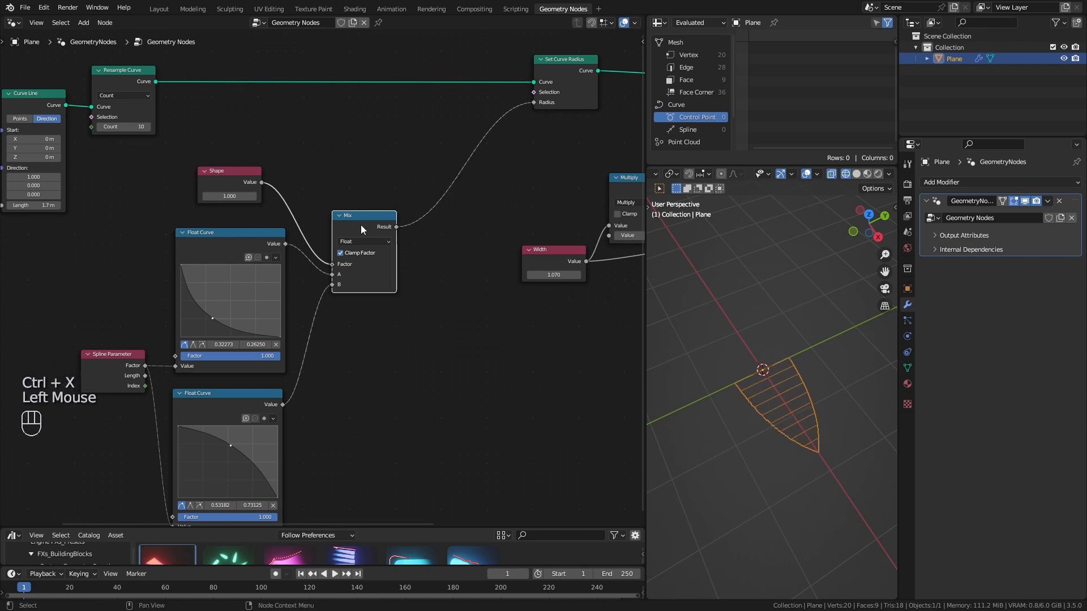
key(shift+d)
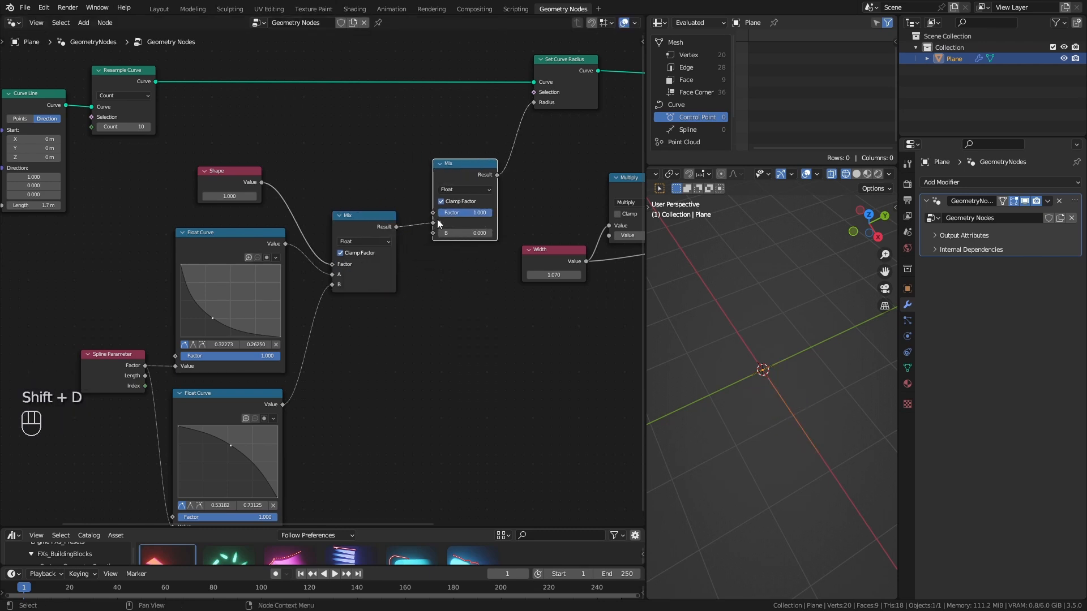
click(446, 201)
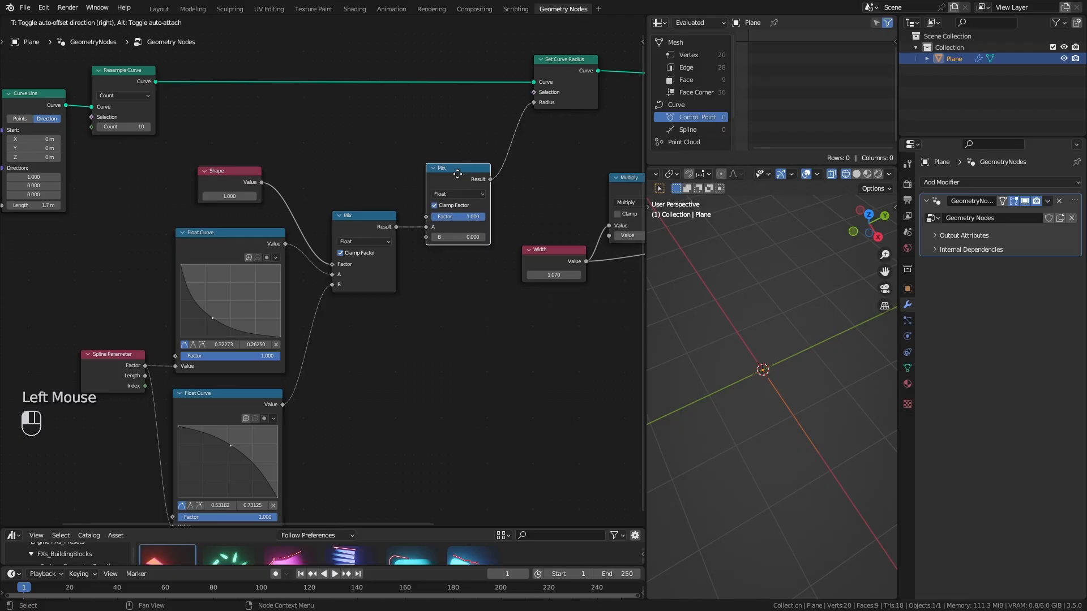
double_click(461, 237)
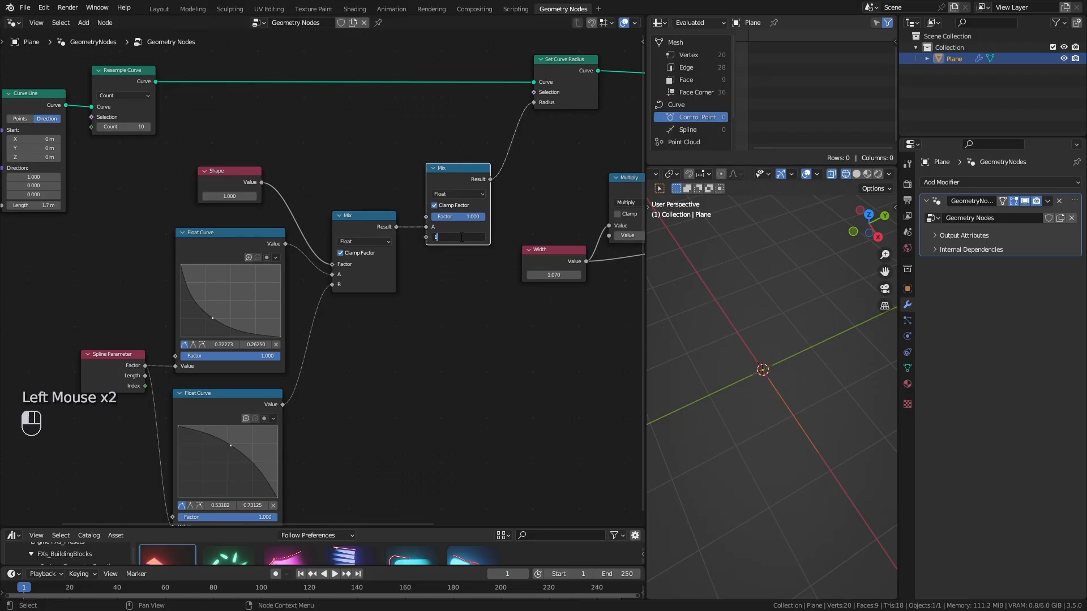
key(Return)
click(474, 210)
mouse_move(476, 222)
mouse_down()
mouse_move(419, 221)
mouse_move(485, 217)
mouse_up()
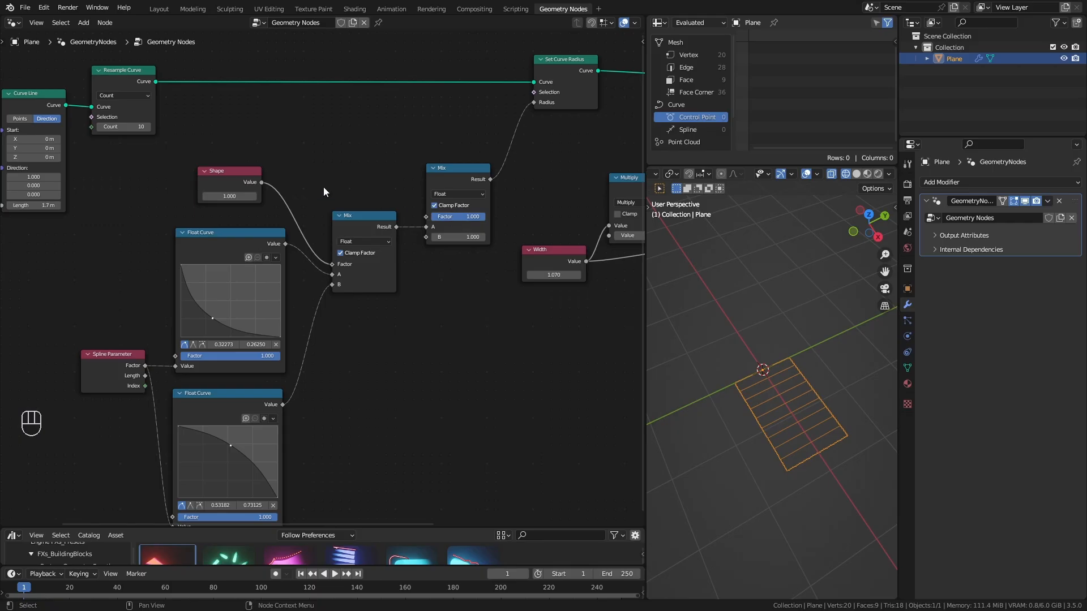
Duplicate the Shape value node and relabel the copy EndShape
click(238, 175)
key(shift+d)
click(347, 143)
key(F2)
text(ENd)
key(BackSpace)
key(BackSpace)
text(ndShape)
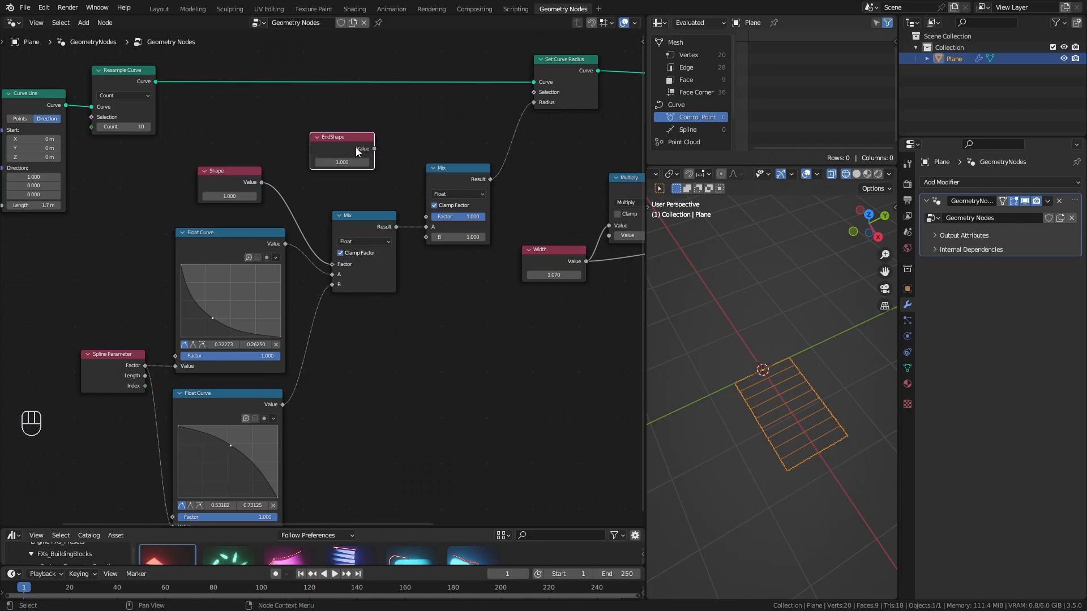
Drive the second Mix node's factor with EndShape set to 0, and lower the Shape value
drag(374, 148, 426, 216)
drag(342, 162, 322, 162)
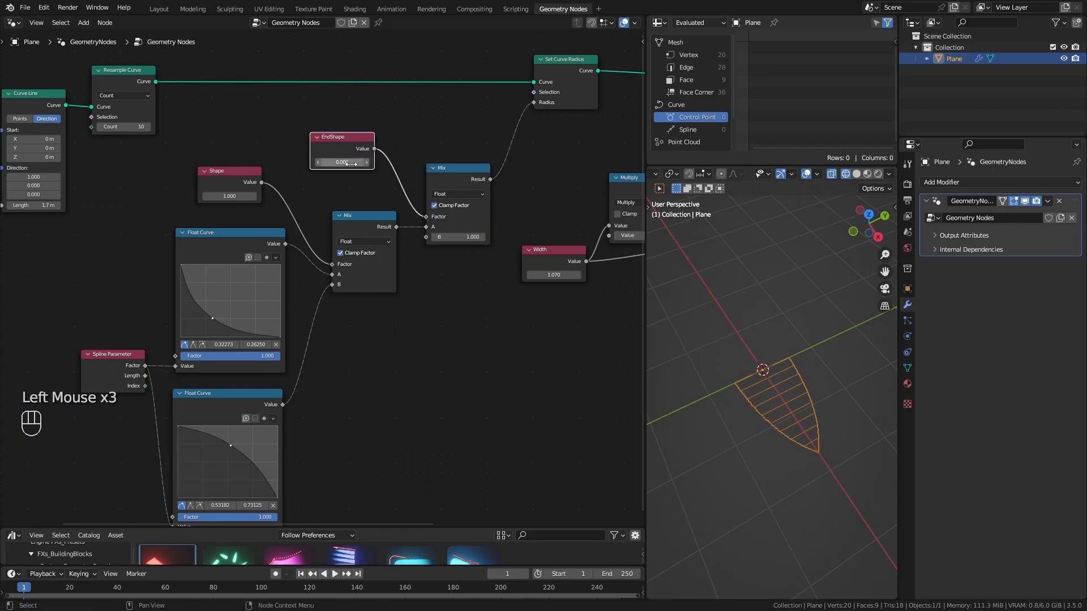
shift+drag(229, 196, 179, 196)
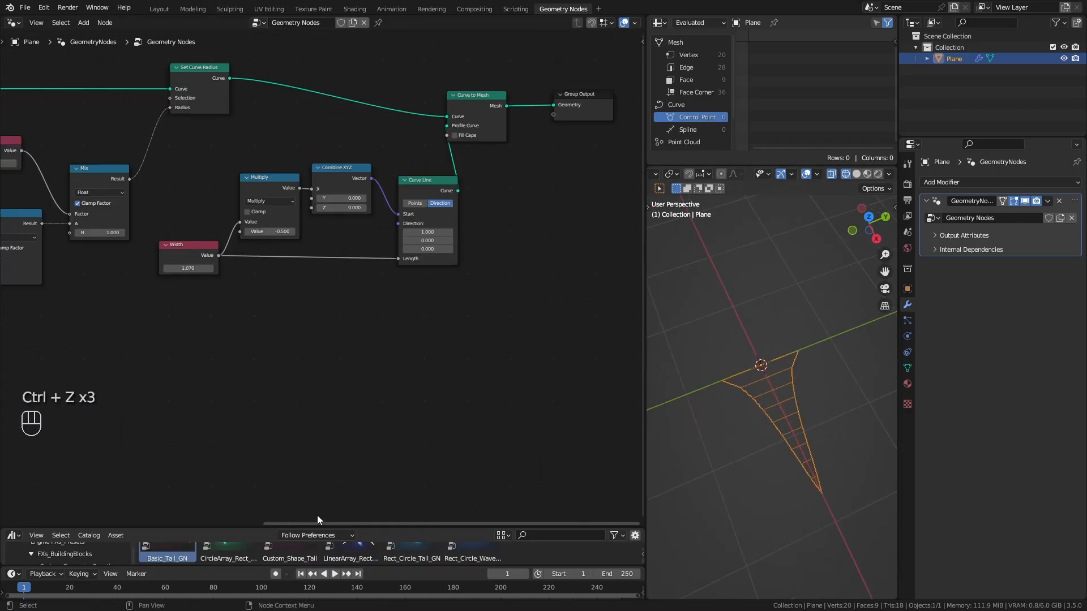
Place the Basic_Tail_GN asset in the node tree, preview it and try a length of about 3.06 and width of about 1.93
drag(318, 519, 318, 444)
drag(170, 490, 425, 286)
alt+shift+click(451, 287)
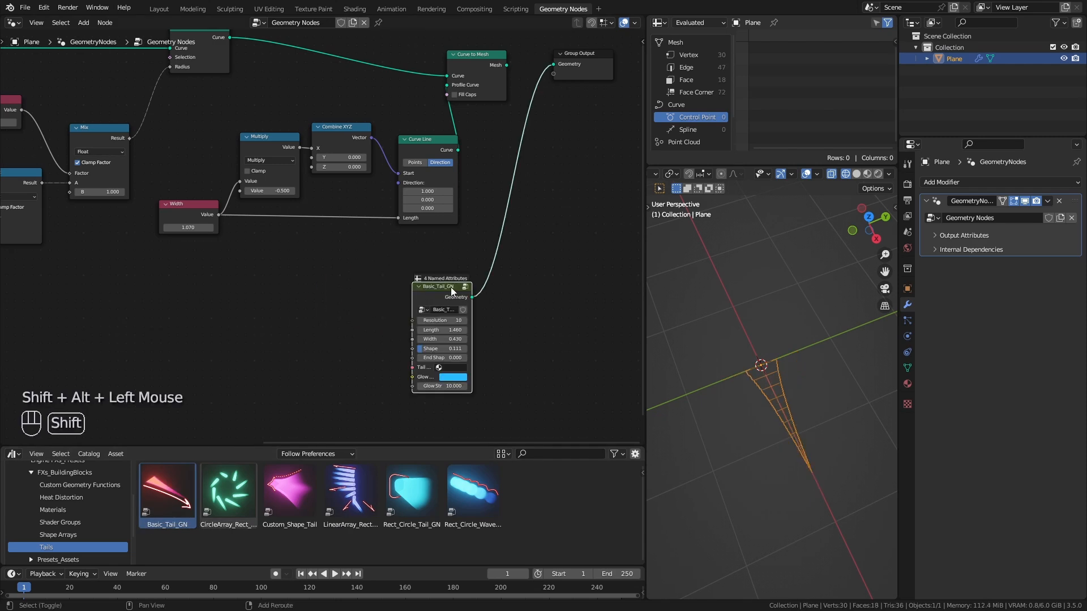
drag(445, 338, 506, 330)
mouse_move(442, 338)
mouse_down()
mouse_move(482, 339)
mouse_move(452, 320)
mouse_up()
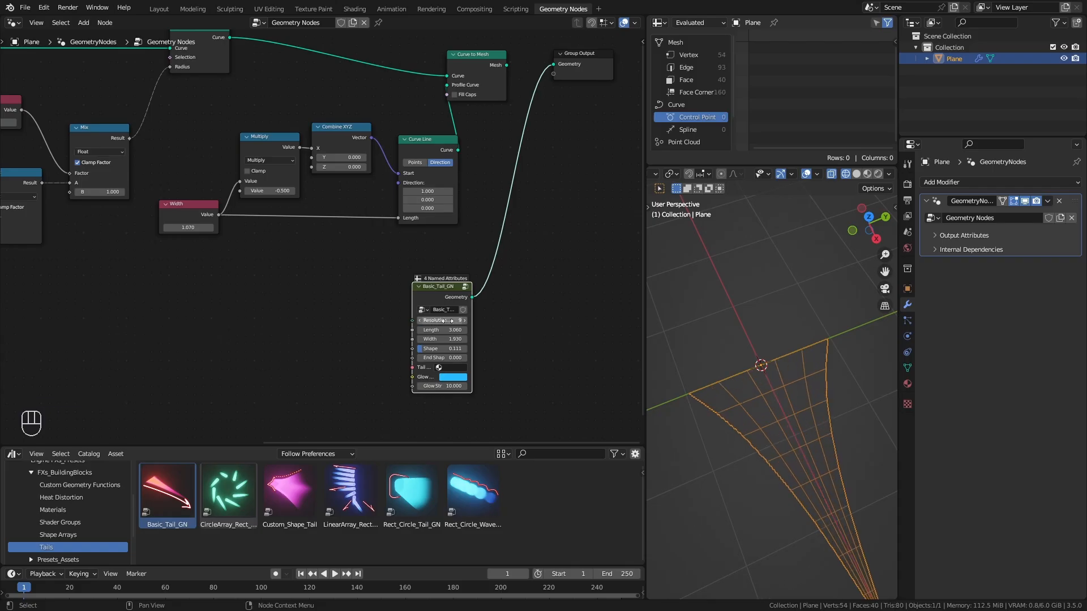
Open the Basic_Tail_GN group and examine the node setup in its Width section
click(437, 291)
key(Tab)
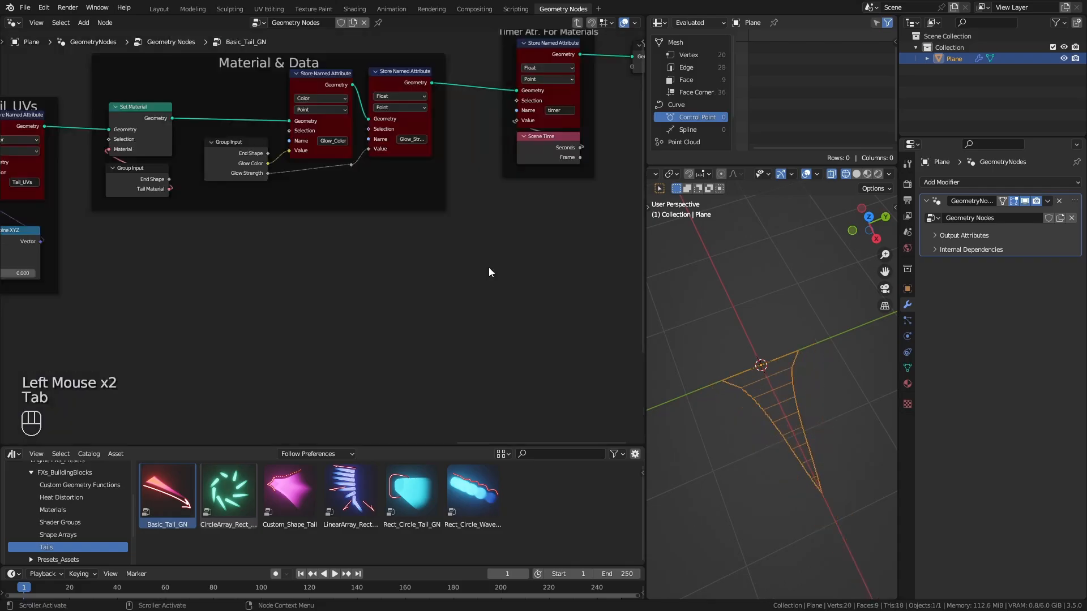
ctrl+middle_drag(488, 267, 339, 294)
ctrl+middle_drag(340, 294, 377, 268)
click(544, 148)
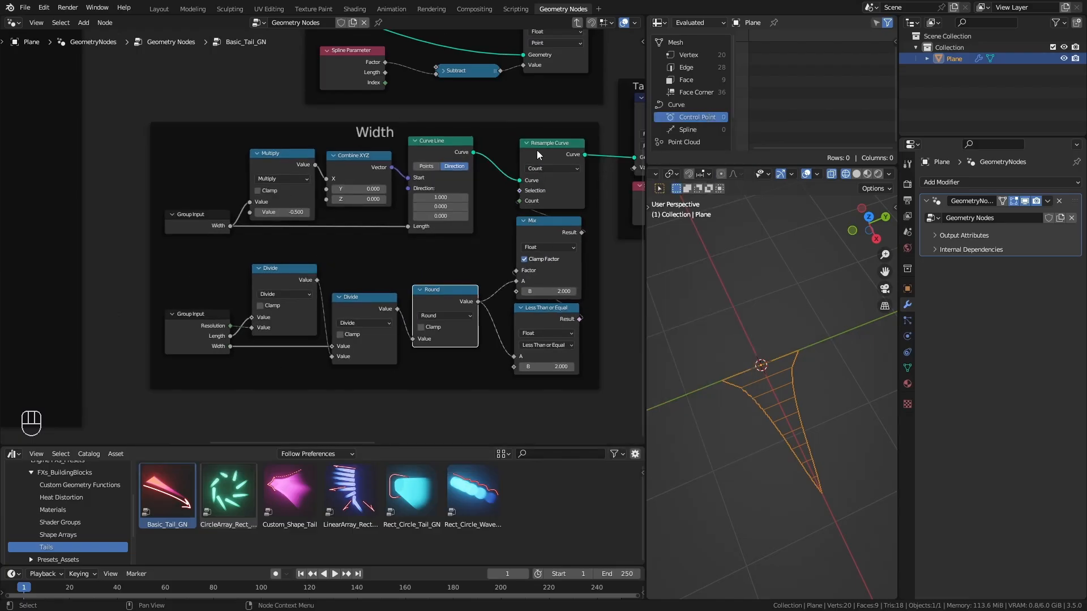
Leave the group, delete the Basic_Tail_GN node and move Group Output farther from Curve to Mesh
key(Tab)
click(487, 277)
key(x)
ctrl+middle_drag(536, 232, 536, 254)
middle_drag(537, 255, 377, 288)
ctrl+middle_drag(377, 289, 398, 151)
drag(398, 151, 623, 142)
Create a new material on the plane and name it Tutorial_Basic_Tail_M
click(907, 384)
click(1016, 231)
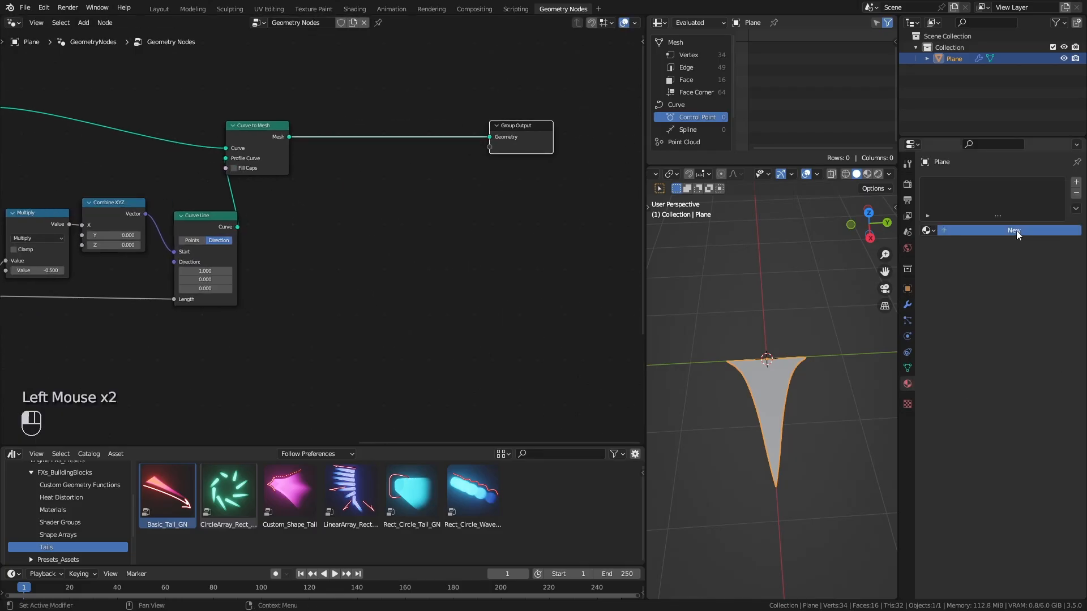
click(982, 230)
text(Tutorial_Basi)
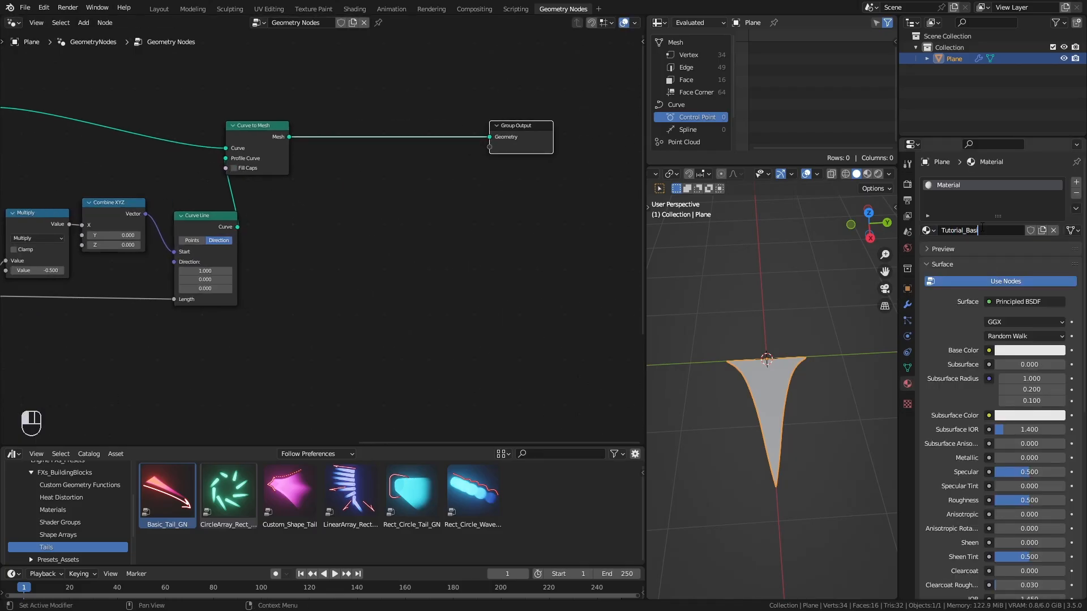
text(c_Taim_M)
key(Return)
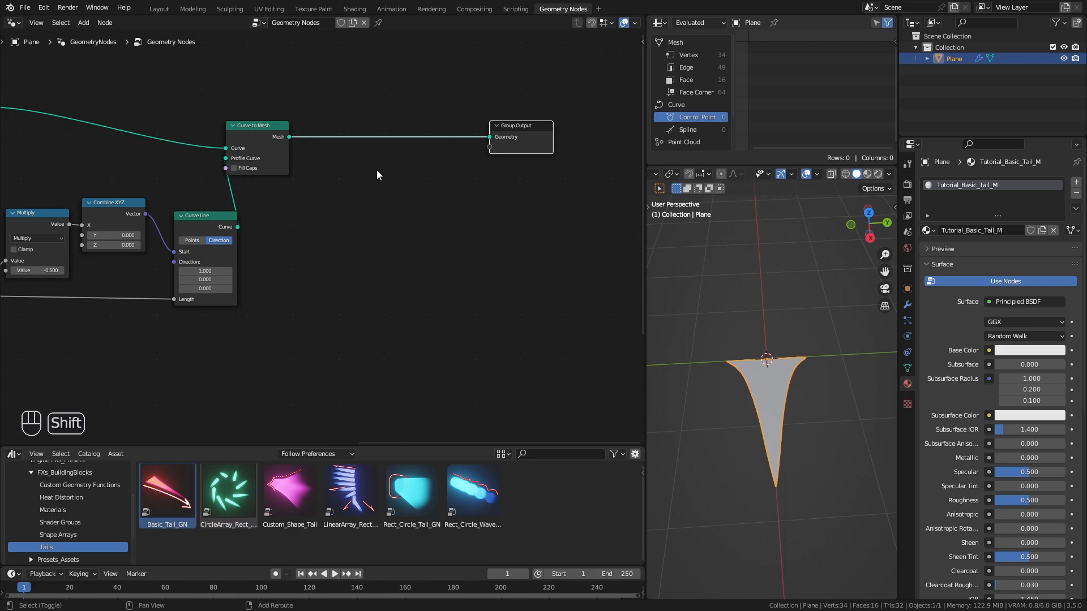
Insert a Set Material node between Curve to Mesh and Group Output and assign Tutorial_Basic_Tail_M to it
key(shift+a)
mouse_move(355, 306)
click(431, 347)
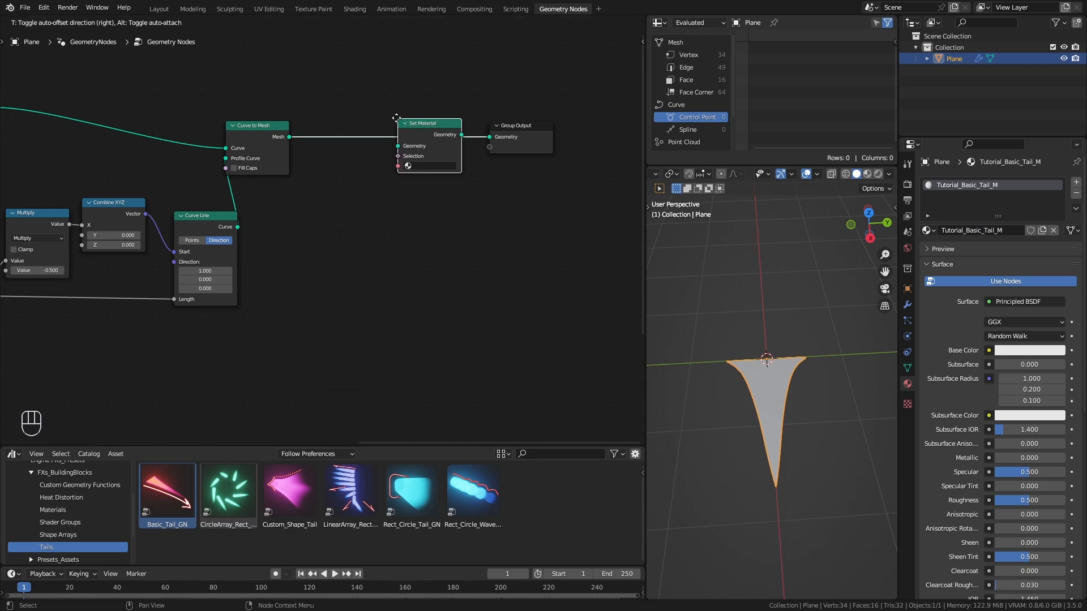
click(421, 141)
click(428, 166)
click(432, 188)
drag(427, 128, 407, 121)
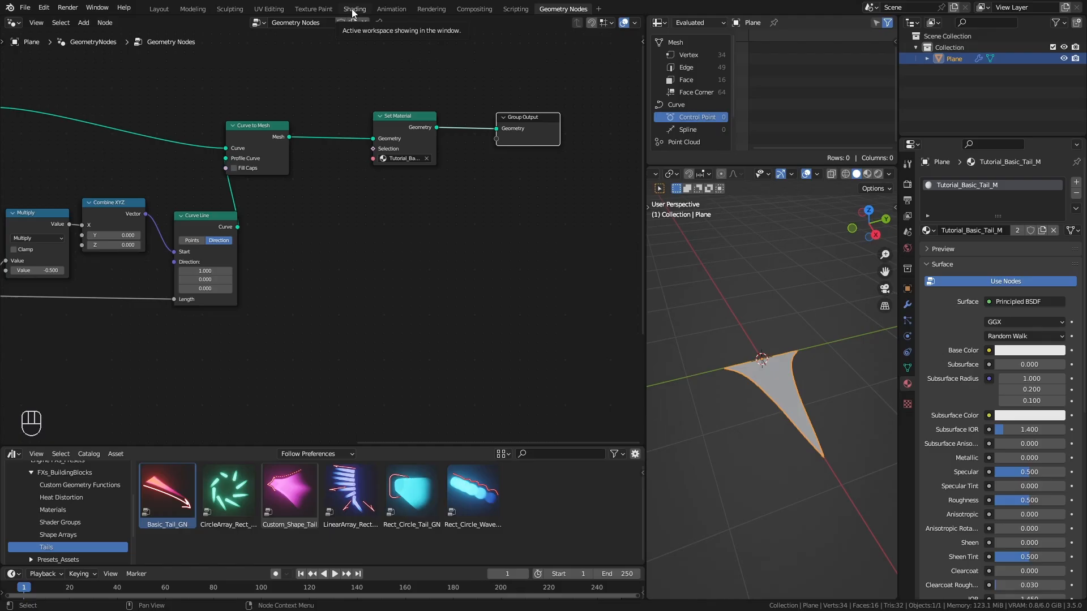
Switch to the Shading workspace, show the plane's material properties and frame the tail and its shader nodes
click(353, 8)
middle_drag(400, 147, 423, 132)
middle_drag(437, 293, 529, 303)
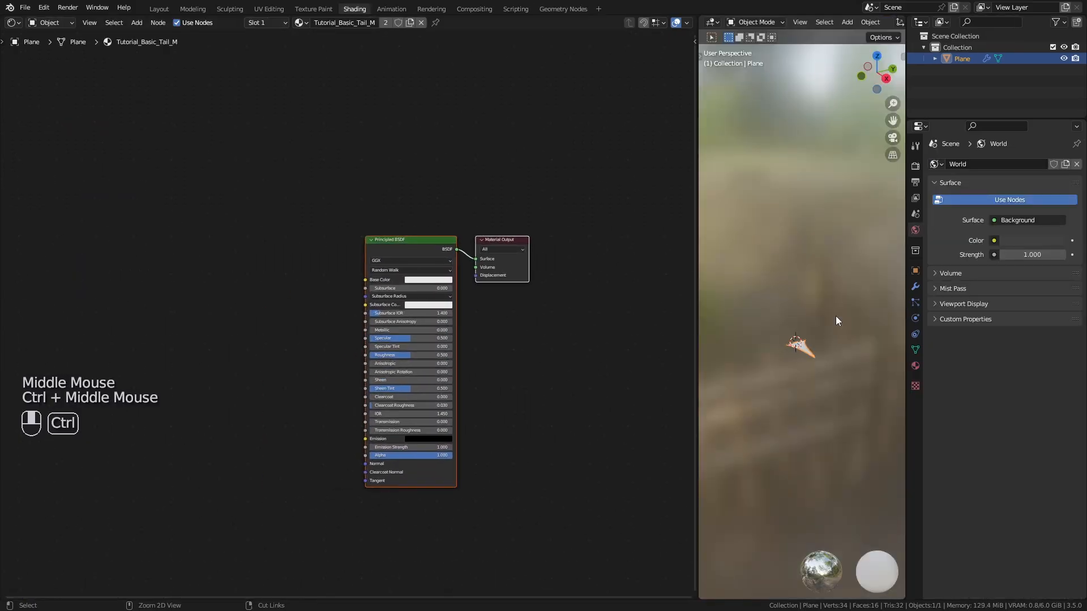
click(916, 365)
ctrl+middle_drag(793, 388, 793, 322)
drag(402, 242, 415, 216)
click(425, 193)
Split off an Asset Browser area below the shader editor and show the Shader Groups catalog of FXs_BuildingBlocks in Engine FXs_v1
drag(2, 593, 6, 448)
click(11, 454)
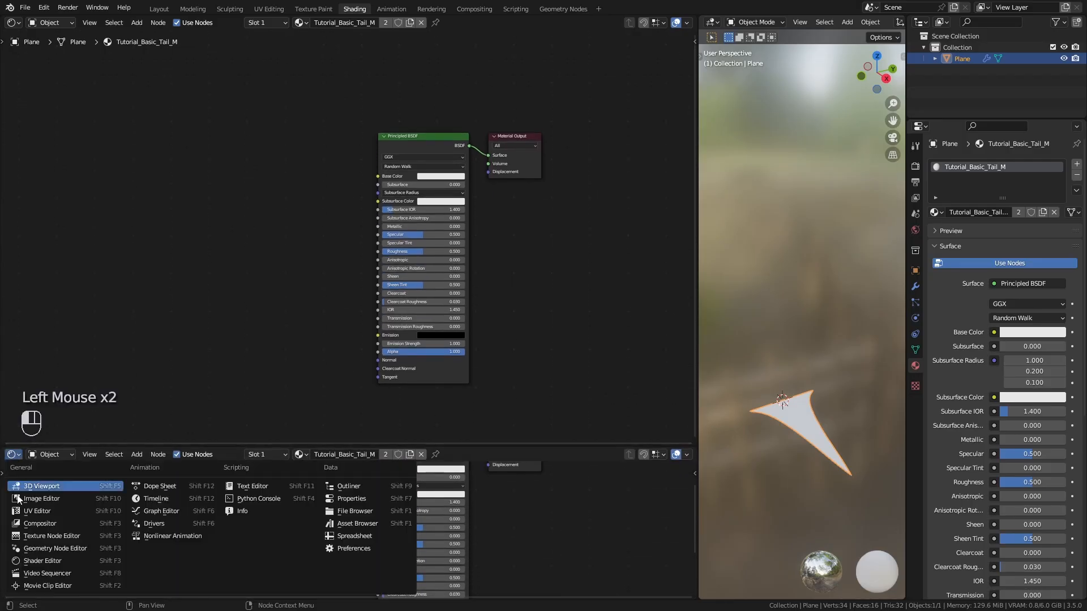
click(392, 524)
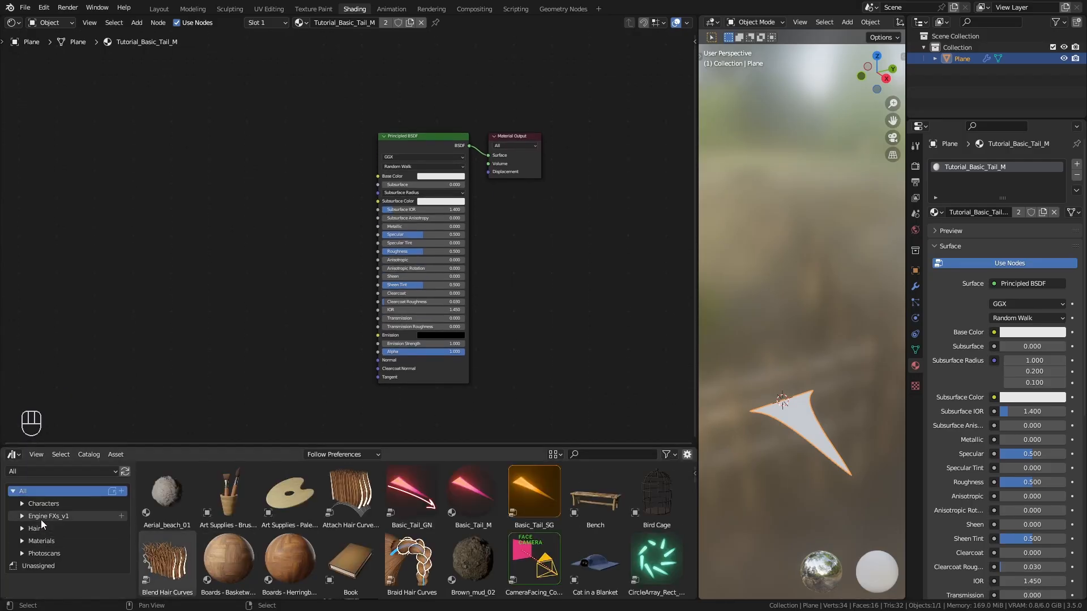
click(42, 516)
click(57, 542)
drag(243, 445, 243, 434)
click(74, 580)
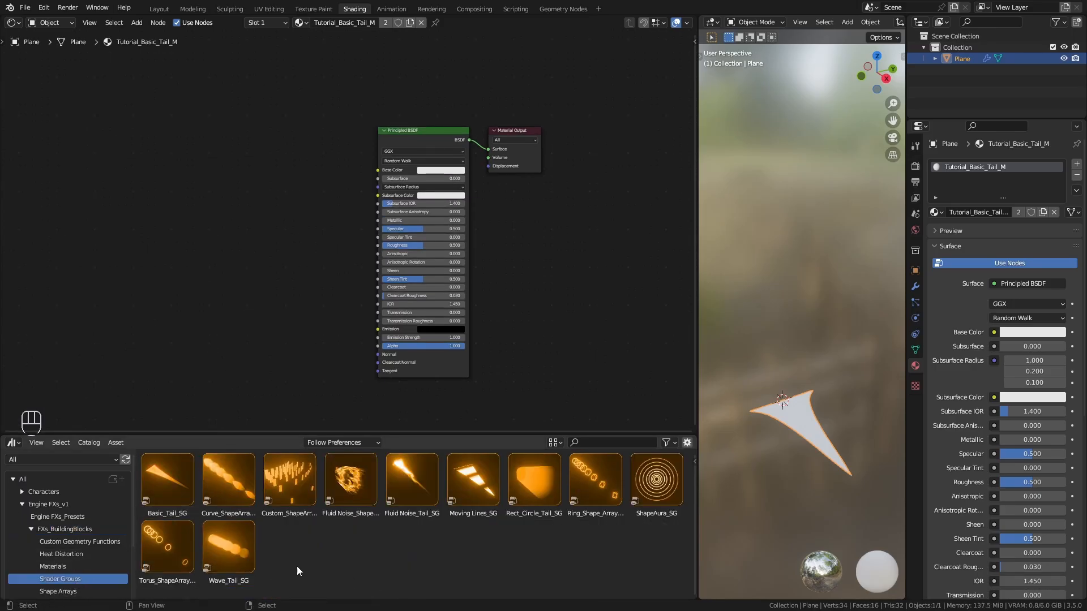
Add the Basic_Tail_SG shader group, link it to the Material Output's Surface and delete the Principled BSDF
click(168, 497)
drag(232, 175, 289, 176)
ctrl+middle_drag(270, 337, 291, 302)
ctrl+shift+click(286, 164)
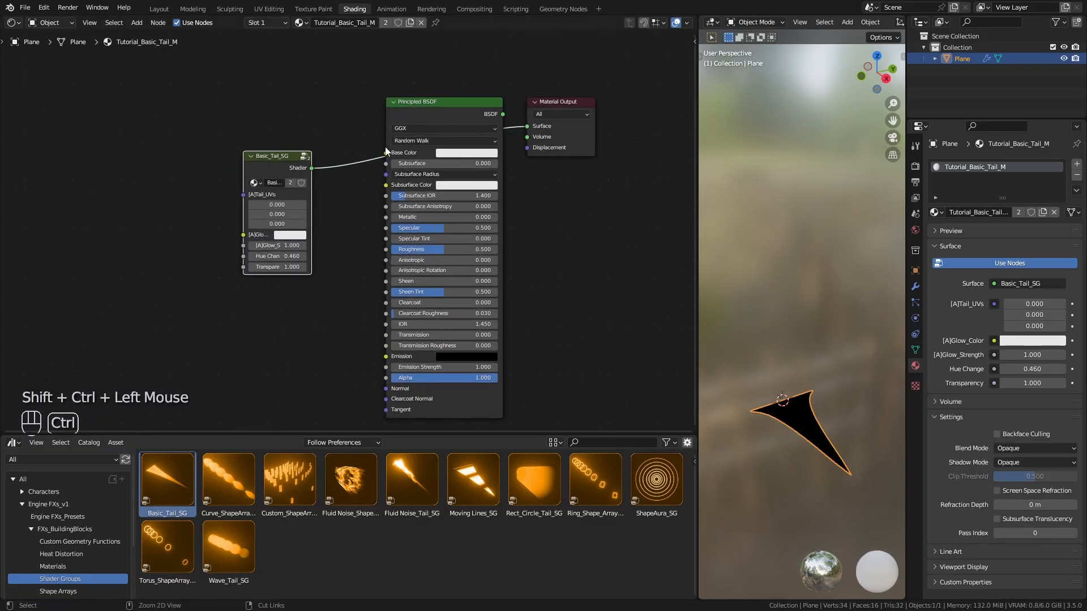
click(435, 114)
key(x)
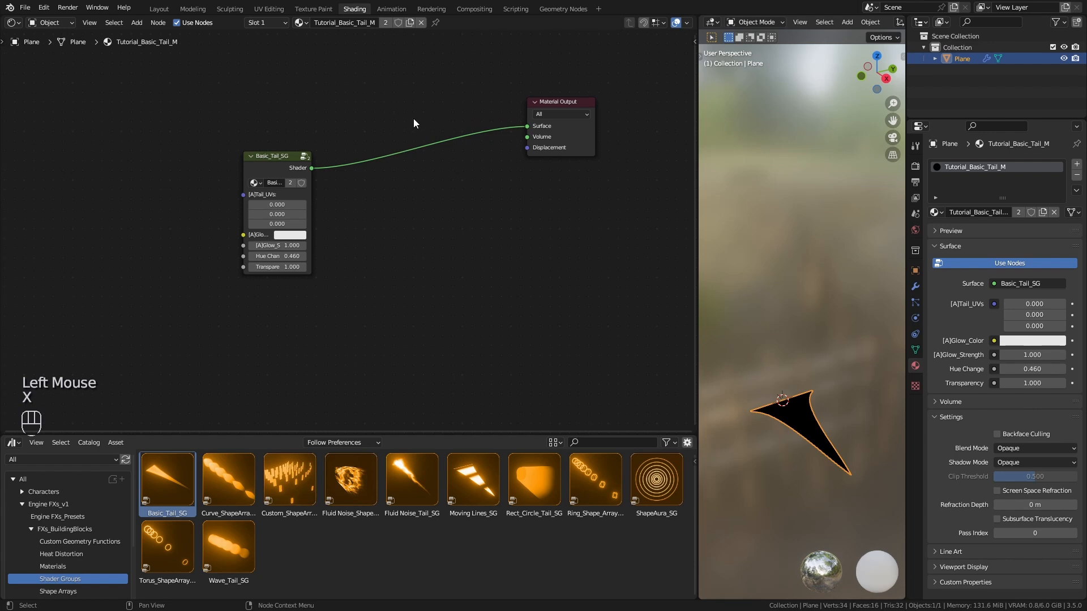
drag(271, 165, 356, 151)
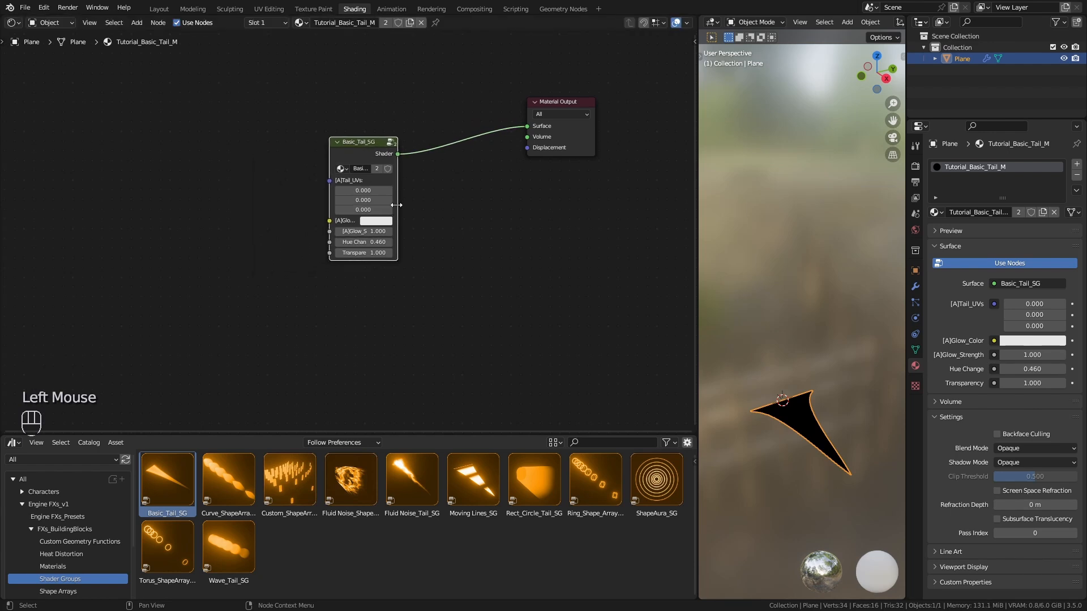
ctrl+middle_drag(368, 306, 369, 277)
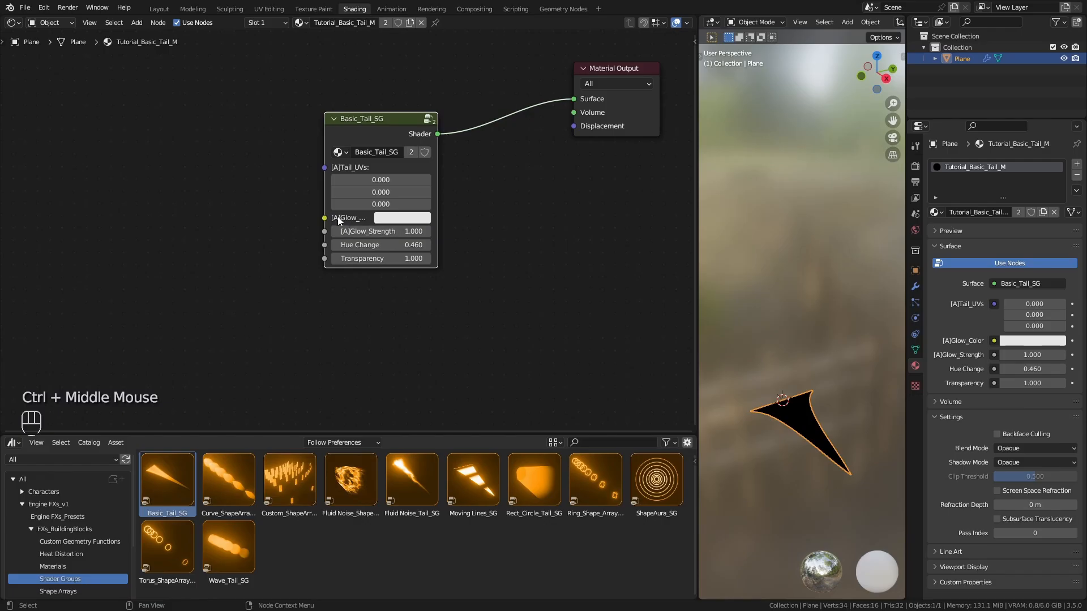
Try different Tail_UVs values on the Basic_Tail_SG node and reset all three to 0
drag(380, 180, 371, 204)
click(370, 202)
text(1)
key(Return)
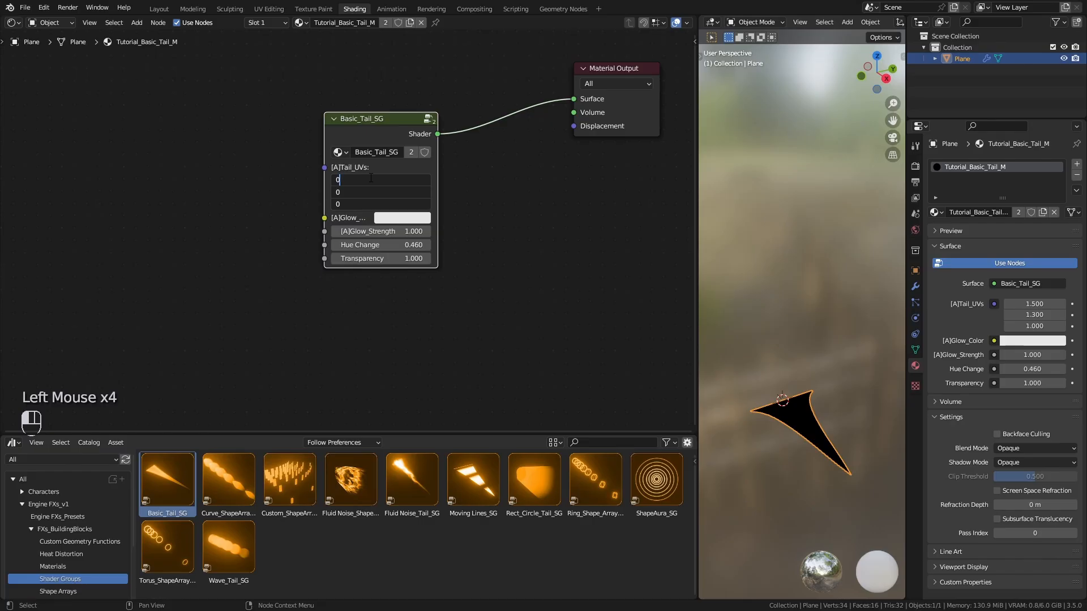
text(0)
key(Return)
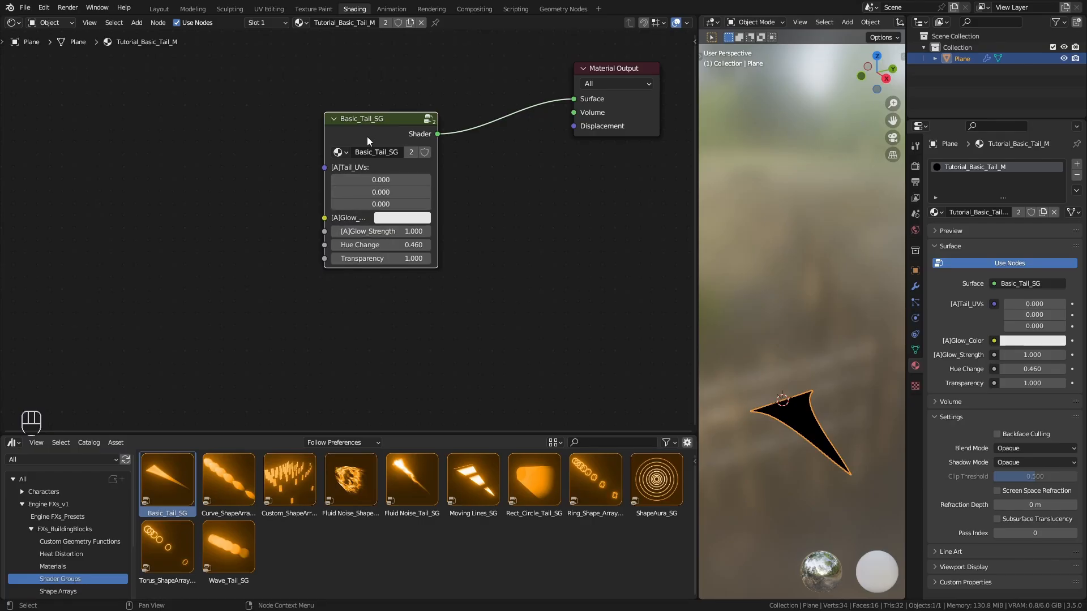
mouse_move(368, 133)
mouse_down()
mouse_move(317, 124)
mouse_move(362, 134)
mouse_up()
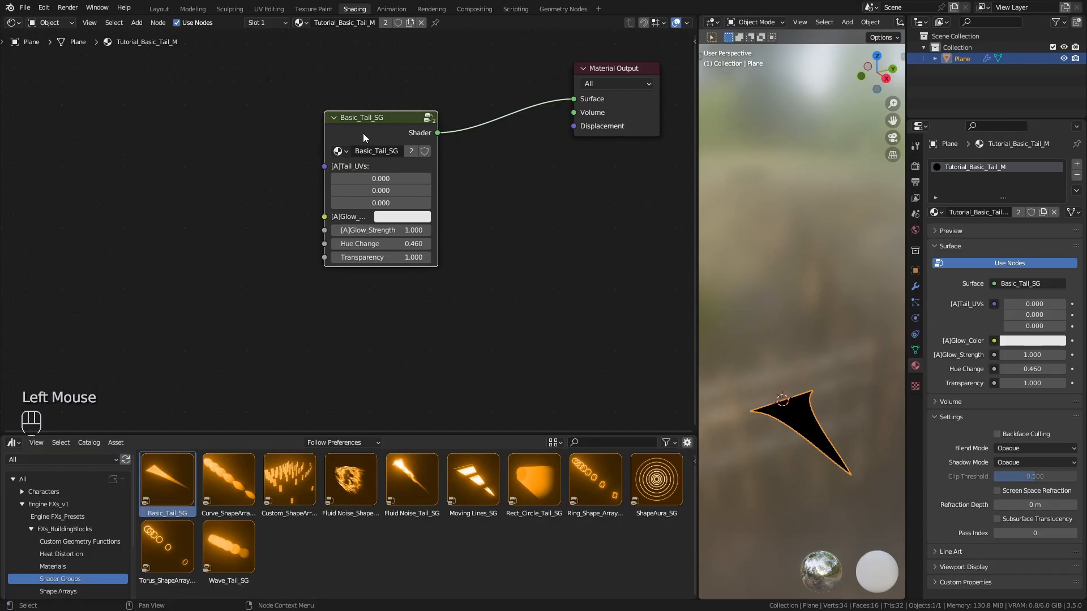
Return to the Geometry Nodes workspace and move the Curve to Mesh, Set Material and Group Output nodes away to make room
click(563, 9)
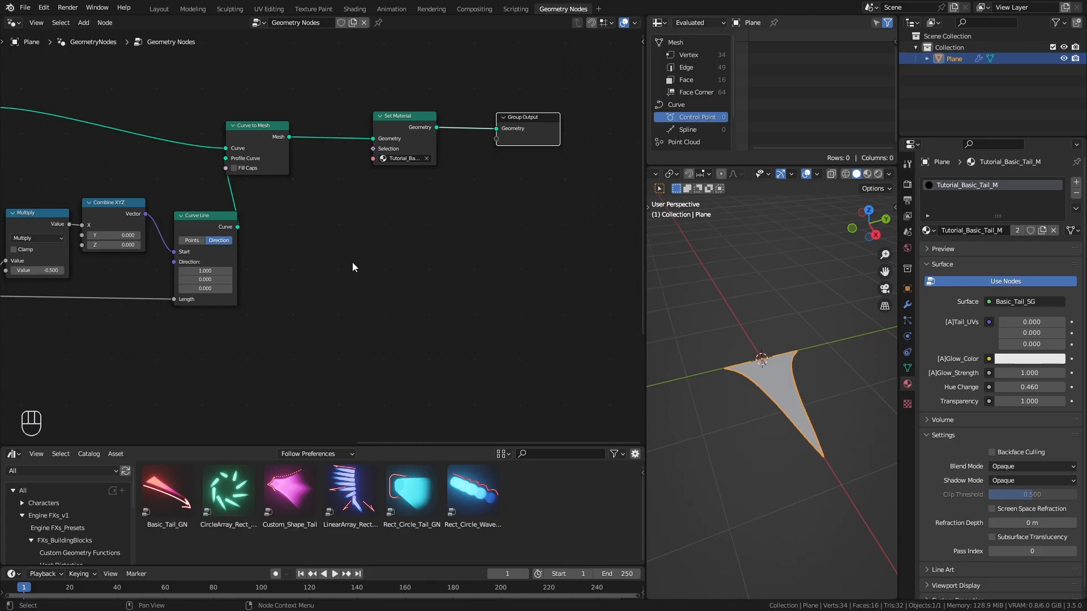
super+middle_click(354, 242)
click(362, 176)
ctrl+middle_drag(362, 176, 343, 232)
drag(249, 96, 515, 180)
drag(278, 153, 355, 125)
click(326, 218)
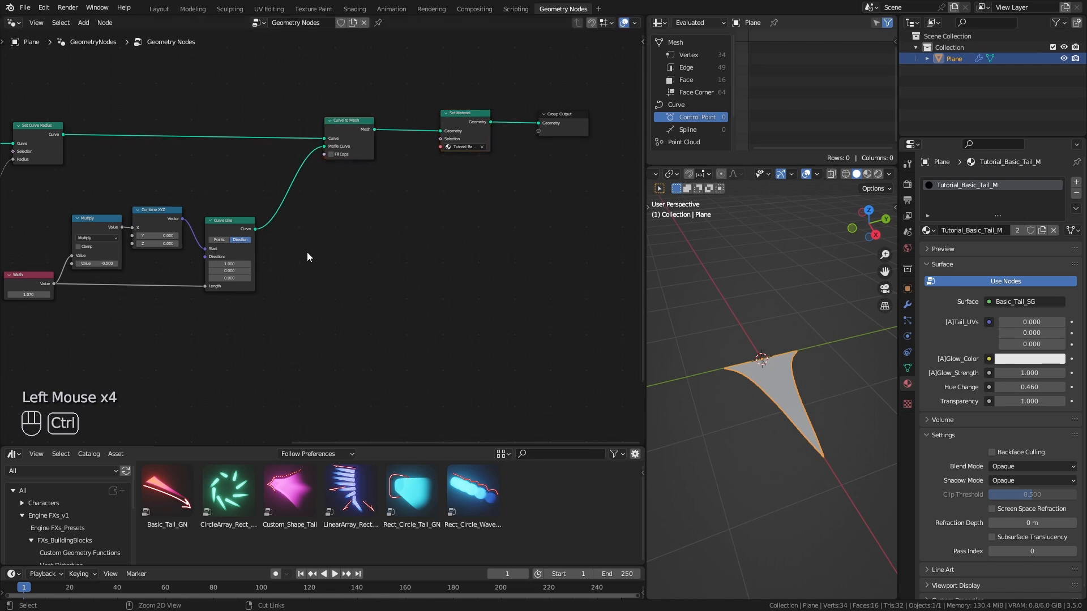
ctrl+middle_drag(307, 254, 310, 244)
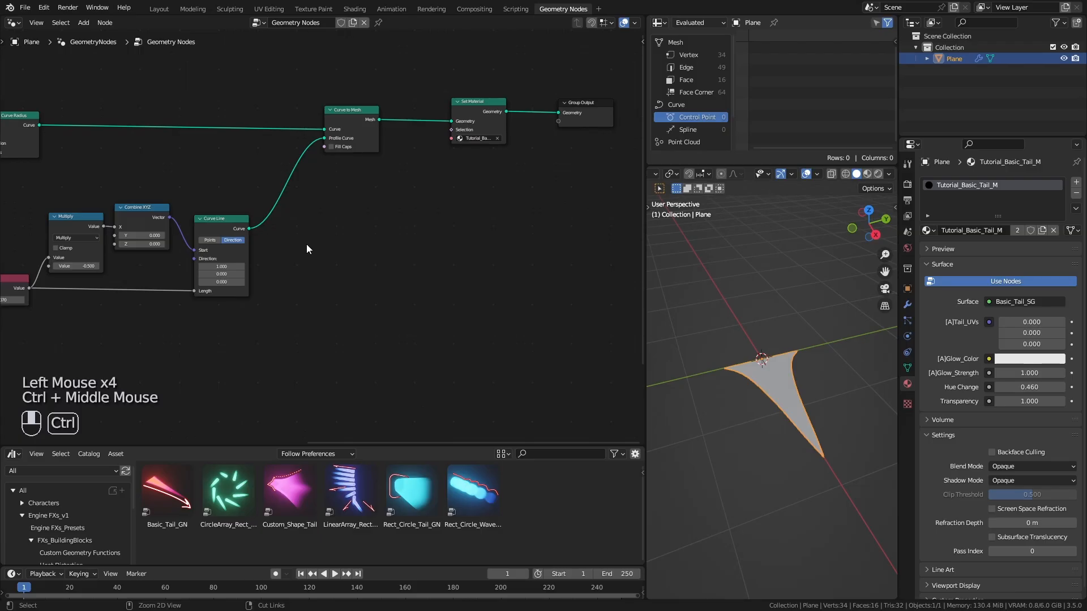
middle_drag(307, 243, 367, 264)
Insert a Capture Attribute node between Set Curve Radius and Curve to Mesh
key(shift+a)
mouse_move(179, 50)
click(249, 86)
click(185, 104)
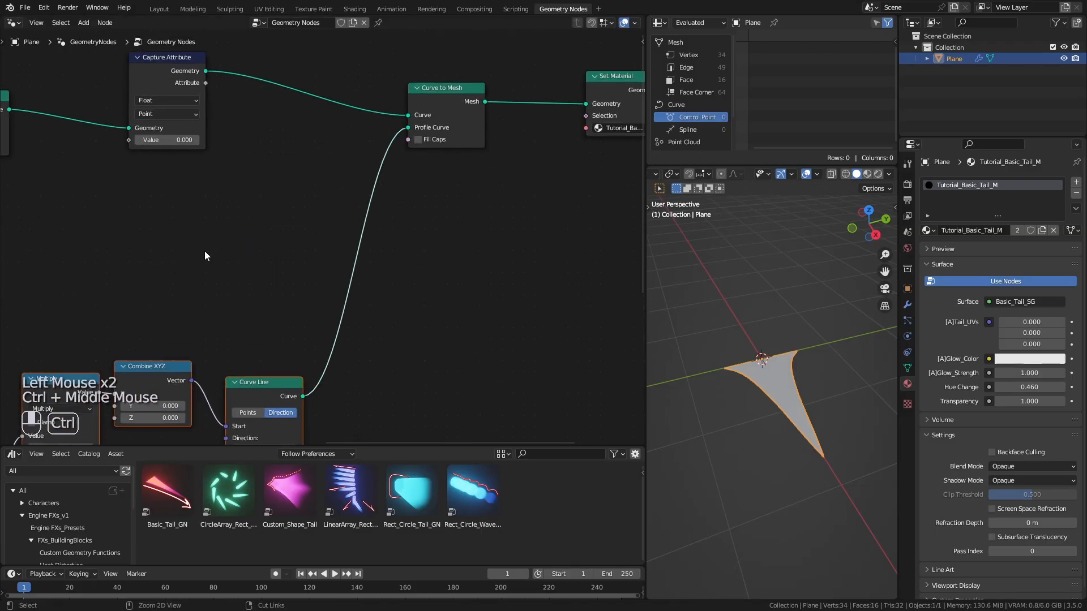
middle_drag(180, 252, 418, 295)
drag(406, 102, 424, 95)
Add a Spline Parameter node below Capture Attribute and connect its Factor to the Value input
key(shift+a)
mouse_move(317, 292)
mouse_move(384, 292)
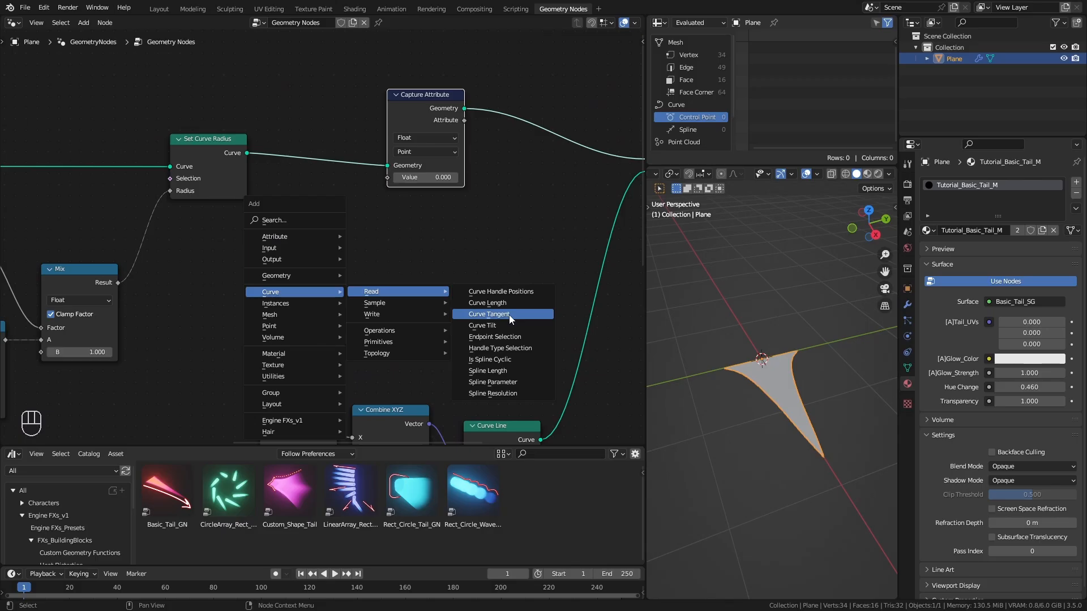
click(493, 383)
click(376, 310)
drag(410, 182, 390, 177)
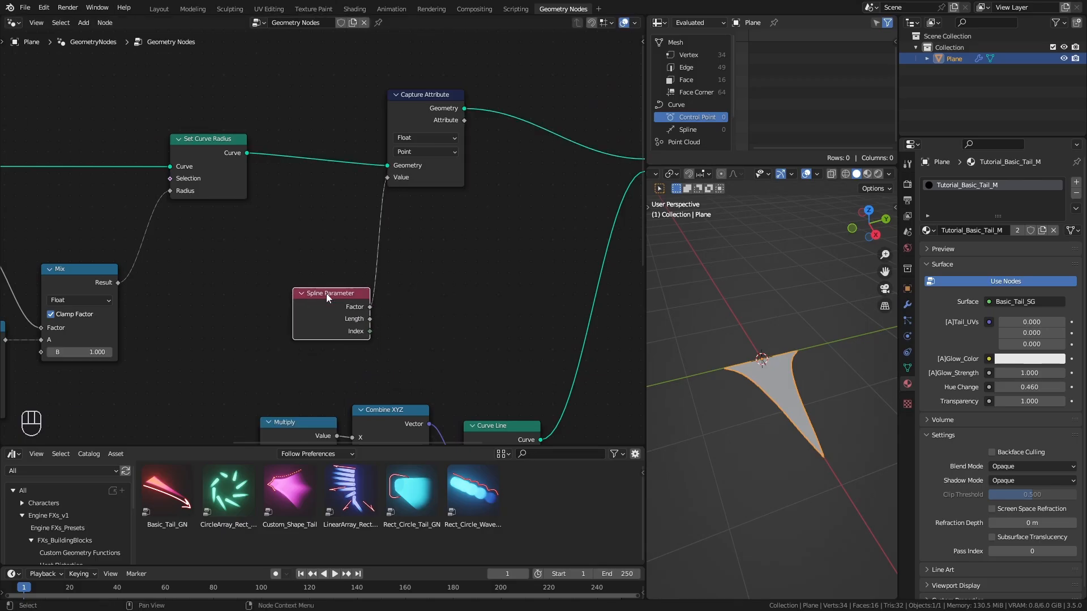
drag(328, 295, 424, 226)
Duplicate the Capture Attribute and Spline Parameter nodes and insert the copy between Curve Line and Curve to Mesh's Profile Curve
middle_drag(492, 318, 307, 235)
drag(331, 186, 232, 55)
key(shift+d)
click(505, 271)
drag(355, 358, 476, 301)
drag(552, 244, 461, 89)
drag(511, 232, 435, 196)
drag(497, 50, 550, 49)
drag(439, 207, 445, 187)
drag(501, 380, 420, 312)
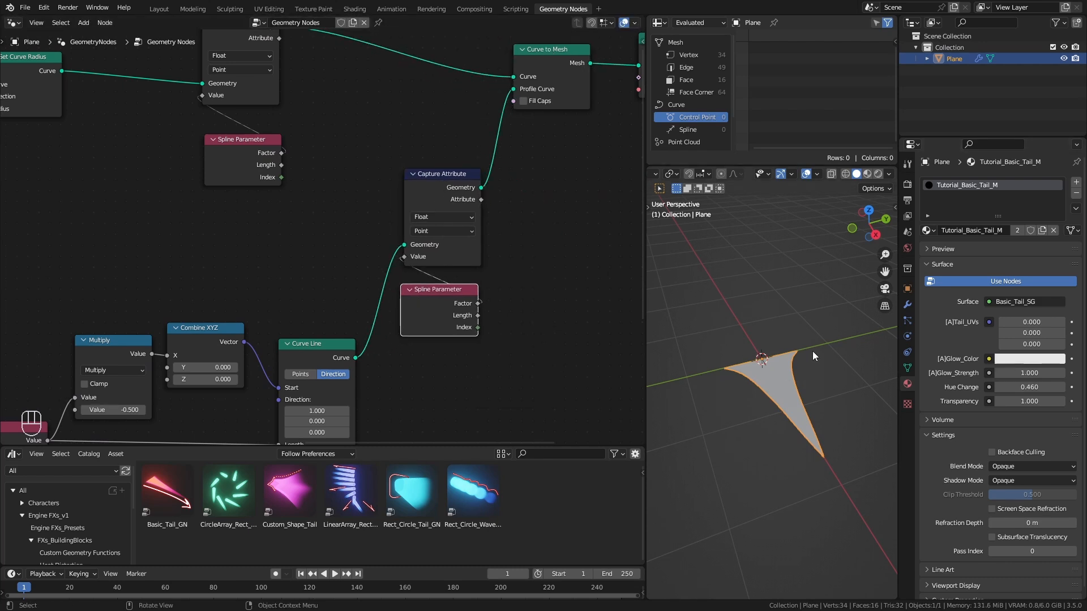
Insert a Store Named Attribute node between Curve to Mesh and Set Material and name the attribute Tail_UVs
ctrl+middle_drag(498, 290, 495, 283)
middle_drag(508, 328, 443, 323)
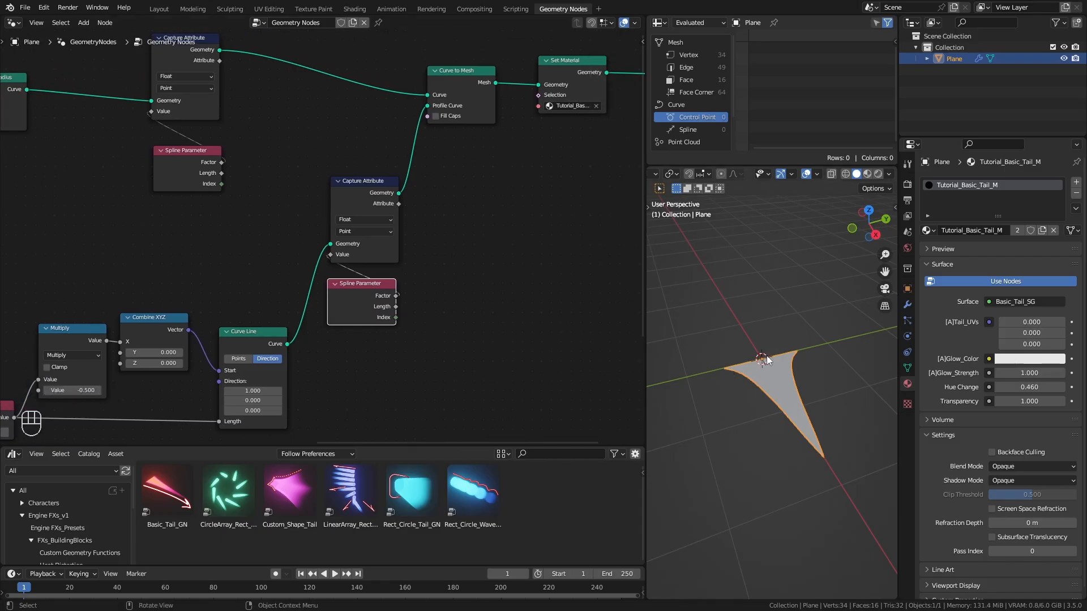
middle_drag(491, 235, 374, 301)
drag(434, 95, 643, 217)
drag(453, 125, 567, 118)
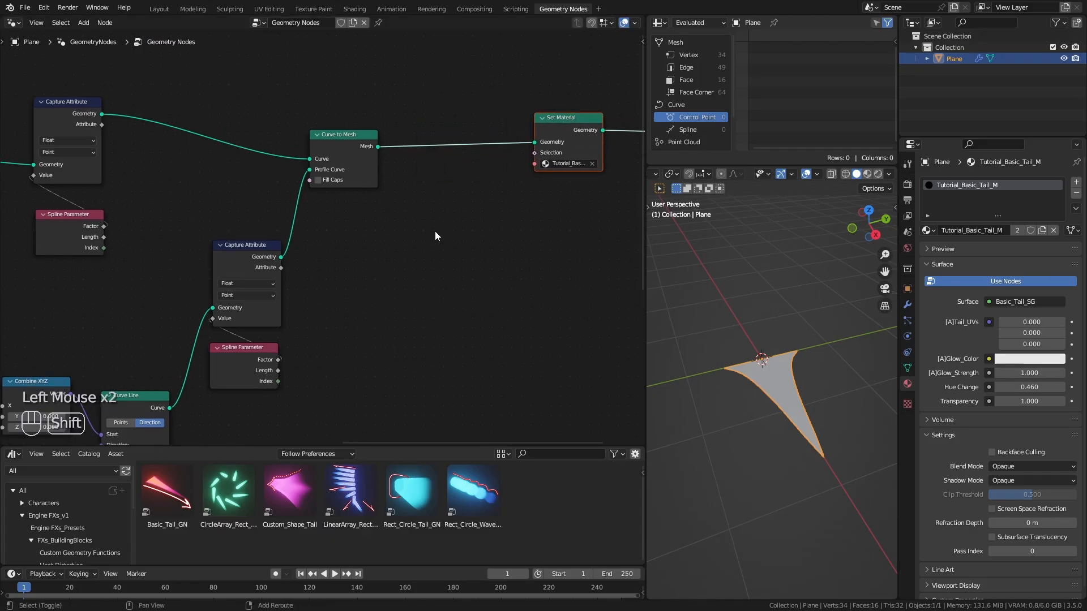
key(shift+a)
mouse_move(410, 175)
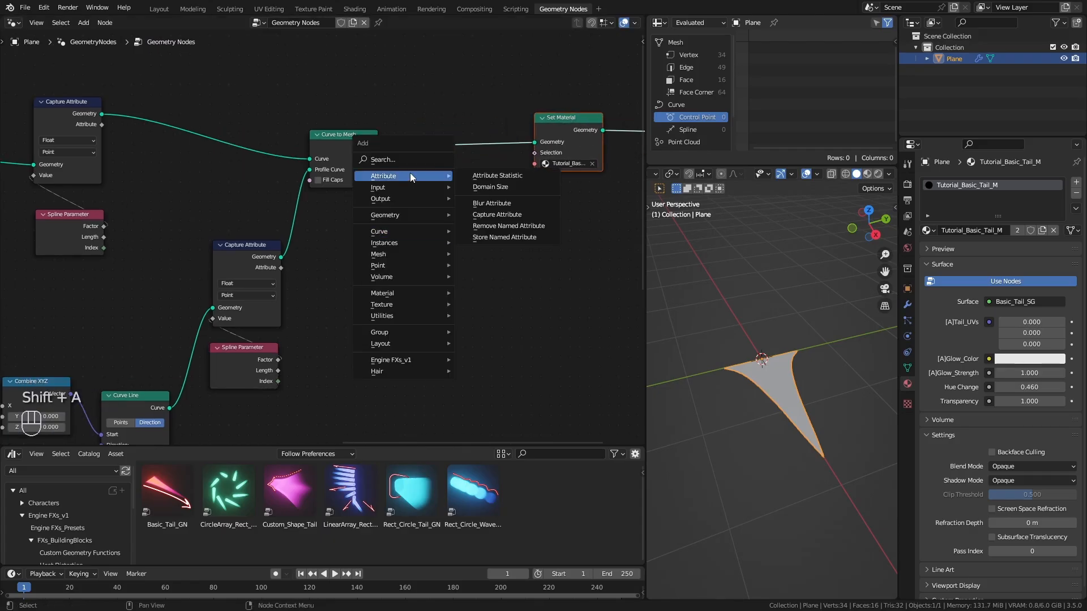
click(504, 237)
click(471, 182)
click(471, 178)
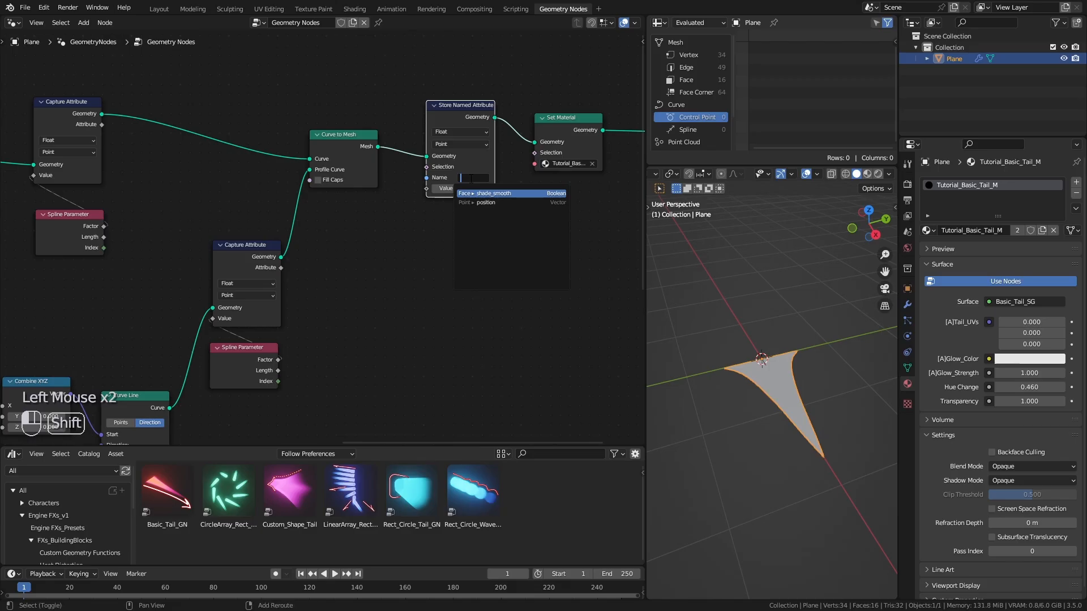
text(Tail_UVs)
key(Return)
Set the stored attribute's data type to Vector and feed its Value from a new Combine XYZ node
ctrl+middle_drag(475, 260, 477, 253)
click(483, 107)
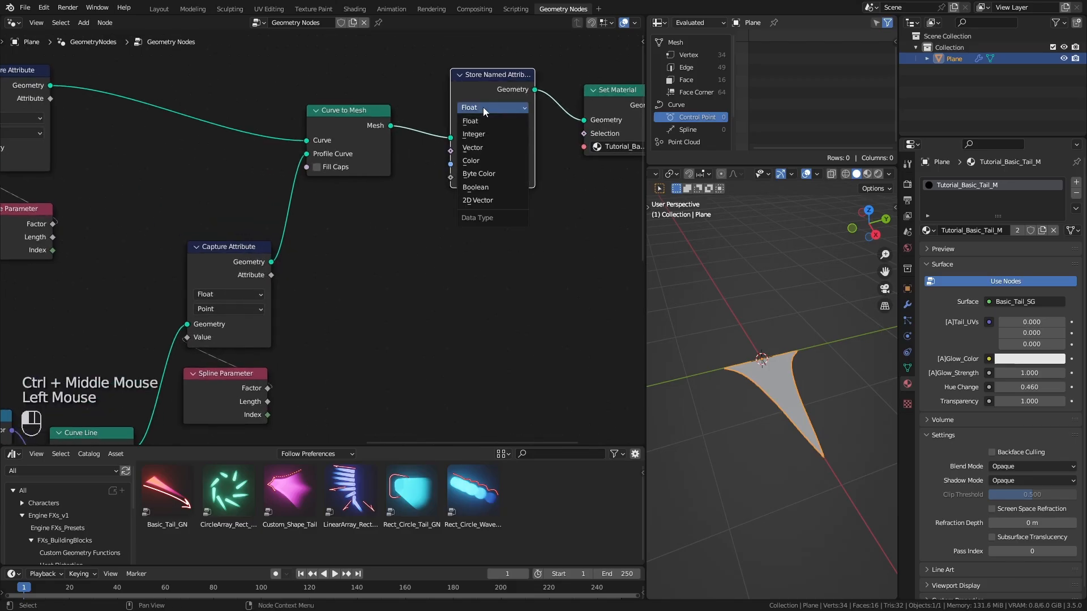
click(479, 148)
drag(450, 176, 505, 296)
text(xyz)
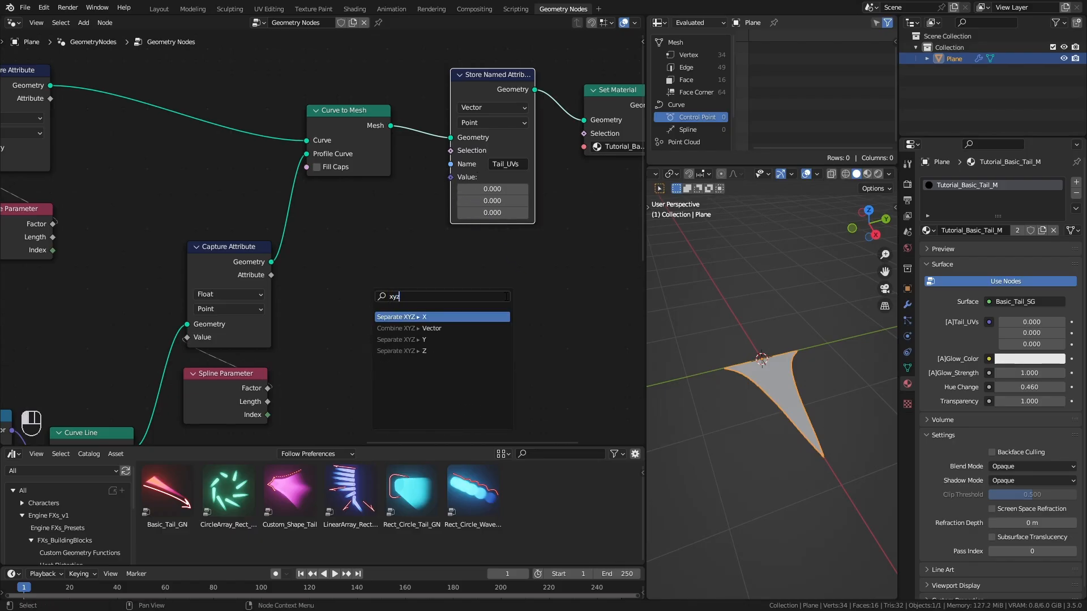
click(480, 329)
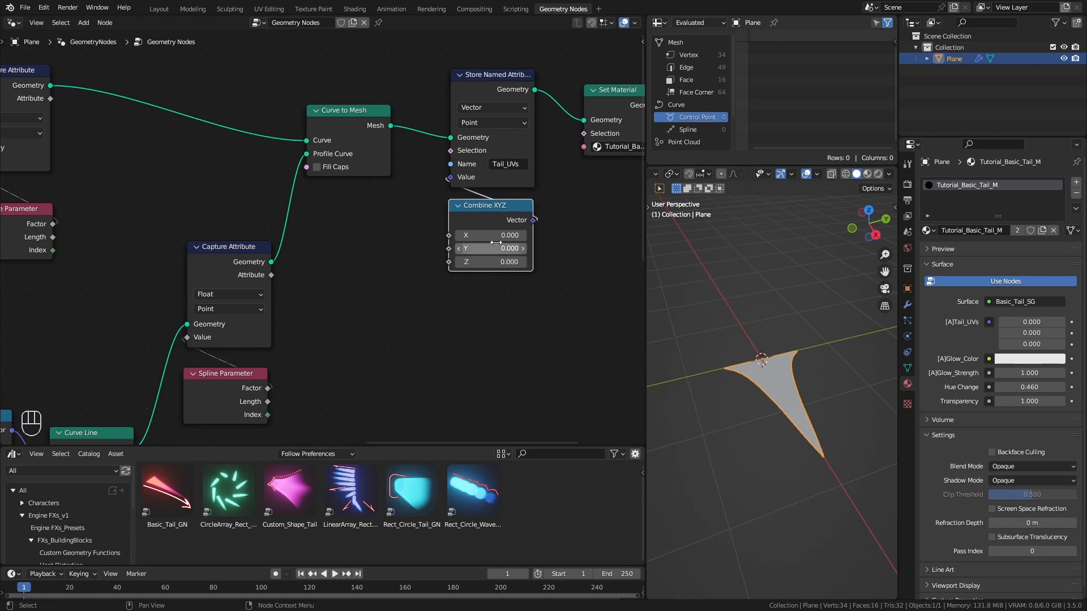
Connect the upper Capture Attribute's Attribute output to Combine XYZ's X and the profile curve's captured attribute to Y
ctrl+middle_drag(373, 255, 212, 205)
drag(83, 114, 433, 235)
drag(278, 270, 434, 248)
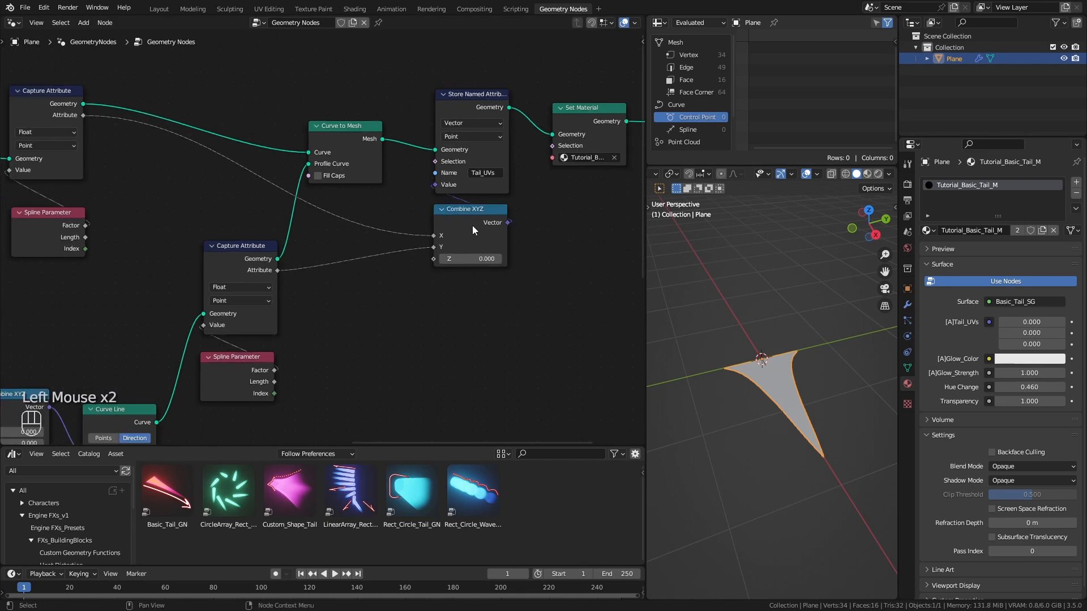
click(472, 225)
Preview the upper captured attribute on the Curve to Mesh result through a Viewer node
middle_drag(327, 332, 370, 325)
ctrl+shift+click(401, 124)
drag(231, 96, 538, 44)
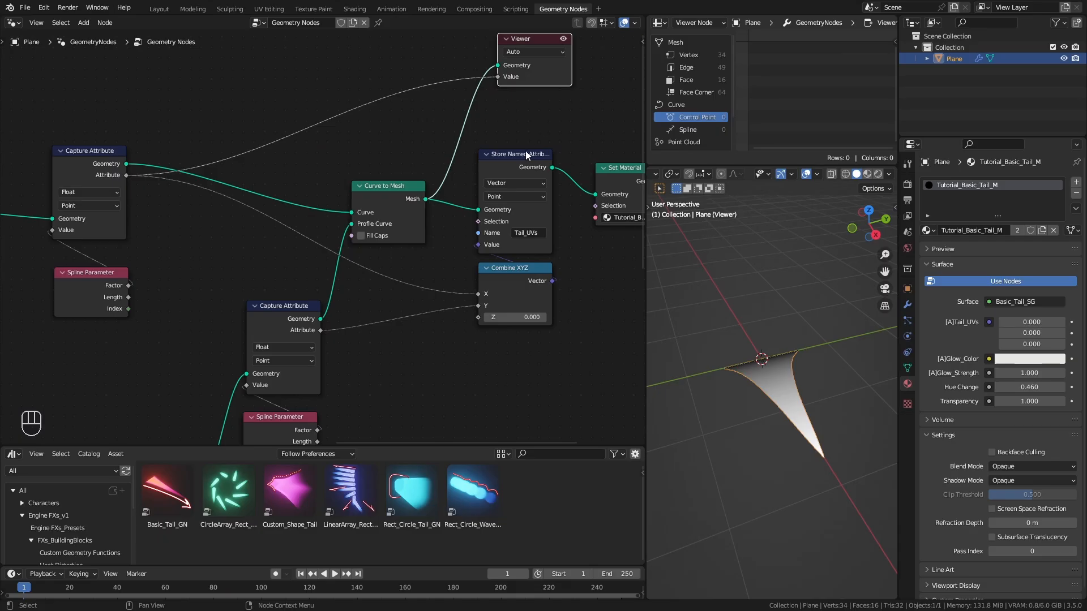
middle_drag(848, 386, 796, 403)
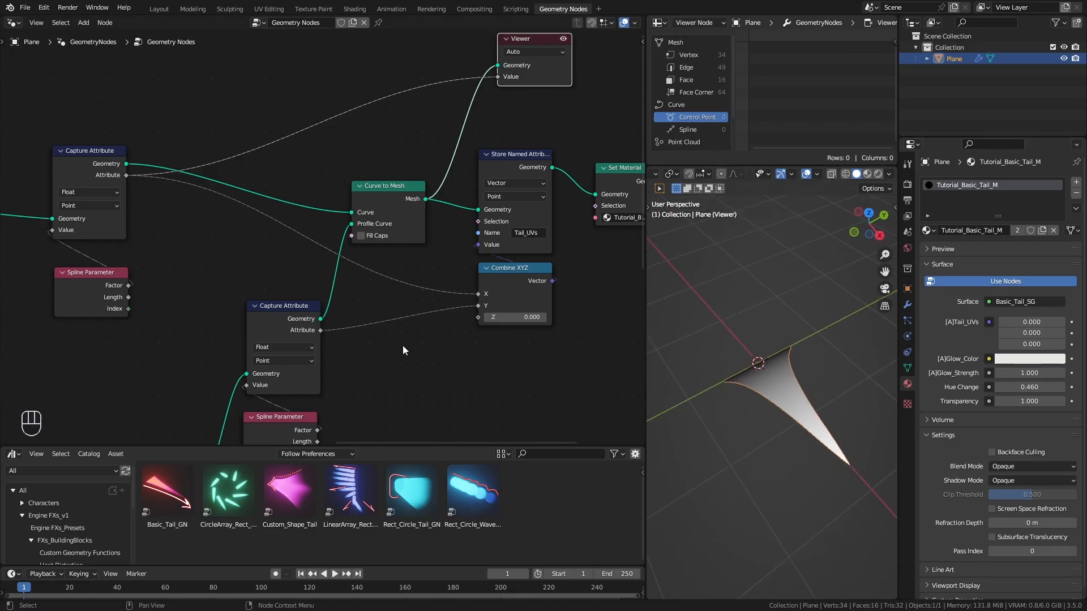
key(ctrl)
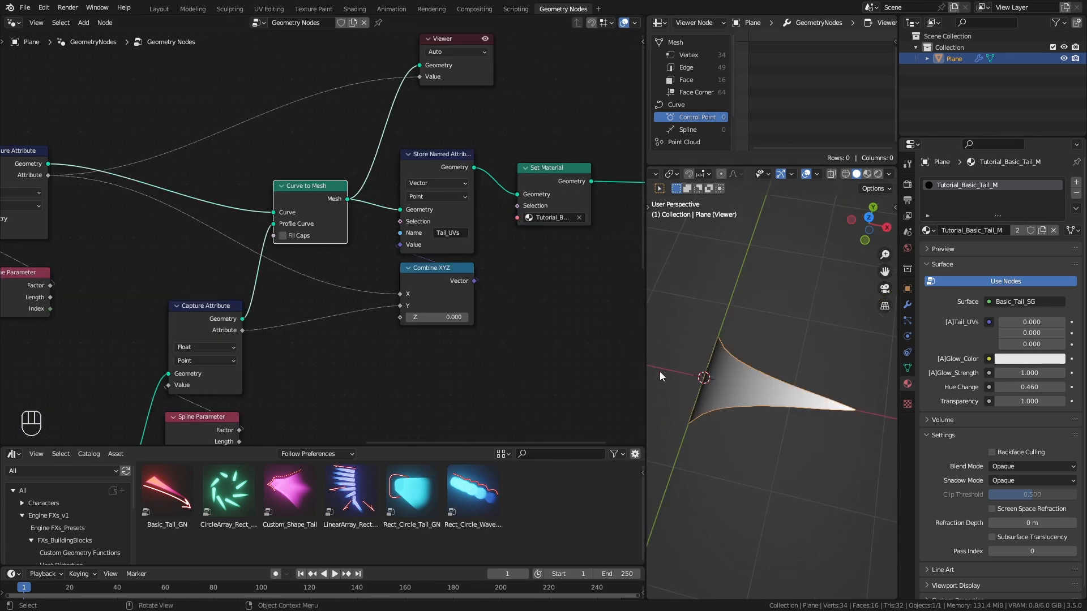
Invert the upper captured factor with a Subtract node that subtracts the Spline Parameter's Factor from 1 before Capture Attribute
middle_drag(159, 266, 423, 200)
mouse_move(281, 218)
mouse_down()
mouse_move(123, 281)
mouse_move(264, 228)
mouse_up()
text(subtr)
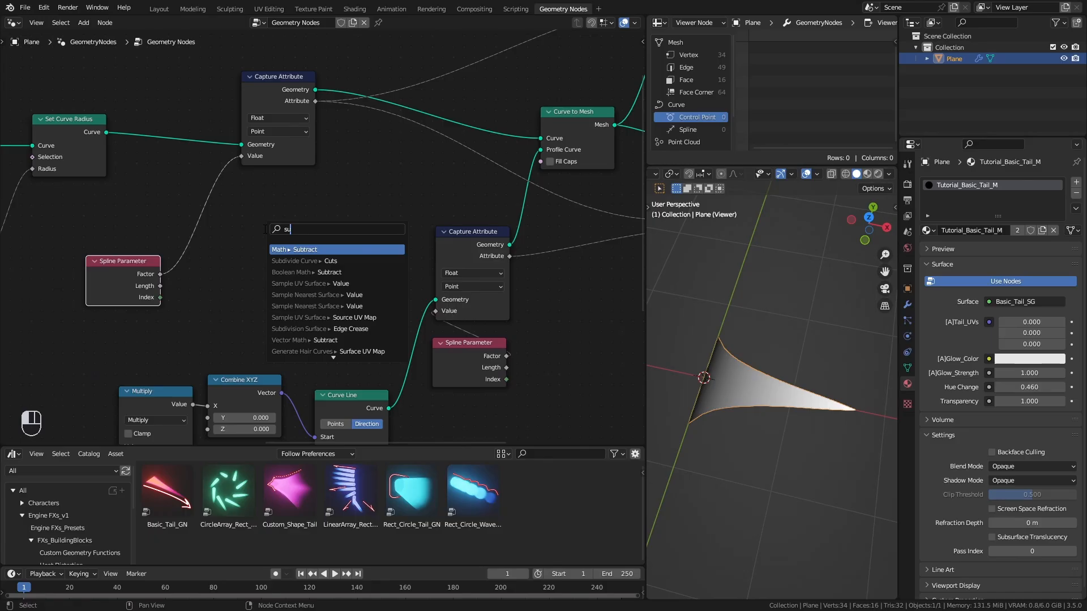
key(Return)
click(225, 281)
click(261, 269)
text(1)
click(246, 164)
drag(259, 226, 272, 183)
click(248, 227)
drag(122, 266, 273, 270)
Remove the Viewer node and save the file
ctrl+middle_drag(411, 187, 419, 209)
middle_drag(419, 209, 204, 239)
click(474, 65)
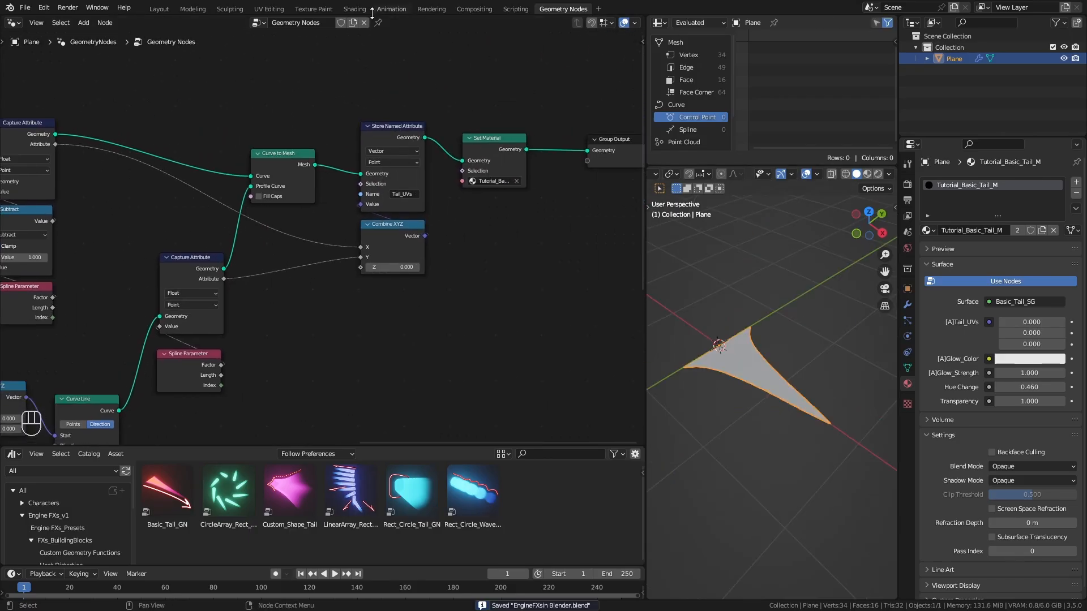
In the Shading workspace, add an Attribute node beside Basic_Tail_SG and set its name to Tail_UVs
click(362, 12)
ctrl+middle_drag(498, 218, 497, 210)
key(shift+a)
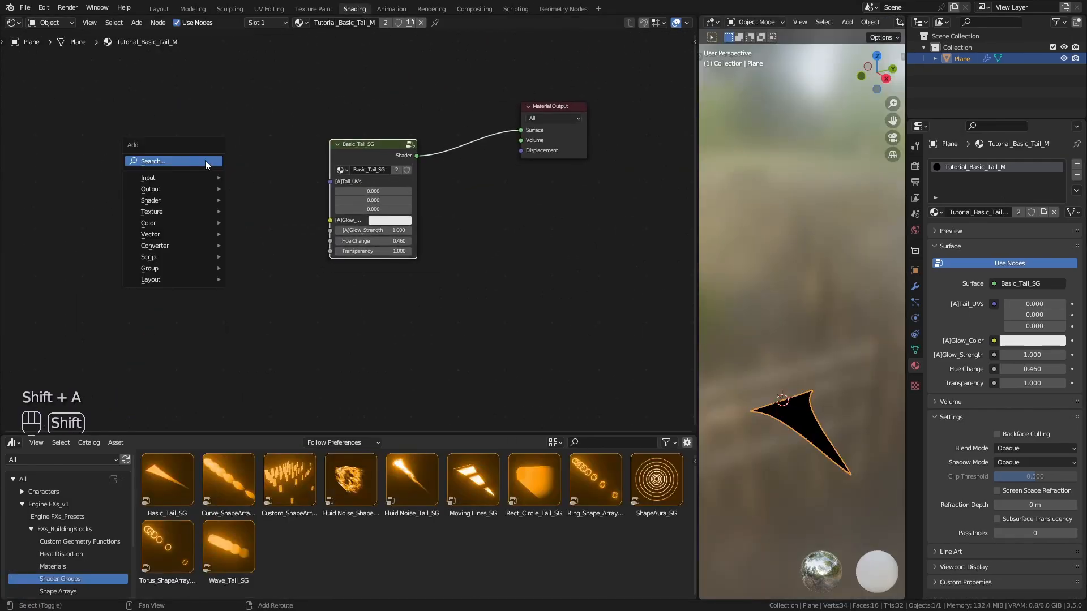
mouse_move(203, 176)
click(255, 204)
click(192, 181)
ctrl+middle_drag(193, 181, 347, 279)
click(313, 244)
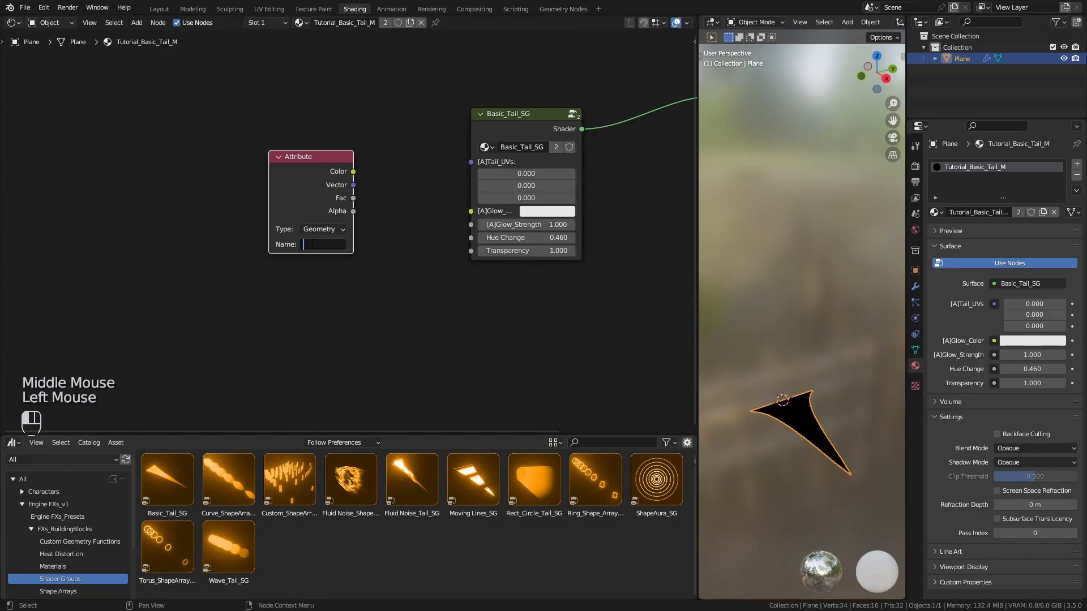
text(Tail_UVs)
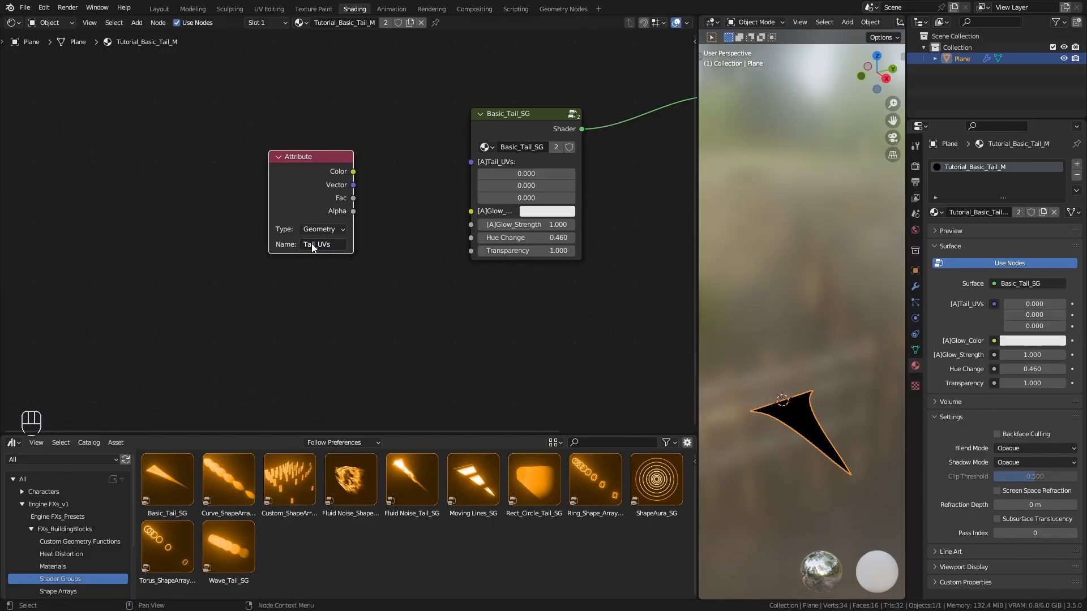
Preview the Attribute node's Vector output on the tail mesh
ctrl+shift+click(311, 184)
ctrl+shift+click(312, 183)
middle_drag(726, 356, 747, 393)
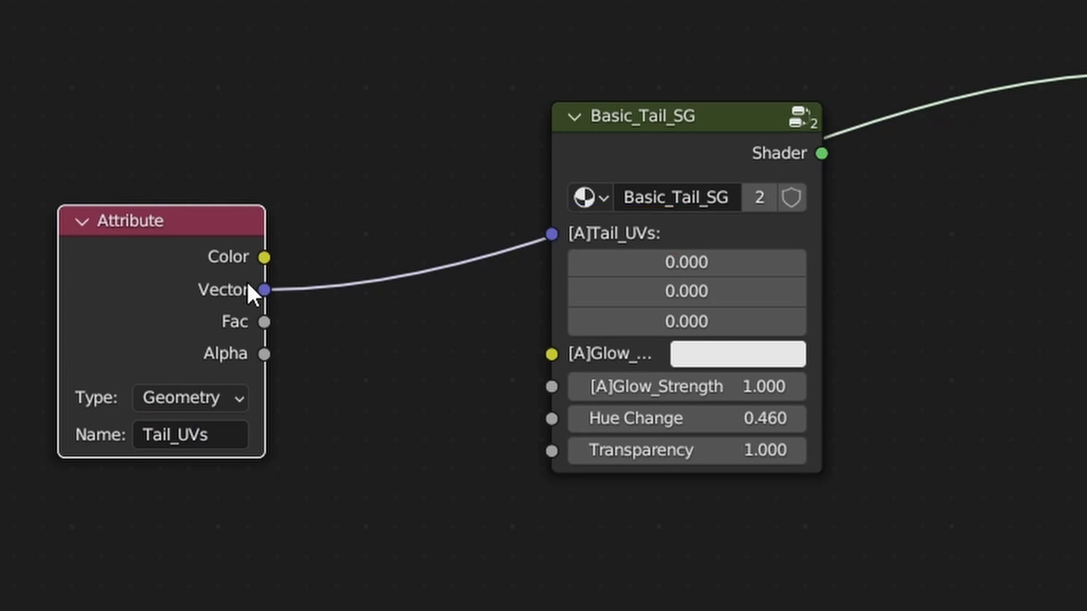
Connect the Attribute's Vector output to Basic_Tail_SG's [A]Tail_UVs input and route Basic_Tail_SG to the Material Output surface
drag(249, 287, 570, 237)
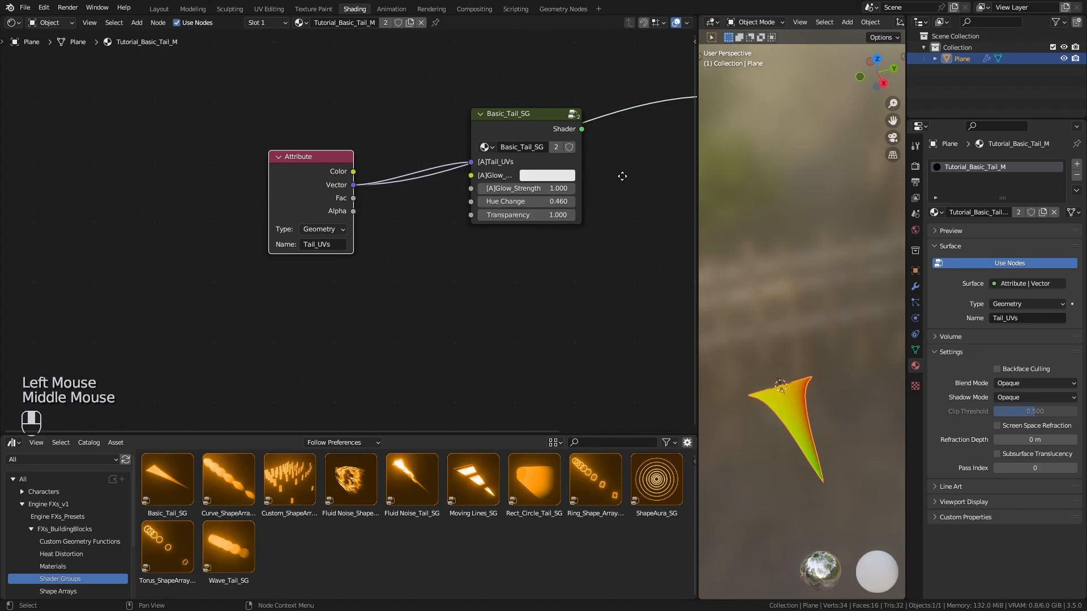
middle_drag(622, 176, 469, 257)
ctrl+shift+click(386, 202)
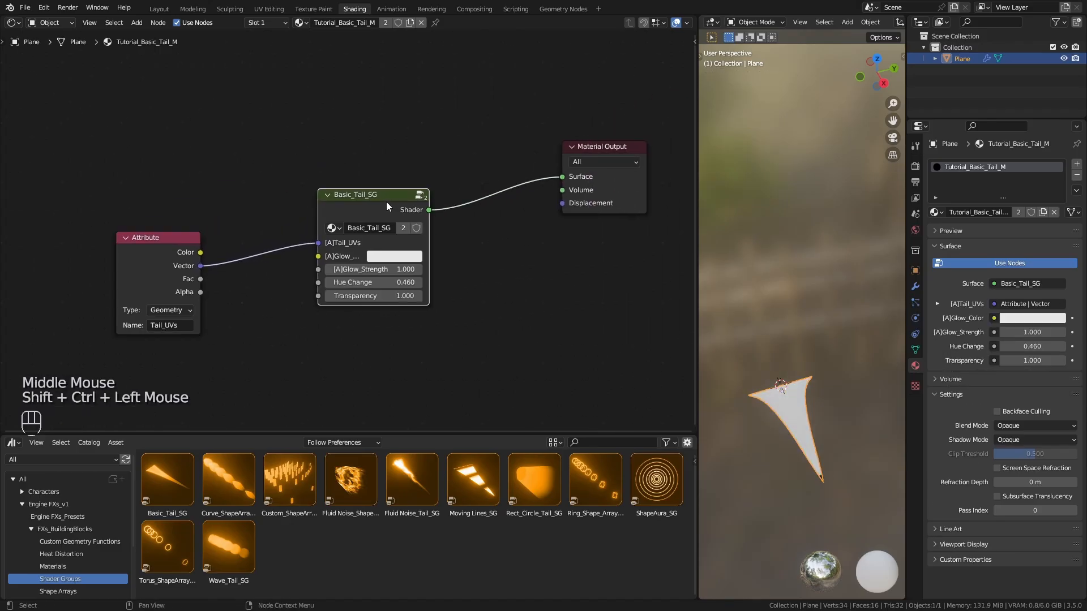
drag(382, 202, 394, 207)
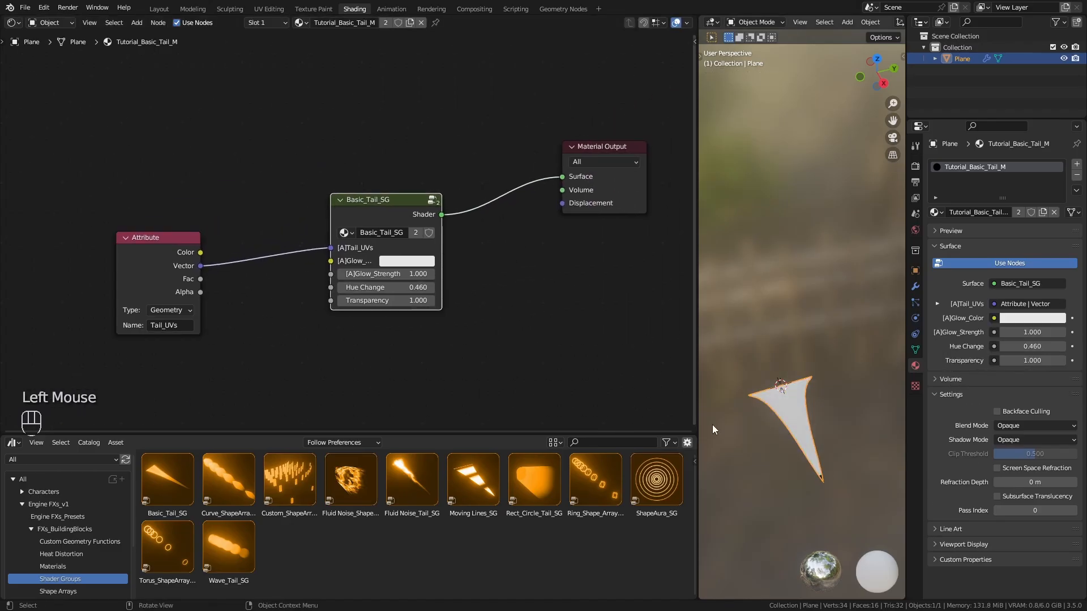
Deselect the tail object and set the material's Blend Mode to Alpha Blend
middle_drag(790, 446, 813, 431)
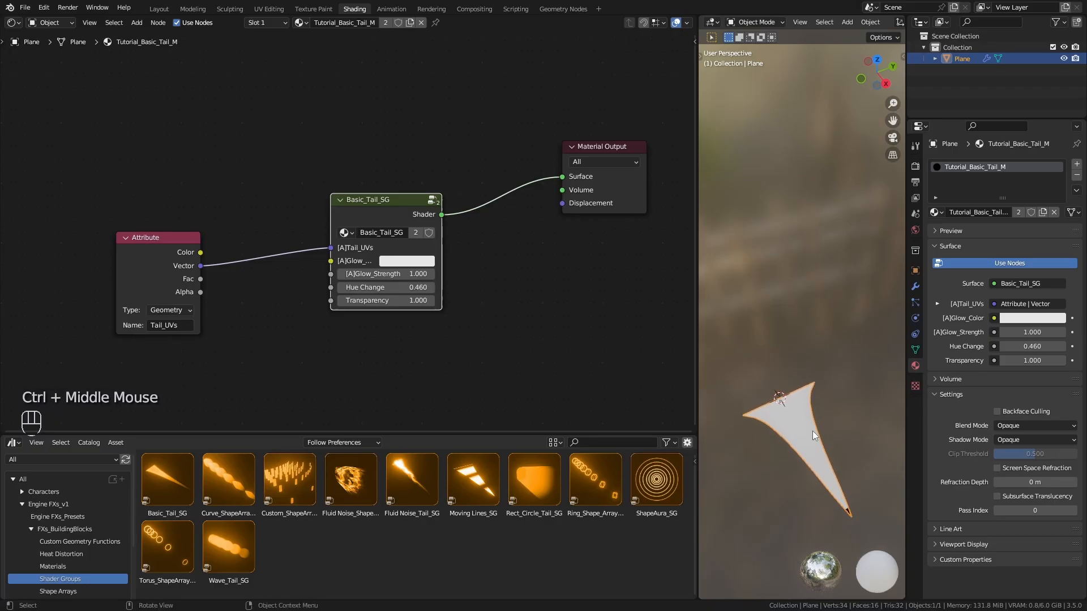
key(alt+a)
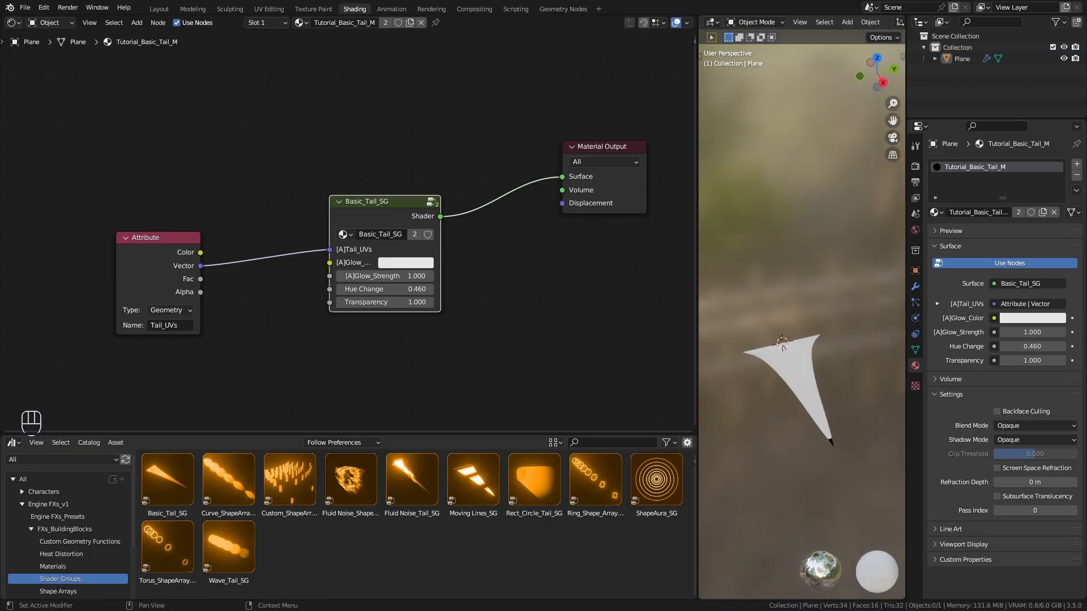
click(1039, 427)
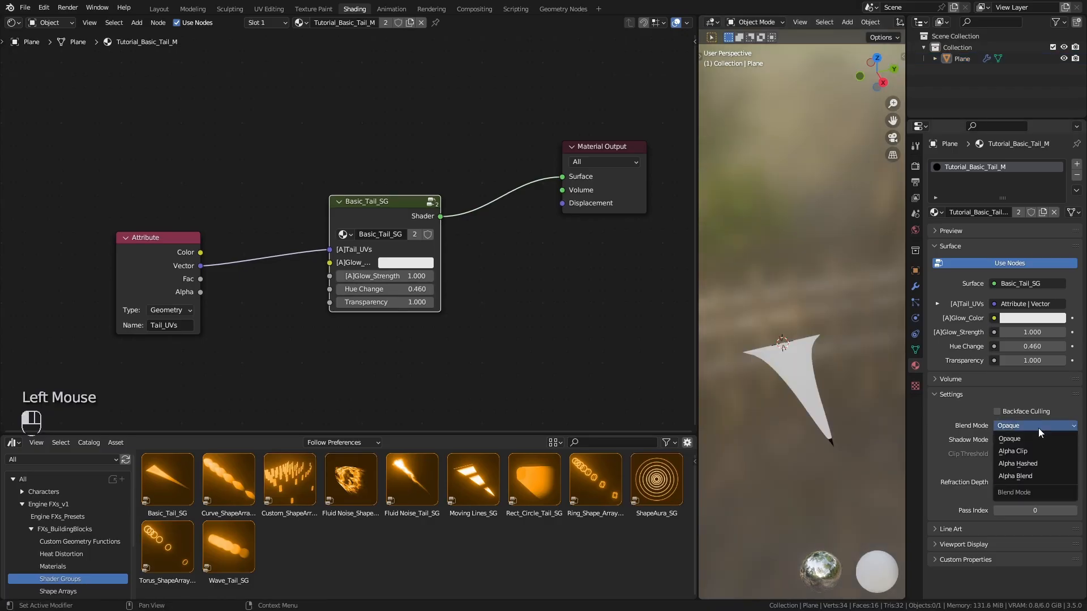
click(1028, 477)
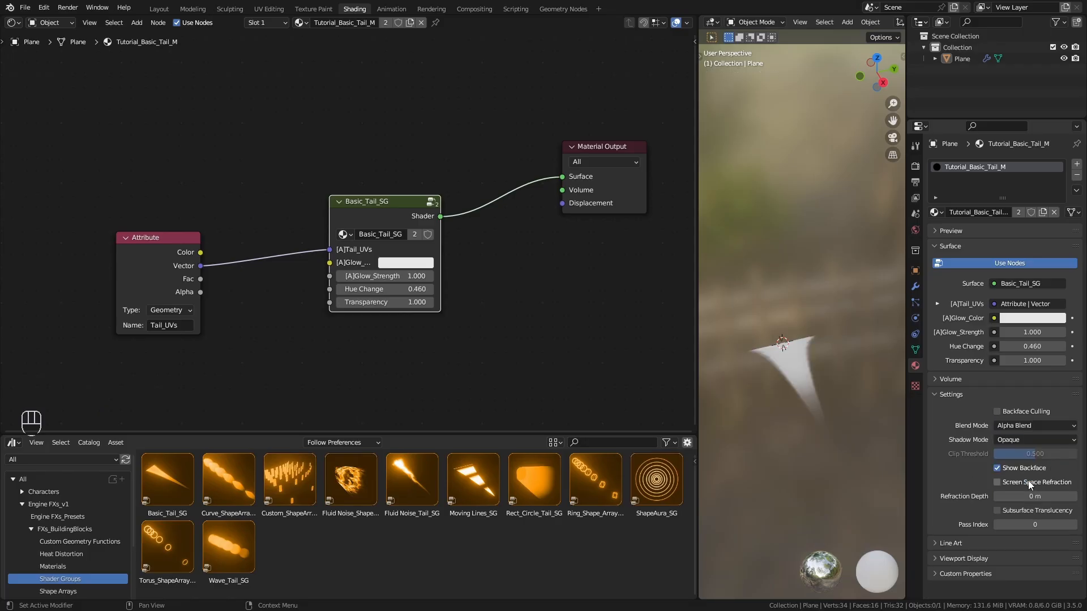
mouse_move(828, 371)
middle_down()
mouse_move(834, 399)
mouse_move(809, 447)
mouse_move(828, 384)
middle_up()
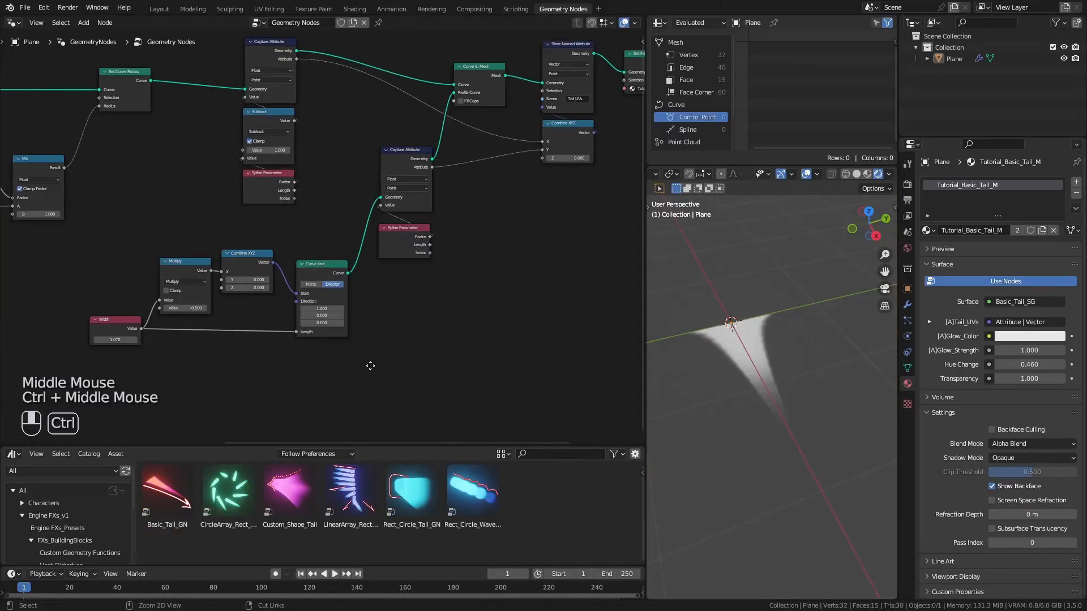
Save the file and insert a Resample Curve node between Curve Line and the profile curve's Capture Attribute in Geometry Nodes
ctrl+middle_drag(368, 363, 374, 380)
key(ctrl+s)
click(406, 146)
drag(405, 146, 433, 141)
drag(78, 245, 330, 384)
drag(322, 266, 278, 271)
drag(307, 281, 384, 349)
text(res)
click(415, 369)
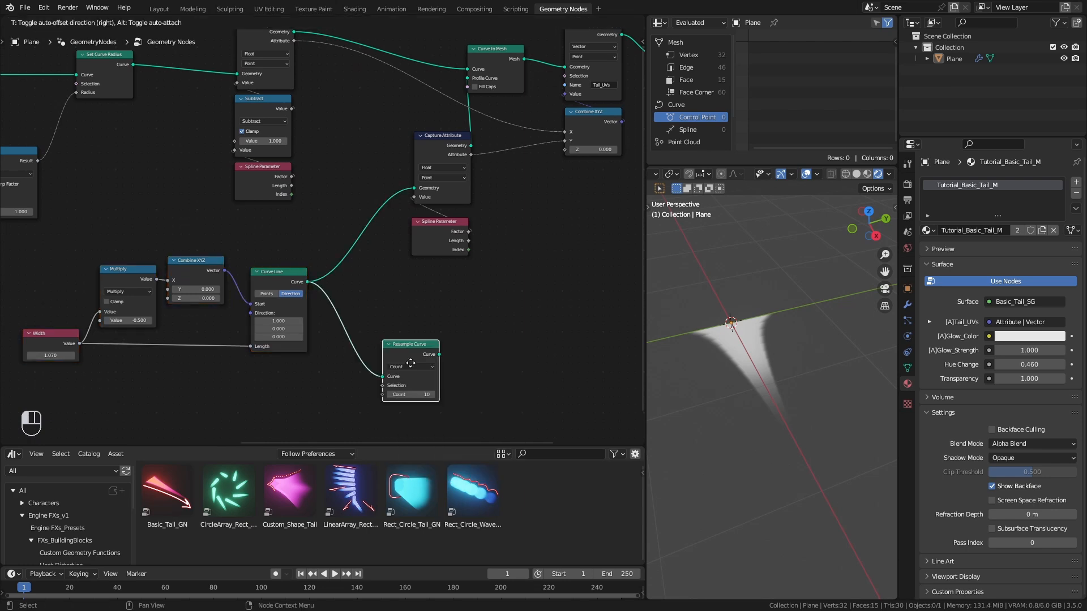
click(368, 307)
drag(393, 296, 399, 267)
drag(411, 190, 412, 193)
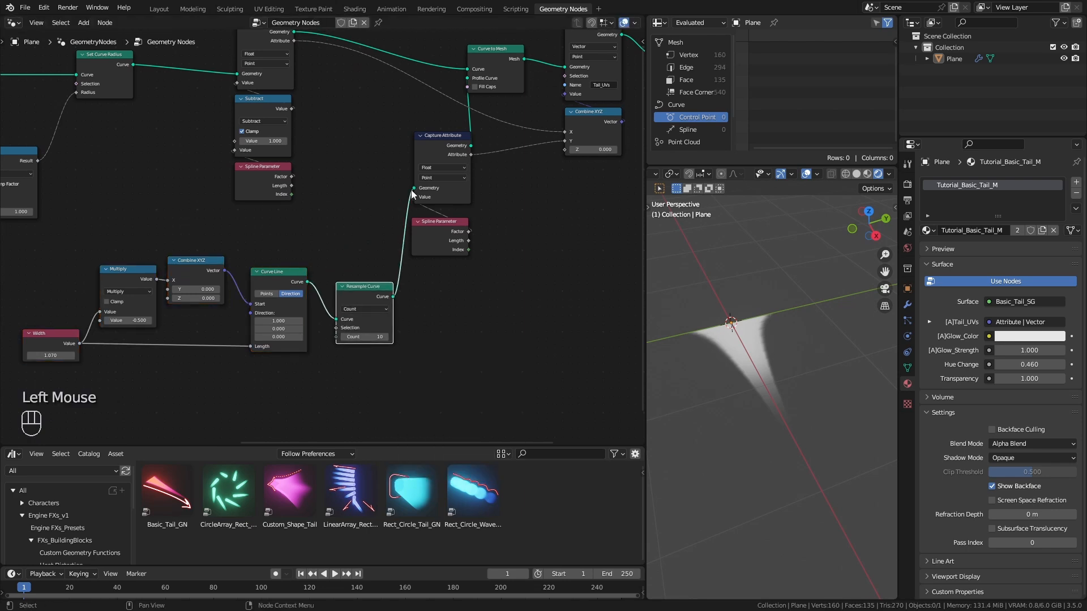
drag(363, 289, 353, 252)
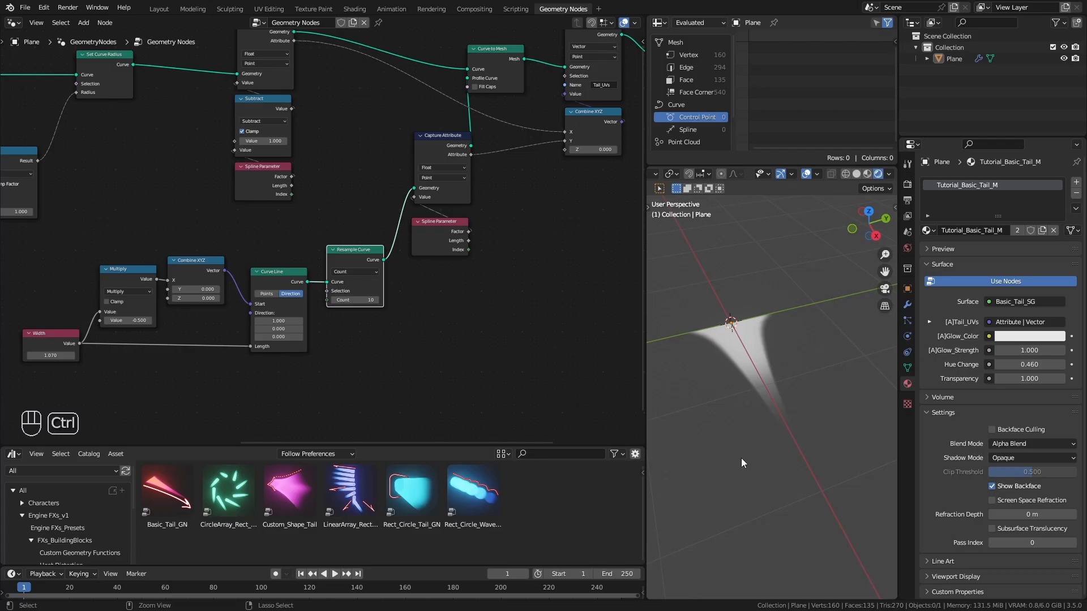
View the tail in wireframe, try Resample Curve counts of 1 and 2, and return to rendered shading
ctrl+middle_drag(741, 457, 752, 420)
key(z)
shift+middle_drag(728, 360, 754, 370)
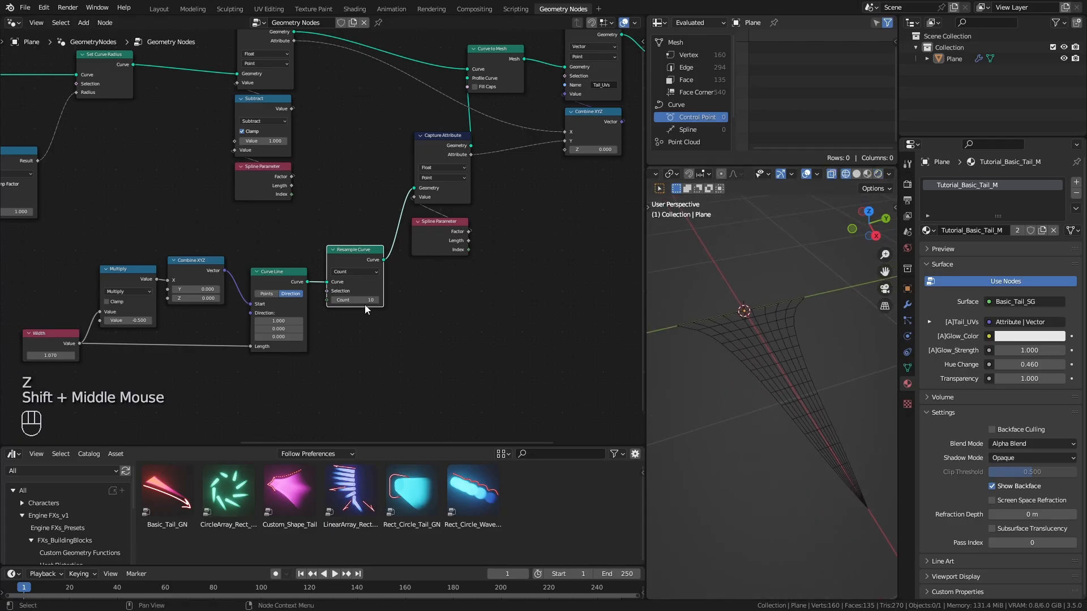
click(360, 300)
text(1)
key(Return)
click(360, 302)
text(2)
key(Return)
key(z)
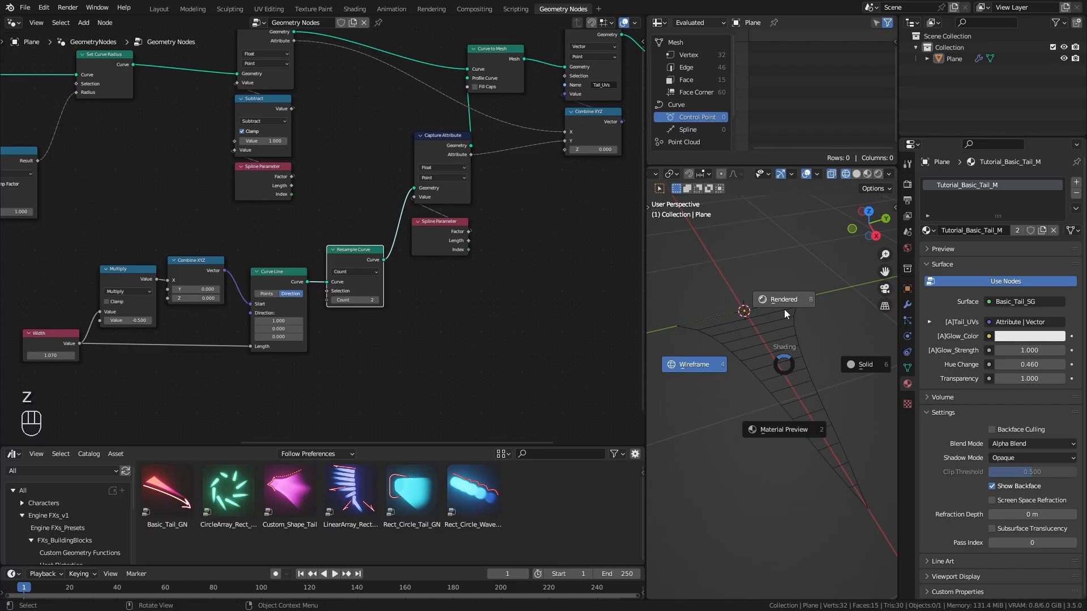
click(784, 308)
Raise the Resample Curve count in single increments and undo the last change
click(376, 300)
click(376, 300)
click(376, 300)
click(377, 300)
click(376, 300)
click(376, 300)
key(ctrl+z)
Delete the Basic_Tail_SG group from the material in Shading and spread the Attribute and Material Output nodes apart
click(361, 9)
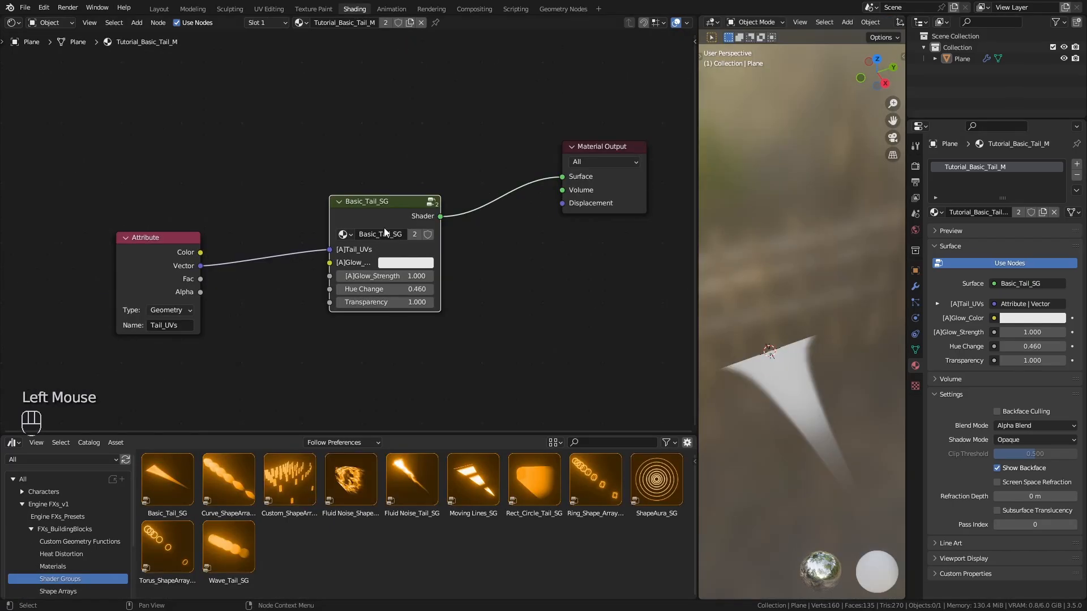
key(Tab)
ctrl+middle_drag(449, 129, 442, 223)
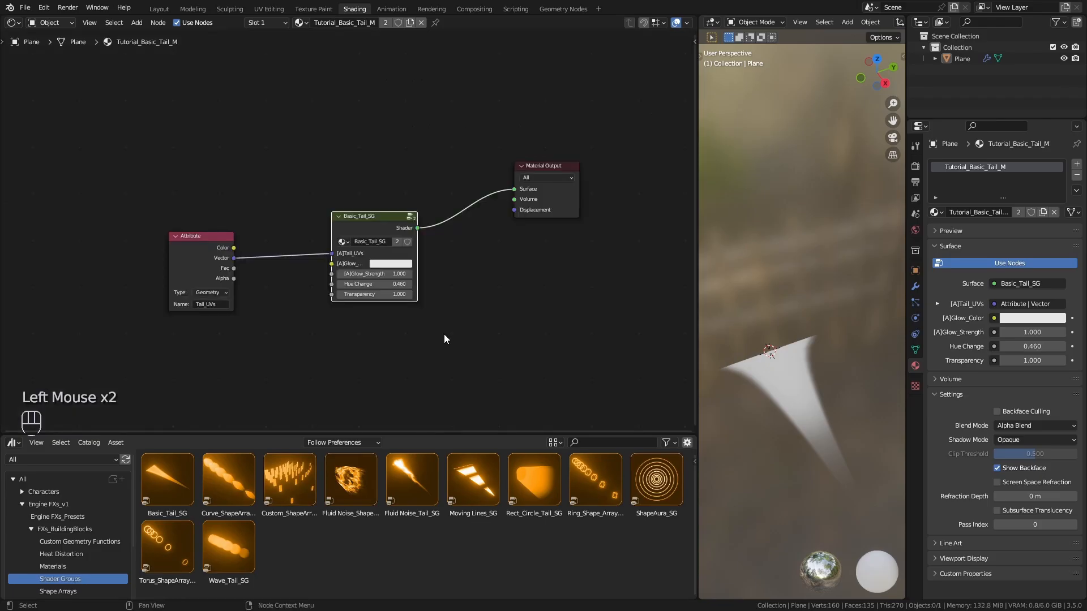
key(x)
drag(546, 166, 586, 135)
drag(228, 272, 120, 203)
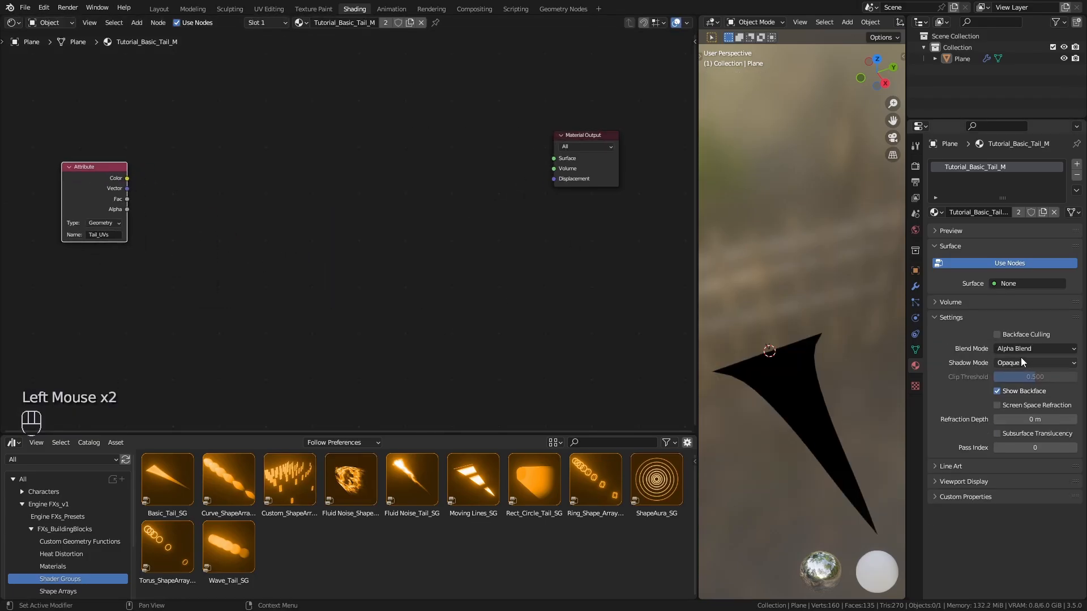
Feed the Attribute's Vector output into a new Separate XYZ node and preview its X and Y outputs
drag(127, 190, 266, 188)
text(xyz)
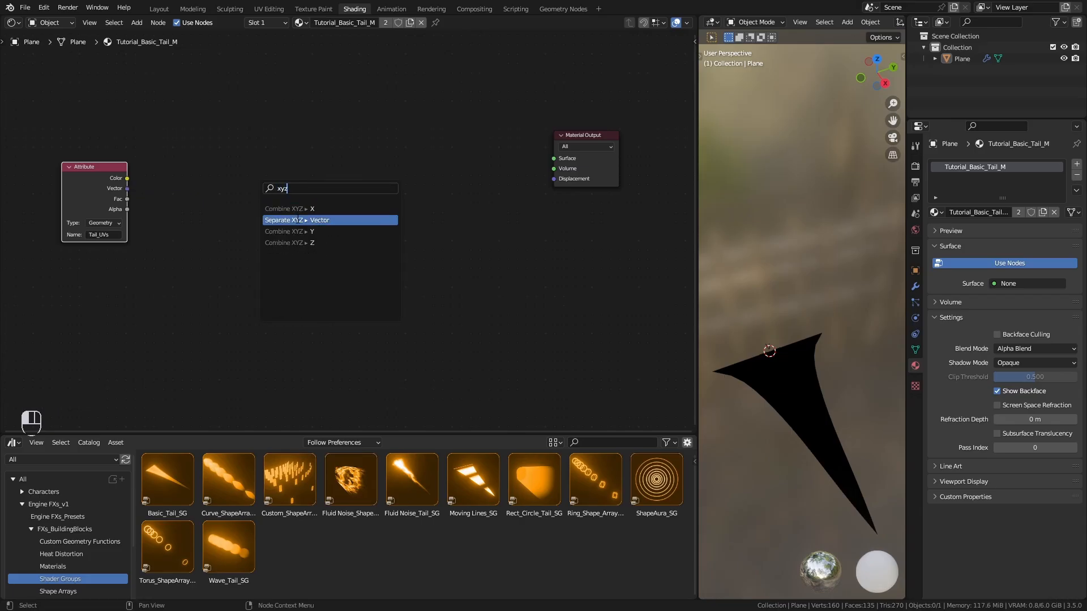
click(293, 220)
click(198, 180)
ctrl+shift+click(203, 154)
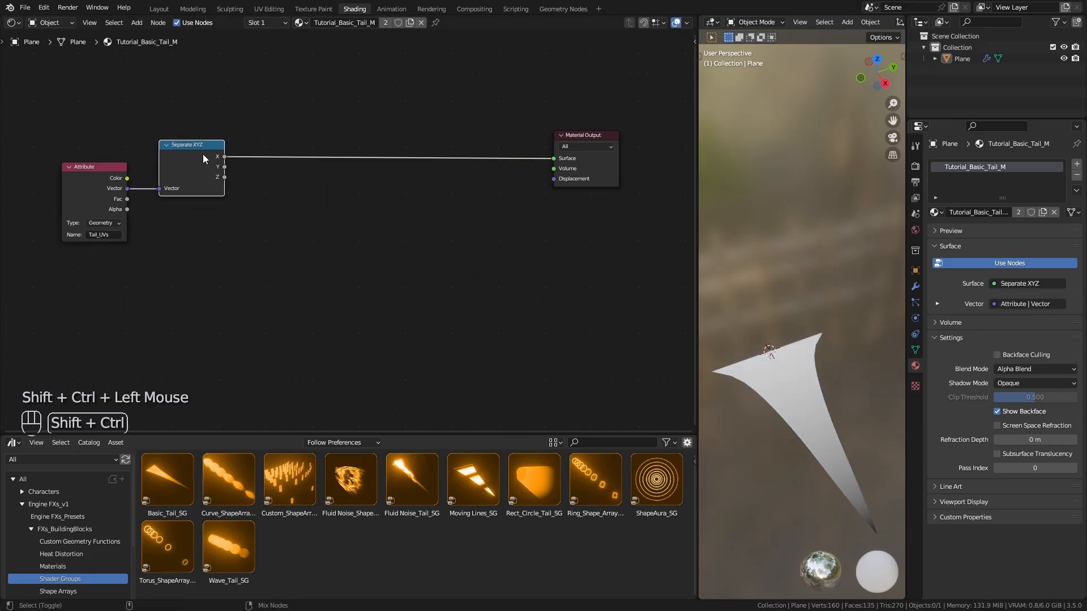
ctrl+shift+click(203, 154)
Add a ColorRamp node driven by Separate XYZ's Y output and preview it on the tail
drag(225, 166, 323, 294)
text(ramp)
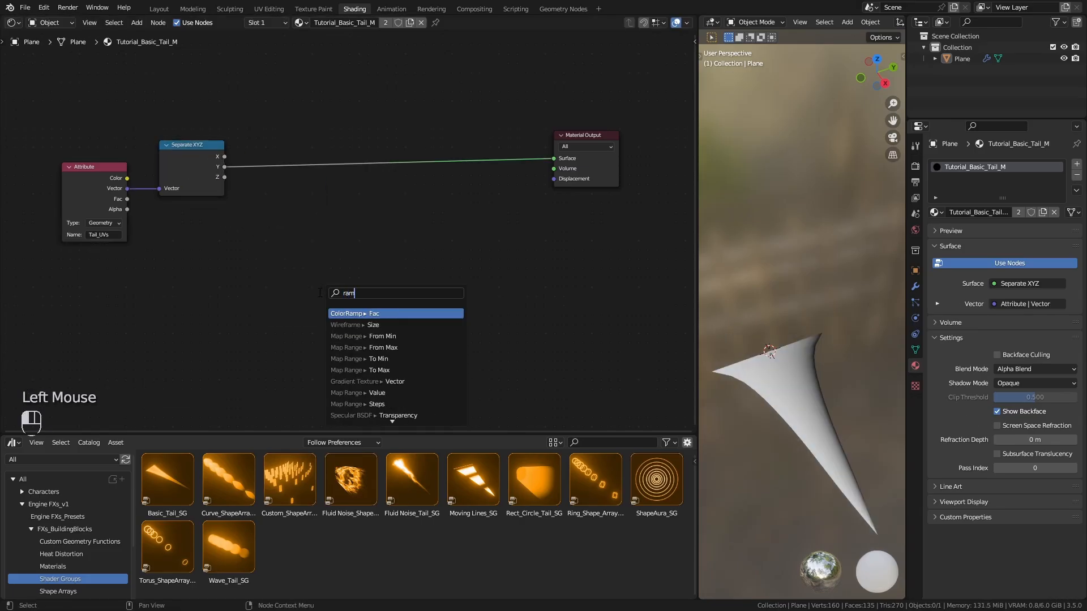
key(Return)
click(336, 195)
ctrl+shift+click(336, 195)
ctrl+middle_drag(336, 301, 340, 264)
Make the ColorRamp's end stop black, add a white middle stop and set the interpolation to B-Spline
click(395, 232)
click(366, 263)
drag(370, 153, 370, 83)
click(270, 213)
click(351, 262)
click(380, 214)
click(395, 267)
Move the ColorRamp's outer stops inward, with the last at 0.800, and place two white stops around the middle
drag(268, 232, 293, 232)
drag(396, 233, 366, 233)
drag(293, 231, 326, 232)
click(270, 213)
click(332, 262)
click(344, 233)
drag(344, 232, 371, 233)
ctrl+middle_drag(782, 357, 787, 379)
Move the first ColorRamp down and add a second one driven by Separate XYZ's X output, previewing it on the tail
drag(305, 163, 307, 226)
drag(185, 132, 312, 112)
text(ramp)
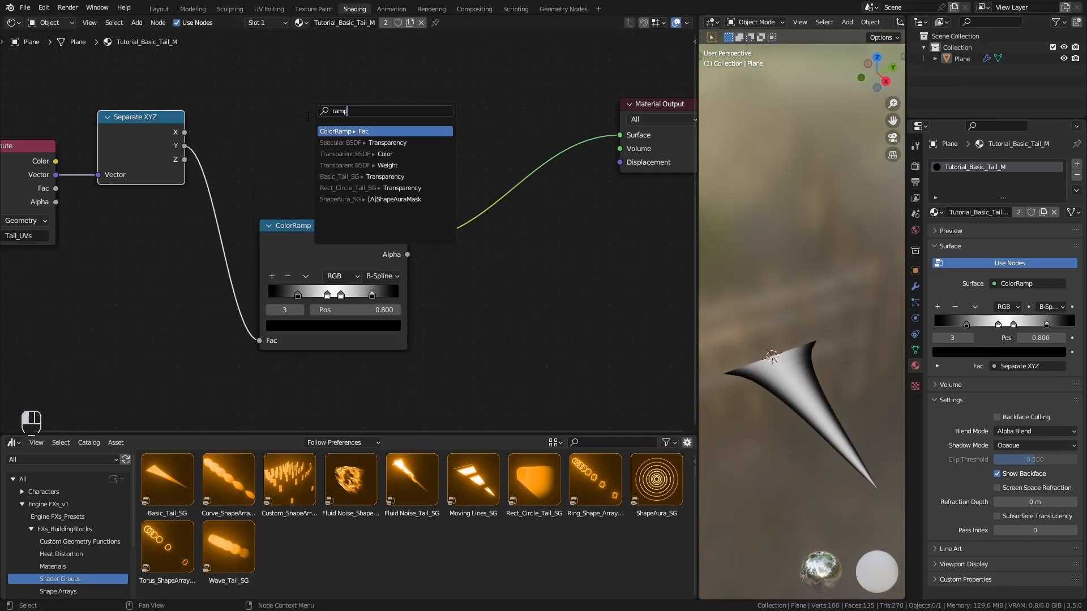
key(Return)
ctrl+shift+click(346, 92)
Set the second ColorRamp to B-Spline, moving its black stop inward and its white stop to 0.845
click(382, 131)
click(392, 182)
drag(270, 150, 314, 149)
drag(399, 150, 377, 150)
ctrl+middle_drag(532, 218, 546, 222)
Multiply the two ColorRamp Color outputs with a Math node and preview the result on the tail
drag(401, 112, 474, 219)
text(mul)
click(493, 263)
click(473, 191)
drag(400, 240, 446, 212)
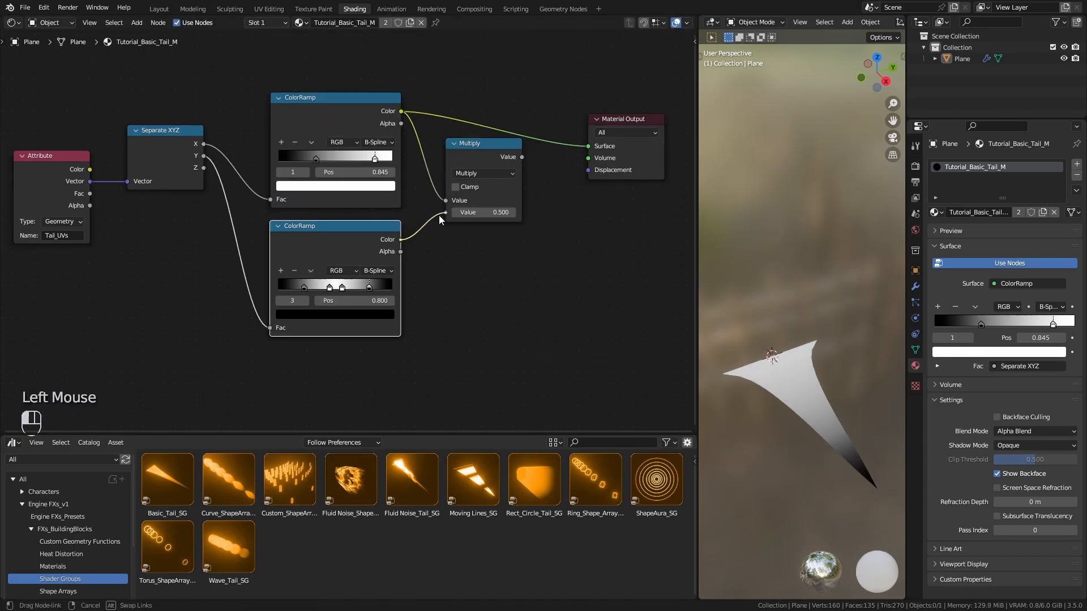
ctrl+shift+click(496, 154)
middle_drag(798, 374, 810, 384)
middle_drag(809, 384, 809, 388)
Add Emission and Transparent BSDF shaders and arrange them between the Multiply and Material Output nodes
key(shift+a)
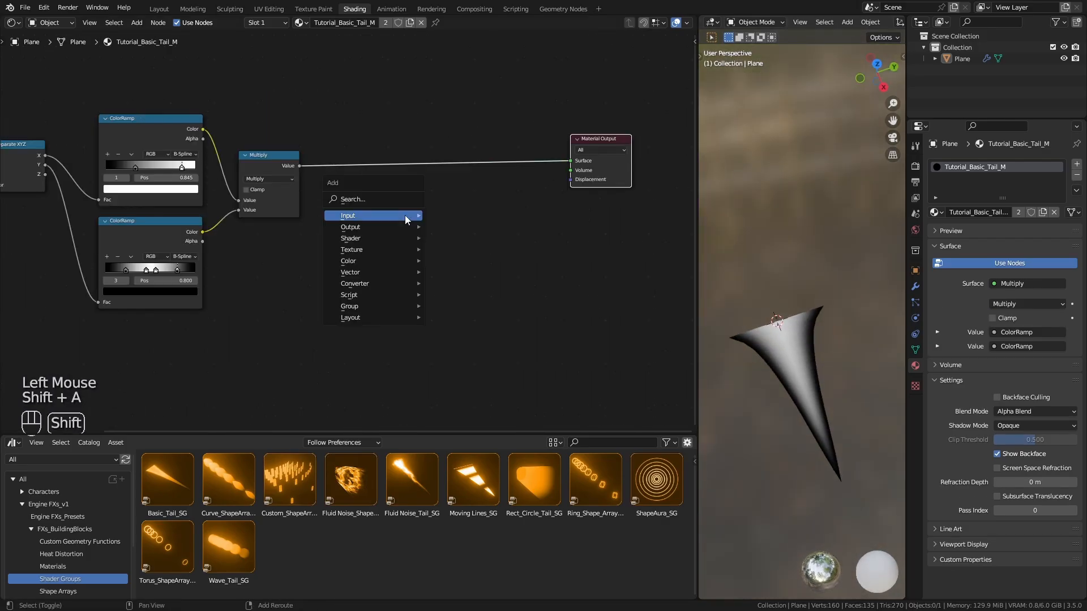
mouse_move(385, 237)
click(453, 261)
click(392, 178)
key(shift+a)
mouse_move(482, 221)
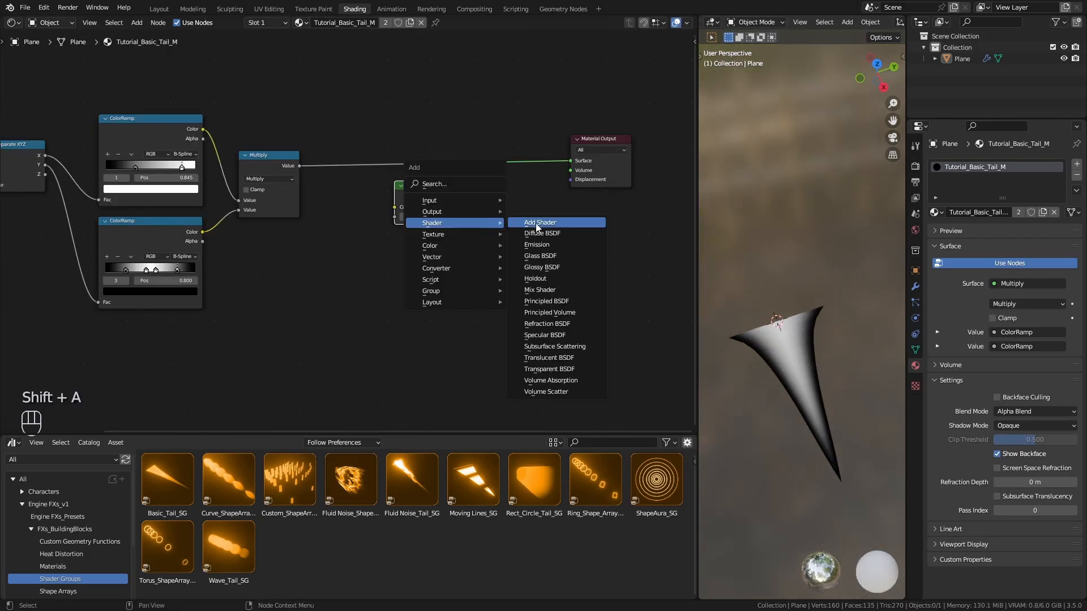
click(545, 372)
click(411, 193)
drag(412, 192, 370, 294)
drag(372, 253, 385, 217)
drag(389, 298, 407, 258)
Combine Transparent BSDF and Emission in a Mix Shader and connect it to the Material Output surface
scroll(406, 258, up, 4)
ctrl+shift+right_drag(438, 270, 436, 209)
drag(538, 221, 537, 143)
drag(447, 200, 448, 197)
ctrl+shift+click(561, 150)
Connect the Multiply node's Value output to the Mix Shader's Fac and tidy the two shader nodes feeding it
drag(552, 172, 512, 173)
drag(278, 137, 505, 173)
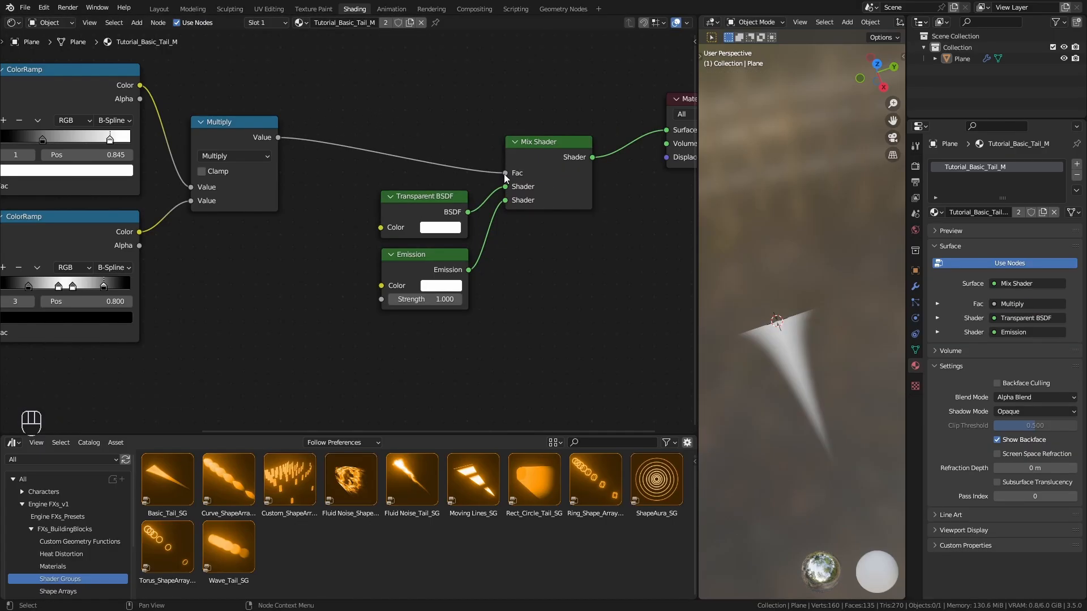
middle_drag(735, 396, 860, 410)
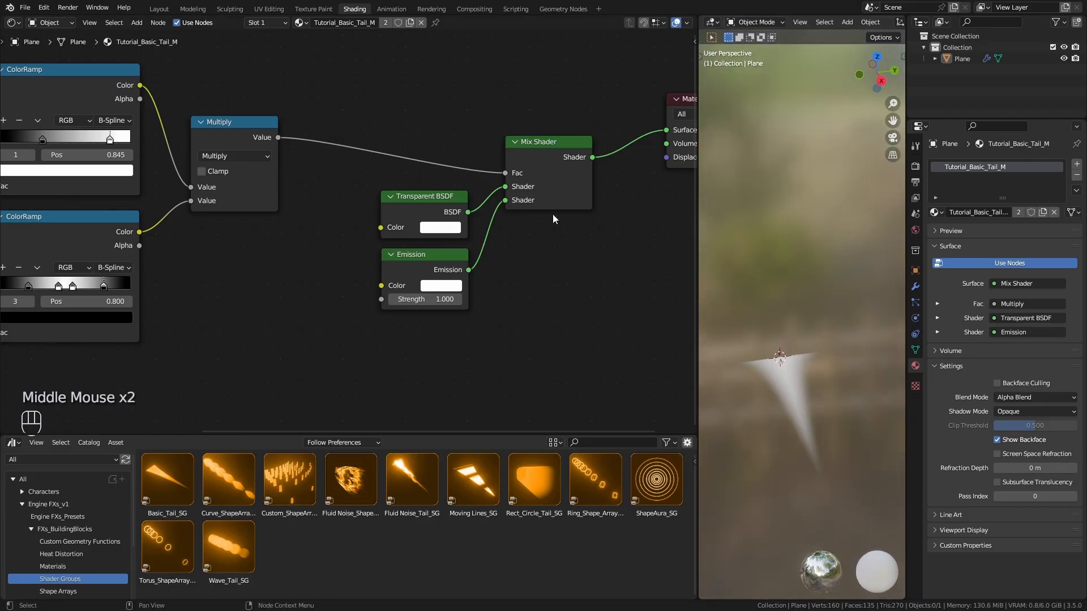
drag(440, 265, 439, 269)
drag(428, 210, 428, 209)
middle_drag(750, 341, 835, 399)
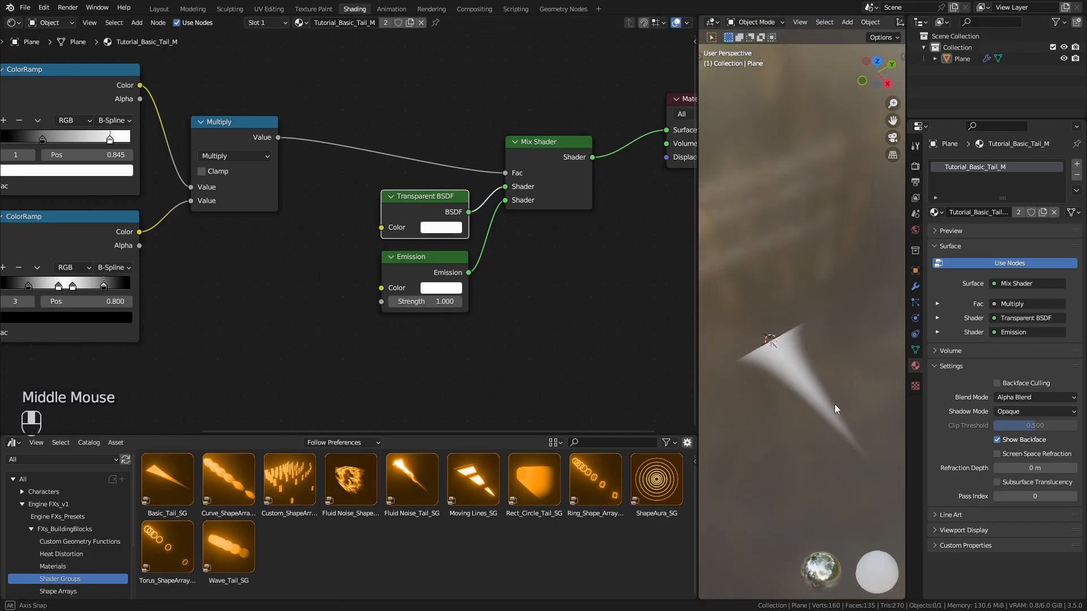
Set the Emission shader's color to light blue and its strength to 8.300
click(445, 292)
drag(472, 154, 480, 120)
drag(432, 301, 473, 302)
ctrl+middle_drag(789, 342, 790, 396)
middle_drag(790, 396, 794, 449)
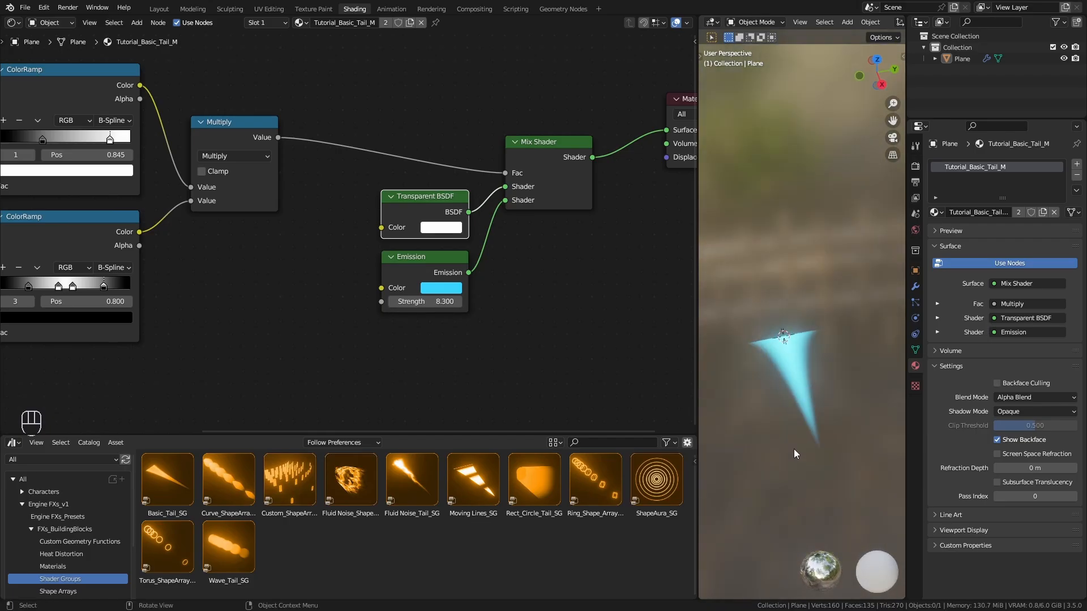
scroll(376, 100, down, 2)
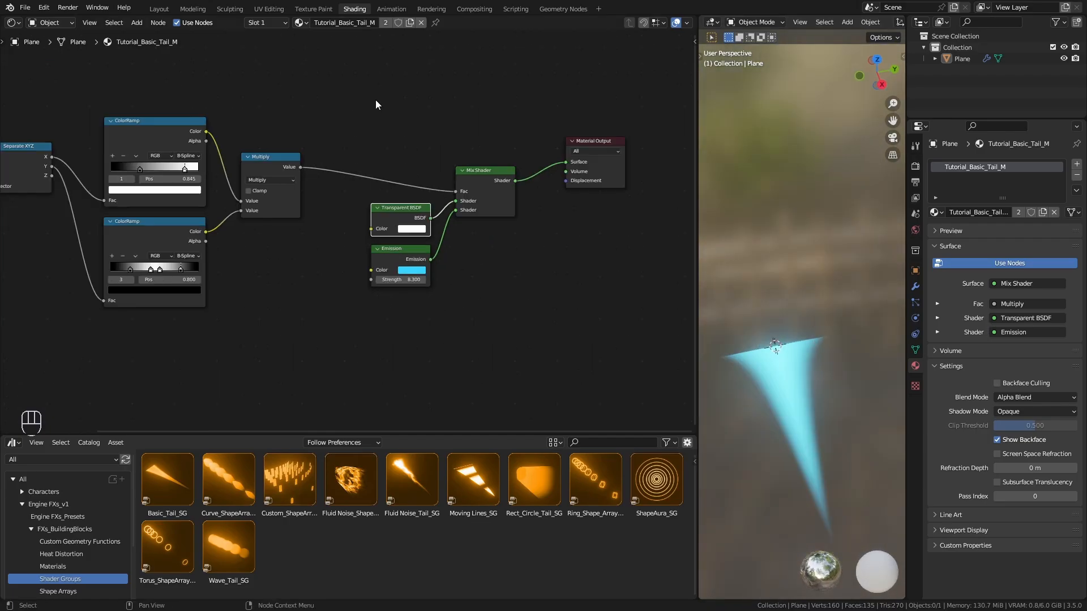
Switch to the Geometry Nodes workspace, move the width curve's Resample Curve node farther along, and show the wireframe overlay
click(550, 10)
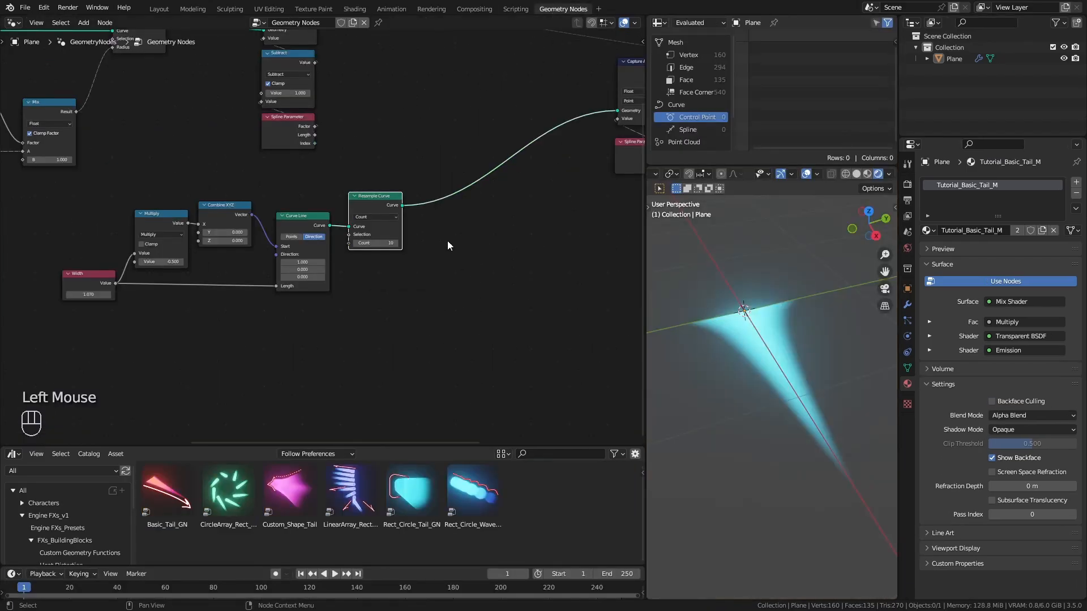
drag(372, 199, 514, 194)
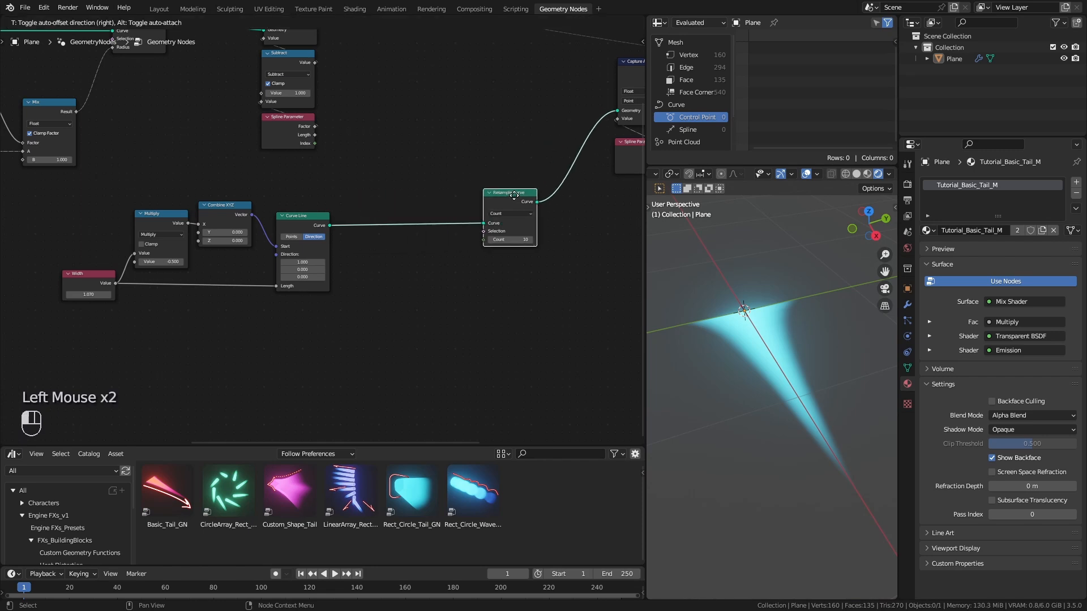
click(819, 175)
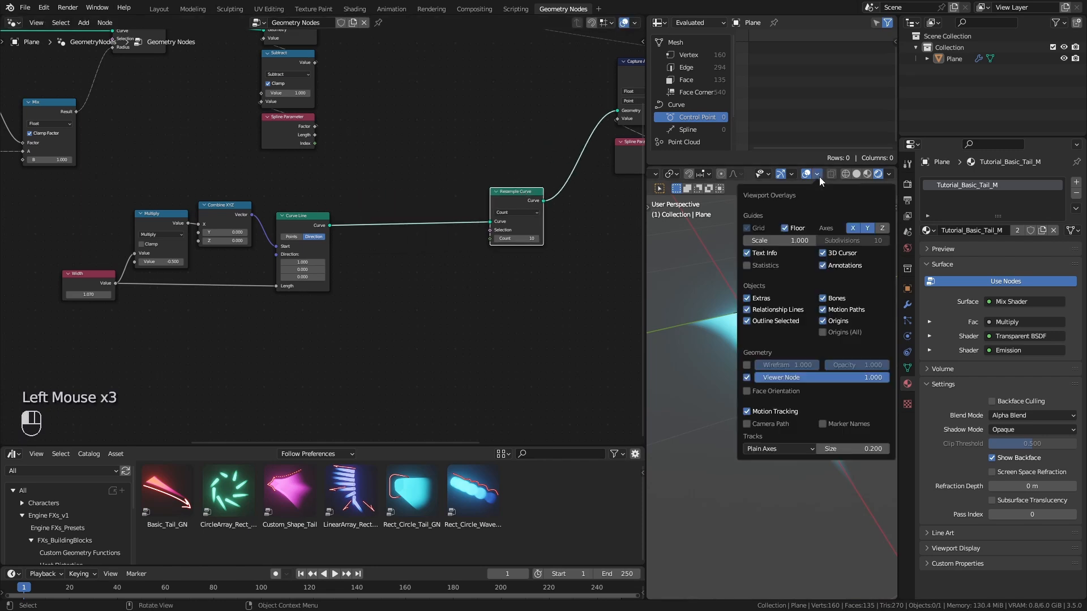
click(747, 366)
Compare the Resample Curve counts of the width profile curve and the main tail curve
ctrl+middle_drag(524, 340, 551, 249)
mouse_move(505, 299)
middle_down()
mouse_move(493, 286)
mouse_move(503, 285)
middle_up()
ctrl+middle_drag(327, 128, 338, 179)
middle_drag(141, 168, 374, 193)
middle_drag(254, 193, 95, 177)
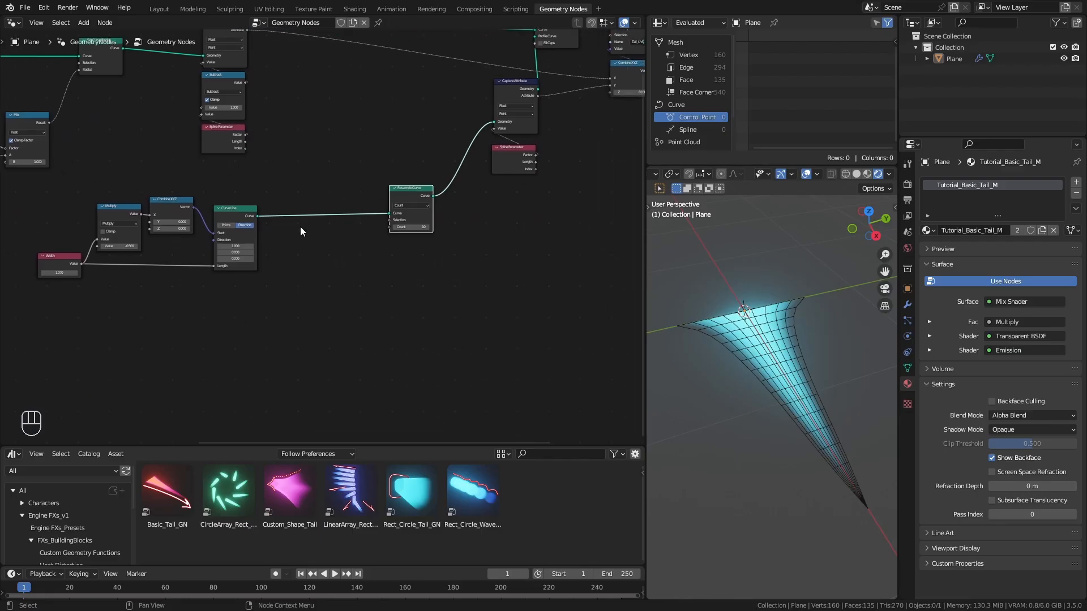
ctrl+middle_drag(272, 233, 206, 197)
middle_drag(101, 150, 357, 160)
click(357, 159)
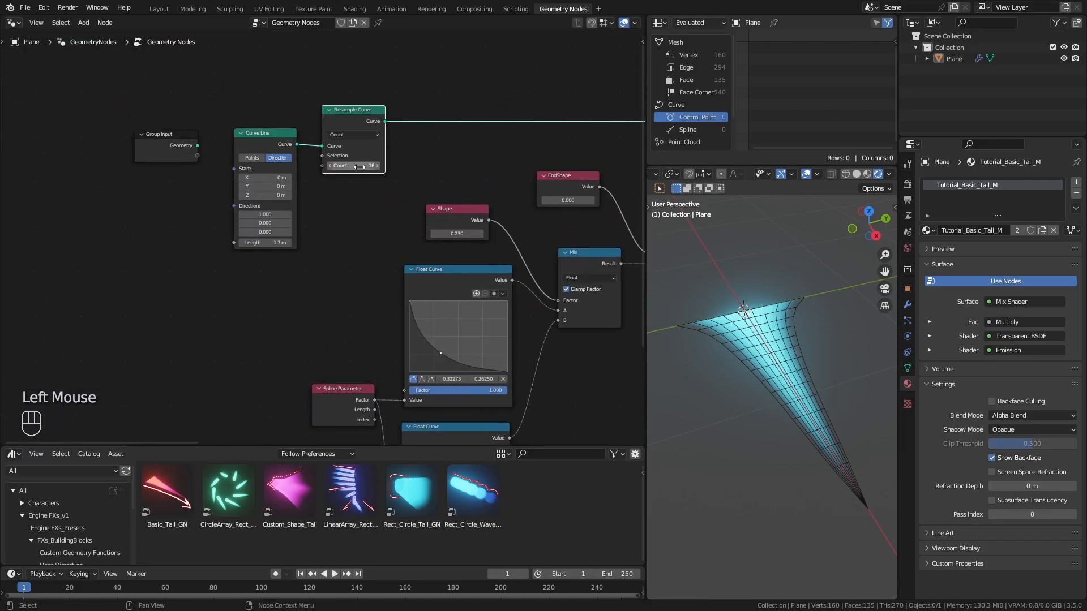
Duplicate the Width value node below the width Curve Line, label the copy Resolution and set it to 16
ctrl+middle_drag(359, 167, 368, 295)
click(94, 236)
key(shift+d)
click(405, 292)
key(F2)
text(Resolution)
key(Return)
click(401, 303)
text(16)
key(Return)
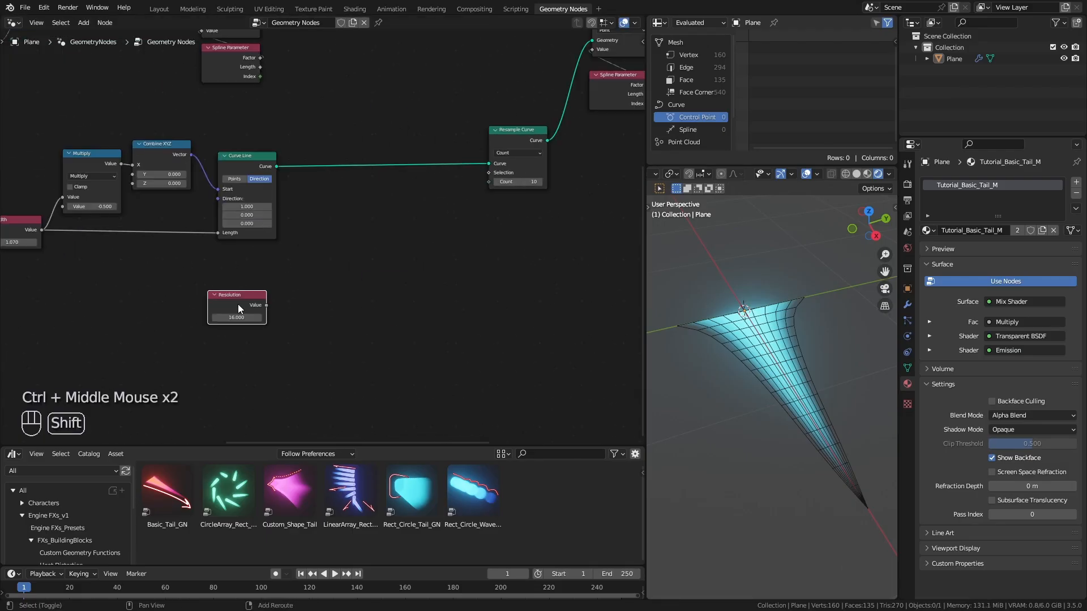
Duplicate the Resolution value node, place the copy directly below it and label it Length
key(shift+d)
click(239, 351)
ctrl+middle_drag(239, 352, 302, 384)
drag(169, 287, 257, 385)
click(271, 317)
key(F2)
text(Length)
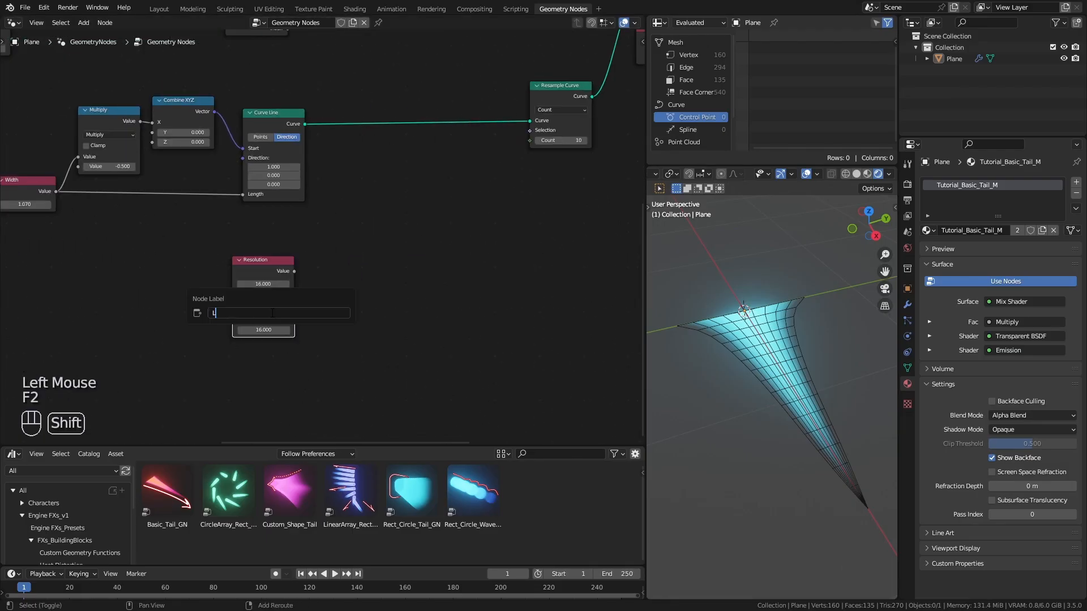
key(Return)
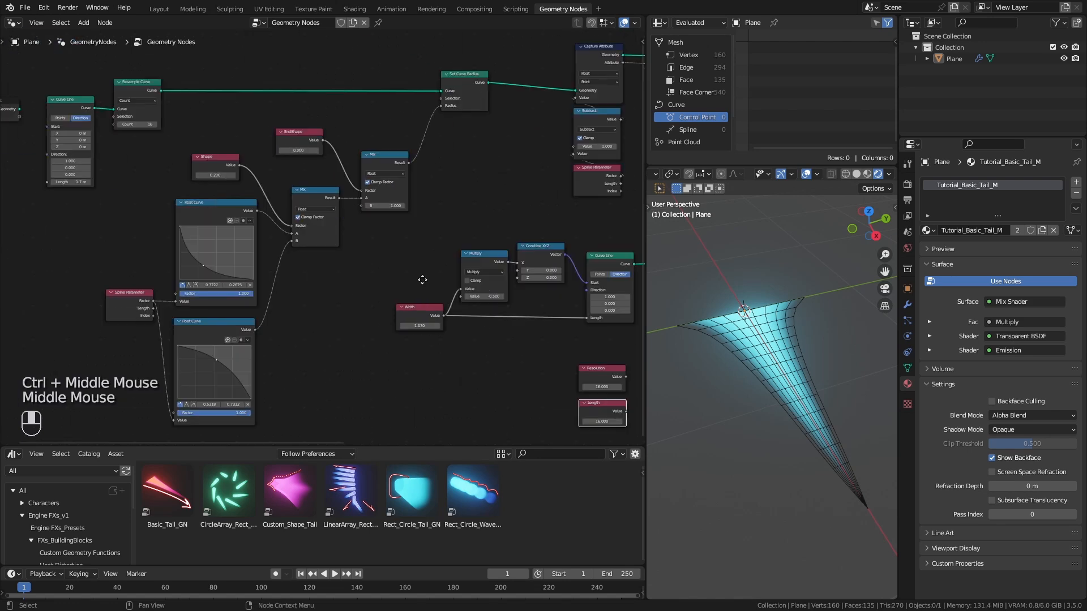
Copy the main Curve Line's length of 1.7 into the Length value node
ctrl+middle_drag(422, 279, 221, 233)
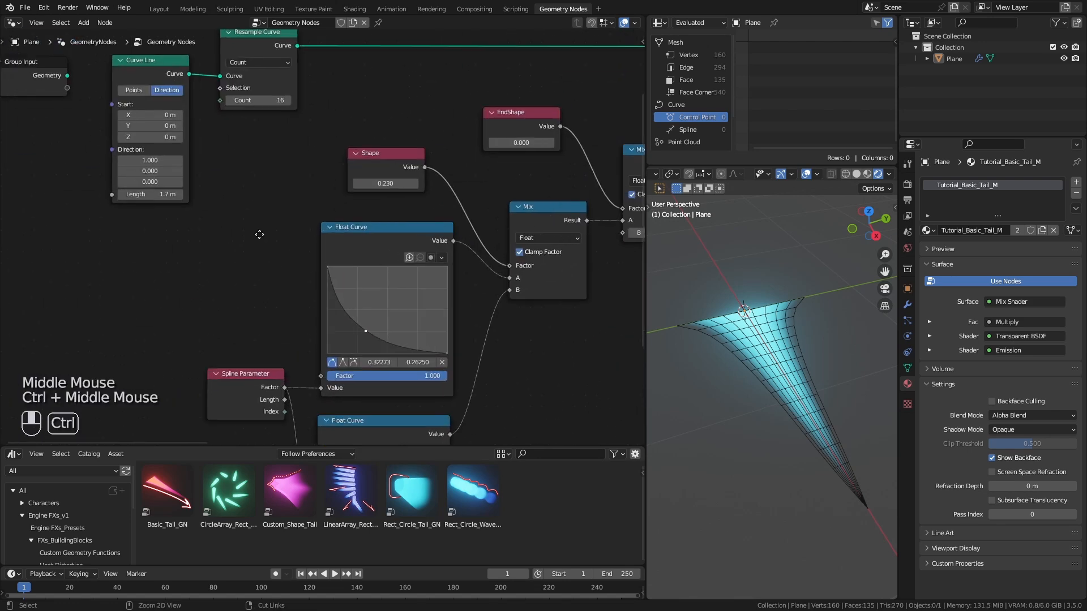
key(ctrl+c)
ctrl+middle_drag(258, 161, 258, 238)
middle_drag(498, 339, 238, 249)
ctrl+middle_drag(294, 340, 361, 306)
click(342, 323)
key(Return)
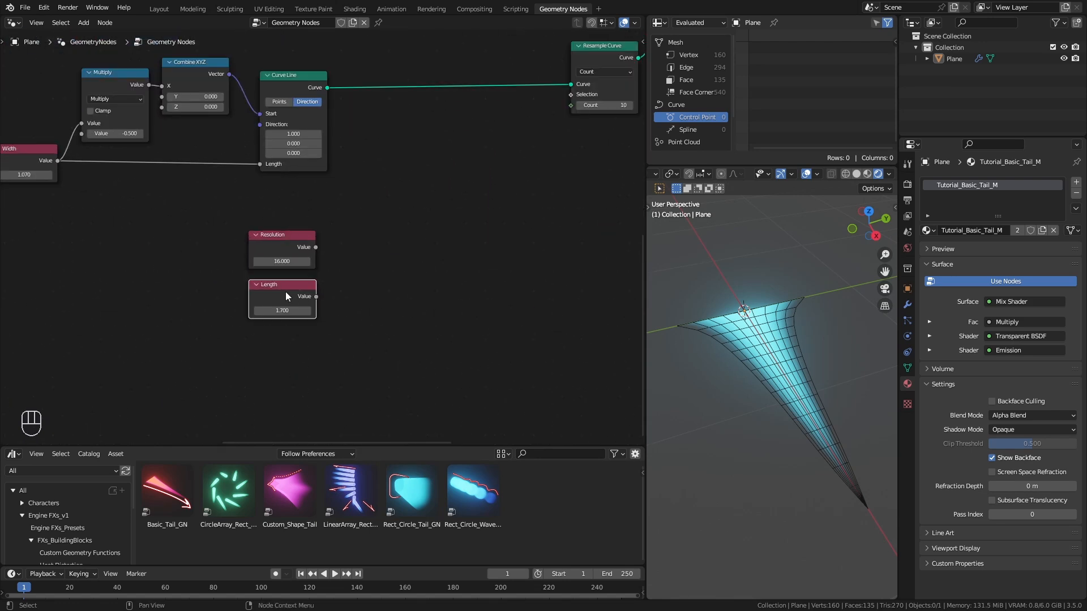
Place Length above Resolution and add a Math Divide node that divides Length by Resolution
drag(289, 301, 185, 282)
drag(283, 238, 246, 323)
drag(181, 266, 372, 278)
text(divi)
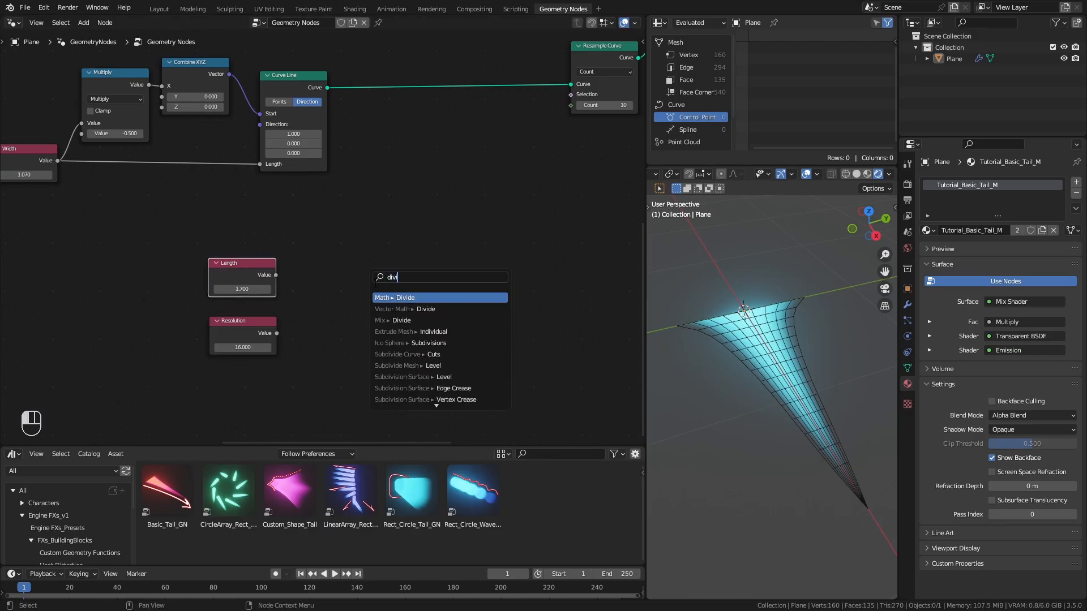
click(379, 292)
click(338, 271)
drag(277, 334, 324, 310)
drag(235, 290, 240, 332)
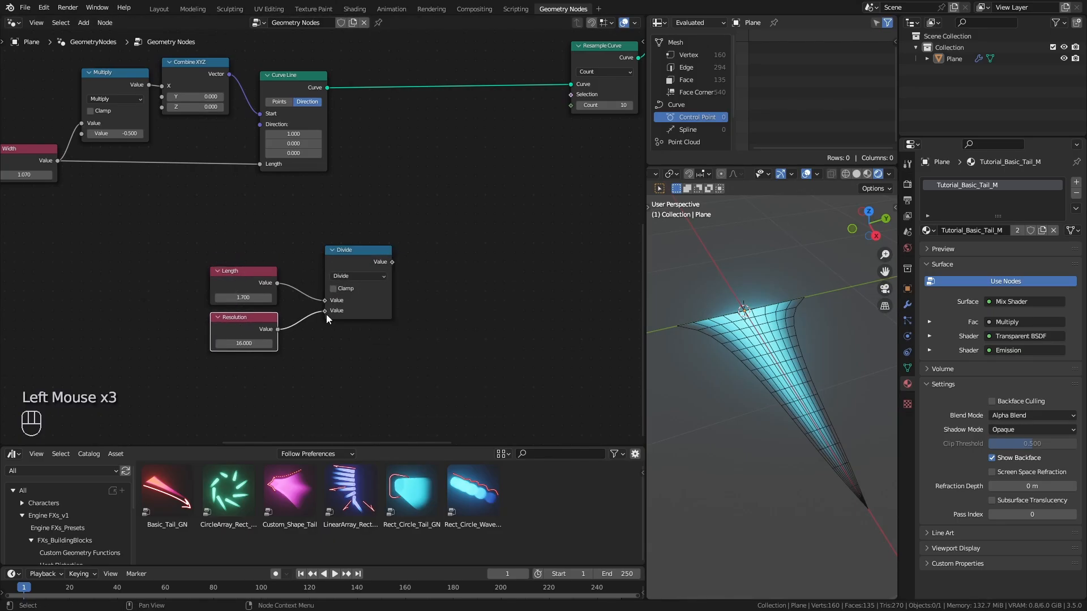
Connect the width Curve Line and the Divide result to a Viewer, and reposition the Length, Resolution and Divide nodes
drag(389, 284, 384, 284)
ctrl+shift+click(300, 84)
ctrl+shift+click(362, 277)
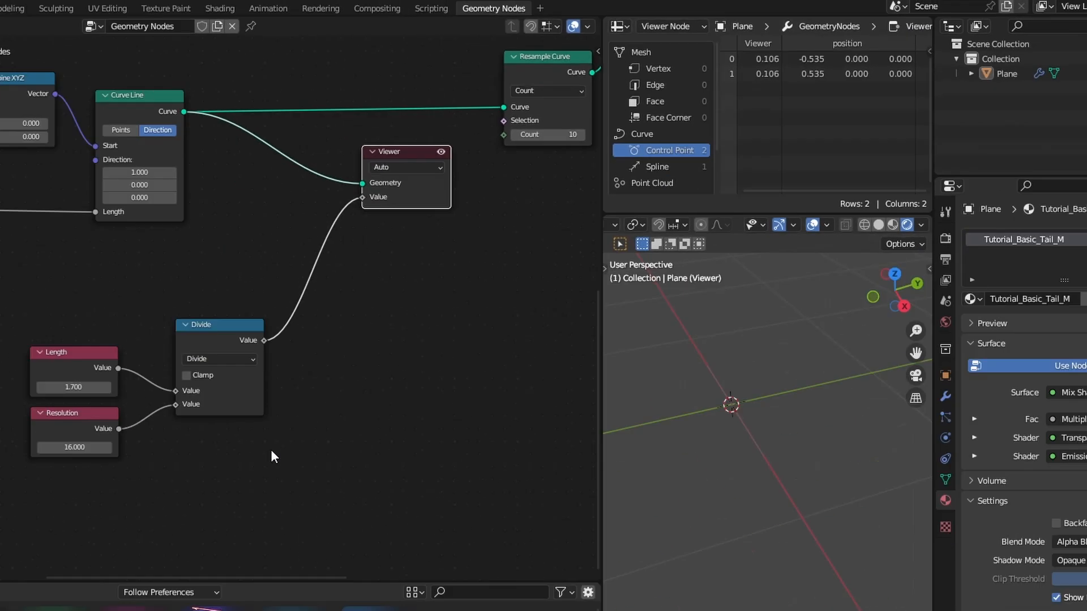
middle_drag(393, 342, 452, 330)
drag(242, 215, 388, 331)
drag(403, 250, 360, 275)
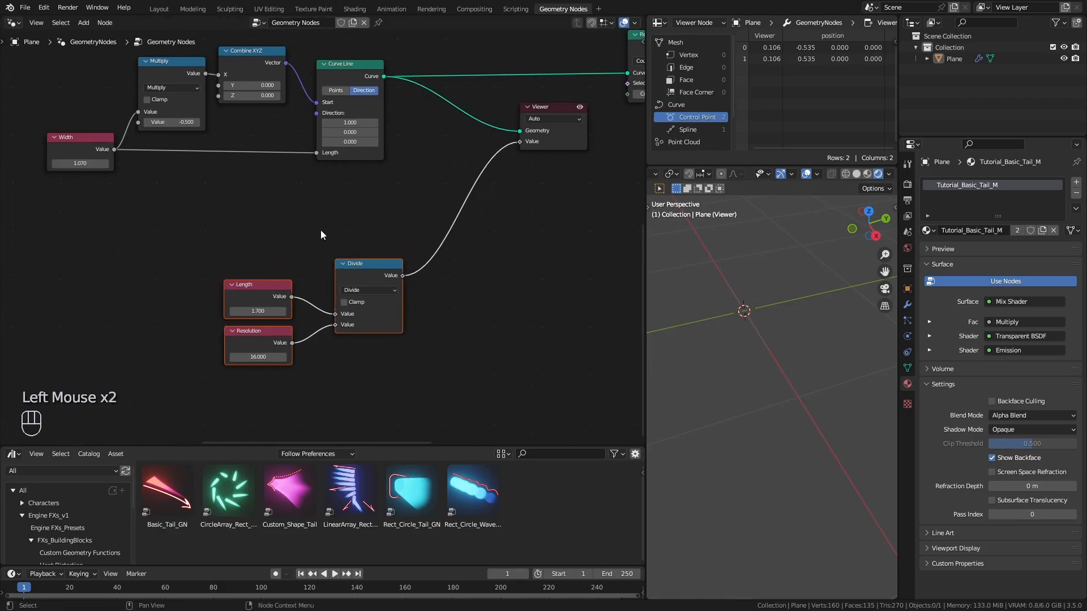
click(361, 269)
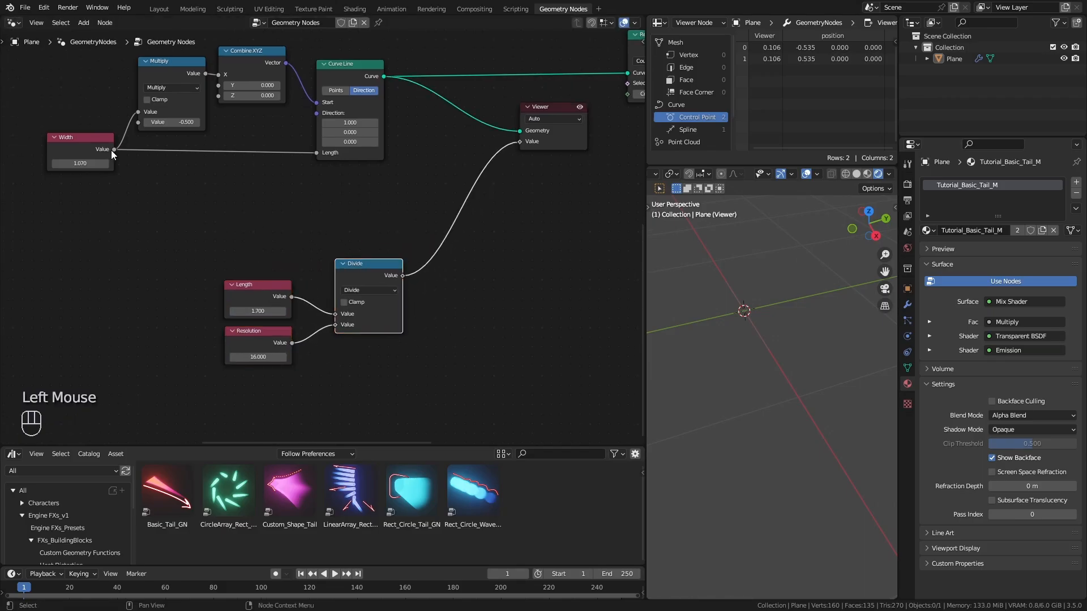
Add a second Divide node that divides Width by the first Divide result, and preview its output in the Viewer
drag(113, 150, 392, 207)
text(divi)
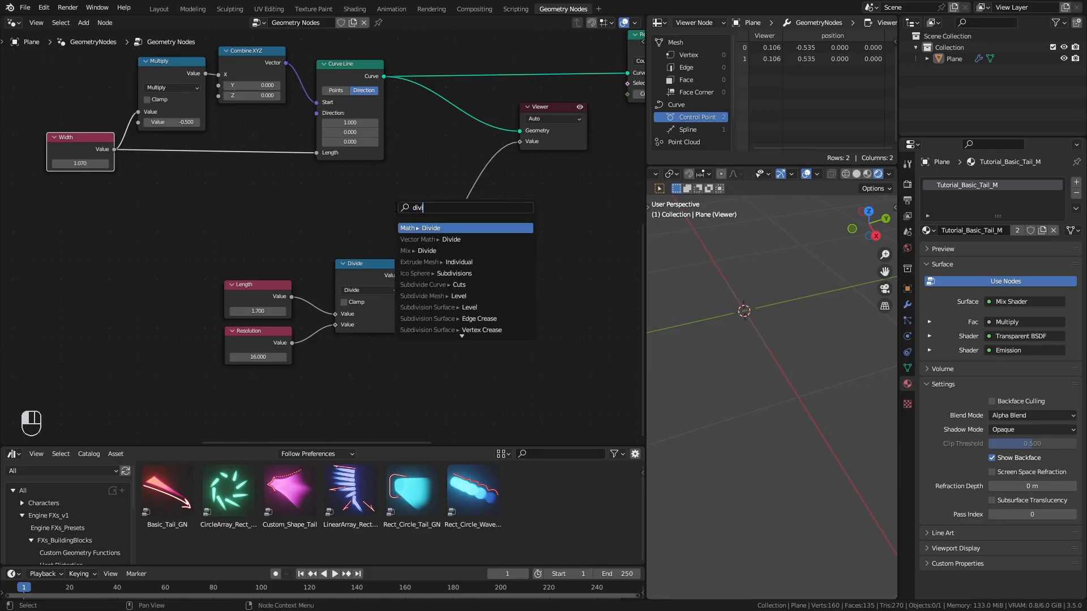
key(Return)
click(361, 194)
drag(403, 275, 342, 237)
ctrl+shift+click(384, 185)
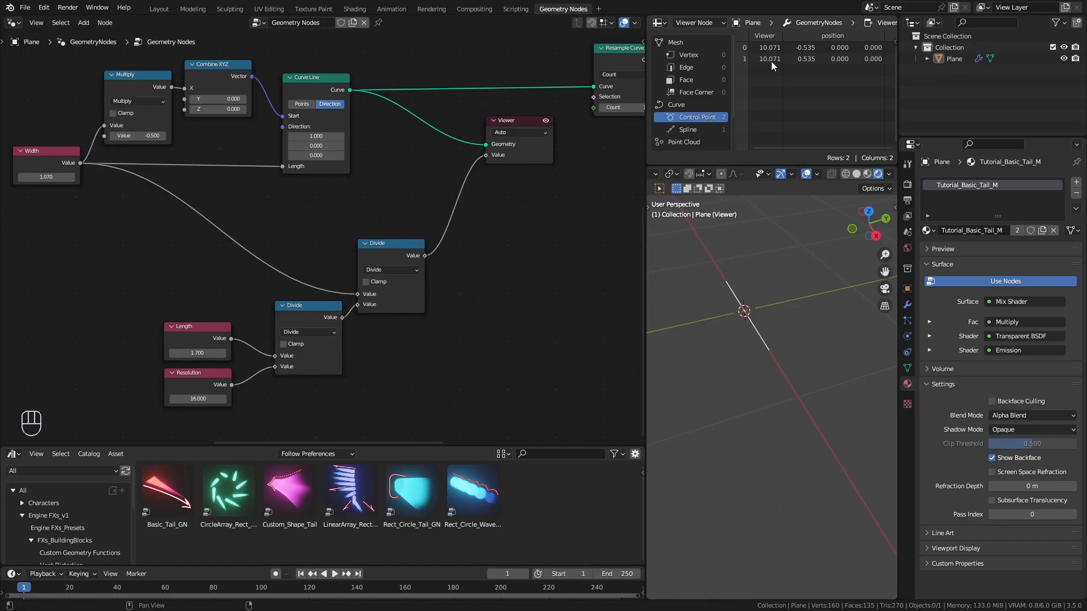
Duplicate the second Divide node onto its output link and change the copy's operation to Round
middle_drag(542, 222, 461, 235)
drag(532, 72, 533, 73)
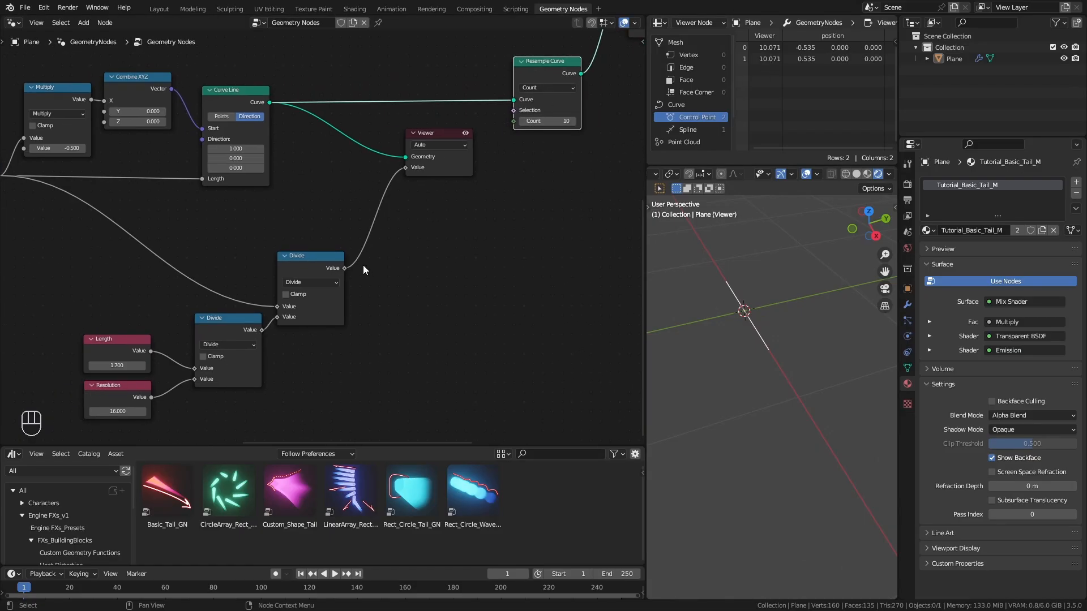
click(327, 271)
key(shift+d)
click(430, 235)
click(423, 247)
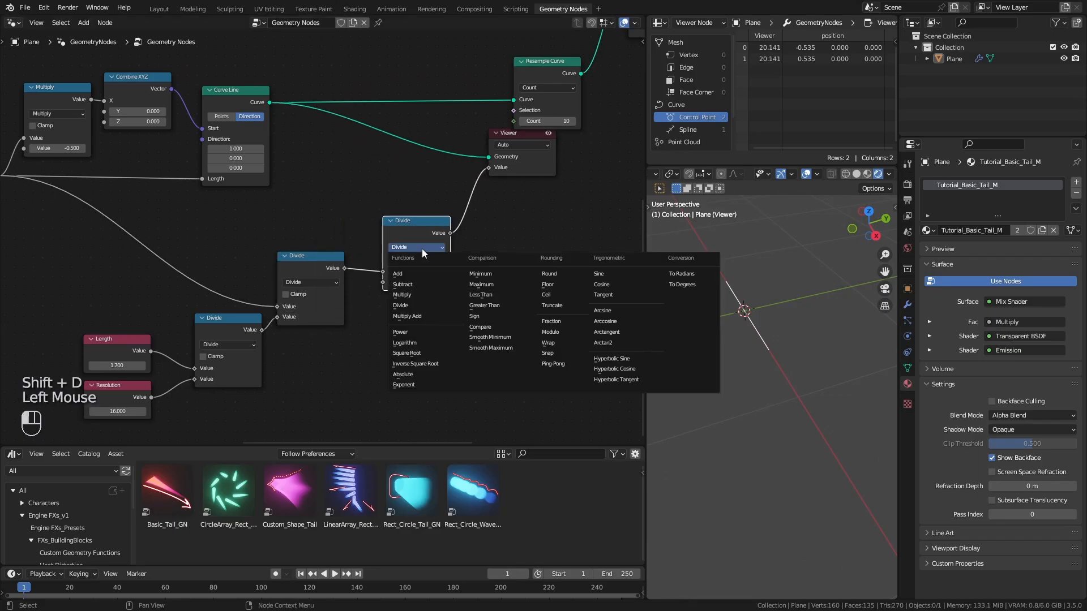
click(557, 275)
drag(396, 234, 377, 234)
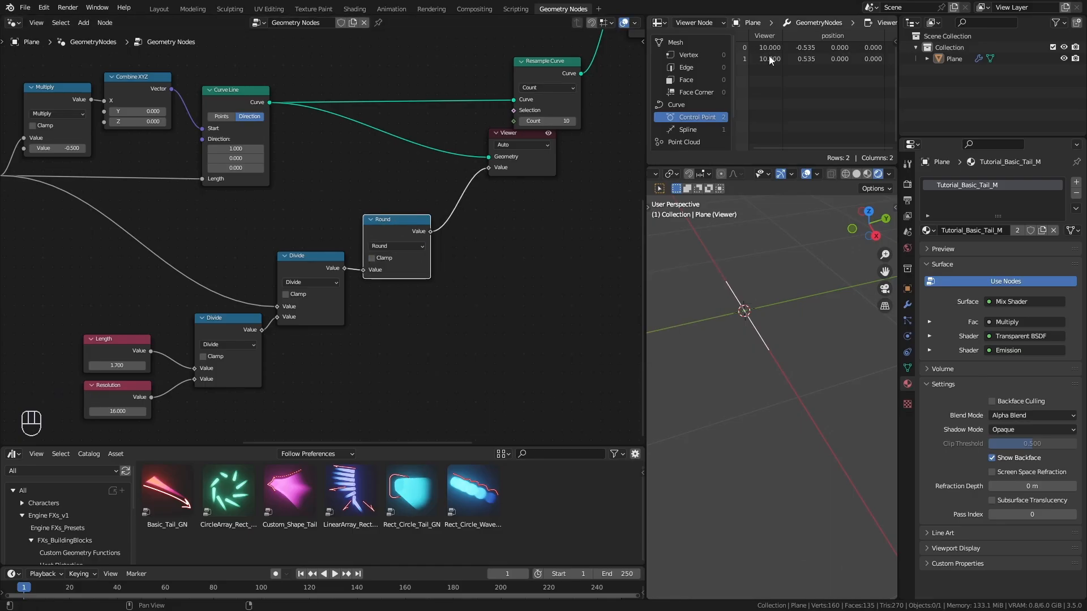
Delete the Viewer and connect the Round output to the width Resample Curve's Count
click(512, 140)
key(x)
drag(430, 231, 561, 203)
drag(516, 123, 516, 124)
middle_drag(427, 221, 458, 211)
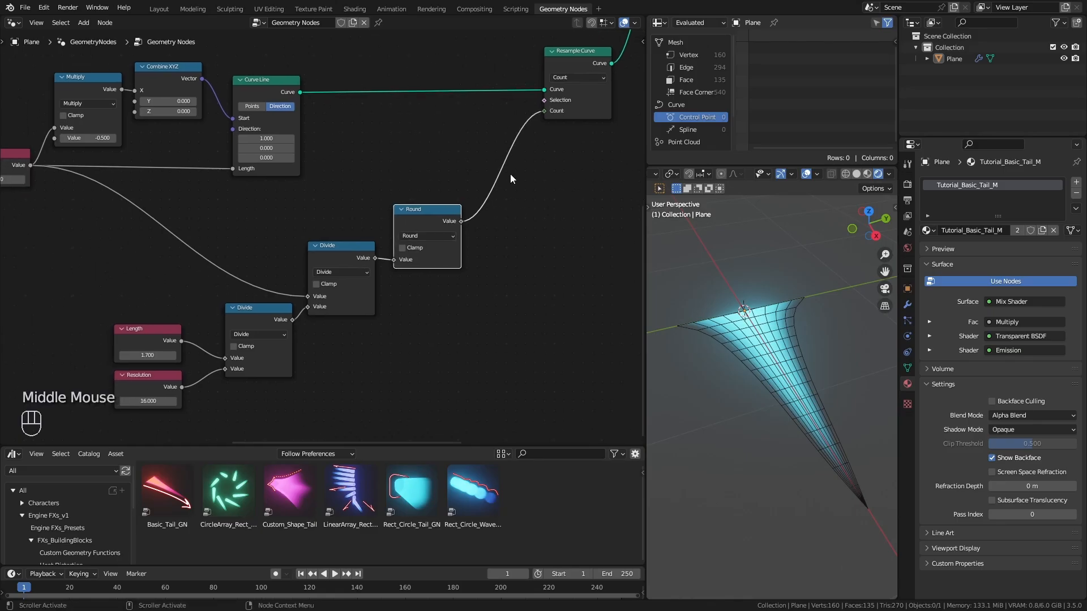
Try a manual Count of 5 on the width Resample Curve and restore the link from Round
drag(546, 111, 566, 125)
click(573, 111)
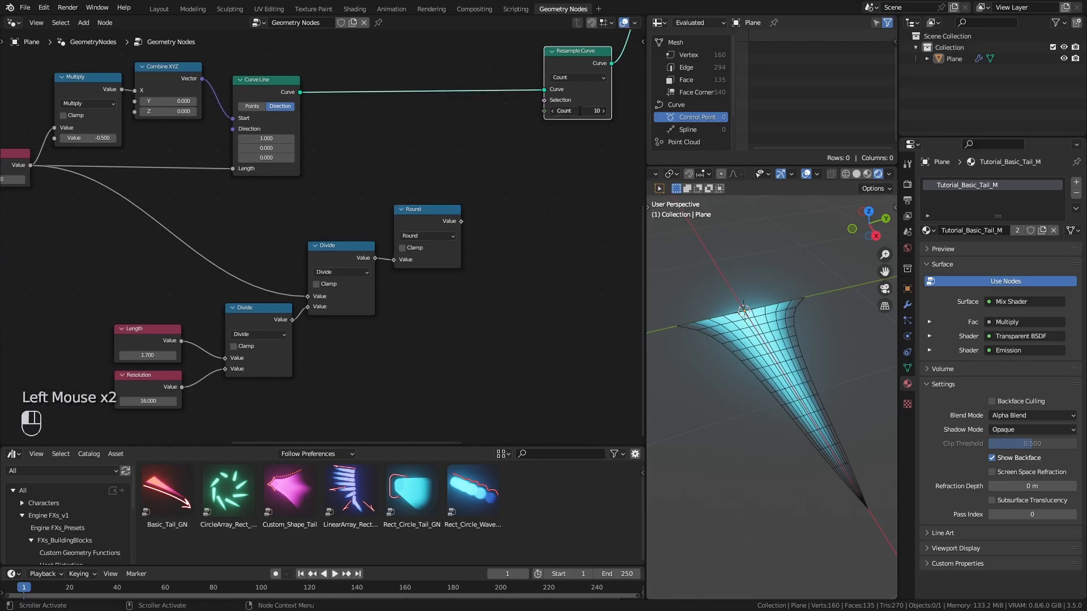
key(Return)
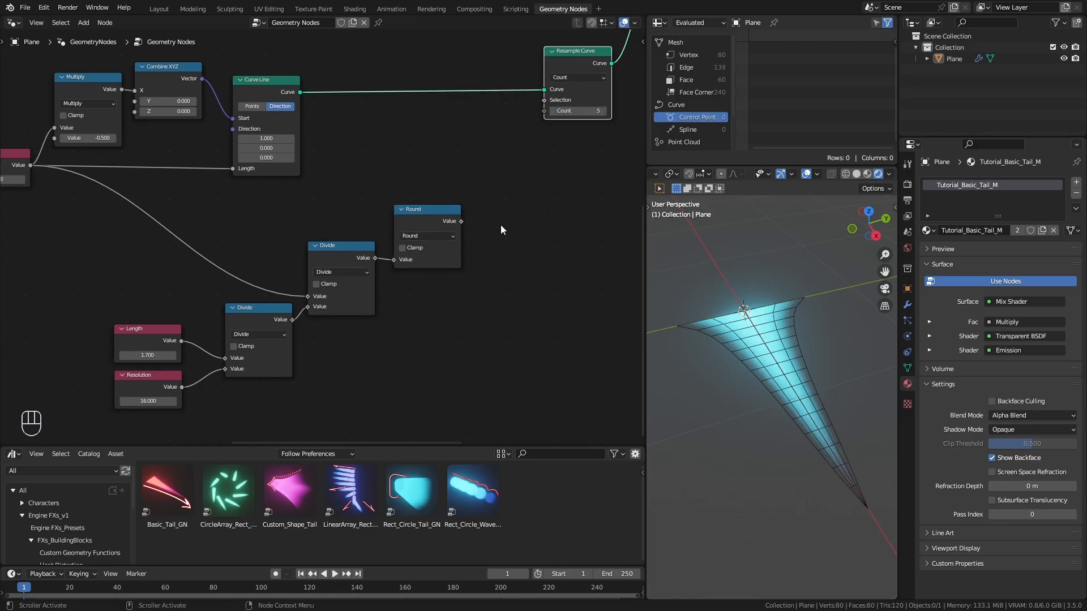
drag(461, 221, 544, 111)
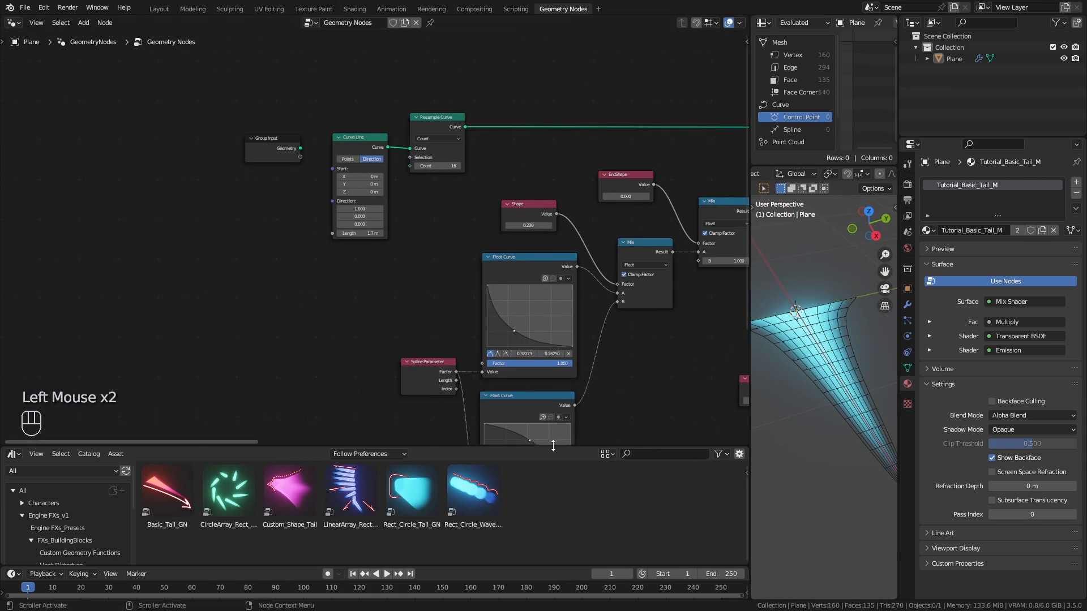
Show the modifier properties, move the Group Input node clear of the Curve Line, and remove the group's Geometry input
click(907, 304)
ctrl+middle_drag(337, 322, 338, 283)
middle_drag(261, 299, 347, 306)
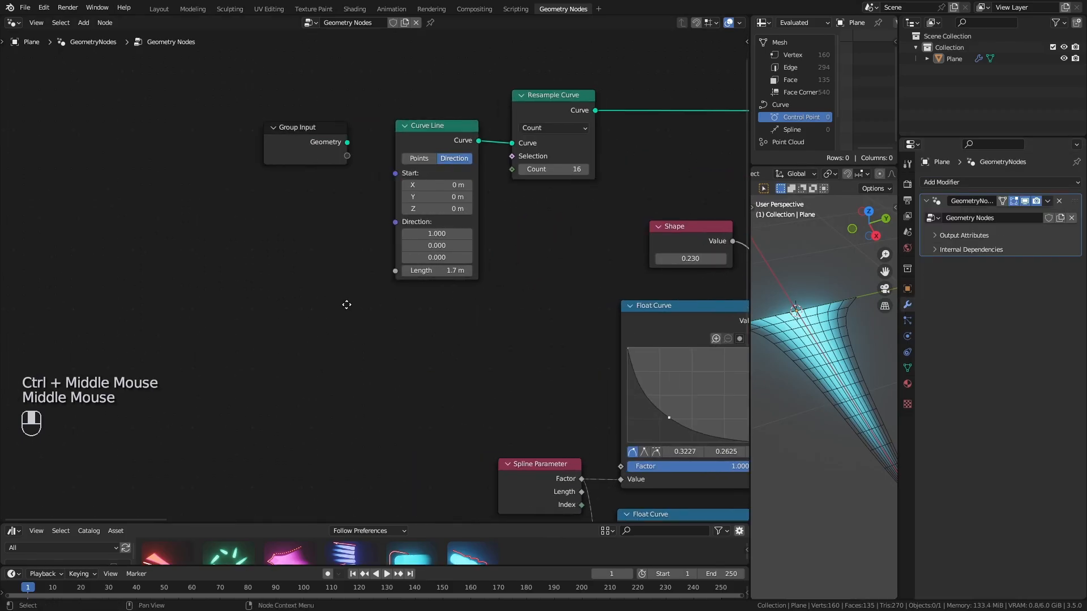
drag(309, 154, 203, 153)
key(n)
click(743, 120)
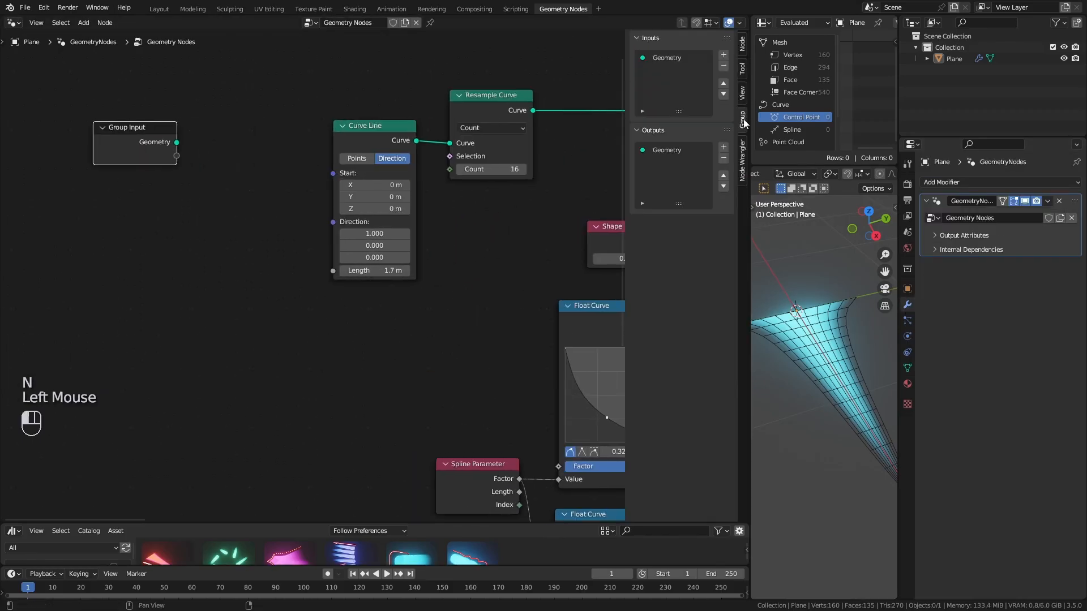
click(688, 59)
click(723, 66)
key(n)
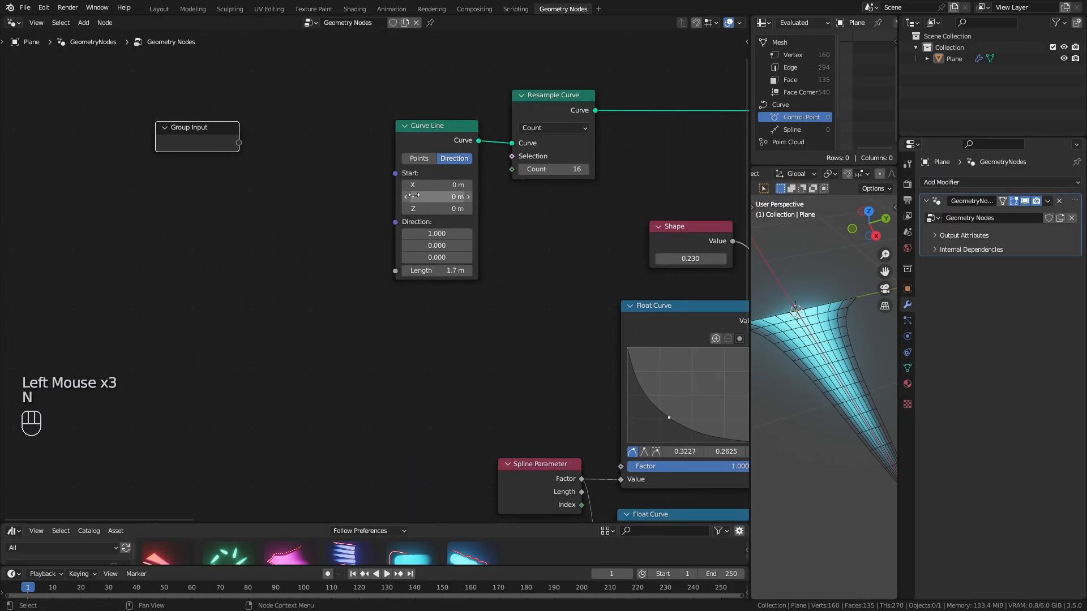
Expose the main Curve Line's Length and Resample Curve's Count as group inputs, renaming Count to Resolution
drag(205, 144, 197, 157)
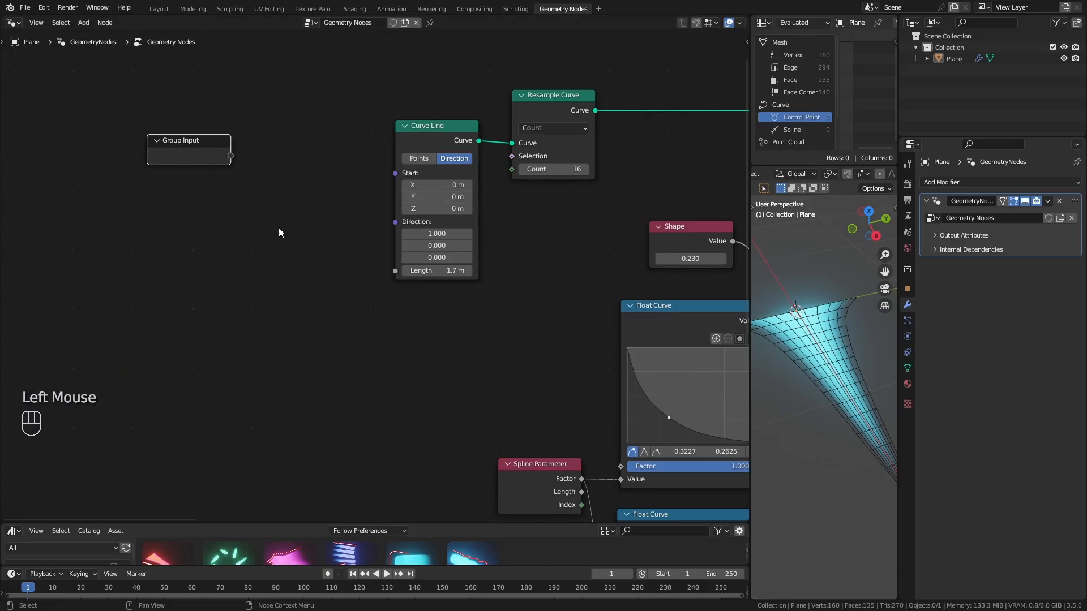
drag(390, 272, 227, 157)
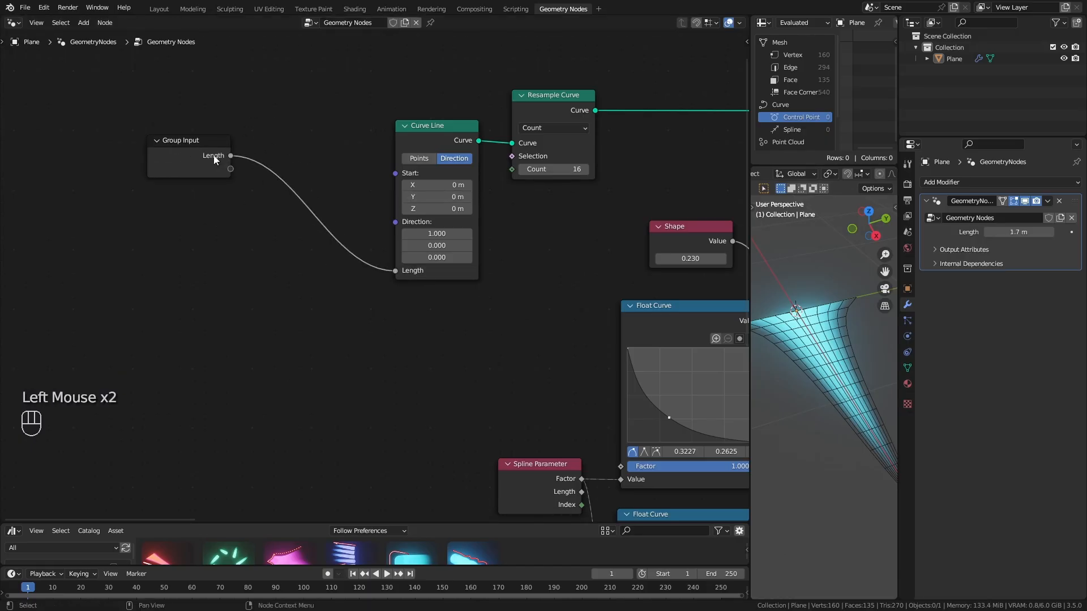
drag(512, 169, 496, 118)
drag(481, 219, 232, 170)
key(n)
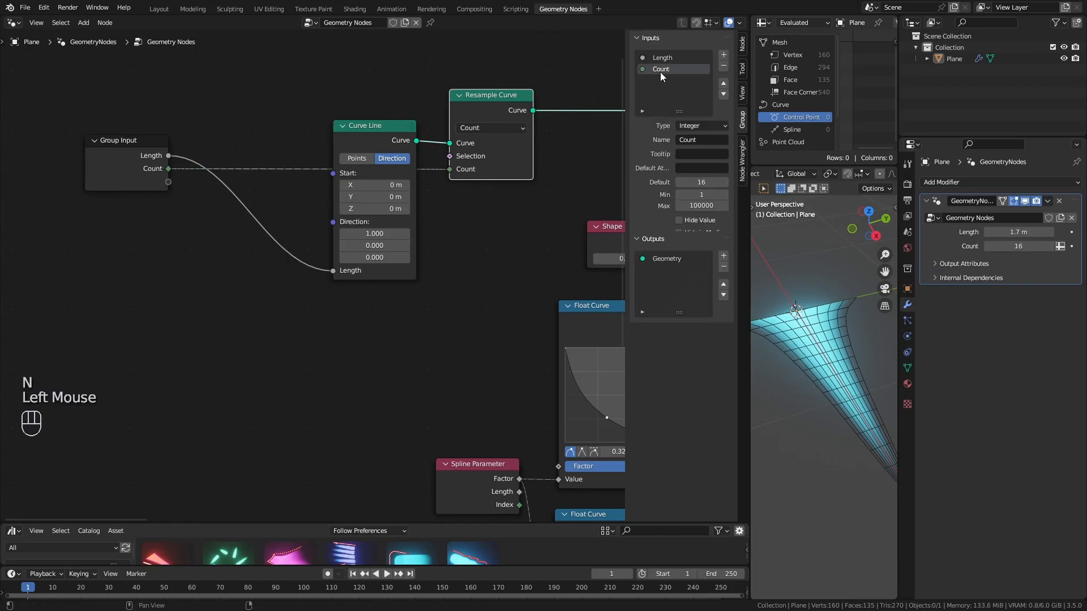
double_click(660, 70)
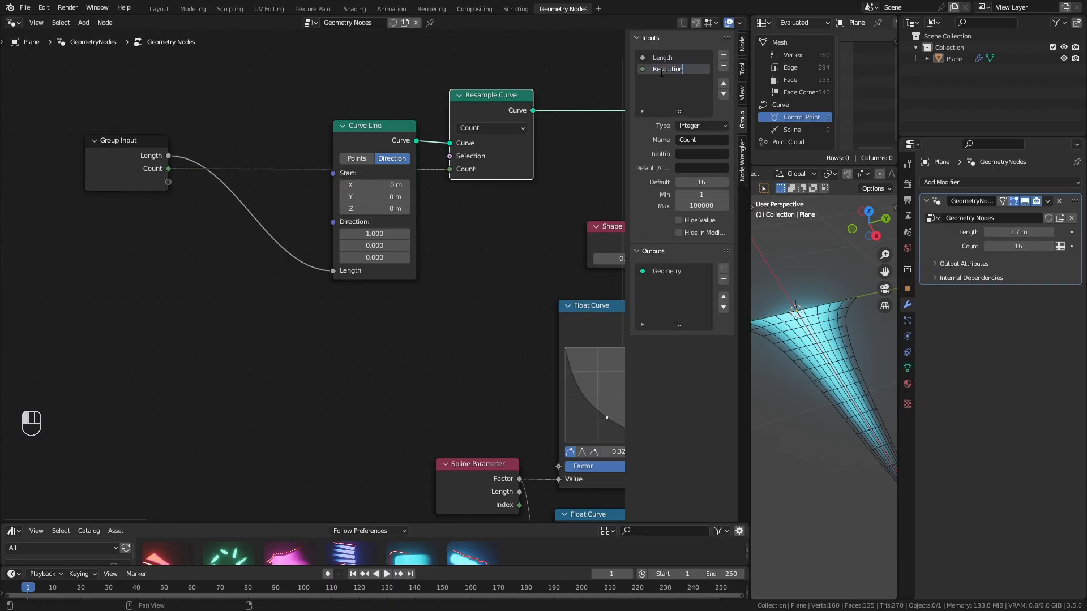
key(n)
Duplicate the Group Input node beside the Shape value node and connect its empty socket to the first Mix node's Factor
ctrl+middle_drag(362, 237, 355, 249)
click(101, 177)
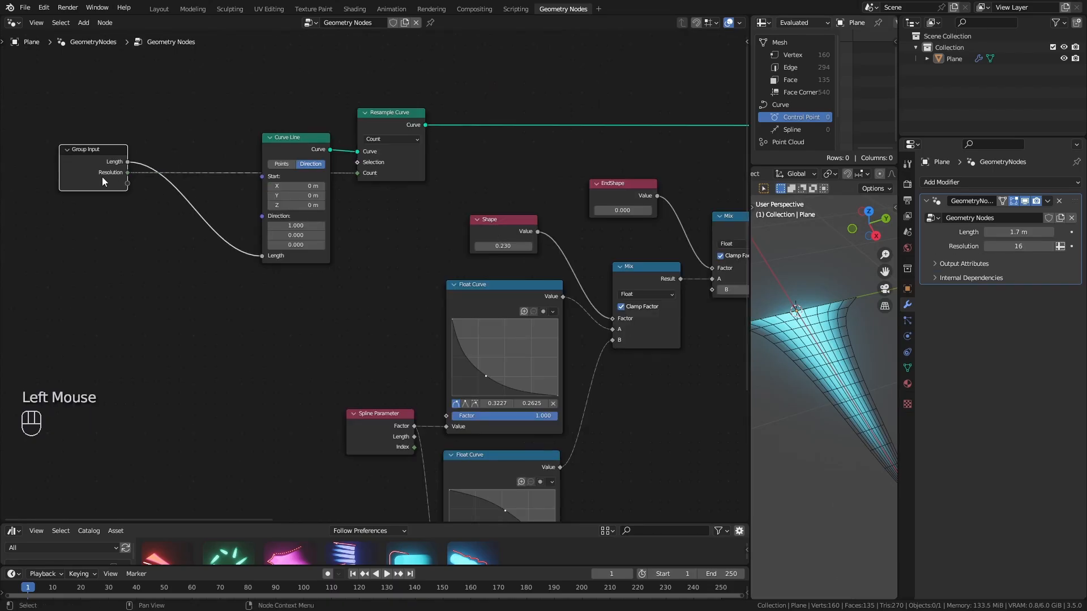
key(shift+d)
click(423, 256)
ctrl+middle_drag(422, 256, 467, 256)
drag(572, 319, 486, 260)
drag(395, 257, 508, 213)
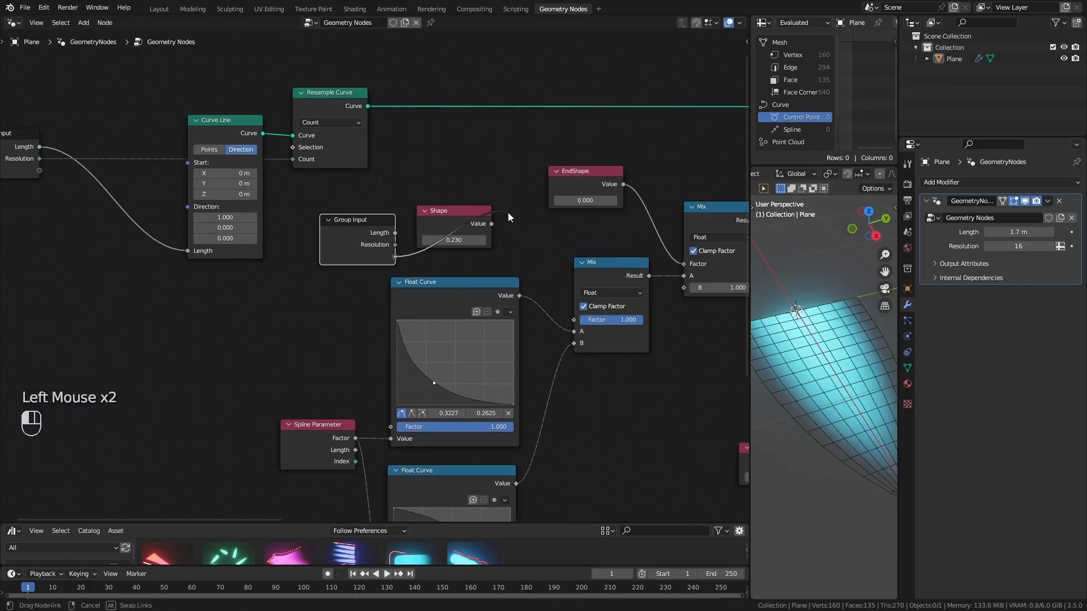
drag(575, 319, 575, 319)
drag(435, 213, 446, 181)
drag(368, 242, 389, 228)
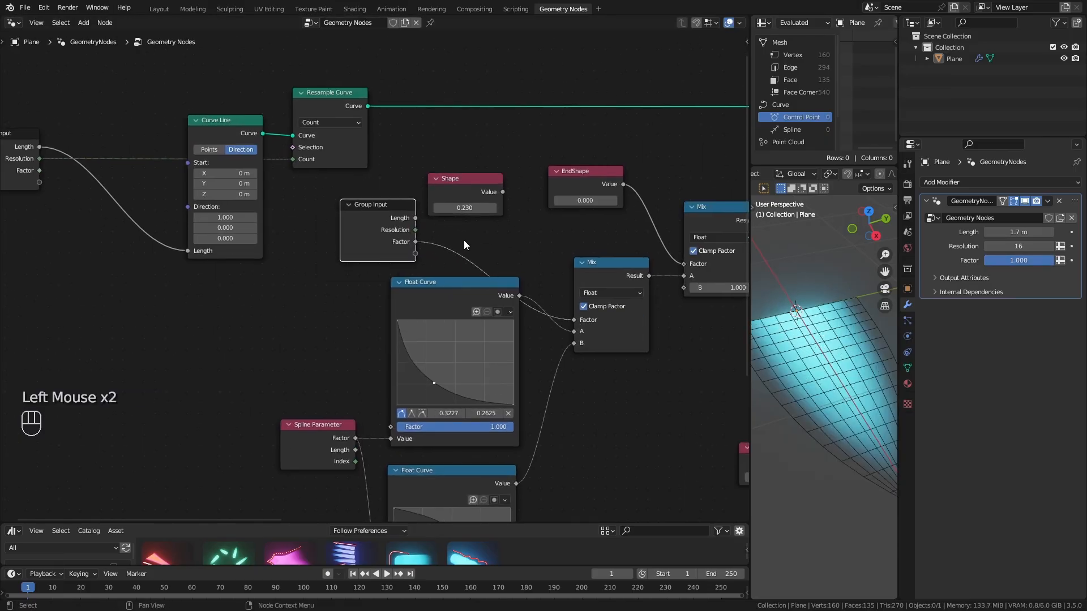
Rename the group's Factor input as Shape
key(n)
double_click(664, 81)
text(Shape)
key(Return)
Copy 0.230 from the Shape value node into the modifier's Shape input, and delete the Shape value node
click(394, 260)
key(ctrl+c)
key(ctrl+v)
click(402, 178)
key(x)
drag(337, 223, 418, 218)
Add another float group input based on Shape and rename it EndShape
middle_drag(417, 218, 244, 230)
drag(475, 226, 493, 226)
click(723, 55)
double_click(661, 92)
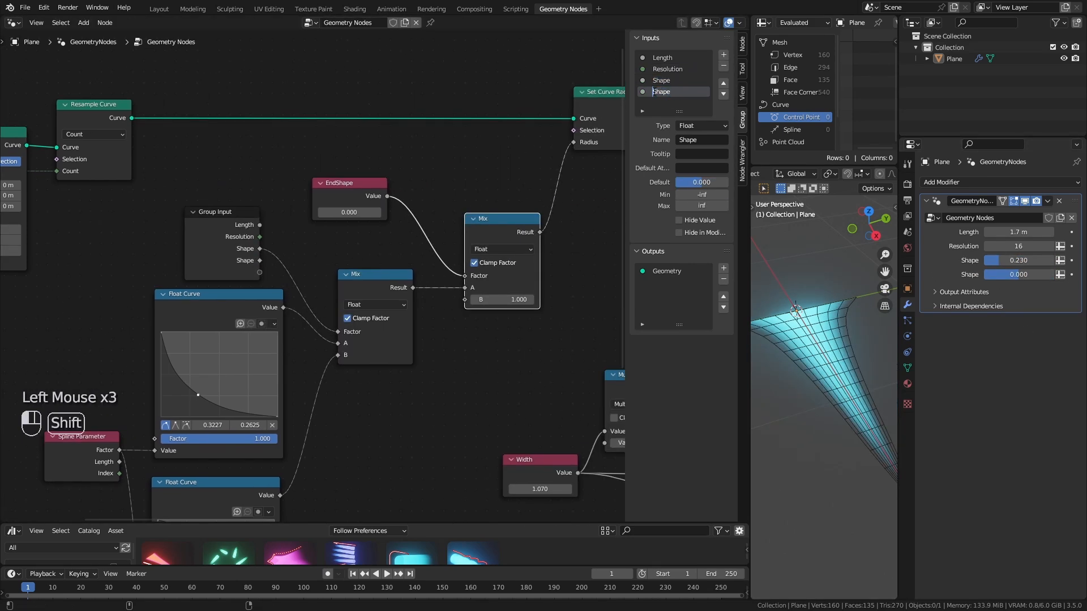
text(End)
key(Return)
Connect the Group Input's EndShape to the second Mix node's Factor, delete the EndShape value node and straighten the Mix node's placement
drag(260, 260, 465, 276)
click(358, 195)
key(x)
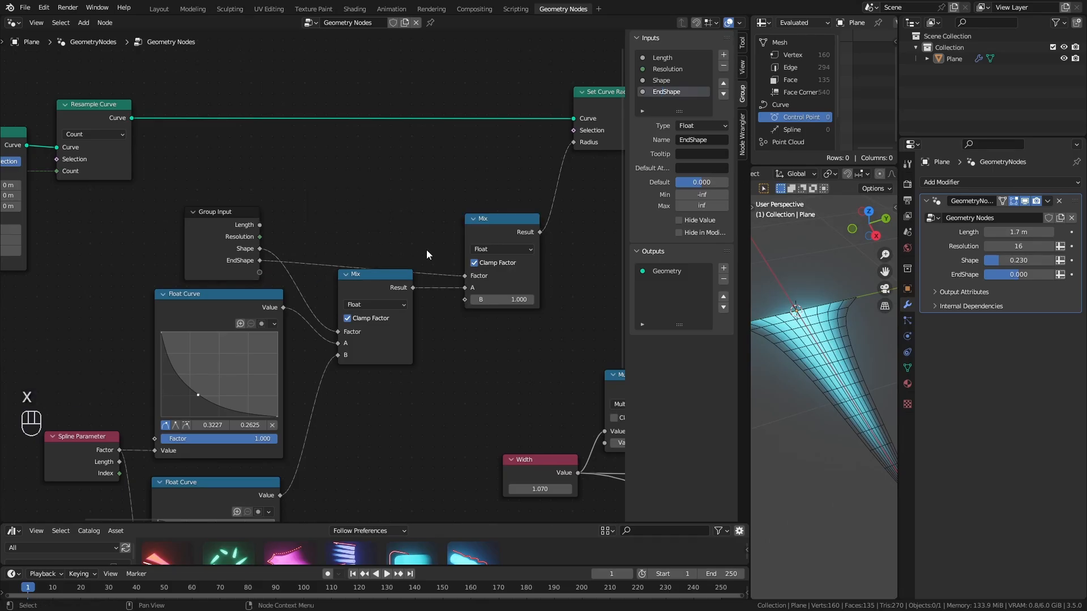
drag(501, 219, 498, 204)
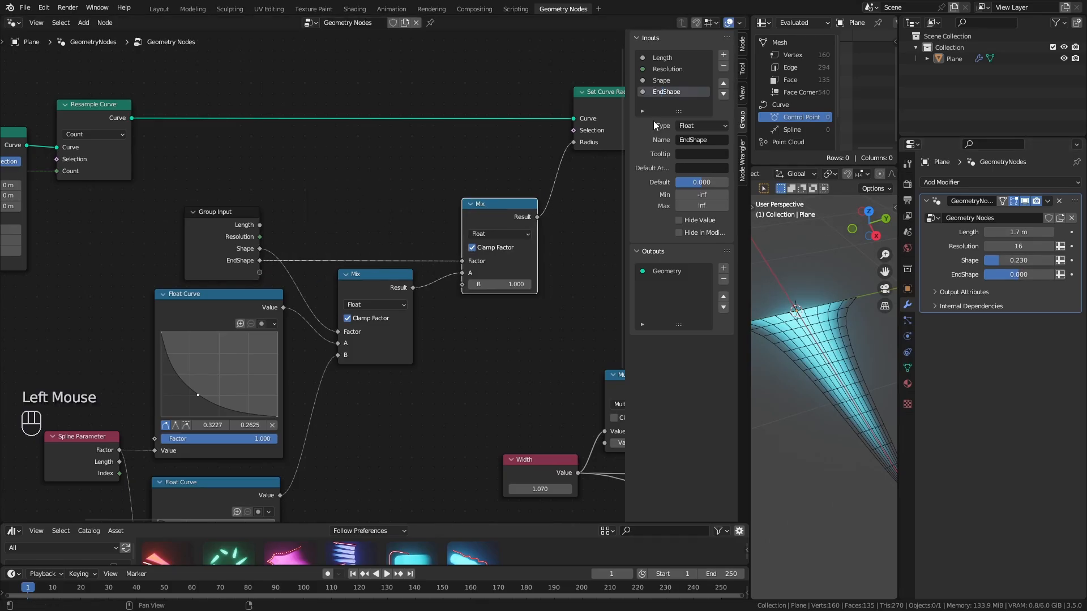
Limit the EndShape input to a range of 0 to 1 and set the modifier's Shape to 0.127 and EndShape to 0
key(Return)
click(705, 205)
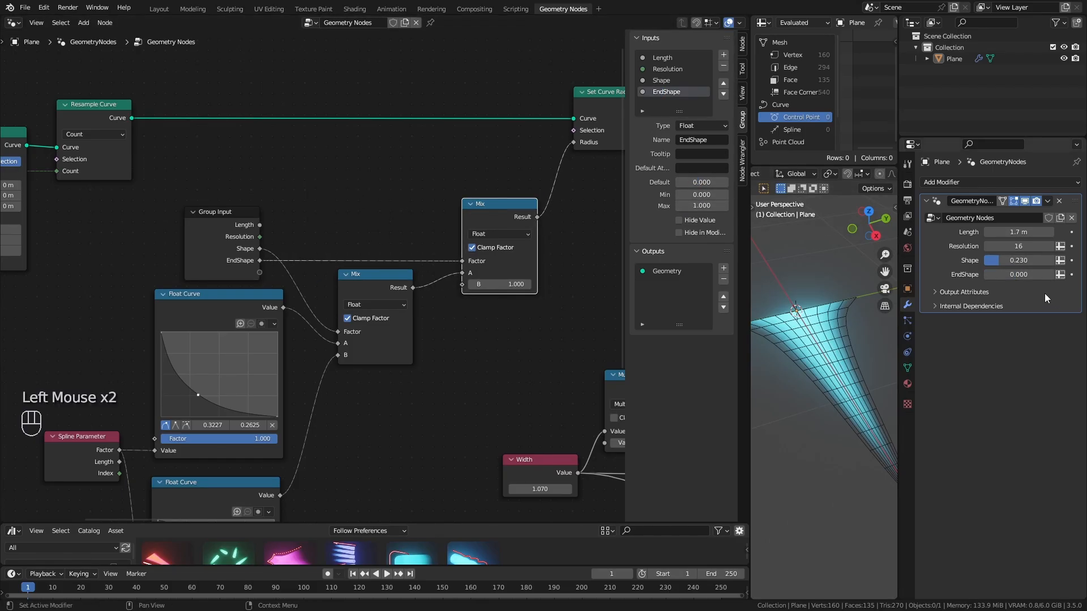
drag(1000, 275, 1031, 275)
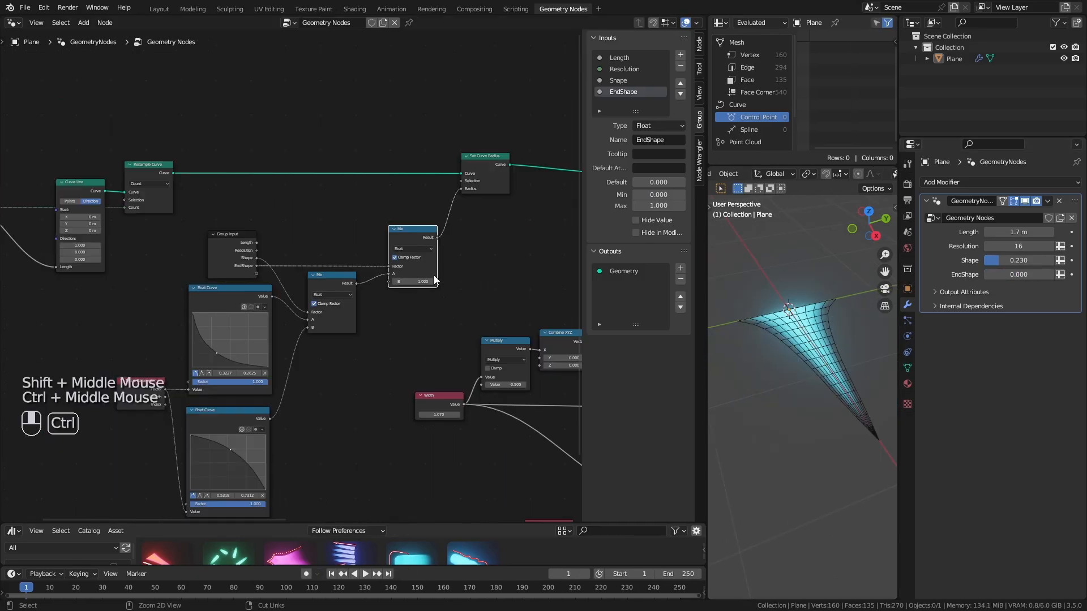
mouse_move(1002, 260)
mouse_down()
mouse_move(1045, 260)
mouse_move(994, 260)
mouse_up()
drag(996, 274, 984, 275)
Duplicate the Group Input node and place the copy just below the Width value node
middle_drag(283, 283, 198, 168)
scroll(198, 169, up, 2)
click(120, 111)
key(shift+d)
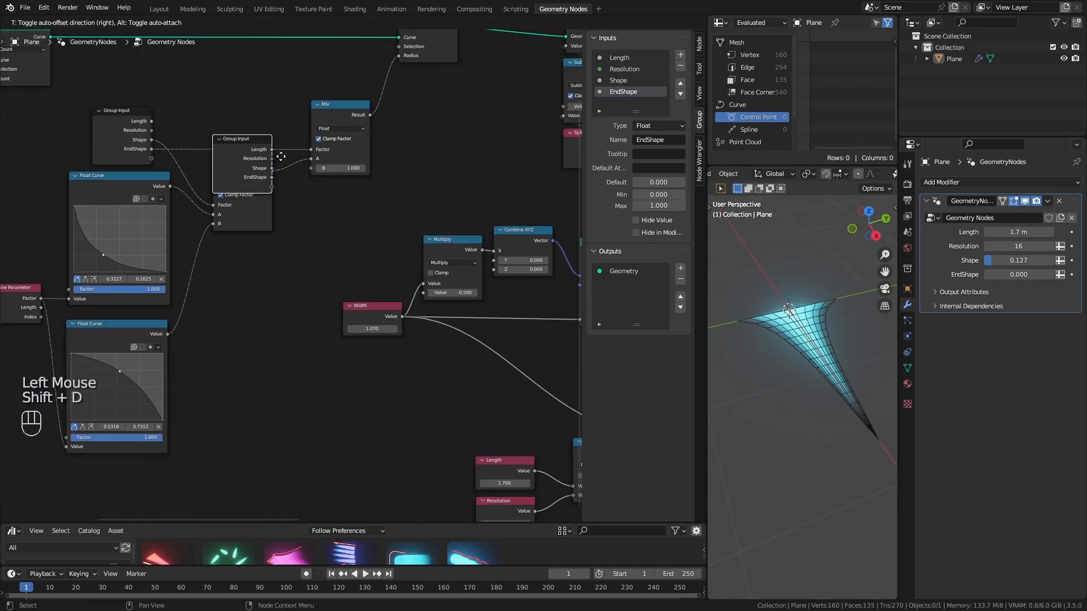
click(317, 341)
Add a reroute on the Width node's output links and feed it from the duplicated Group Input's empty socket
ctrl+middle_drag(402, 319, 435, 368)
drag(406, 326, 353, 317)
shift+right_drag(434, 270, 435, 342)
click(393, 324)
ctrl+drag(393, 325, 406, 330)
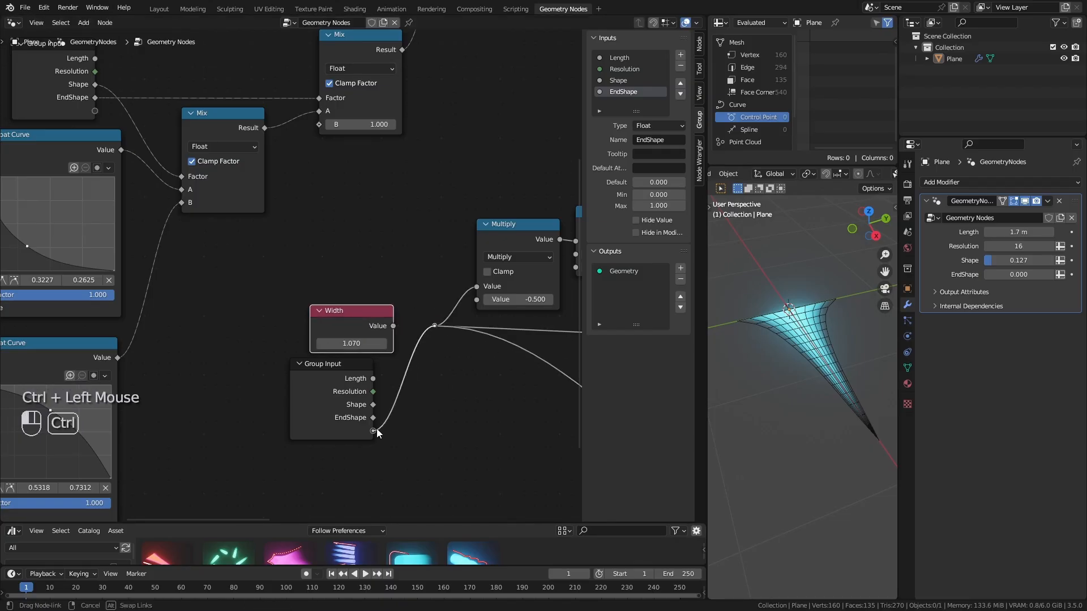
ctrl+drag(376, 429, 373, 430)
Delete the Width value node and set the newly exposed modifier input to 1.07
click(355, 321)
key(x)
click(1026, 290)
text(1.07)
key(Return)
Move the Group Input node into the Width node's former place and rename the new group input Width
drag(332, 364, 368, 258)
drag(636, 112, 635, 145)
double_click(626, 103)
text(Wid)
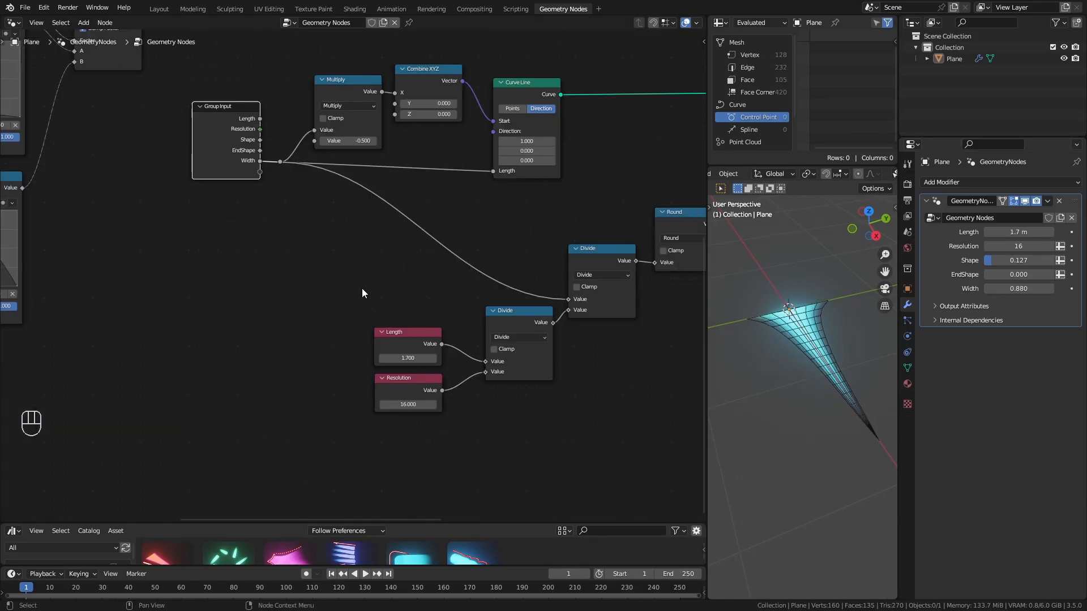
Duplicate the Group Input beside the Length and Resolution value nodes and connect its Length and Resolution to the lower Divide node
drag(360, 285, 450, 422)
click(232, 152)
key(shift+d)
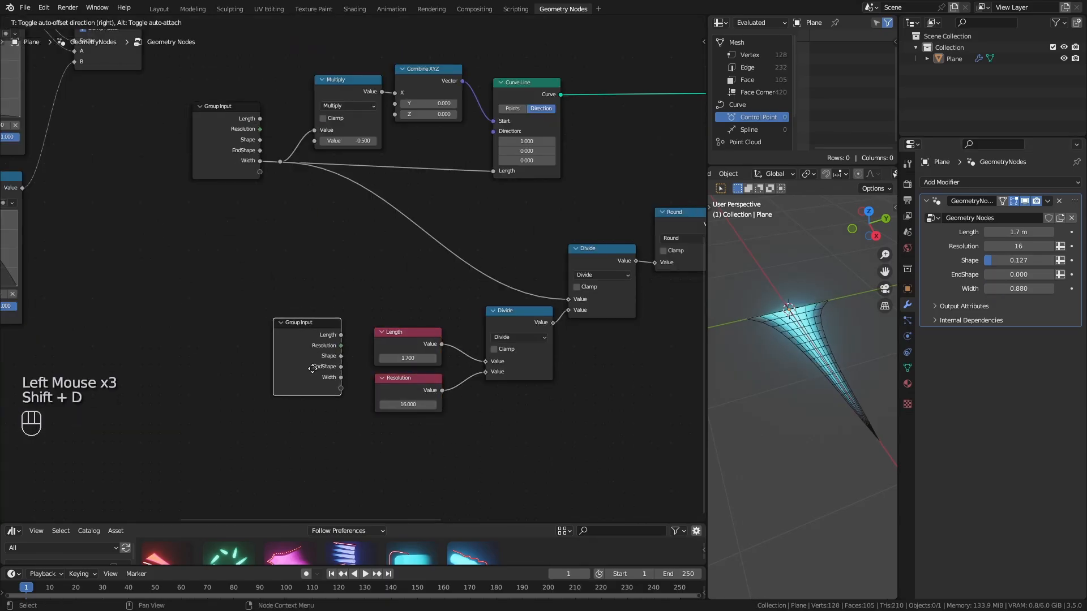
click(312, 368)
ctrl+middle_drag(430, 459, 449, 432)
drag(338, 348, 515, 381)
drag(338, 361, 515, 394)
Delete the Length and Resolution value nodes and move the Group Input close to the lower Divide node
click(424, 356)
key(x)
click(425, 407)
key(x)
drag(315, 368, 442, 397)
ctrl+middle_drag(442, 397, 430, 419)
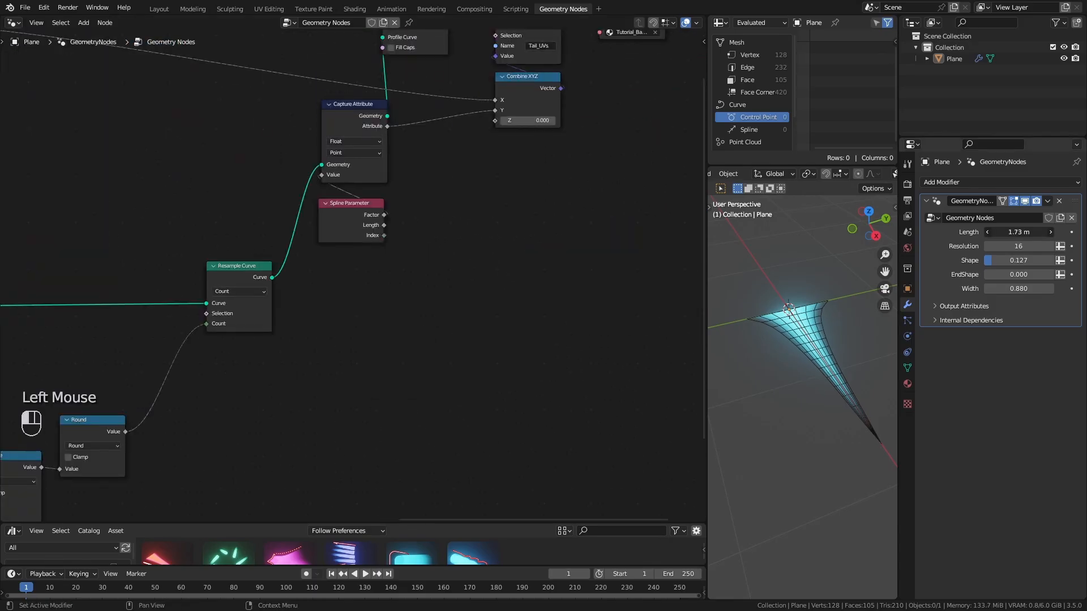
Vary the modifier inputs to test the tail, ending at Length 2.66 m, Resolution 18, Shape 0.198, EndShape 0 and Width 1.290
drag(1019, 231, 1048, 231)
drag(1018, 246, 1044, 245)
middle_drag(793, 381, 759, 384)
drag(996, 260, 1054, 274)
middle_drag(807, 368, 784, 367)
drag(1018, 231, 1041, 245)
middle_drag(804, 367, 827, 354)
ctrl+middle_drag(827, 354, 826, 399)
drag(1036, 231, 1000, 231)
drag(1019, 289, 1041, 288)
drag(1018, 231, 1070, 232)
drag(1053, 260, 1021, 260)
drag(1047, 274, 984, 274)
drag(1021, 260, 997, 260)
Widen the 3D viewport and turn off its wireframe overlay
drag(707, 282, 571, 281)
middle_drag(741, 370, 763, 370)
click(885, 173)
click(815, 366)
middle_drag(773, 432, 764, 403)
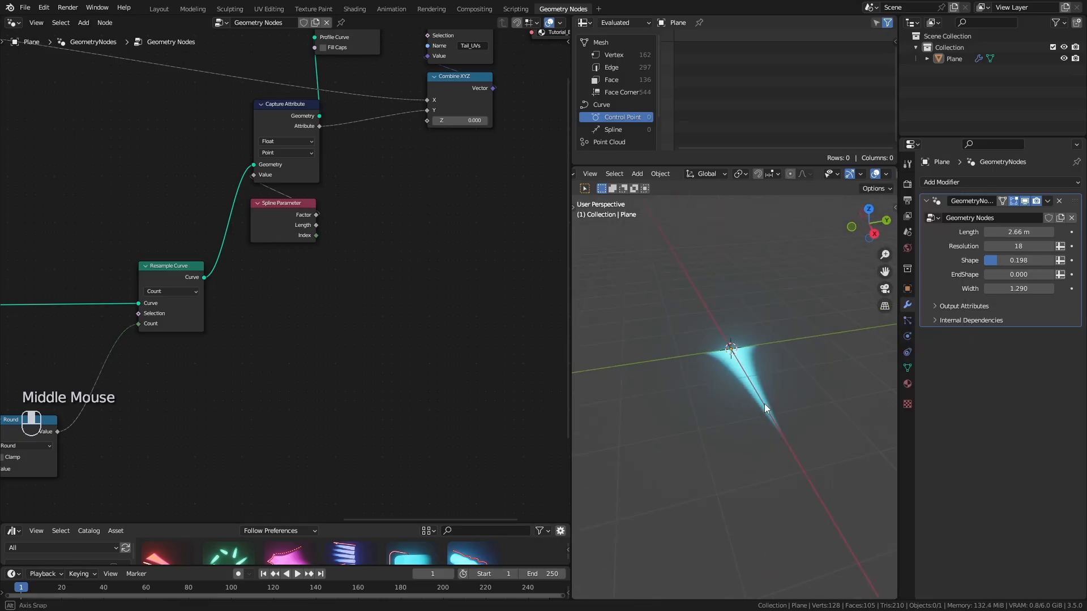
Move the Group Output farther from Set Material and add a Group Input node below the link between them
middle_drag(510, 102, 164, 210)
ctrl+middle_drag(308, 170, 349, 139)
click(340, 90)
drag(340, 91, 507, 80)
middle_drag(419, 194, 296, 424)
key(shift+a)
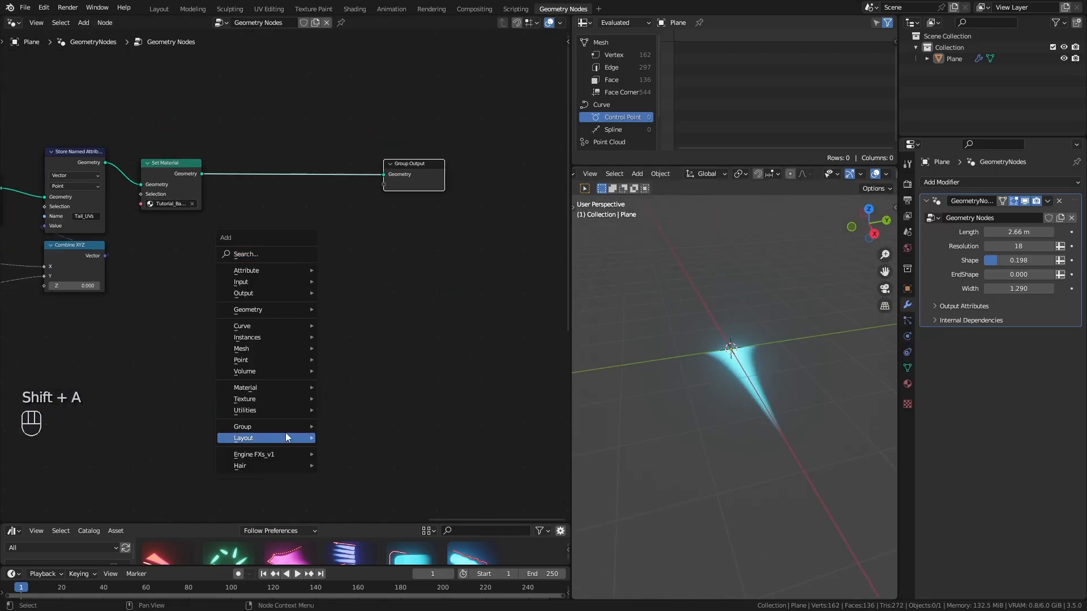
mouse_move(255, 427)
click(350, 456)
click(208, 231)
ctrl+middle_drag(175, 351, 196, 308)
Add a Color group input named GlowColor
key(n)
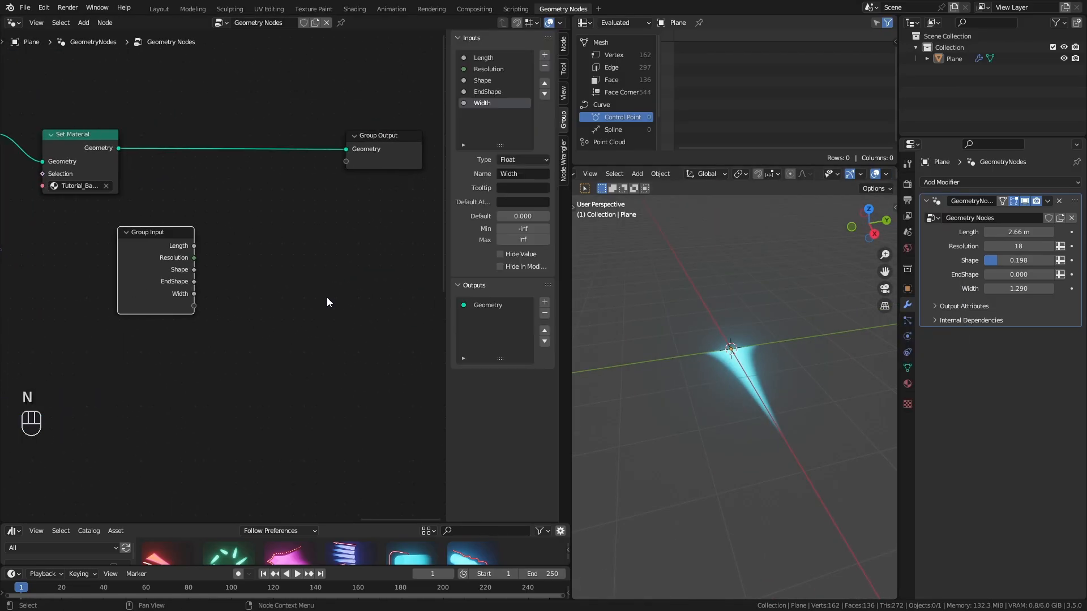
click(546, 55)
click(523, 160)
click(521, 247)
click(518, 173)
text(GlowColor)
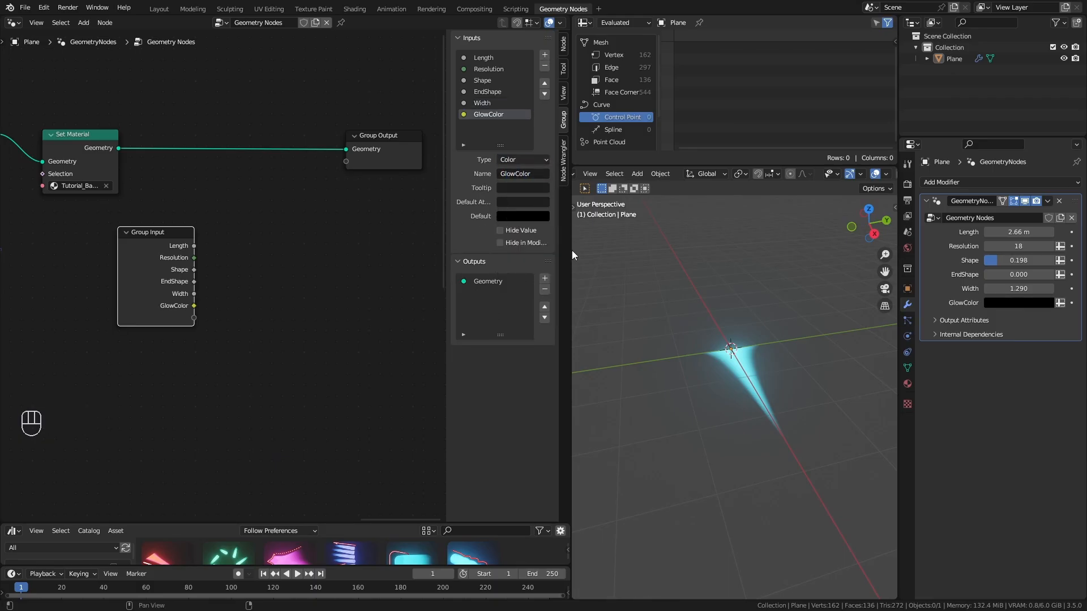
Set the modifier's GlowColor to a bright orange
click(1019, 303)
drag(1046, 186, 1045, 139)
drag(997, 188, 977, 215)
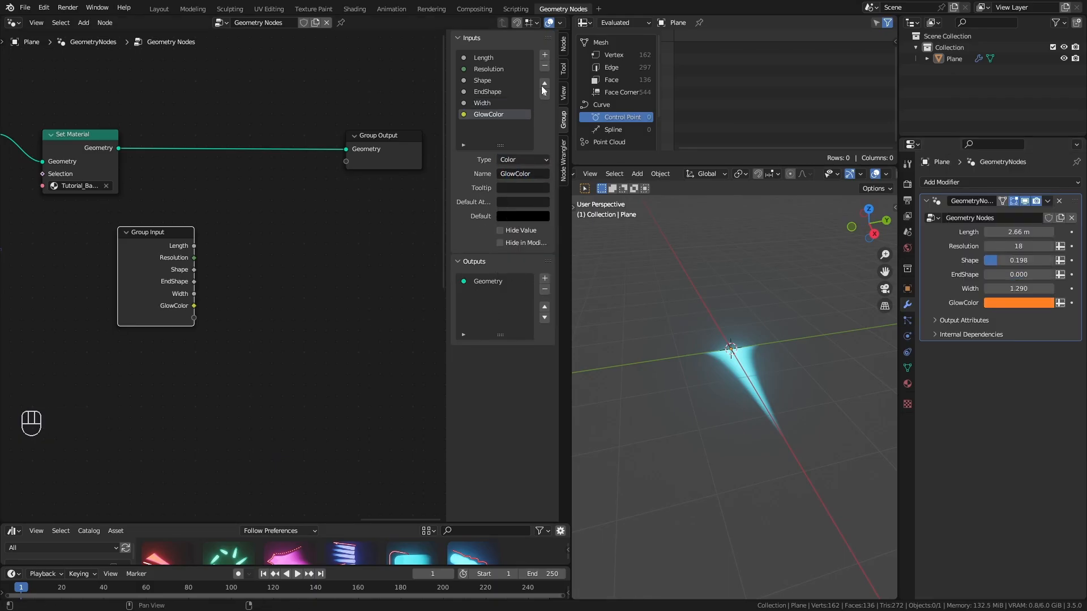
Add a Float group input named GlowStrength and set it to 12.510 in the modifier
click(545, 55)
click(536, 164)
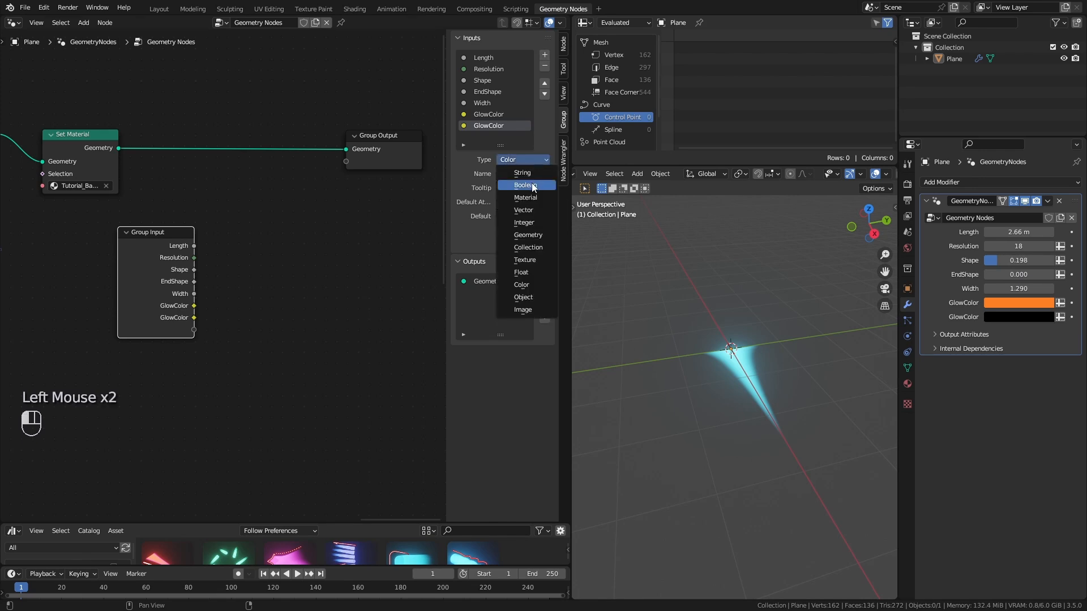
click(517, 276)
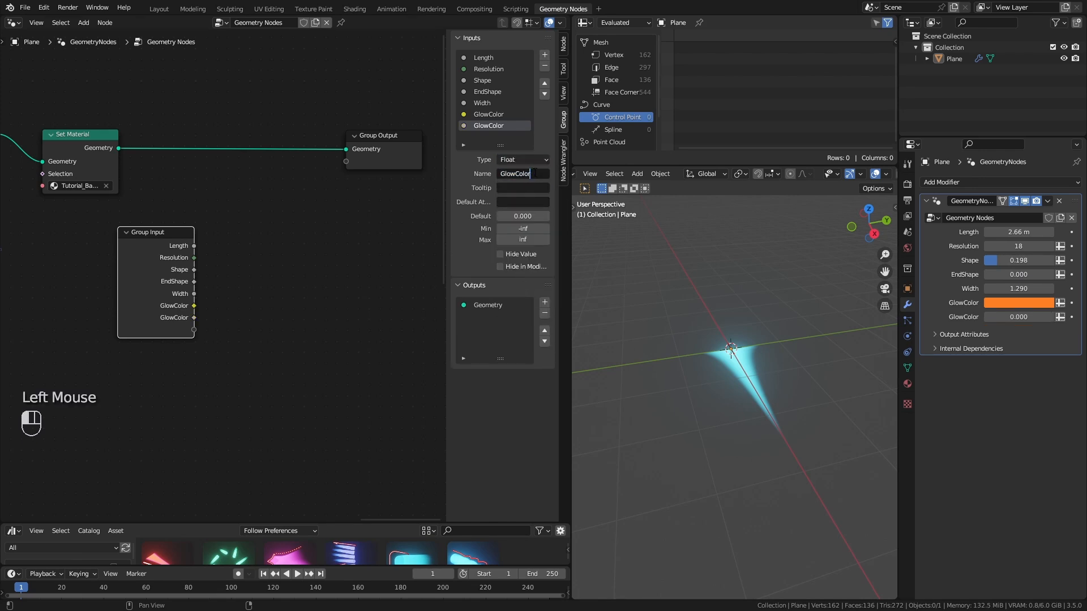
text(GlowStrength)
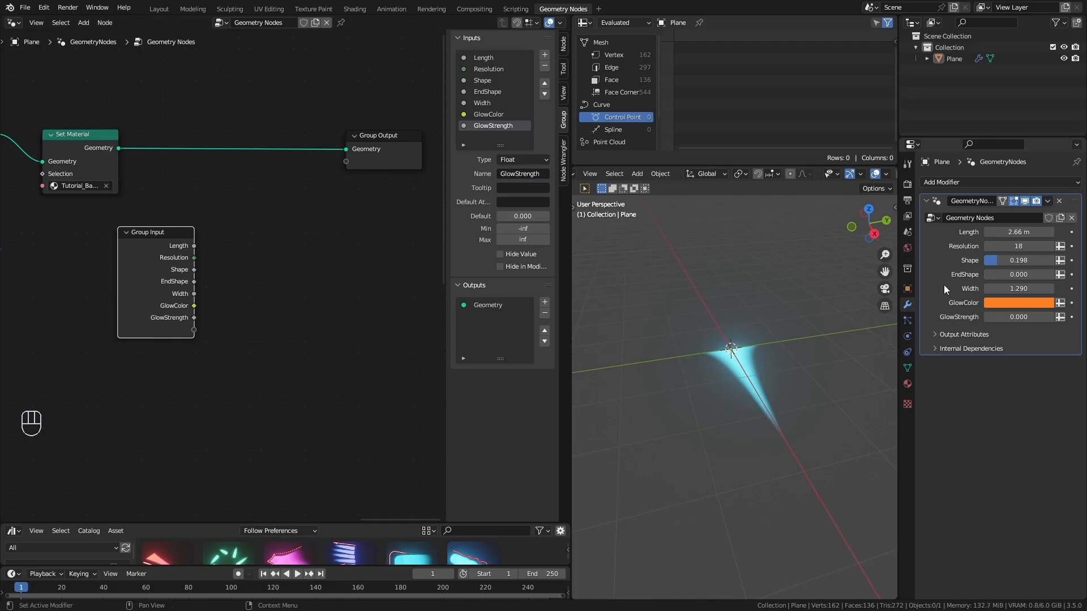
click(1018, 317)
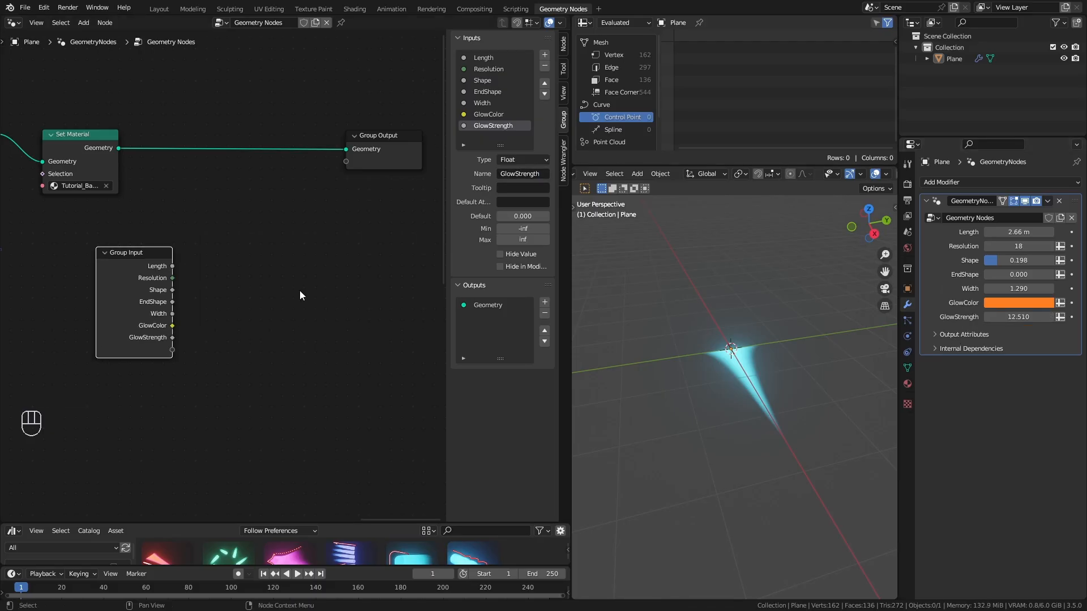
key(n)
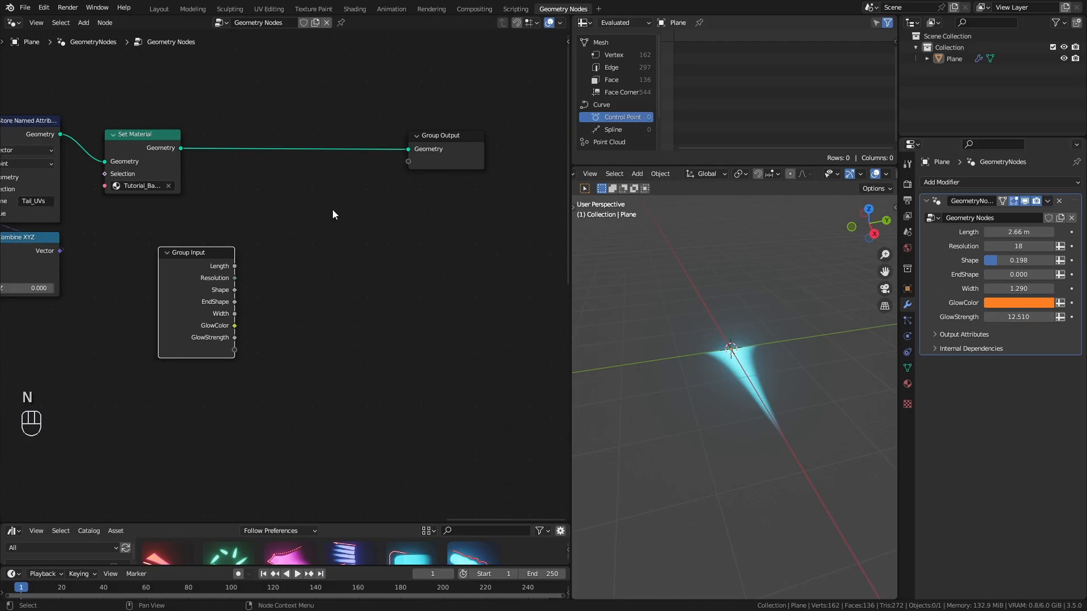
Insert a Store Named Attribute node between Set Material and Group Output
key(shift+a)
mouse_move(305, 46)
click(411, 99)
click(256, 84)
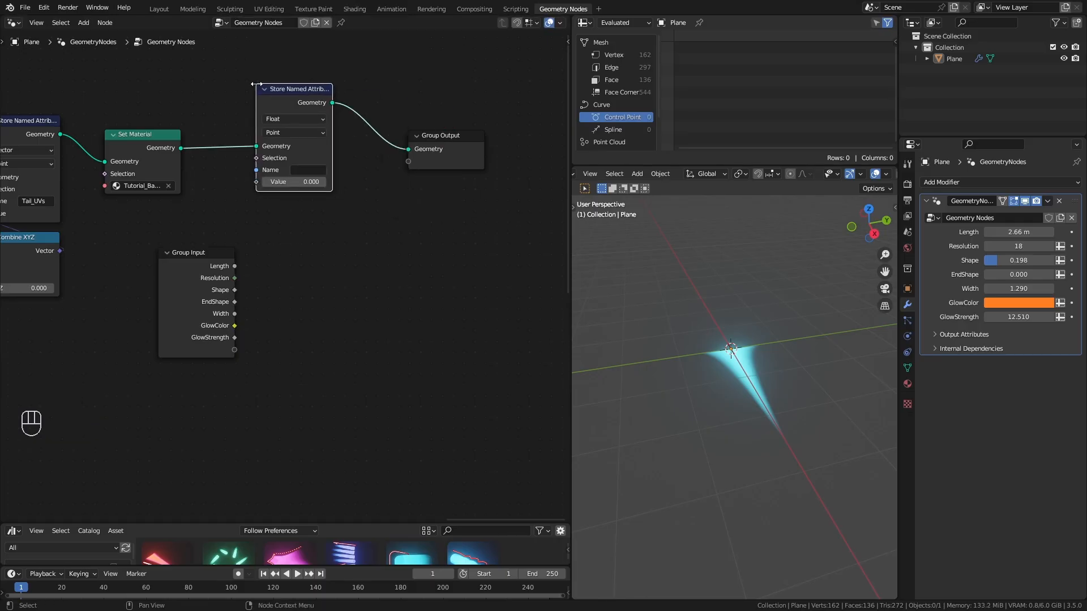
click(270, 262)
middle_drag(299, 134, 333, 138)
Set the new Store Named Attribute node to Color, feed its Value from GlowColor and name the attribute GlowColor
click(334, 127)
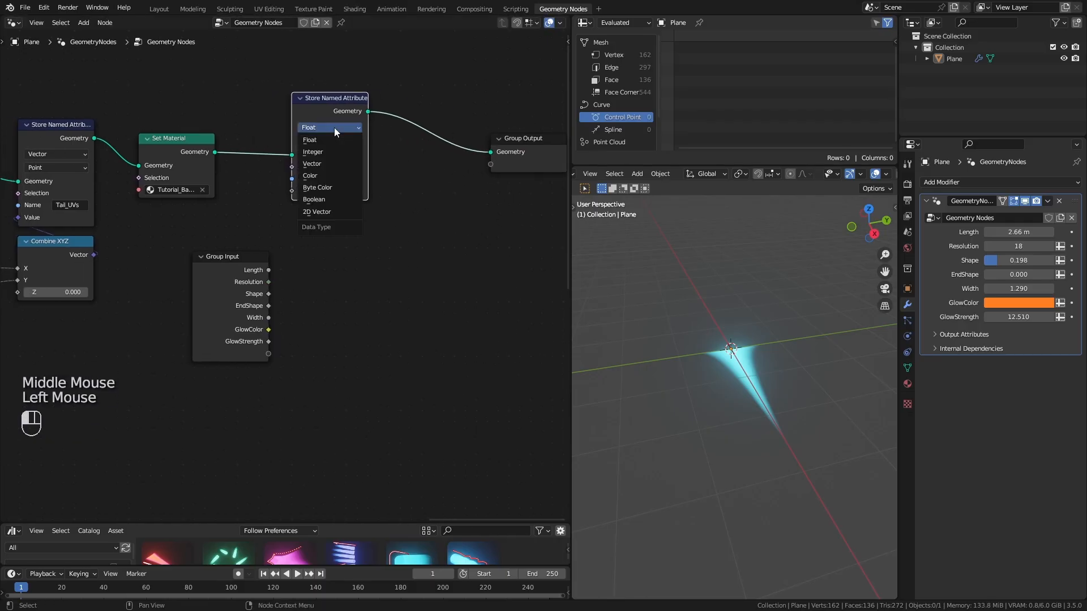
click(314, 176)
drag(269, 329, 294, 192)
double_click(351, 179)
text(Glow)
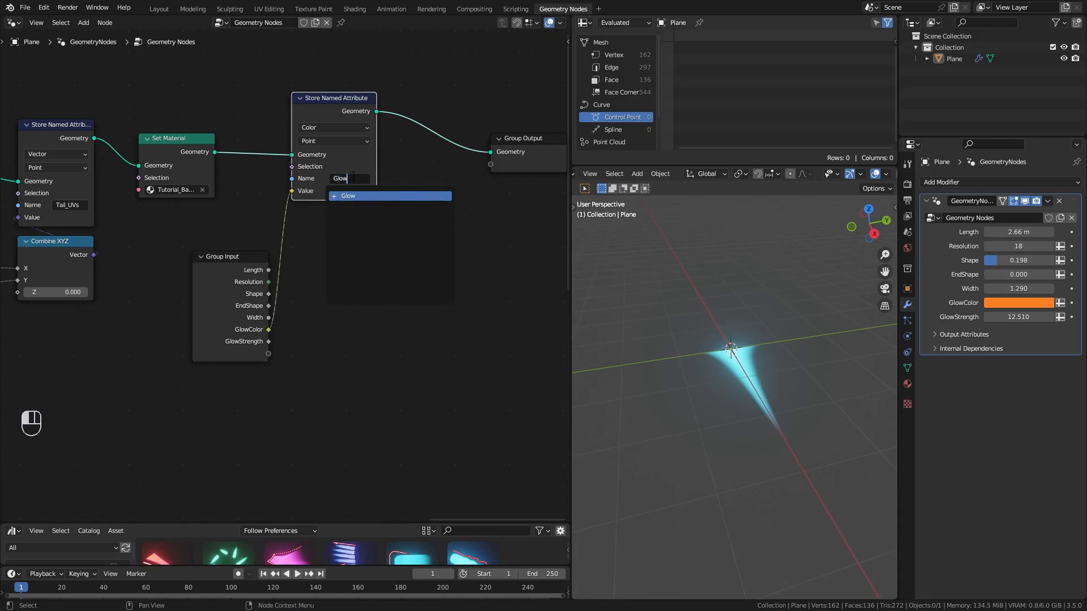
text(Color)
Duplicate the GlowColor Store Named Attribute node before the Group Output, set the copy to Float and name its attribute GlowStrength
click(328, 110)
middle_drag(327, 110, 228, 113)
key(shift+d)
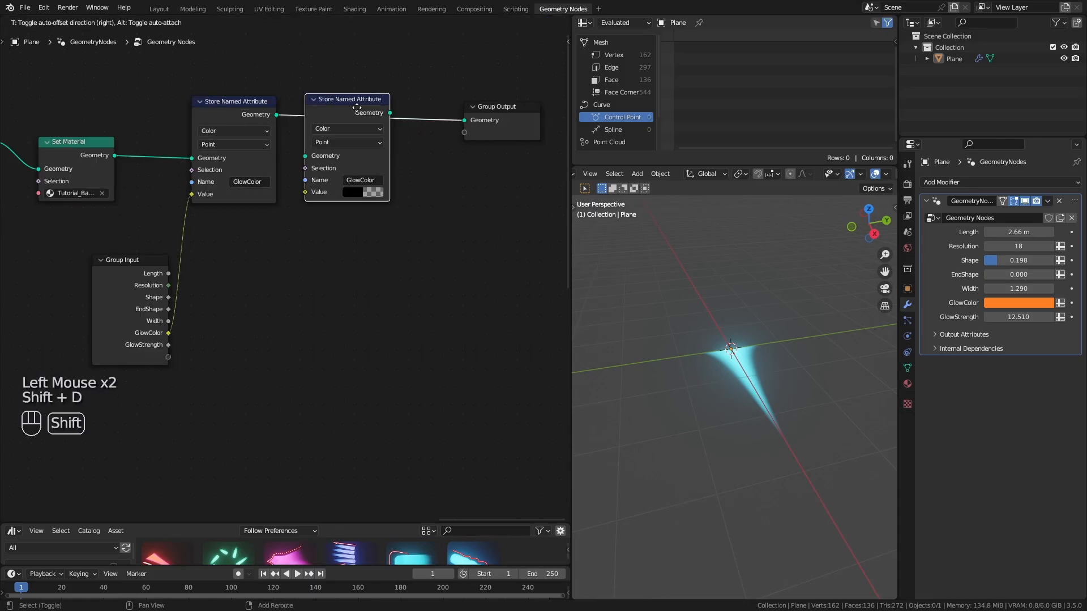
click(388, 91)
click(377, 112)
click(371, 119)
double_click(390, 163)
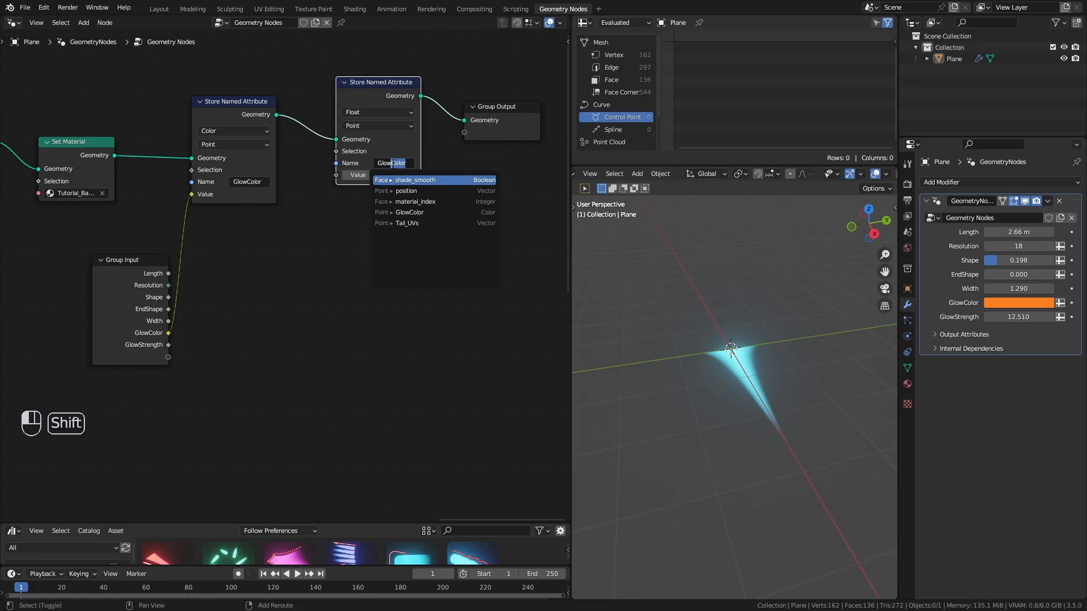
text(Strength)
key(Return)
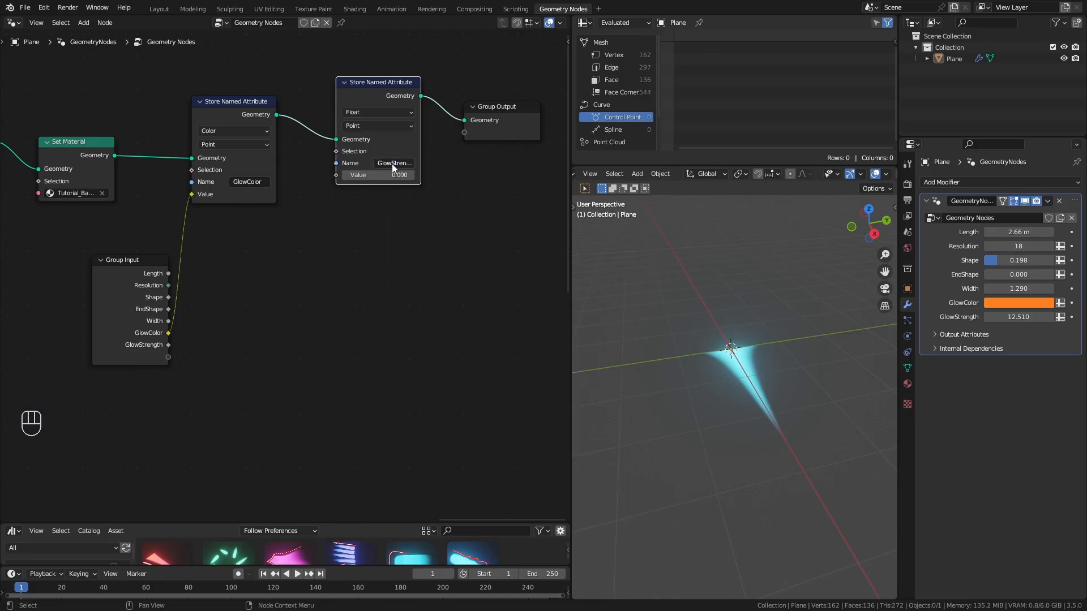
Connect the Group Input's GlowStrength to the second Store Named Attribute's Value and tidy that node's position
drag(168, 345, 341, 319)
drag(334, 176, 335, 175)
drag(372, 99, 364, 116)
In the Shading workspace, add an Attribute node named GlowColor and connect its Color to the Emission shader's Color
click(358, 13)
key(shift+a)
mouse_move(364, 318)
click(425, 343)
click(301, 291)
ctrl+middle_drag(326, 430, 330, 400)
click(331, 397)
text(G)
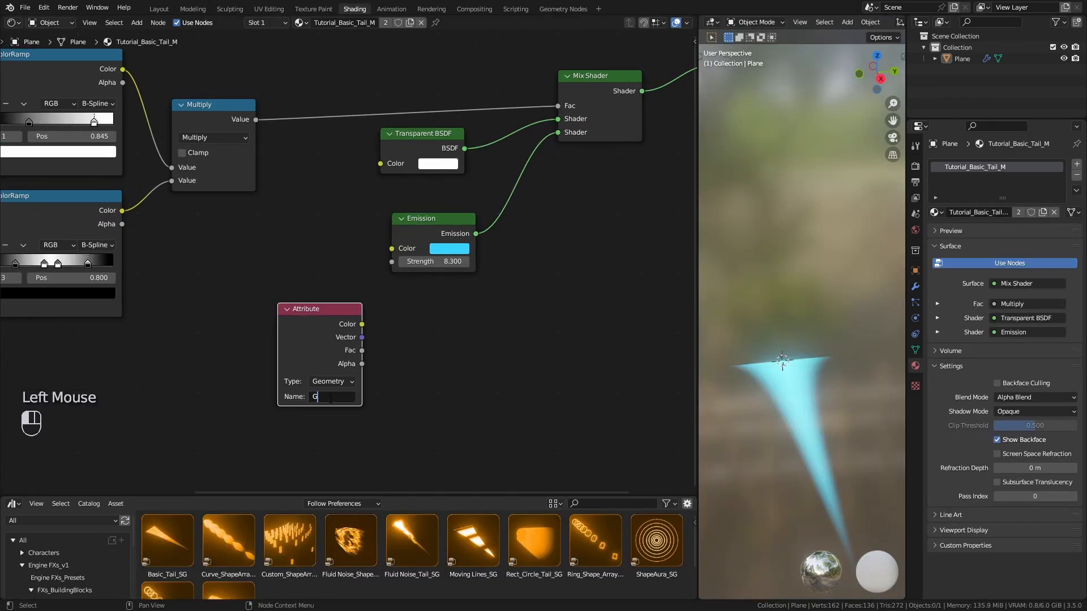
drag(362, 324, 392, 249)
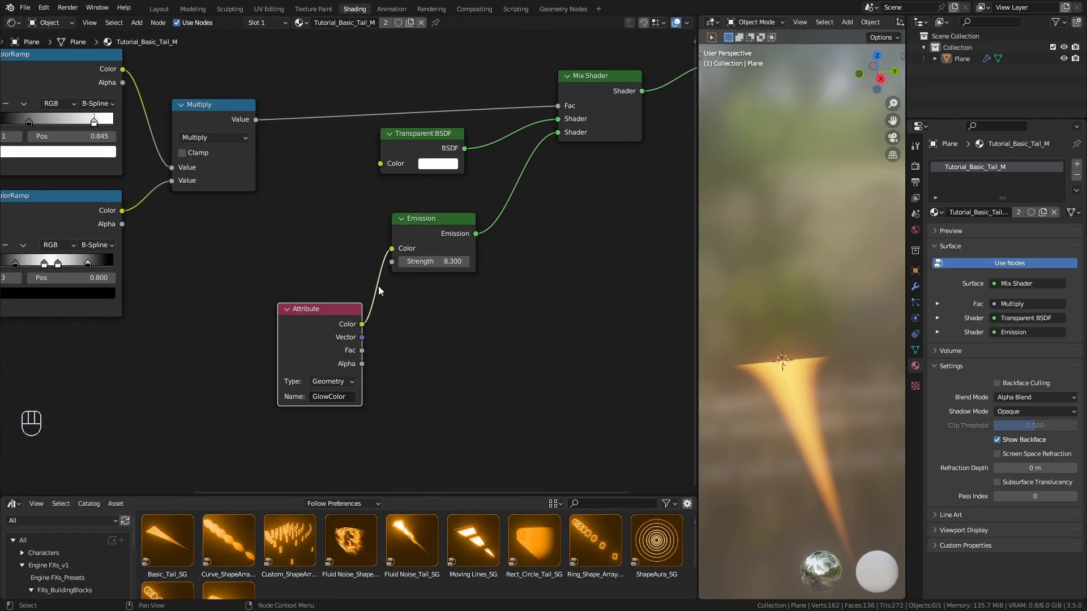
Shift the modifier's GlowColor to a redder orange and place the Attribute node beside the Emission shader
drag(323, 310, 282, 301)
click(915, 287)
click(1019, 285)
drag(1016, 190, 985, 145)
key(Escape)
drag(277, 299, 273, 246)
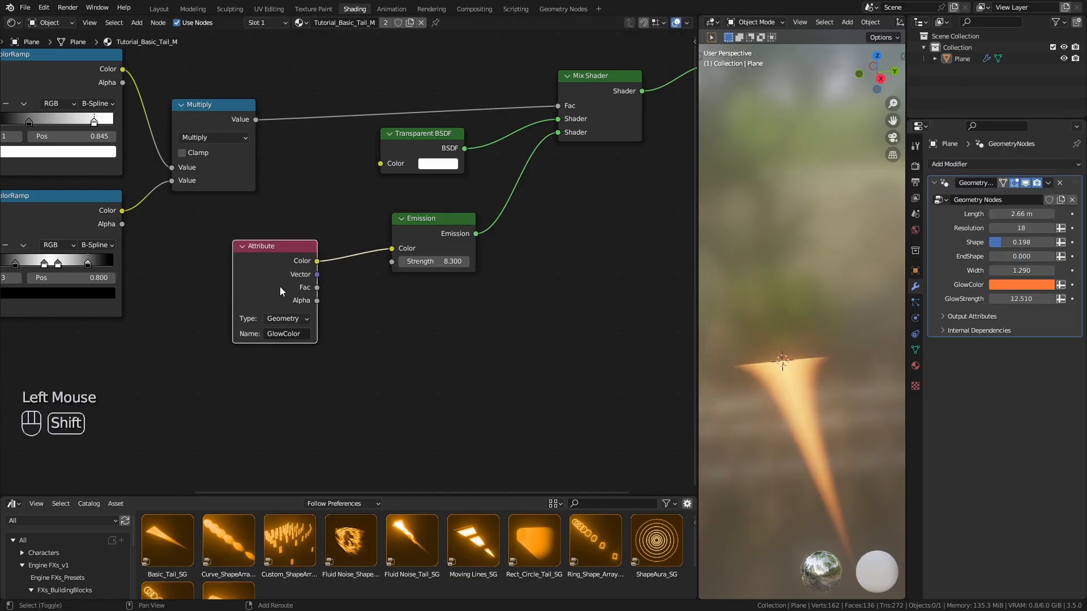
Duplicate the Attribute node, name the copy GlowStrength and connect its Fac to the Emission shader's Strength
key(shift+d)
drag(320, 394, 416, 328)
drag(397, 267, 395, 264)
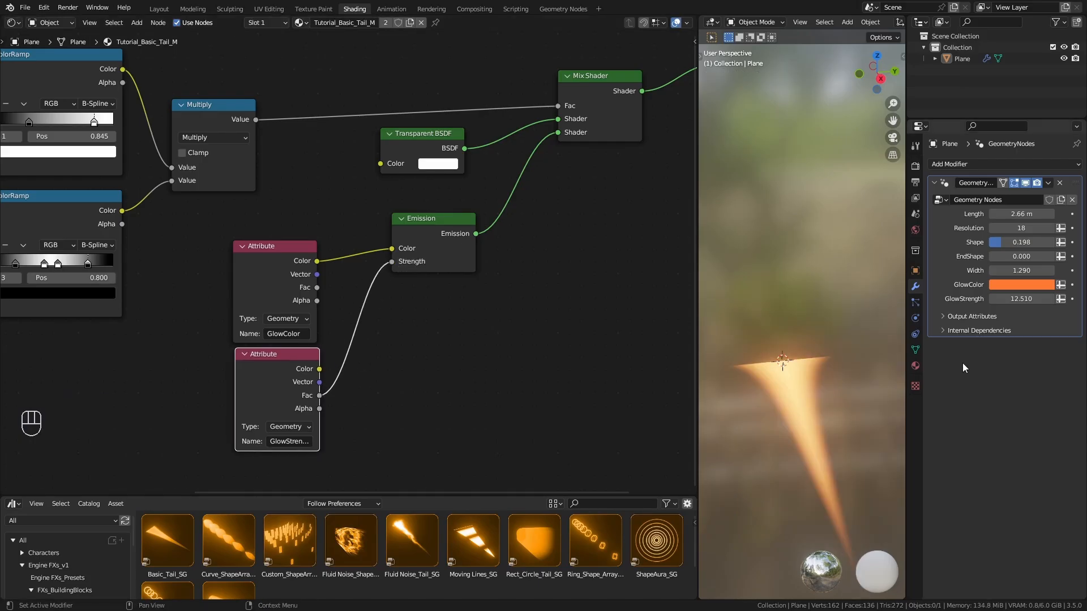
Try modifier GlowStrength values of 100 and 10, and settle on 12
click(1025, 299)
text(100)
key(Return)
text(10)
key(Return)
click(1024, 299)
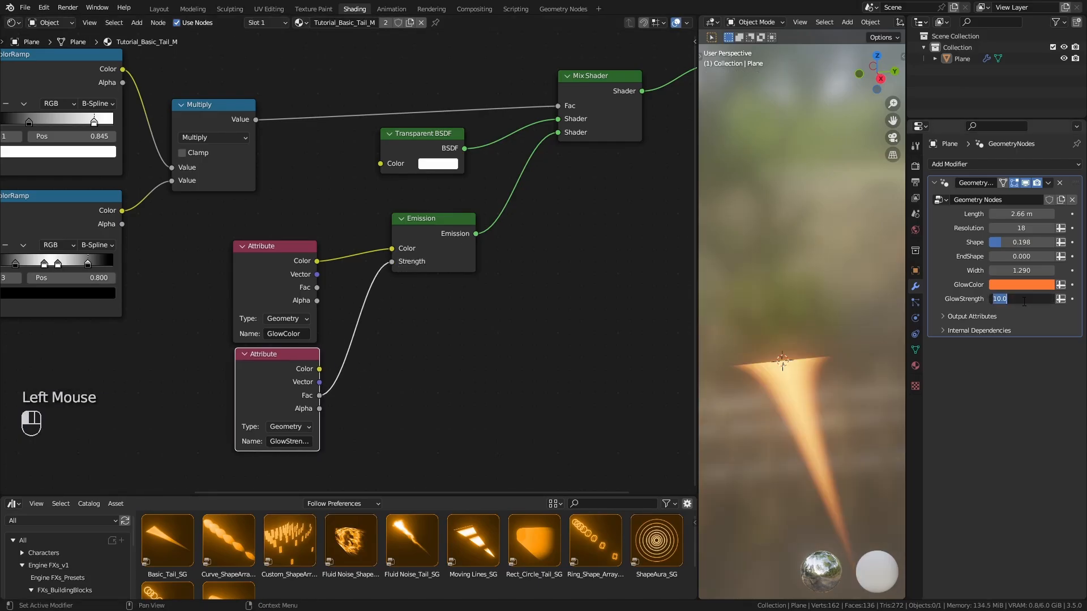
ctrl+middle_drag(803, 306, 803, 348)
Enlarge the asset browser and add the Fluid Noise_Tail_SG shader group to the node tree below the Mix Shader
ctrl+middle_drag(494, 245, 494, 304)
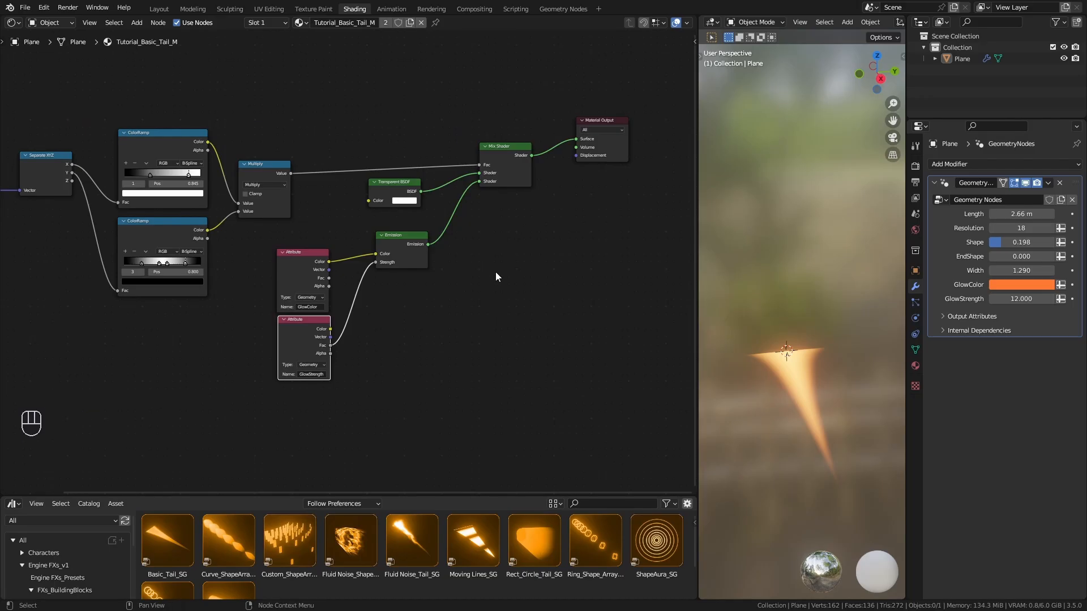
middle_drag(496, 277, 466, 182)
drag(399, 492, 400, 430)
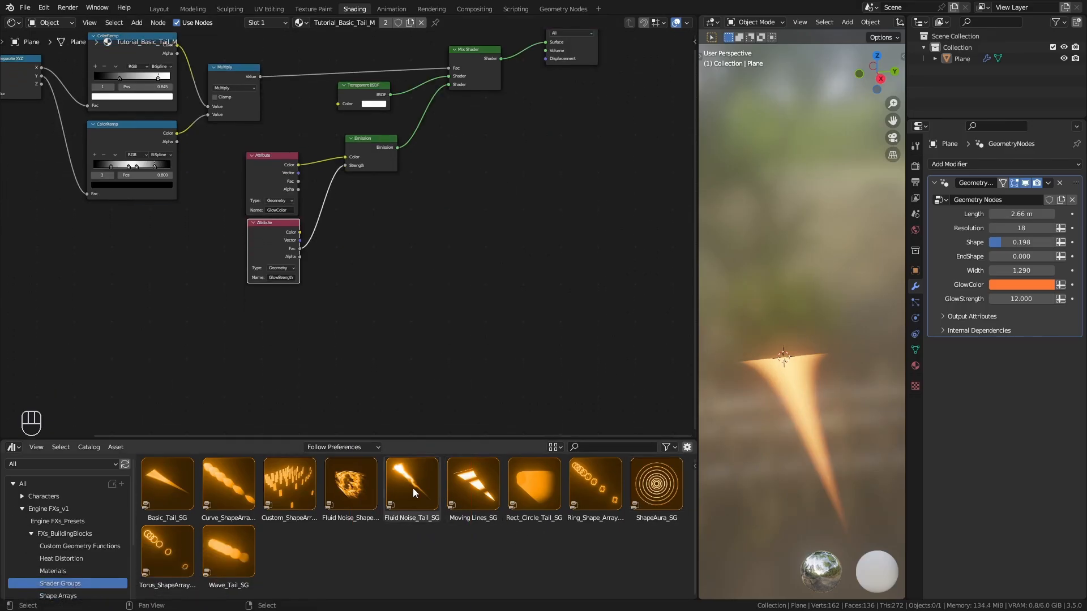
drag(431, 497, 531, 195)
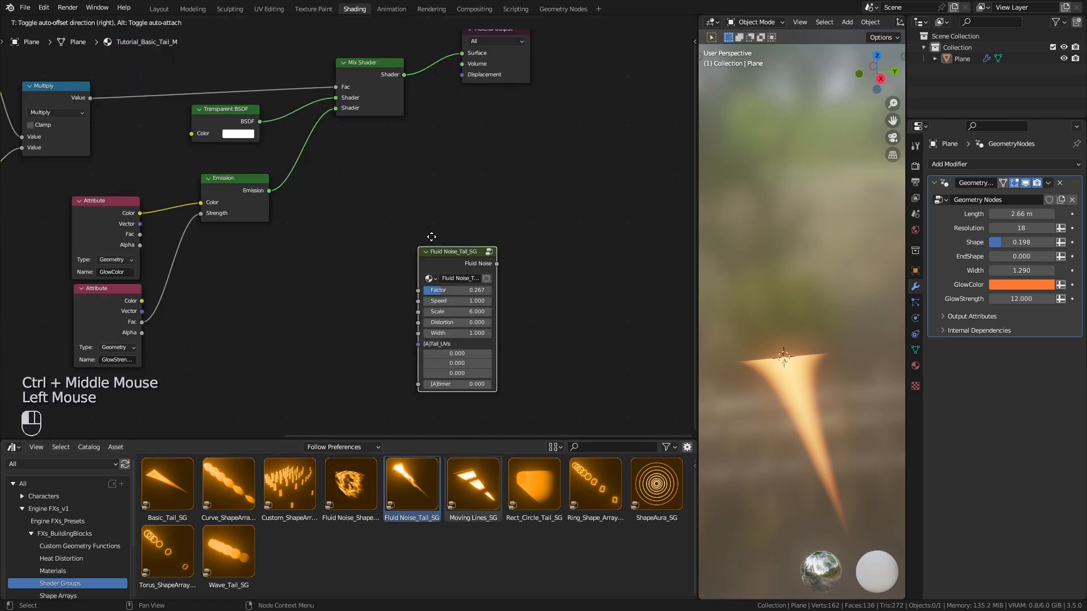
drag(432, 238, 402, 210)
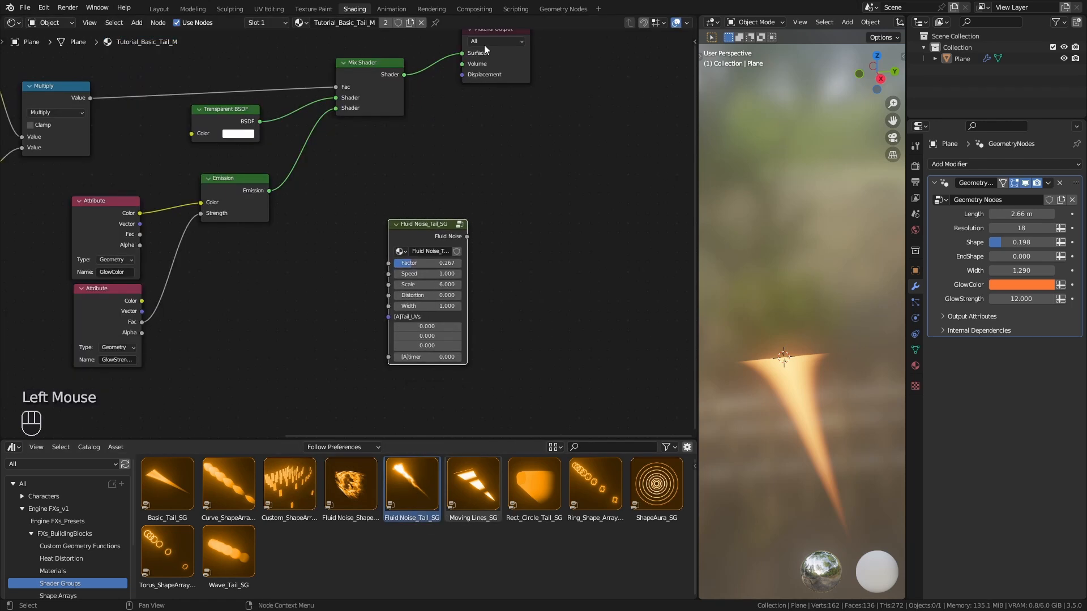
Move the Material Output node aside and connect the Tail_UVs attribute's Vector to the Fluid Noise_Tail_SG group's [A]Tail_UVs input
drag(498, 30, 584, 46)
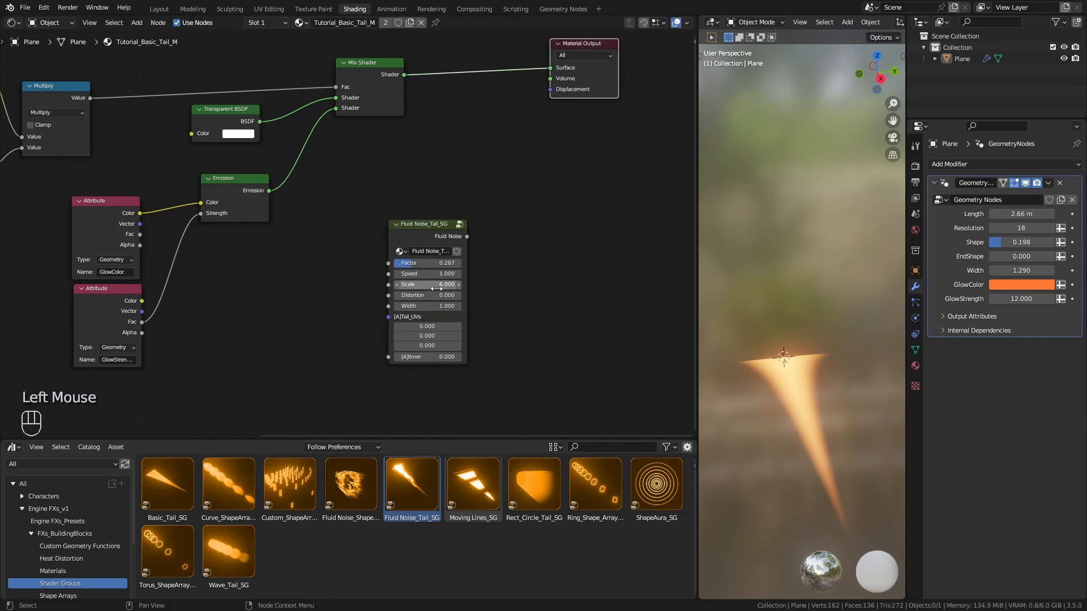
drag(389, 318, 62, 121)
middle_drag(650, 275, 317, 250)
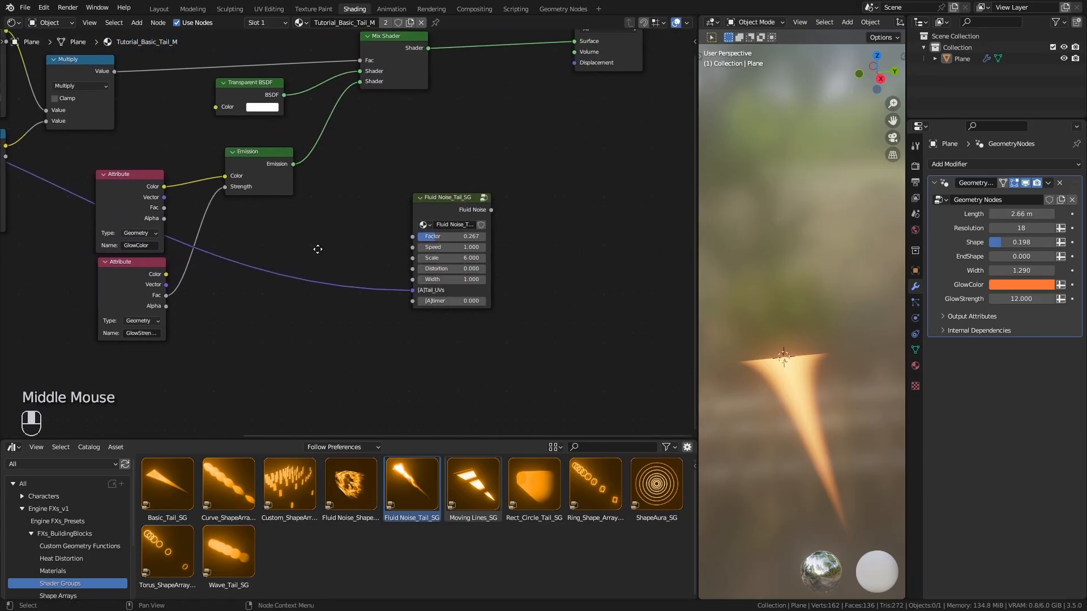
ctrl+middle_drag(368, 348, 499, 328)
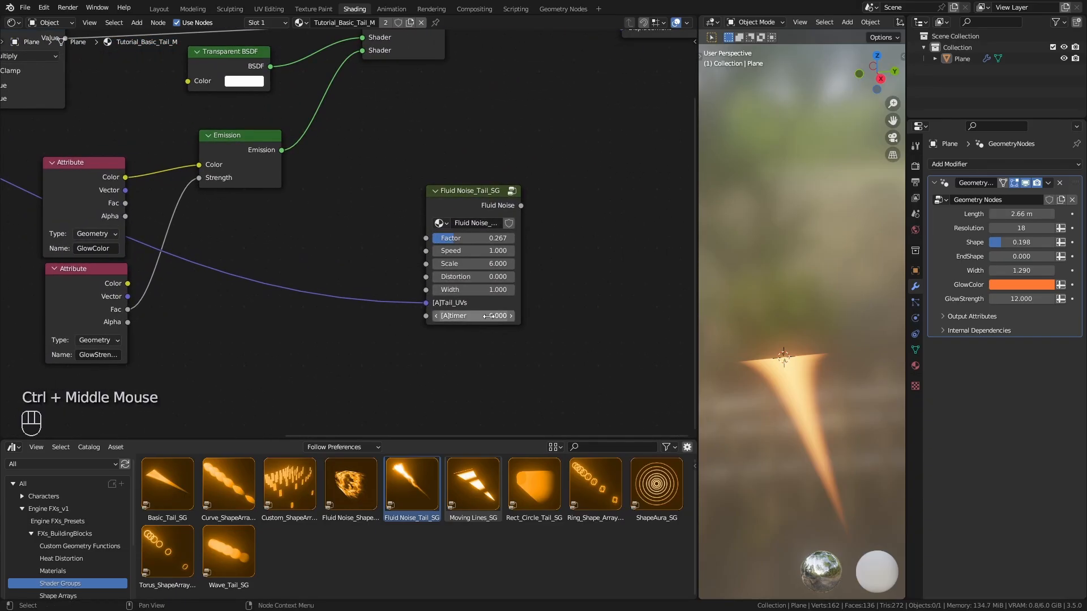
drag(520, 298, 525, 297)
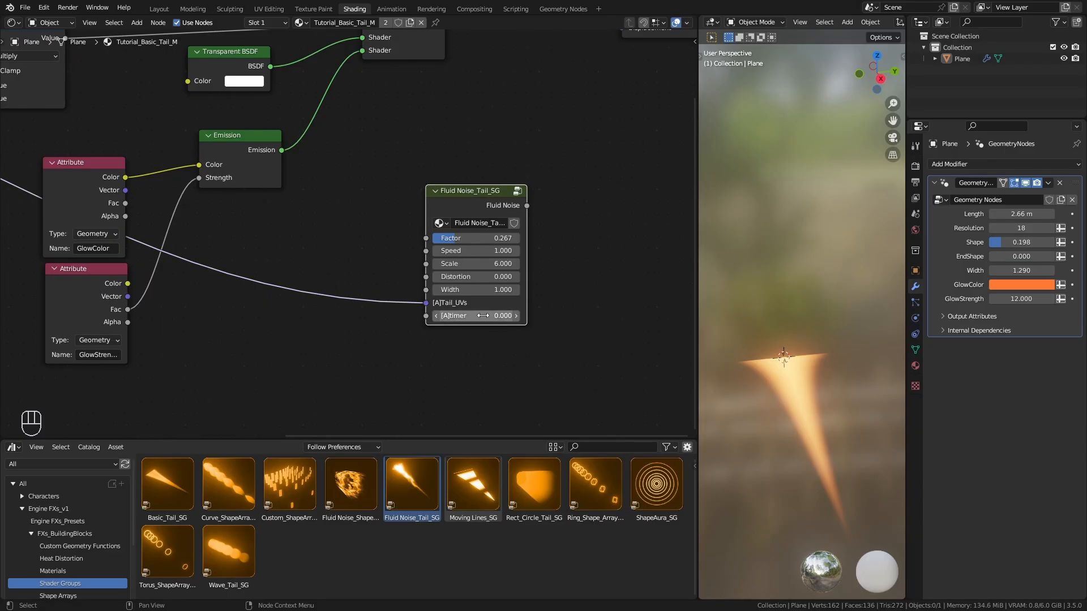
In the geometry node tree, duplicate the GlowStrength Store Named Attribute node before the Group Output and name the copy timer
click(561, 8)
middle_drag(502, 191, 363, 221)
drag(365, 154, 526, 145)
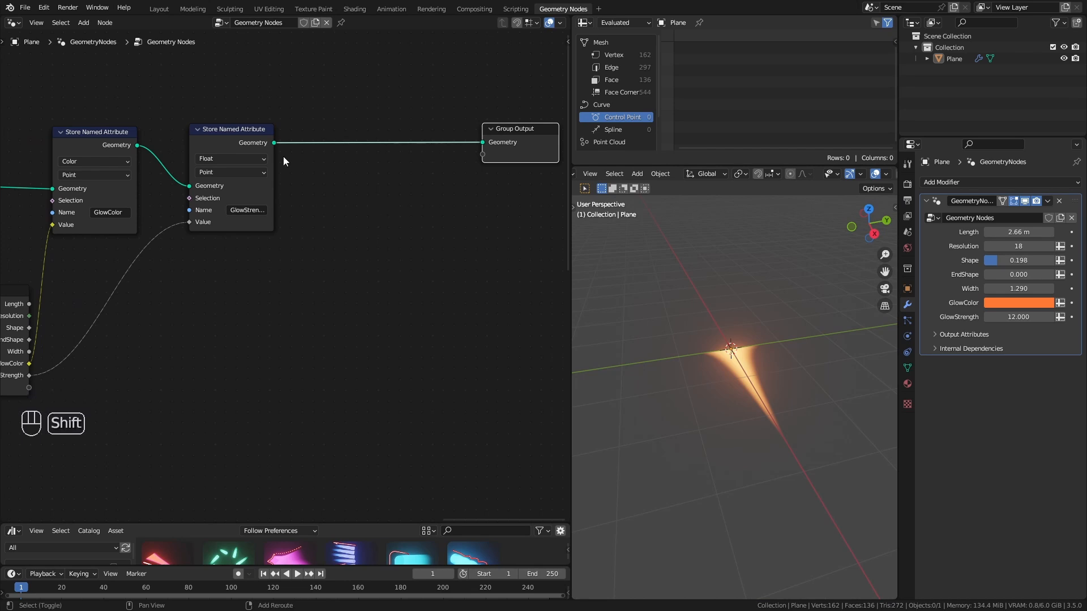
click(247, 141)
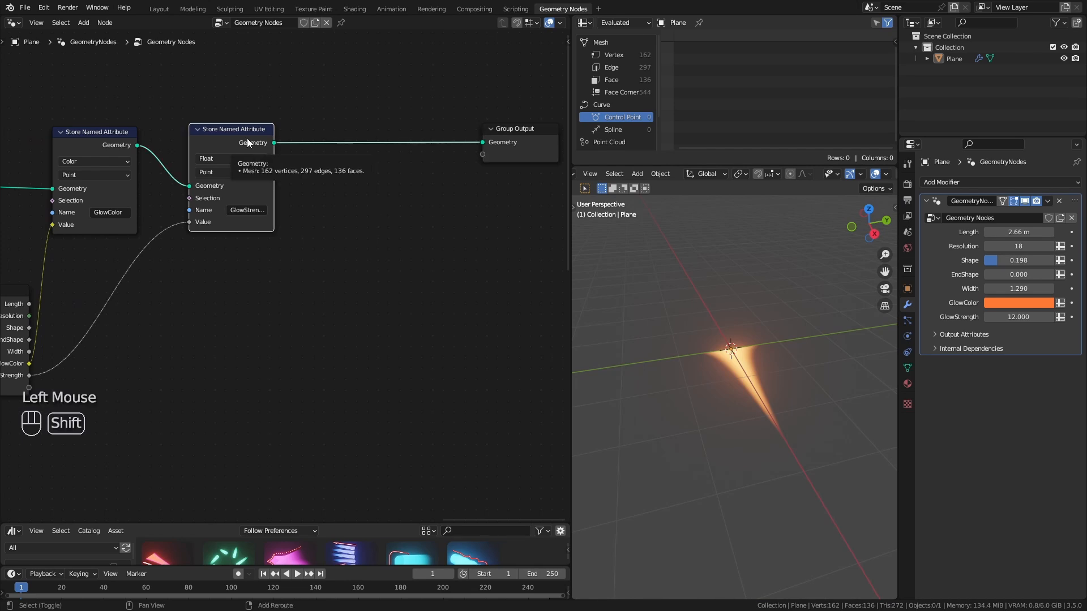
key(shift+d)
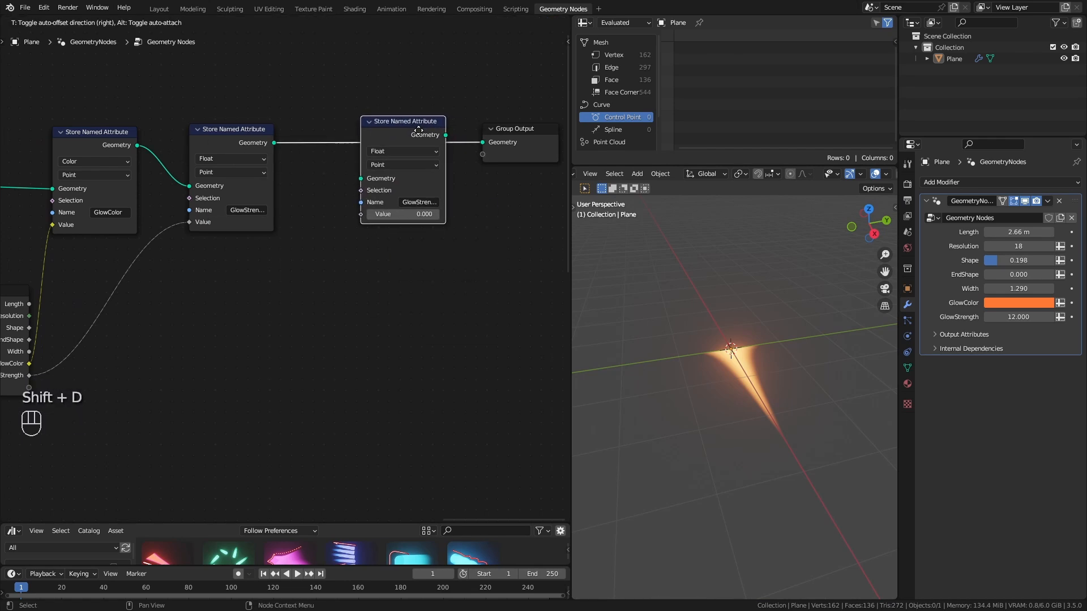
click(420, 134)
click(414, 202)
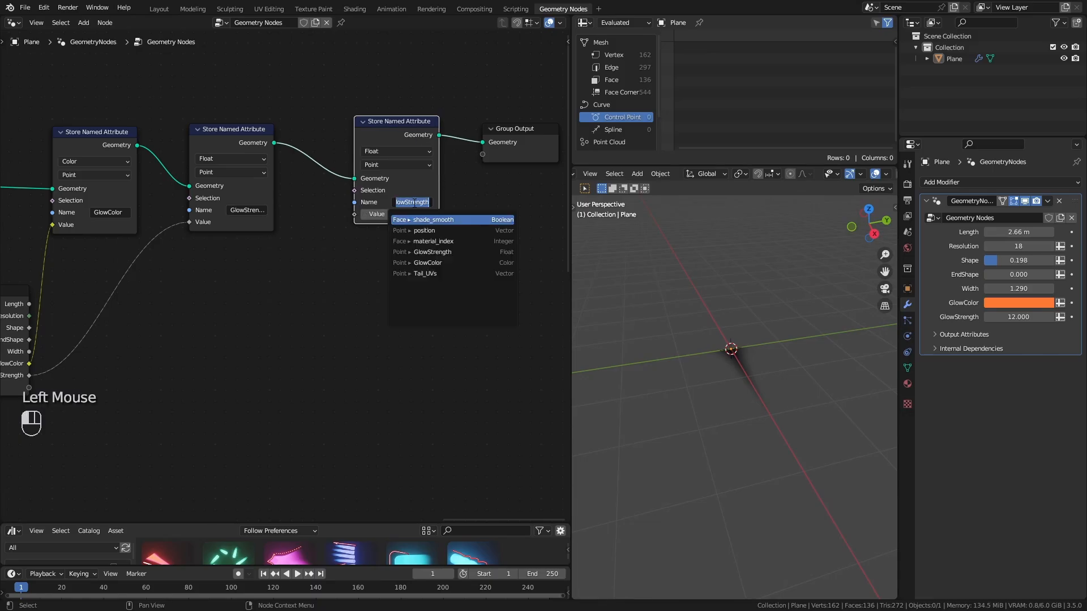
text(timer)
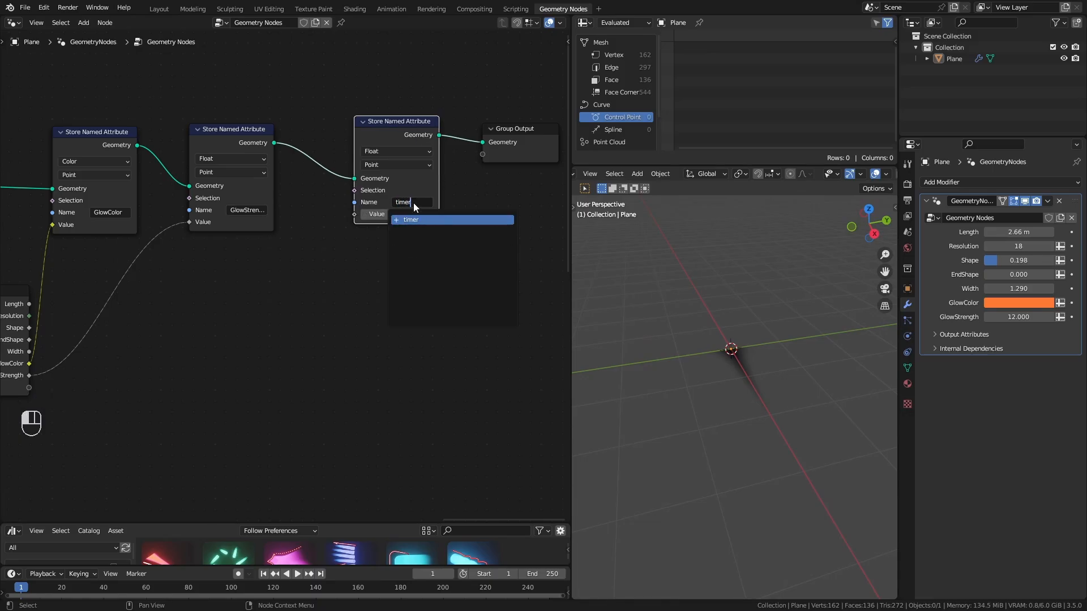
key(Return)
Add a Scene Time node and connect its Seconds output to the Value of the timer Store Named Attribute node
ctrl+middle_drag(395, 272, 358, 273)
key(shift+a)
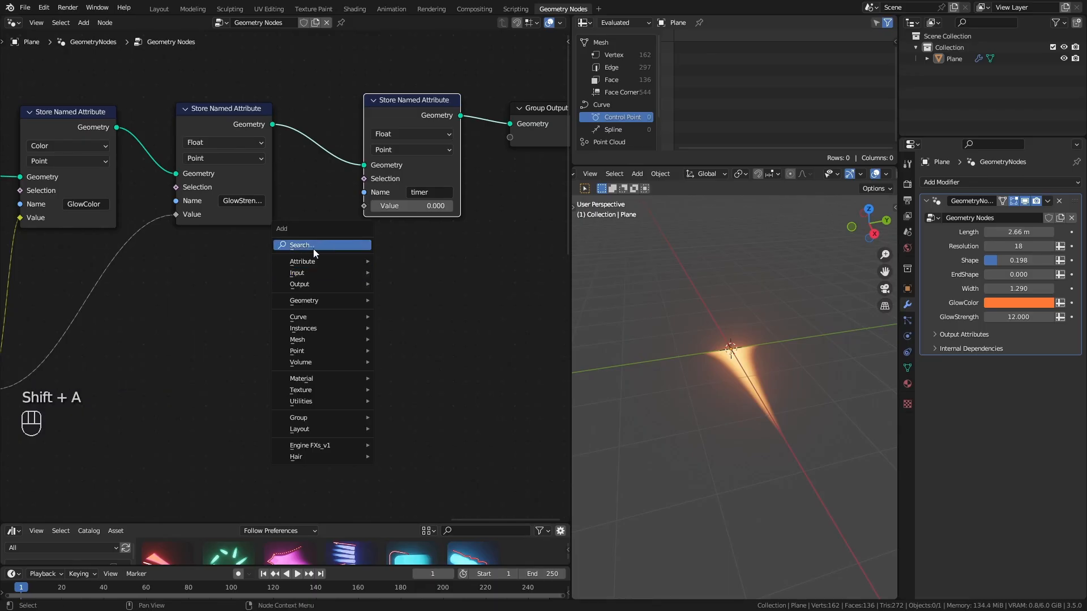
click(313, 245)
text(scene)
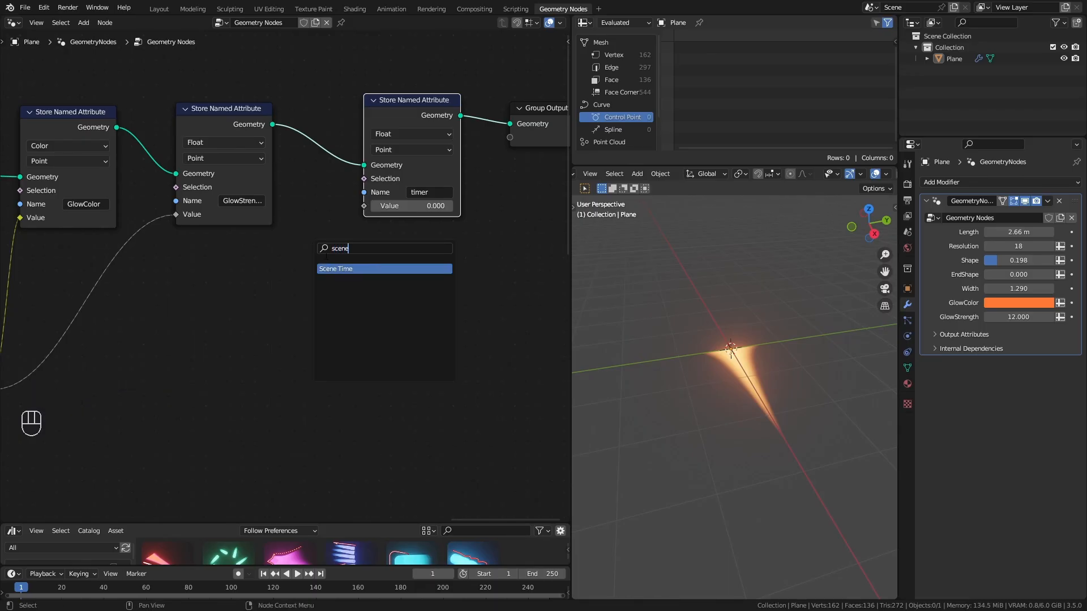
key(Return)
click(382, 266)
drag(451, 265, 497, 243)
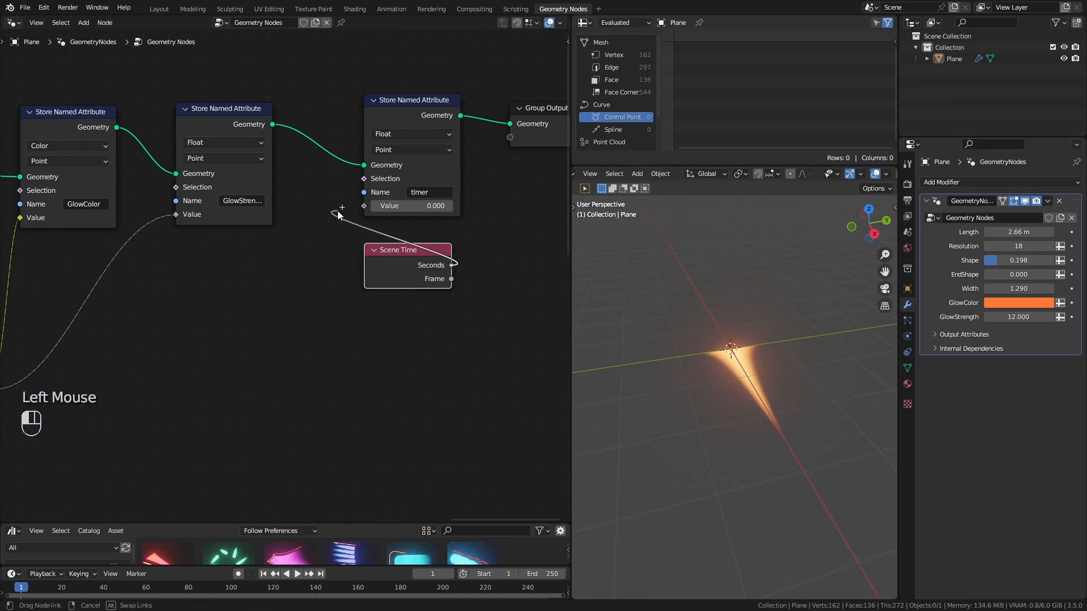
drag(366, 208, 364, 208)
drag(396, 259, 397, 247)
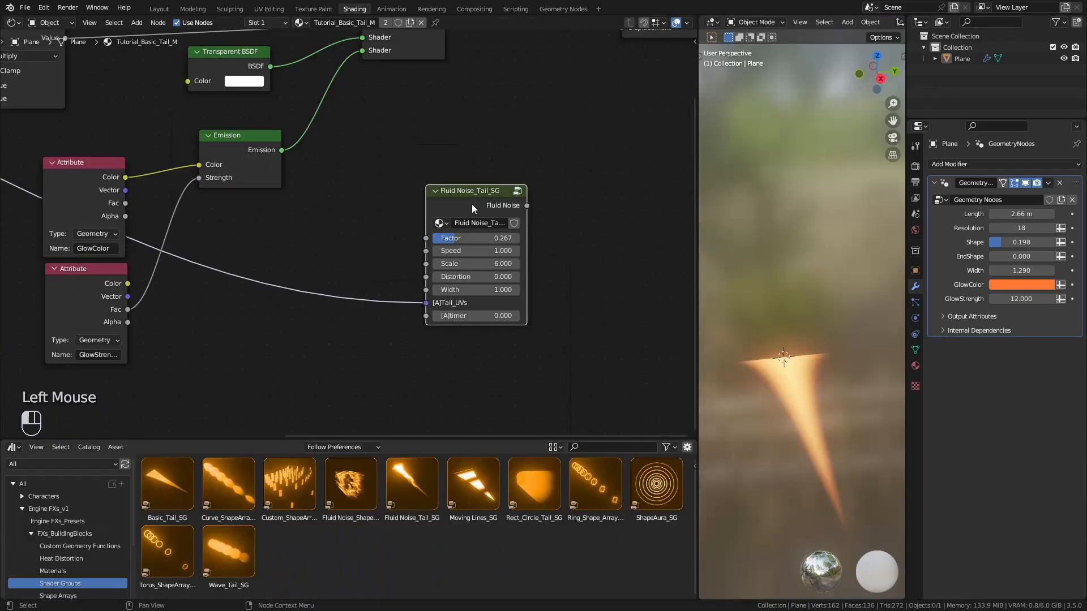
In the material, duplicate the GlowStrength Attribute node as timer and connect its Fac to the noise group's [A]timer input
drag(471, 204, 500, 159)
click(107, 308)
key(shift+d)
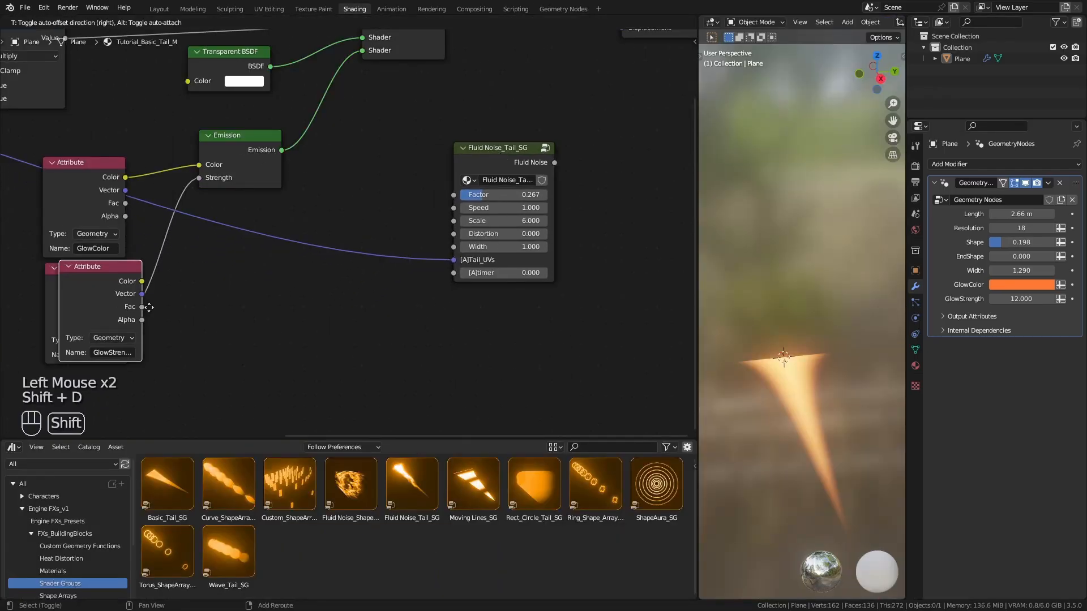
click(356, 364)
drag(375, 340, 453, 274)
middle_drag(596, 276, 453, 365)
Preview the Fluid Noise output on the tail, add a timeline area below the viewport and play the animation
ctrl+shift+click(371, 243)
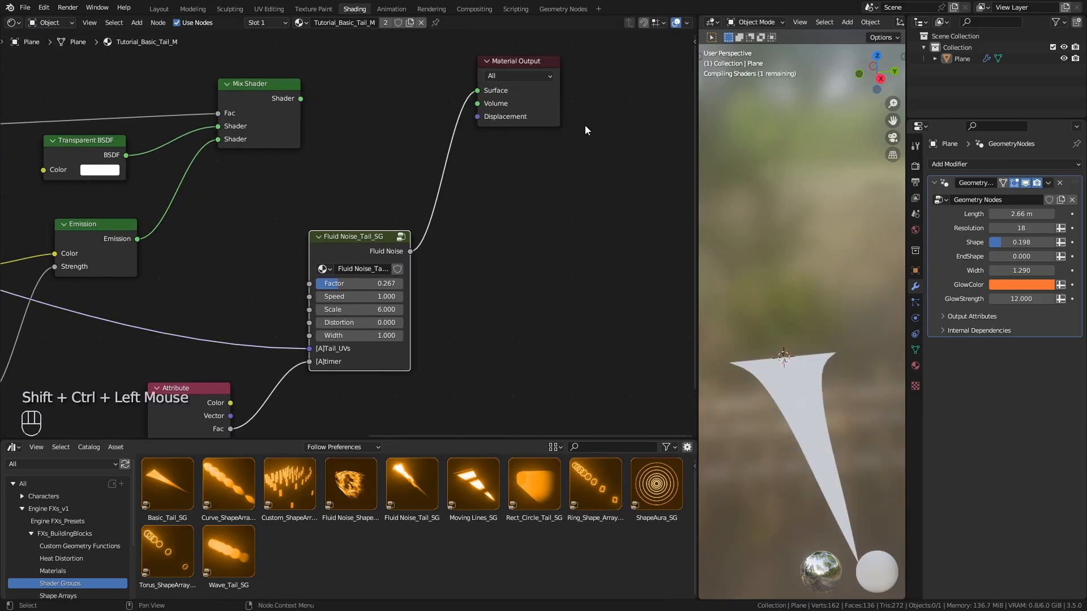
drag(625, 596, 625, 523)
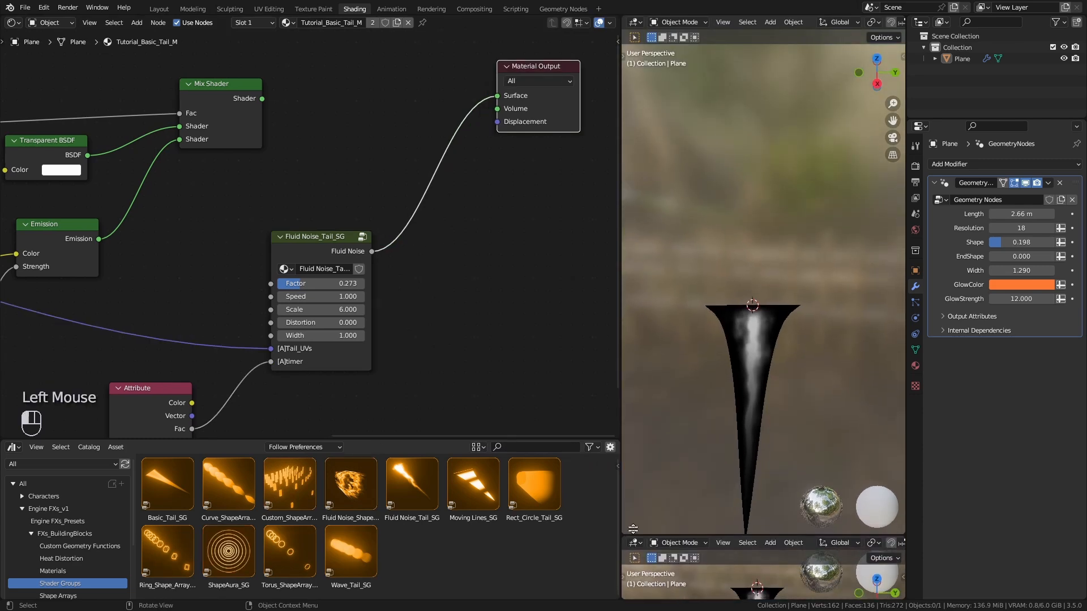
click(634, 531)
click(764, 429)
drag(779, 569, 900, 569)
drag(733, 570, 626, 570)
click(844, 530)
middle_drag(738, 422, 762, 420)
Try other Speed and Scale values on the Fluid Noise group, and return them to 1 and 6
drag(313, 297, 390, 297)
click(313, 298)
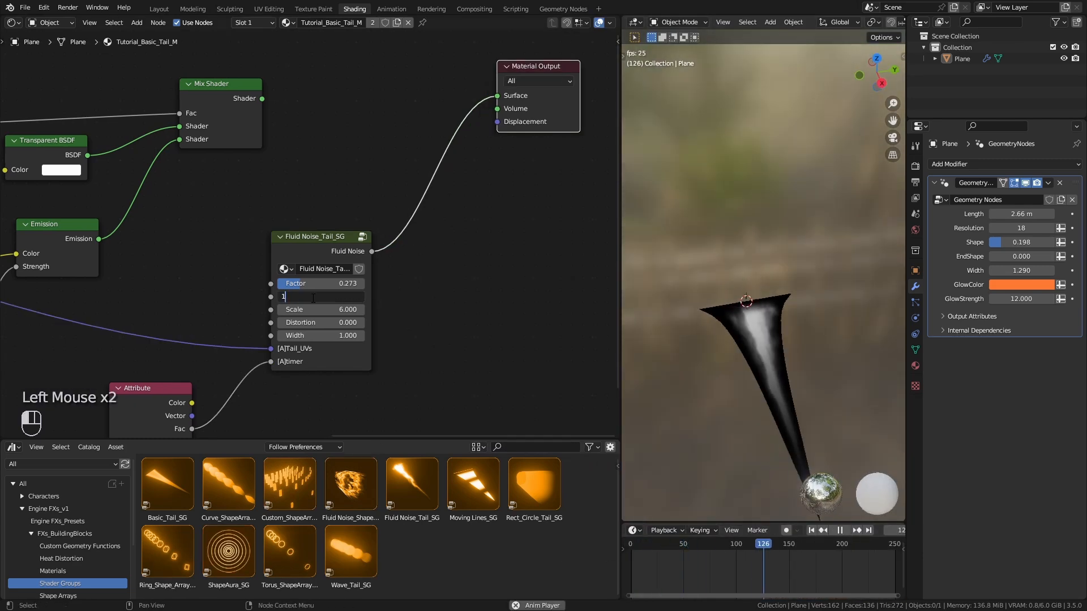
text(1)
key(Return)
drag(313, 310, 424, 310)
click(320, 310)
text(6)
key(Return)
Try a stronger Distortion on the Fluid Noise group, and set it back to 0
drag(318, 323, 351, 335)
click(318, 323)
text(0)
key(Return)
Open the Fluid Noise_Tail_SG group, examine its internal nodes and return to the material's node tree
click(337, 253)
key(Tab)
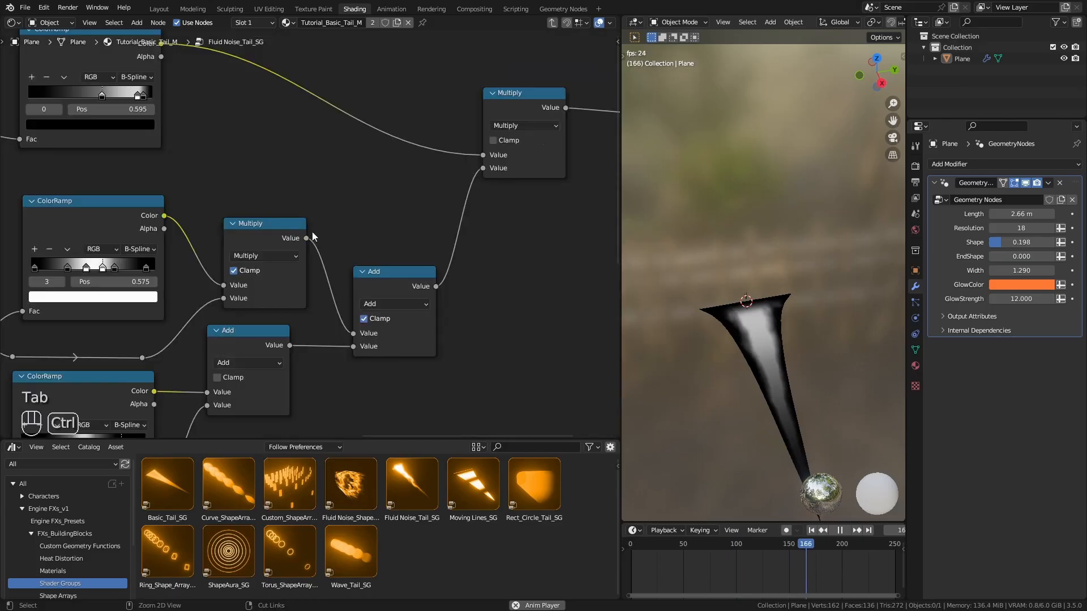
ctrl+middle_drag(313, 236, 272, 240)
middle_drag(98, 287, 253, 206)
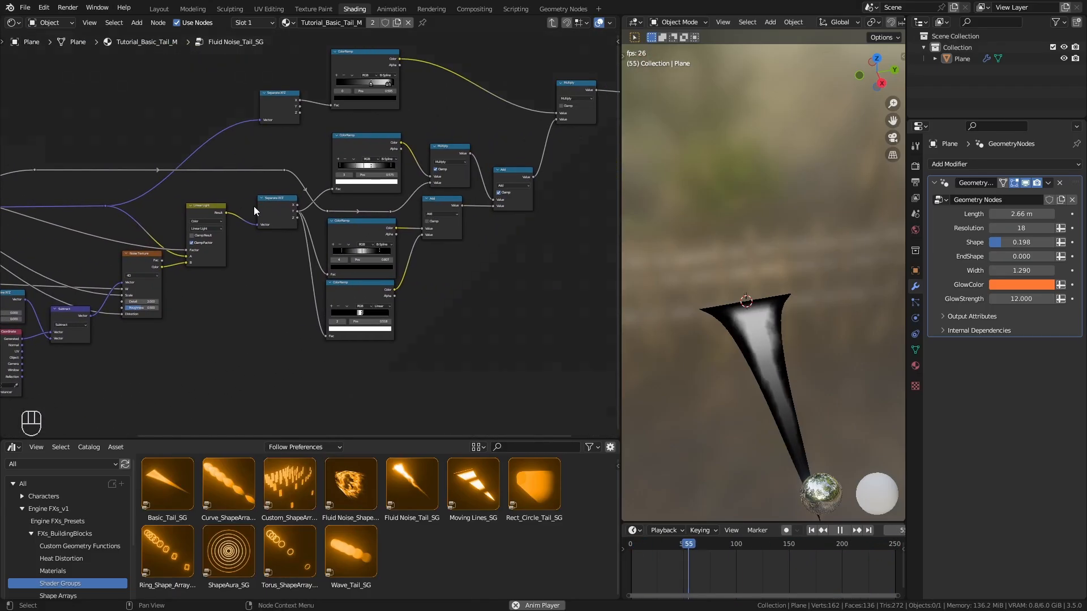
key(Tab)
Delete the Fluid Noise group and place a duplicate of the Tail_UVs Attribute node above the timer attribute
key(x)
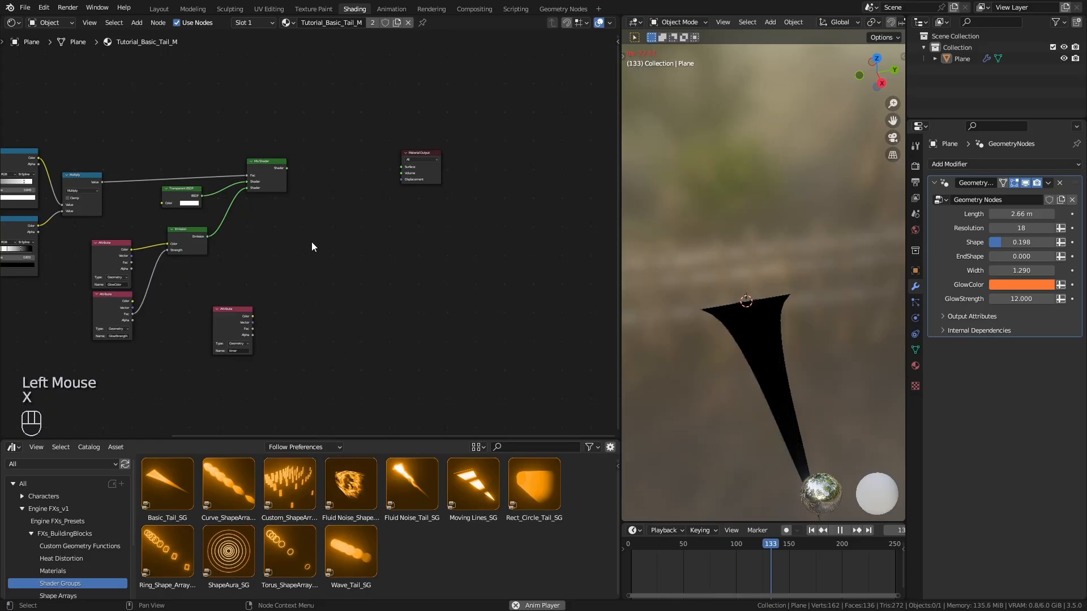
key(shift+d)
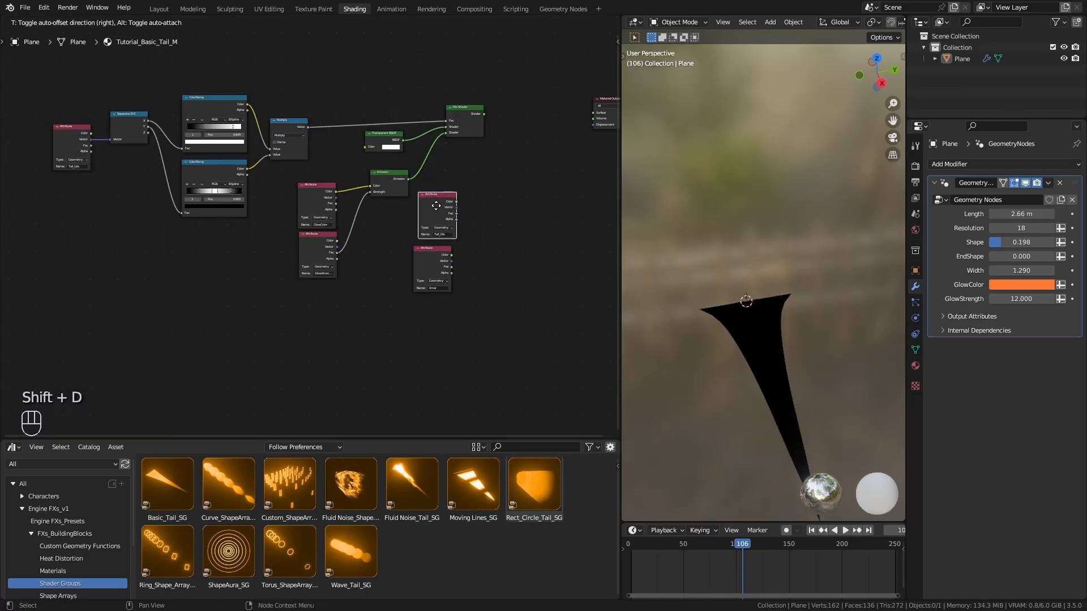
click(435, 206)
ctrl+middle_drag(493, 318, 310, 351)
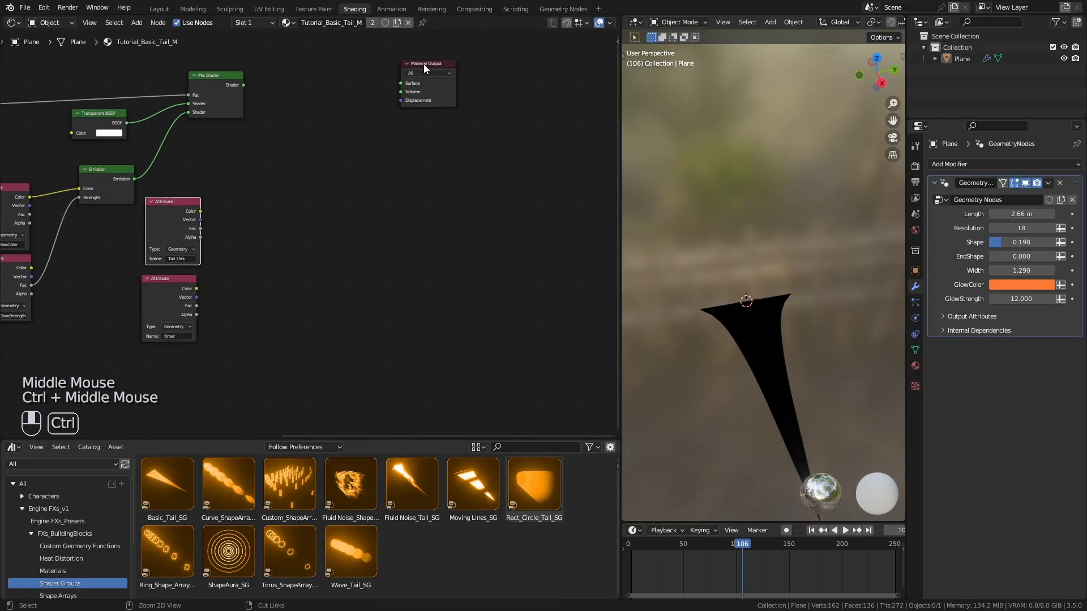
drag(424, 65, 501, 63)
click(170, 306)
Connect the copied Tail_UVs attribute's Vector to a new Separate XYZ node and preview its X output
ctrl+shift+click(170, 217)
ctrl+shift+click(170, 217)
drag(200, 219, 340, 277)
text(xyz)
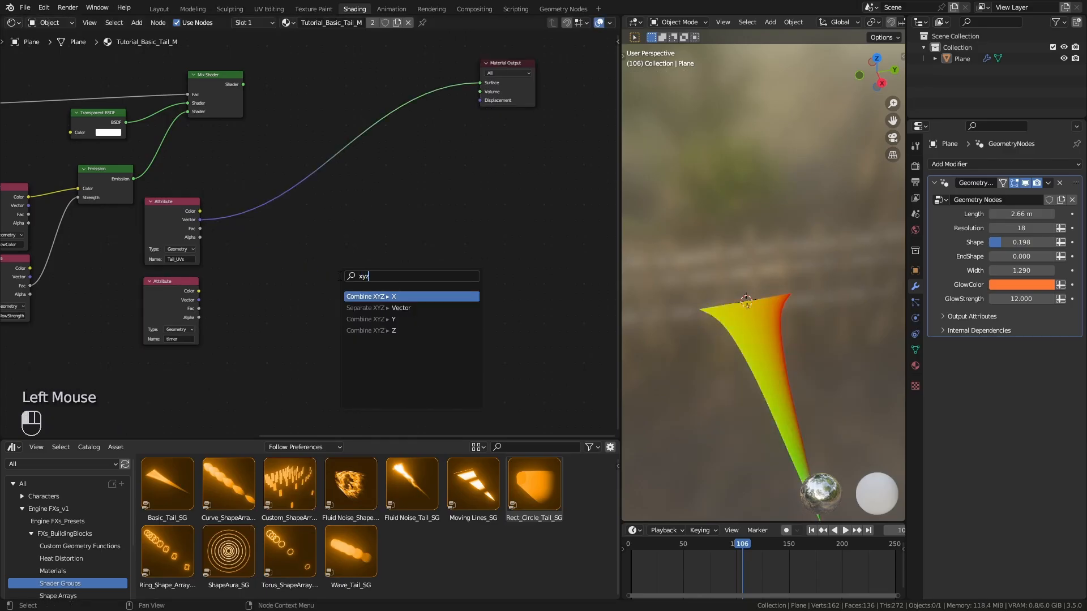
click(371, 308)
click(280, 205)
ctrl+shift+click(279, 205)
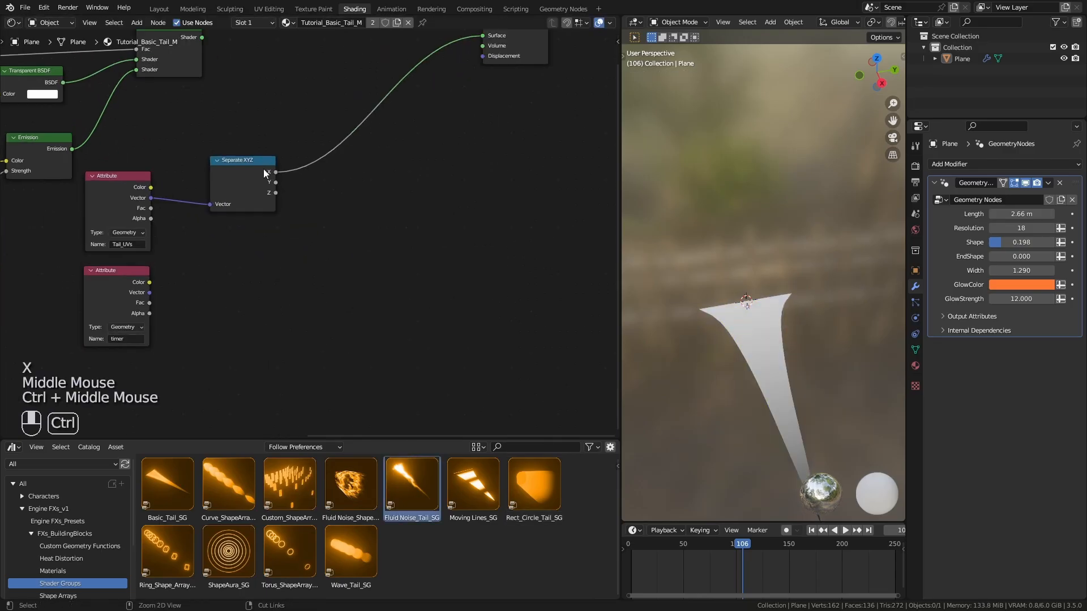
Insert a B-Spline ColorRamp after the X output and shape it with black ends and a white stop at 0.705
key(q)
click(293, 182)
click(293, 183)
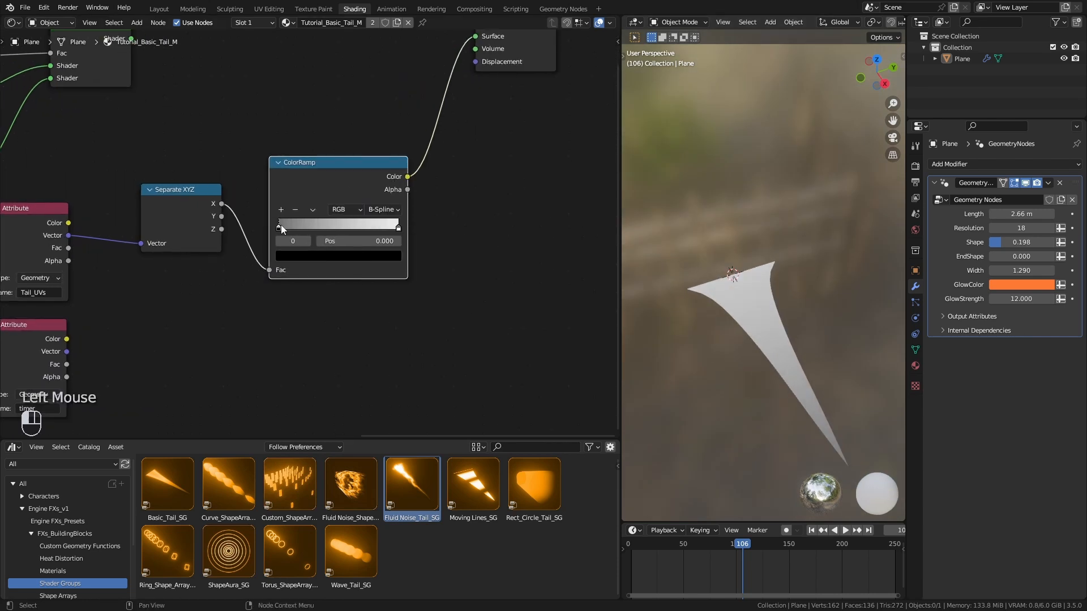
drag(281, 226, 316, 230)
click(342, 229)
click(338, 256)
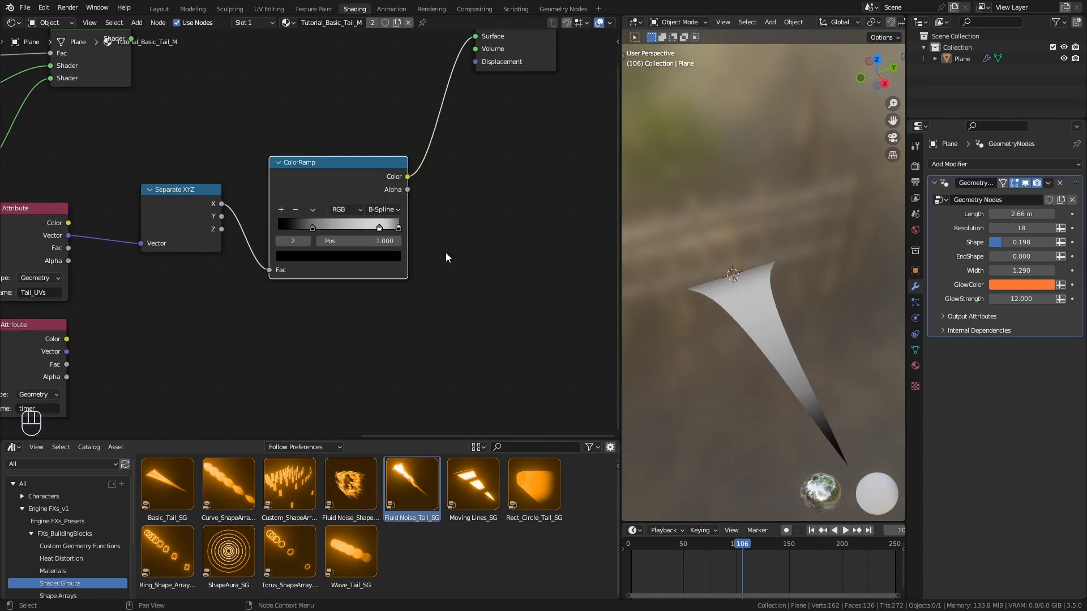
click(446, 253)
mouse_move(379, 228)
mouse_down()
mouse_move(393, 228)
mouse_move(372, 238)
mouse_move(361, 230)
mouse_up()
Move the ColorRamp up, connect a second ColorRamp to the Separate XYZ node's Y output and preview it
scroll(306, 227, down, 3)
drag(328, 179, 328, 154)
drag(328, 155, 328, 89)
drag(238, 219, 319, 292)
text(ram)
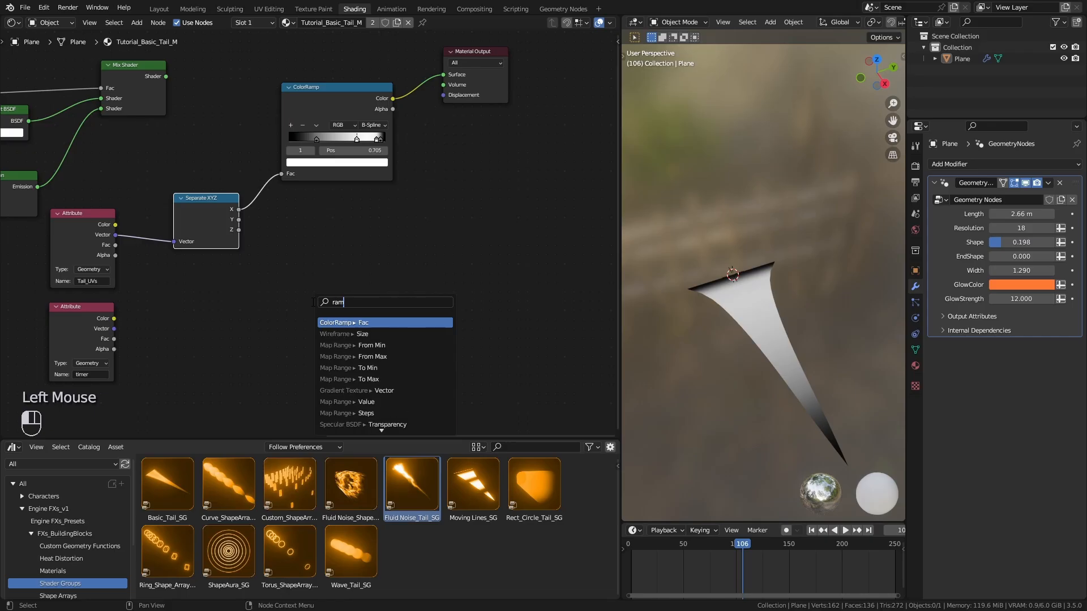
key(Return)
click(283, 206)
ctrl+shift+click(334, 221)
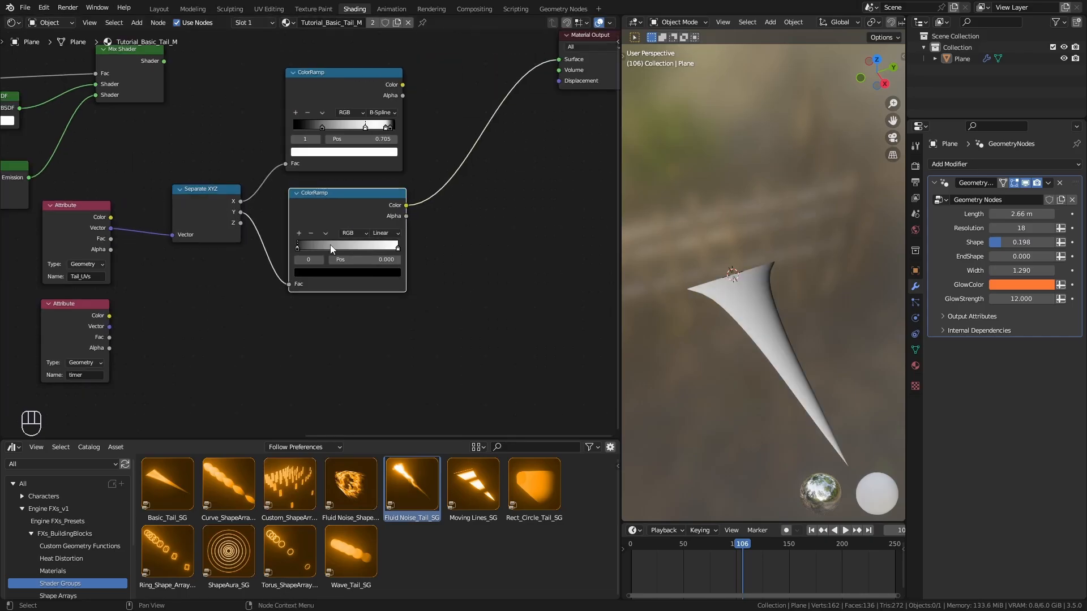
Set the second ColorRamp to B-Spline with black ends and two white middle stops, placing stop 2 at 0.559
click(398, 248)
click(347, 273)
mouse_move(378, 136)
mouse_down()
mouse_move(377, 203)
mouse_move(377, 134)
mouse_up()
click(299, 234)
click(347, 272)
click(298, 233)
click(347, 272)
scroll(318, 237, up, 4)
drag(325, 252, 351, 252)
drag(357, 252, 365, 252)
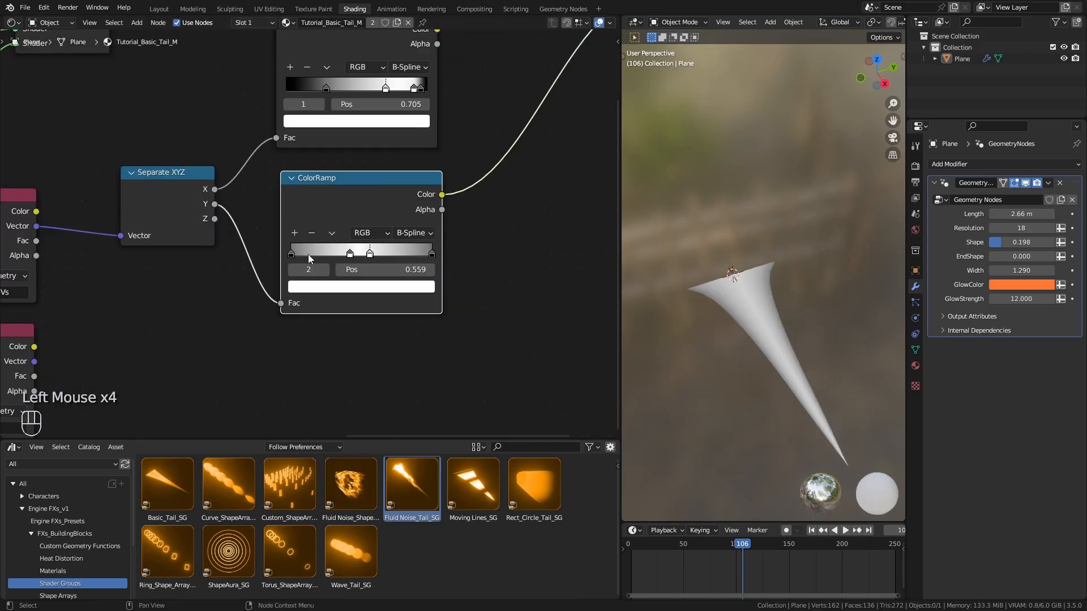
Pull the second ColorRamp's black end stops inward, placing stop 3 at 0.791
drag(290, 252, 314, 252)
drag(425, 253, 402, 260)
scroll(402, 263, down, 3)
middle_drag(402, 263, 357, 191)
drag(358, 185, 354, 185)
Add a Multiply math node combining both ColorRamps' Color outputs and preview its result on the tail
middle_drag(499, 98, 429, 214)
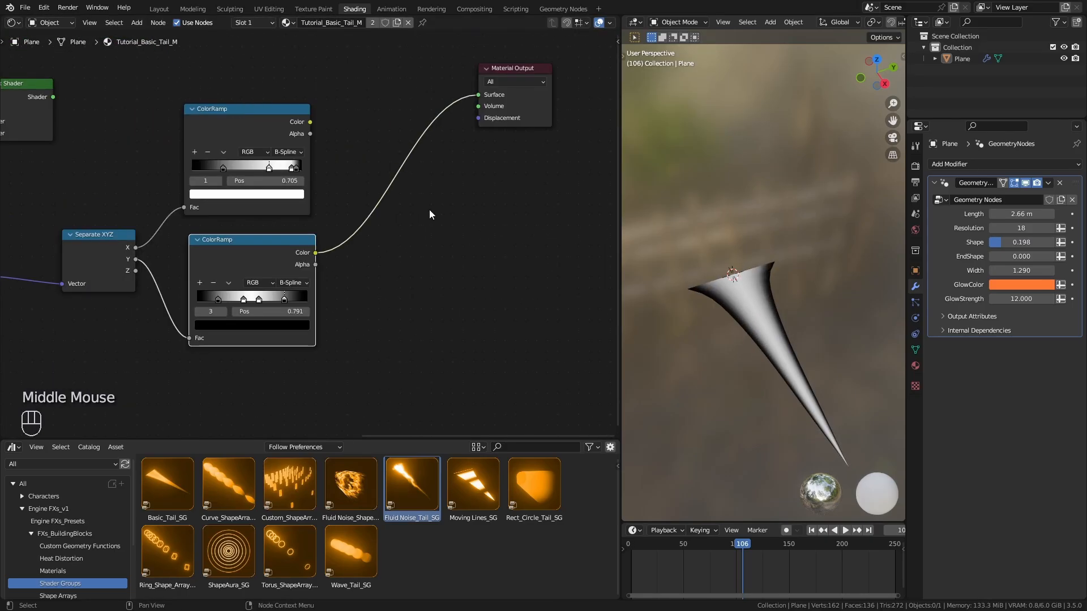
key(shift+a)
text(mult)
click(460, 354)
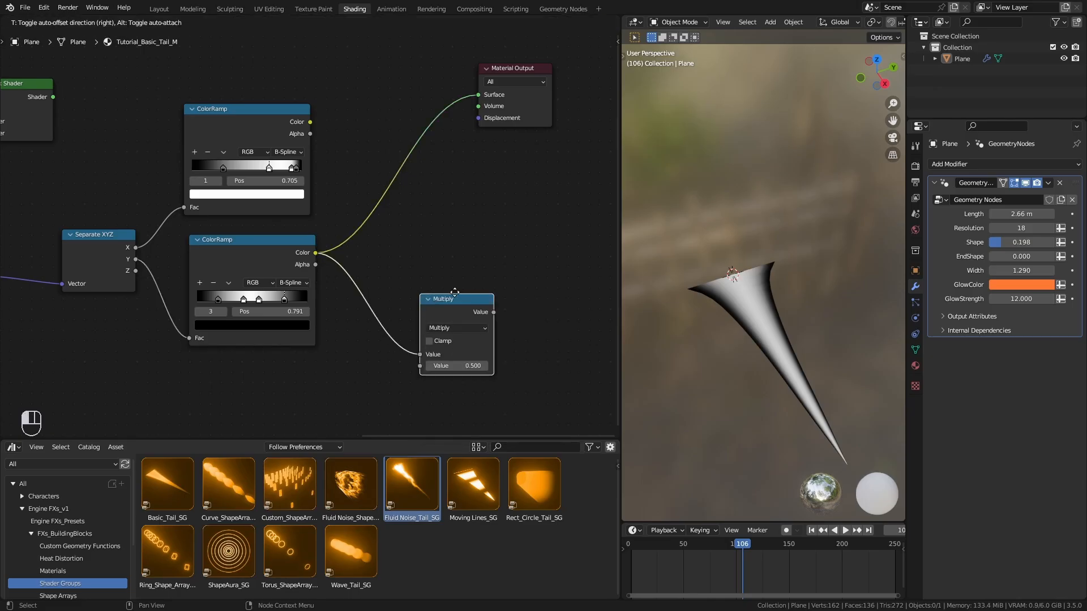
click(416, 175)
drag(310, 122, 375, 193)
ctrl+shift+click(419, 140)
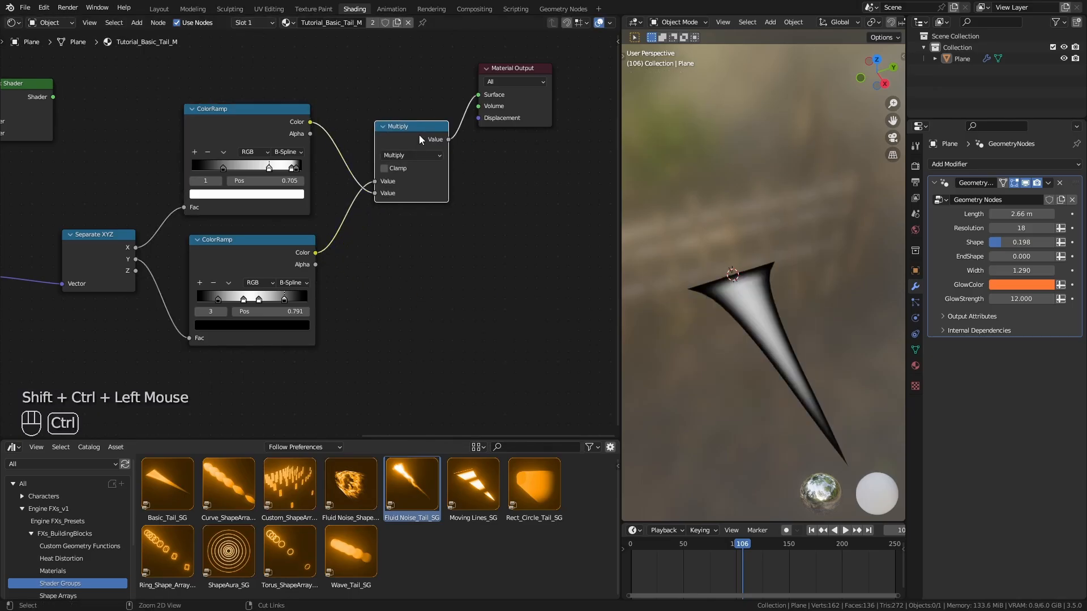
Shift the Material Output, Separate XYZ, both ColorRamps and Multiply nodes away from the Tail_UVs attribute to free space
drag(553, 69, 619, 71)
mouse_move(432, 262)
middle_down()
mouse_move(483, 223)
mouse_move(414, 262)
middle_up()
scroll(414, 261, down, 1)
drag(130, 90, 554, 375)
drag(239, 153, 443, 141)
Add a Noise Texture node in the free space beside the timer attribute
middle_drag(227, 350, 332, 264)
click(258, 310)
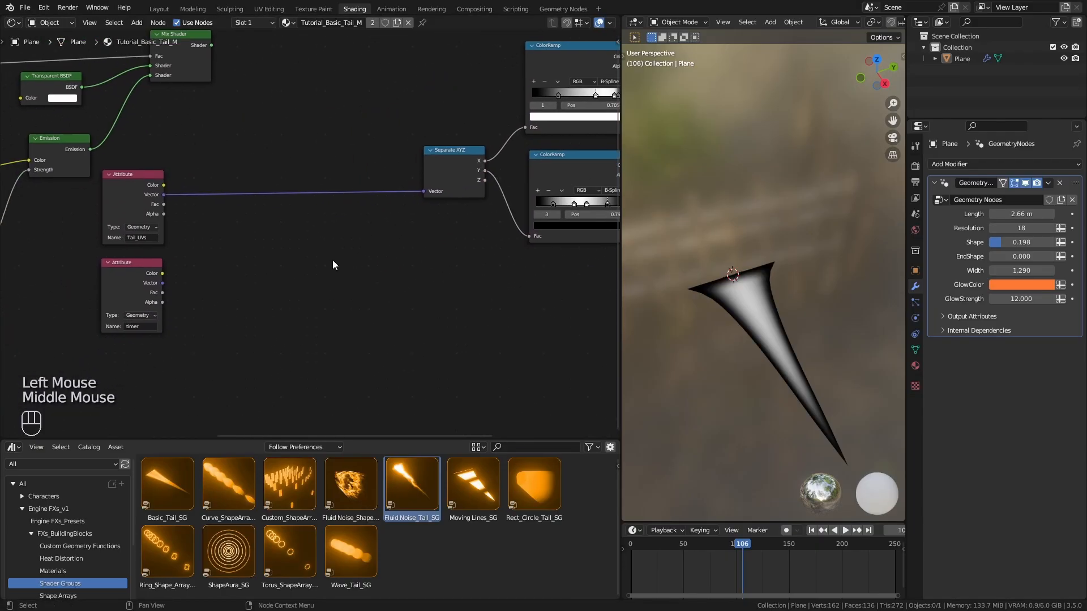
key(shift+a)
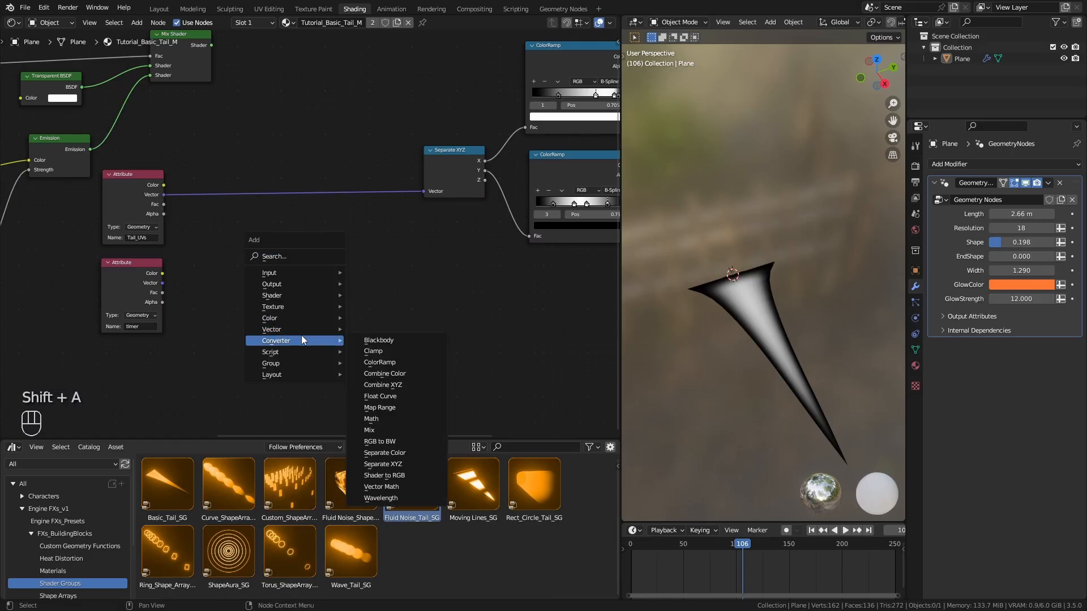
mouse_move(302, 311)
click(384, 424)
click(342, 229)
Insert a color Mix node between the Tail_UVs Vector output and Separate XYZ, and feed the Noise Texture's Color into B
ctrl+middle_drag(342, 229, 350, 232)
click(350, 232)
key(q)
click(395, 270)
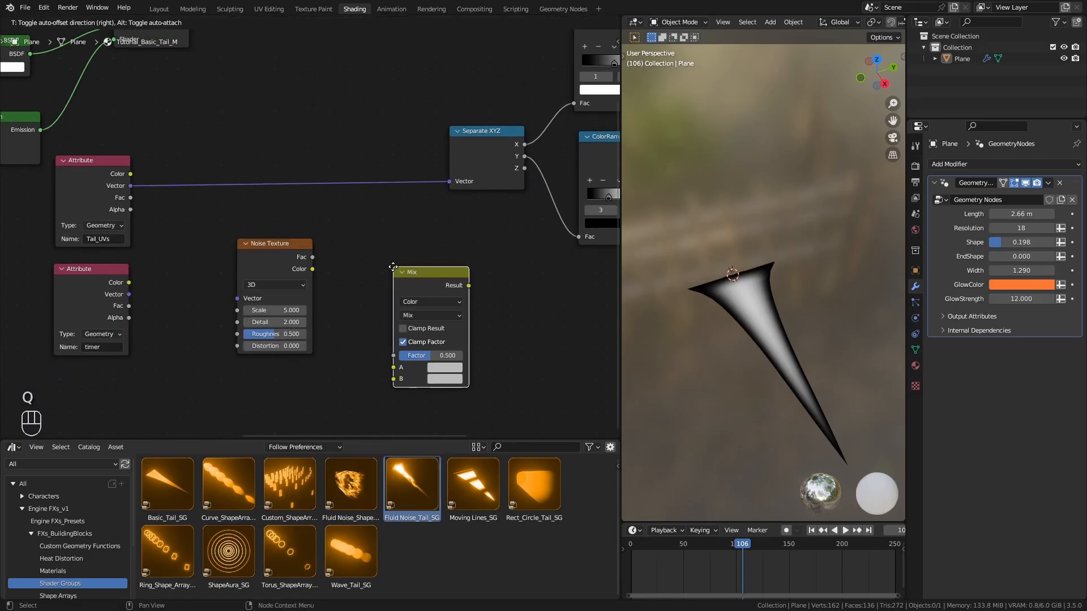
click(352, 96)
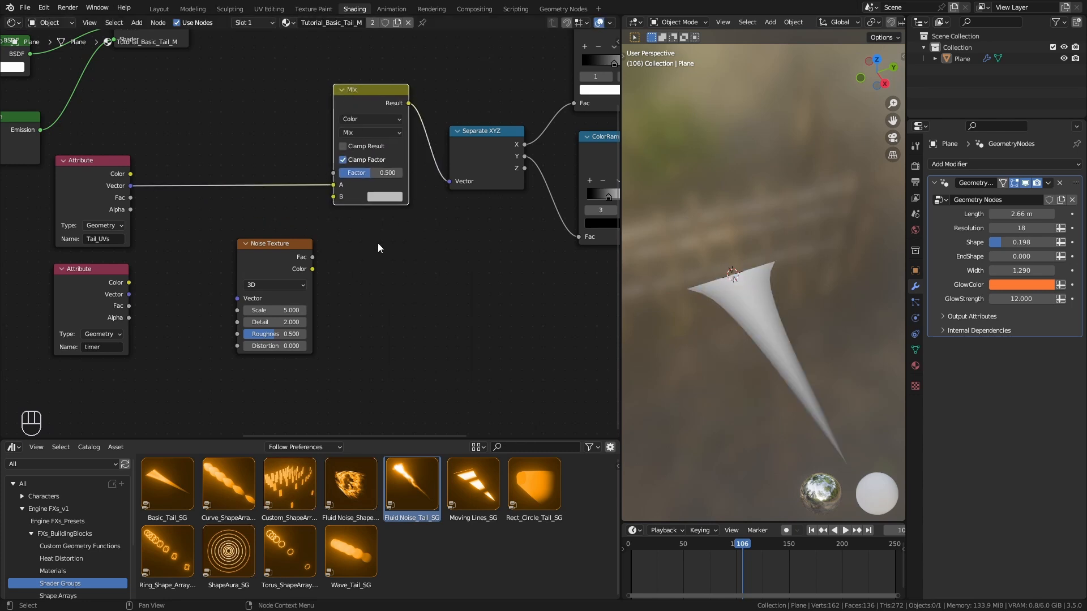
drag(313, 270, 333, 197)
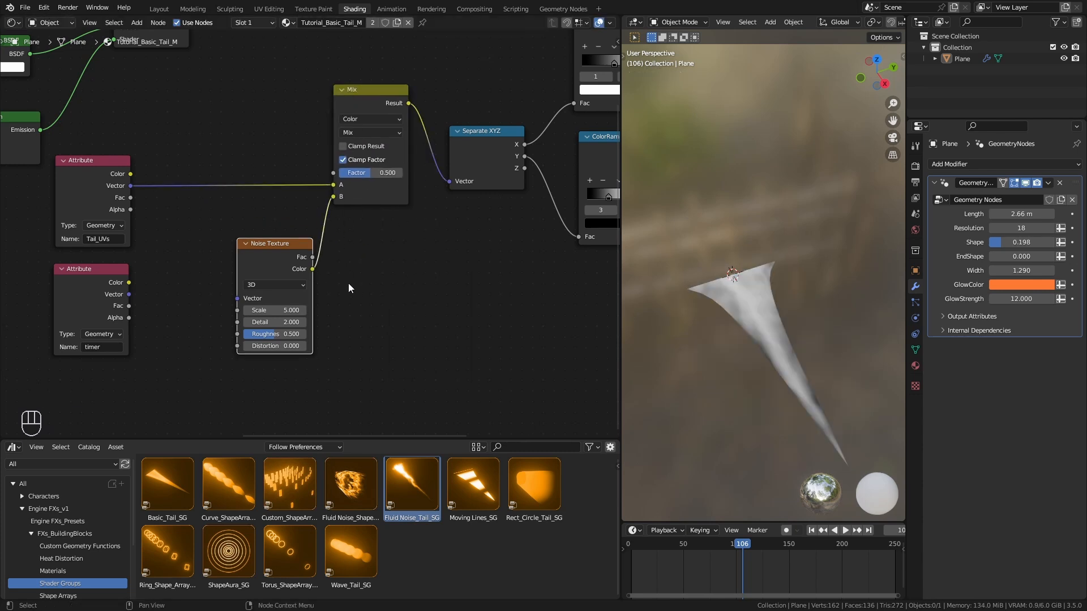
Set the Mix node's blending mode to Linear Light with a Factor of 0.150
ctrl+middle_drag(323, 198, 388, 265)
click(390, 120)
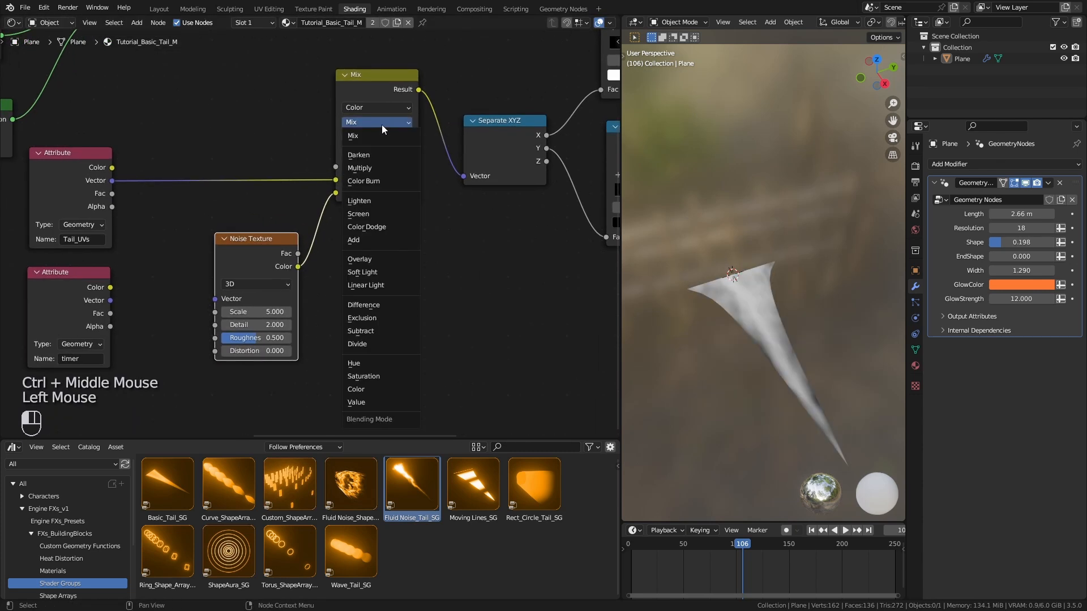
click(382, 282)
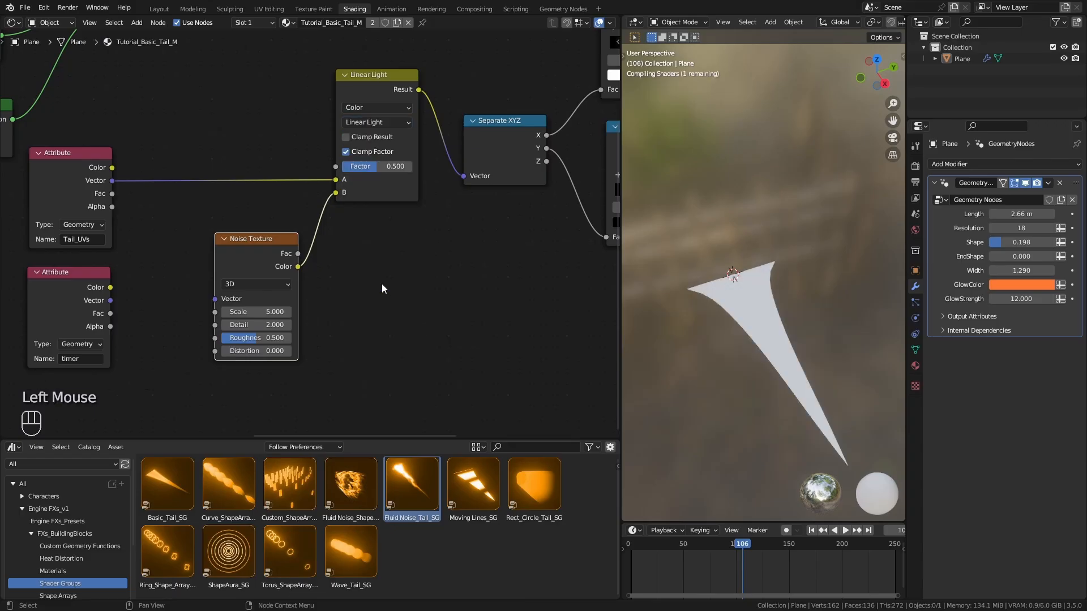
mouse_move(392, 167)
mouse_down()
mouse_move(356, 167)
mouse_move(369, 166)
mouse_up()
Set the Noise Texture to 4D with Scale 12.800, Detail 6.300, Roughness 0.183 and Distortion -0.800
drag(252, 312, 241, 351)
click(246, 286)
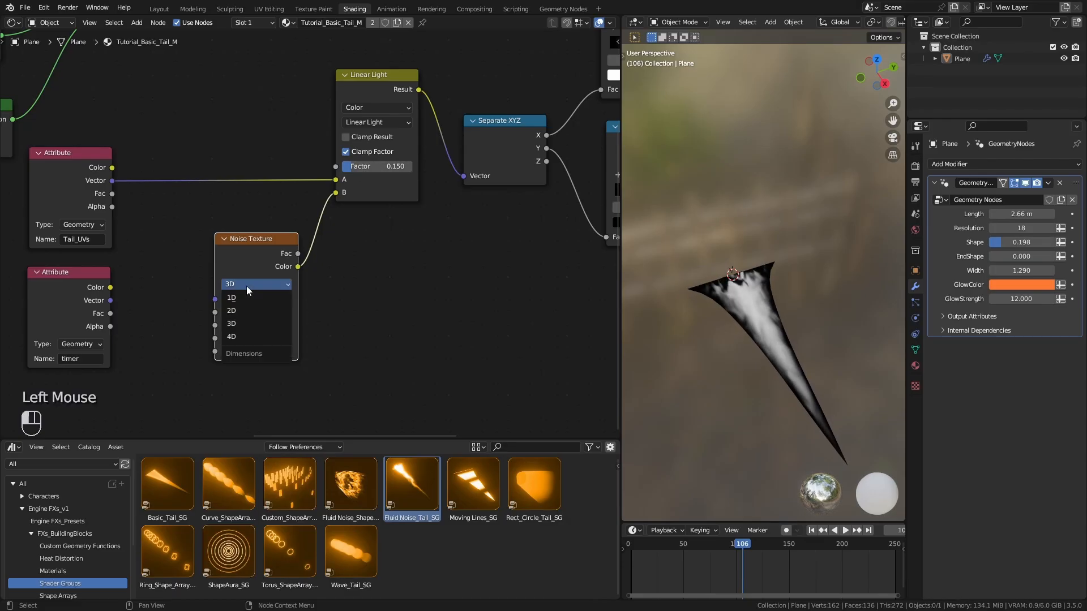
click(243, 328)
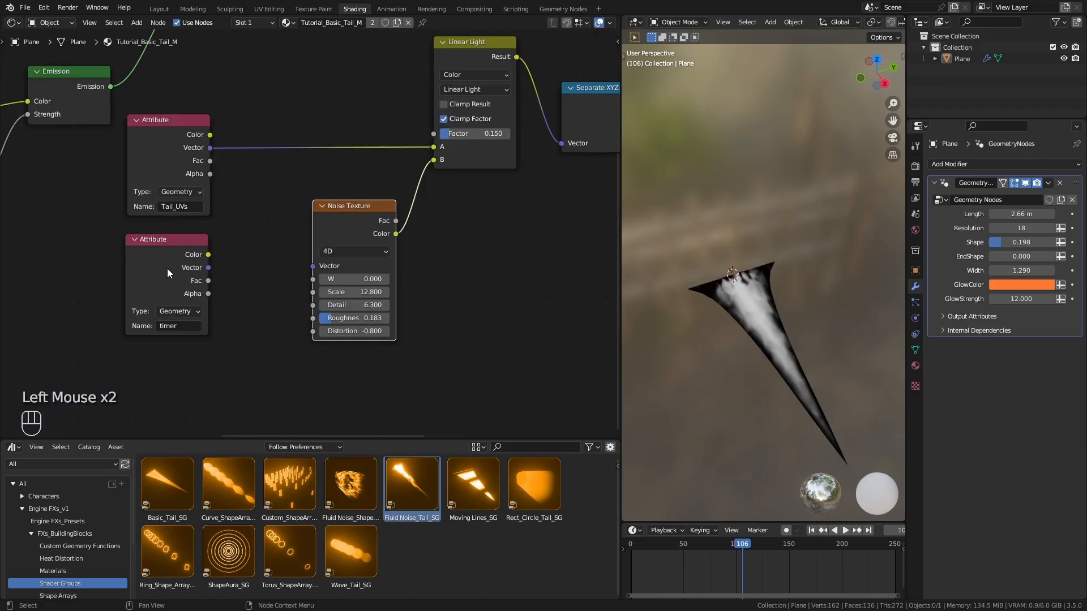
Add a Texture Coordinate node without Mapping and link its Generated output to the Noise Texture's Vector
drag(168, 269, 163, 312)
click(328, 215)
key(ctrl+t)
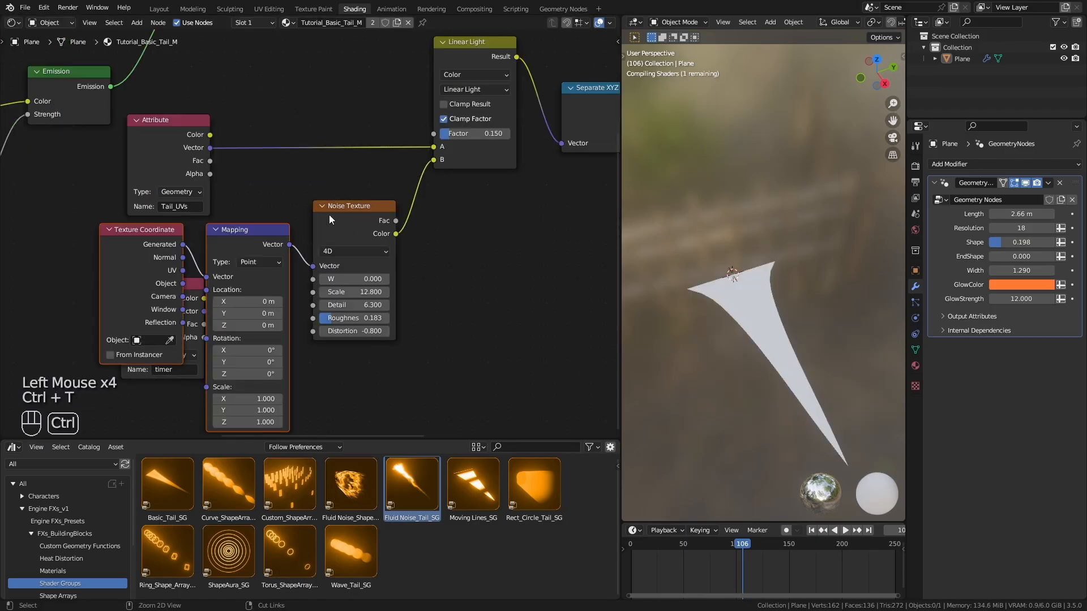
click(227, 239)
key(x)
click(184, 246)
drag(183, 245, 313, 266)
Connect the timer attribute's Fac output to the Noise Texture's W input
mouse_move(139, 370)
mouse_down()
mouse_move(144, 428)
mouse_move(149, 375)
mouse_up()
drag(355, 221, 413, 221)
shift+drag(355, 220, 397, 221)
drag(193, 358, 312, 221)
Play the animation to check the noise movement on the tail and return to frame 1
drag(743, 548, 659, 549)
click(846, 532)
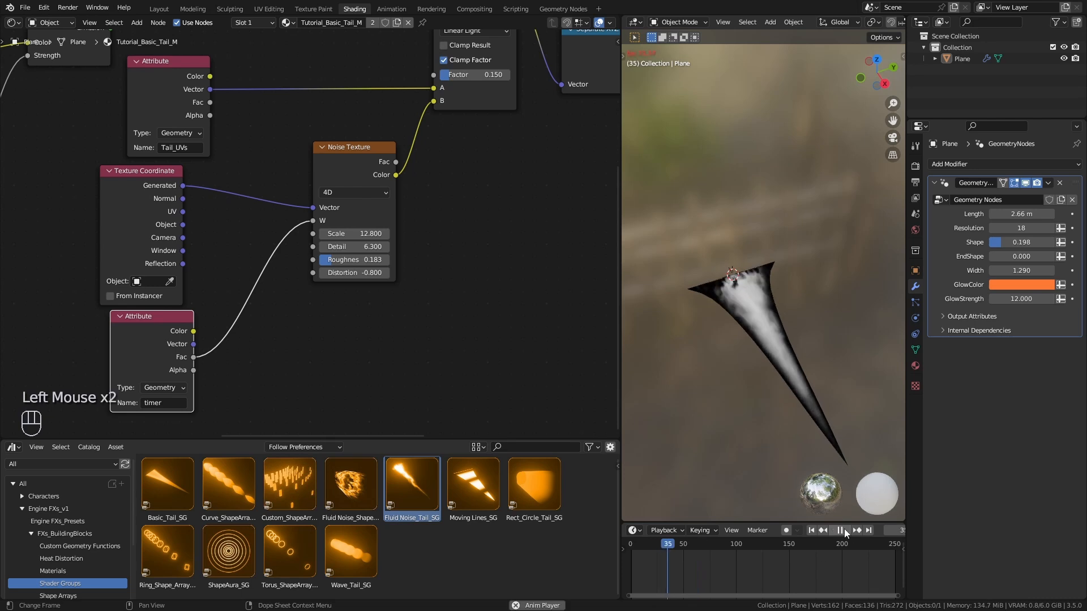
click(841, 531)
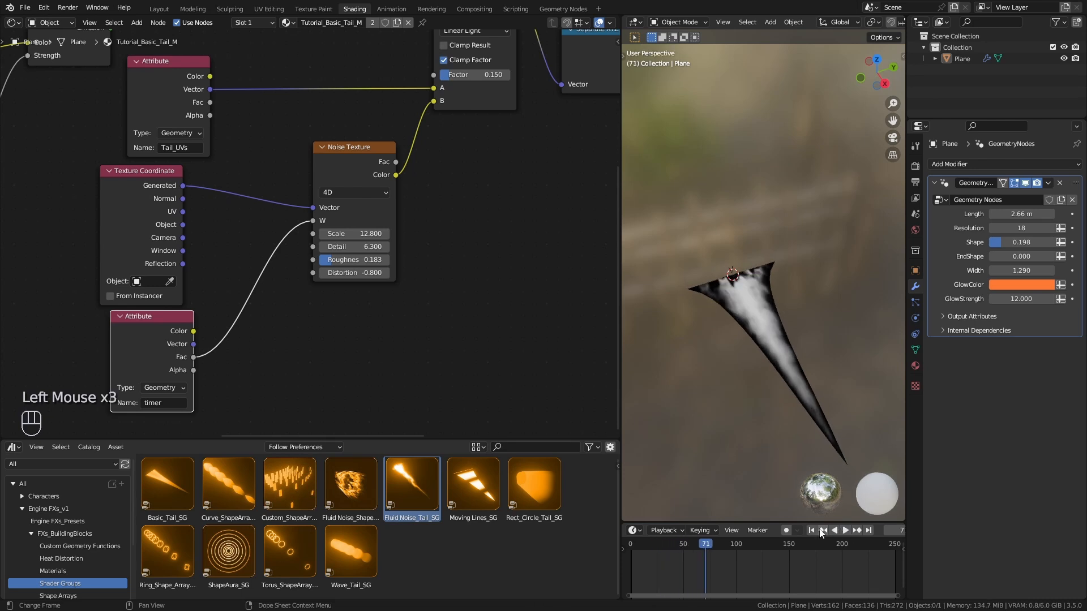
click(812, 531)
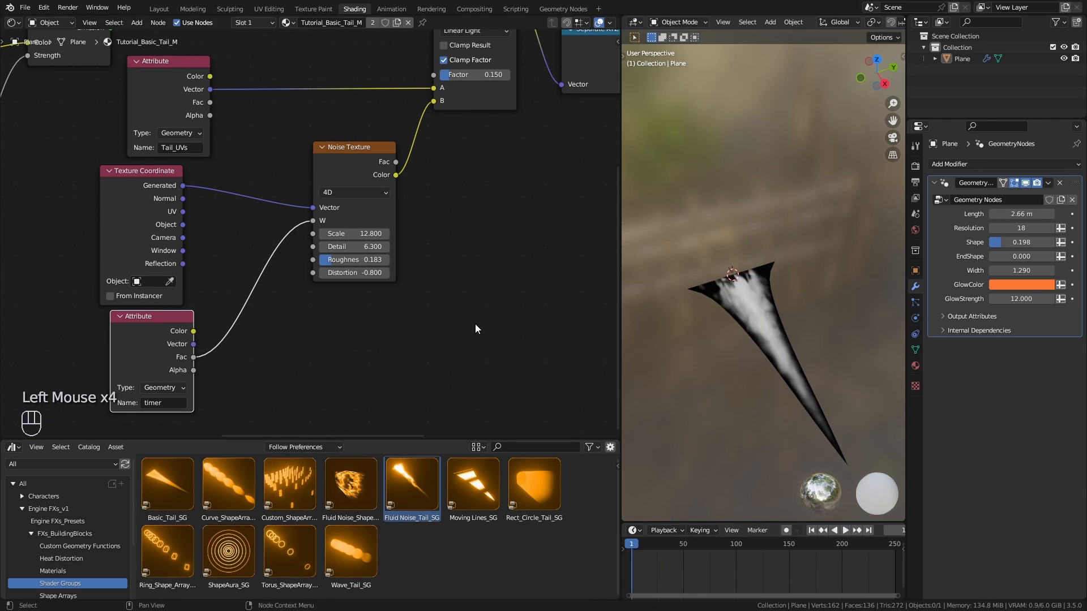
Add outer end stops to the lower ColorRamp and rearrange its black inner stops, placing stop 1 at 0.277
middle_drag(357, 259, 143, 327)
scroll(319, 239, down, 2)
middle_drag(532, 170, 285, 216)
click(315, 239)
click(296, 239)
click(317, 270)
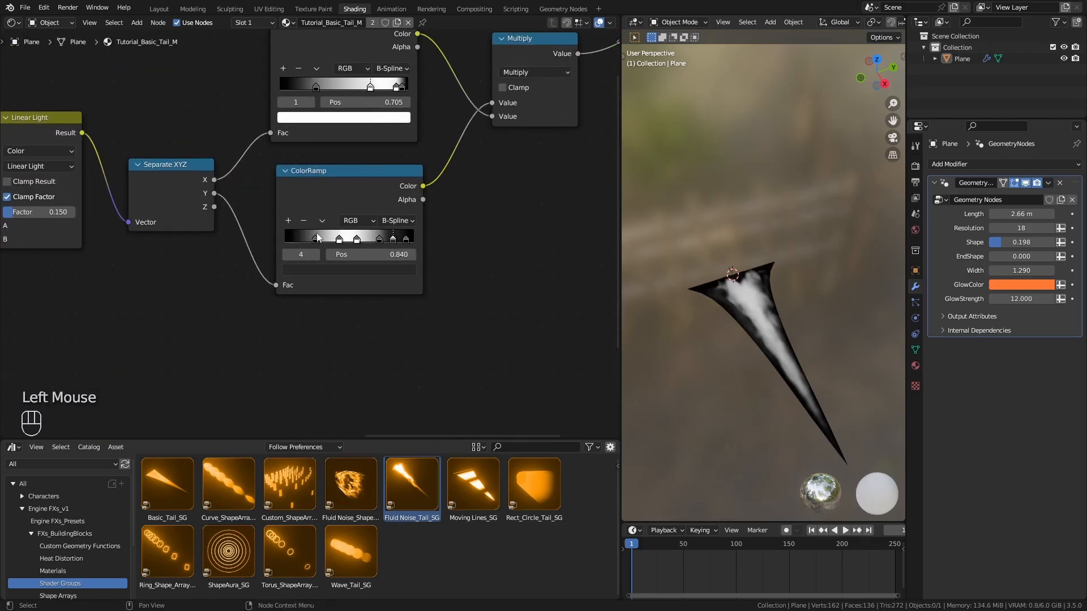
drag(295, 240, 290, 240)
drag(406, 239, 408, 239)
drag(380, 240, 321, 239)
Duplicate the lower ColorRamp with its input link, preview the copy on the tail and reposition its stops
ctrl+middle_drag(321, 240, 321, 272)
click(360, 198)
key(ctrl+shift+d)
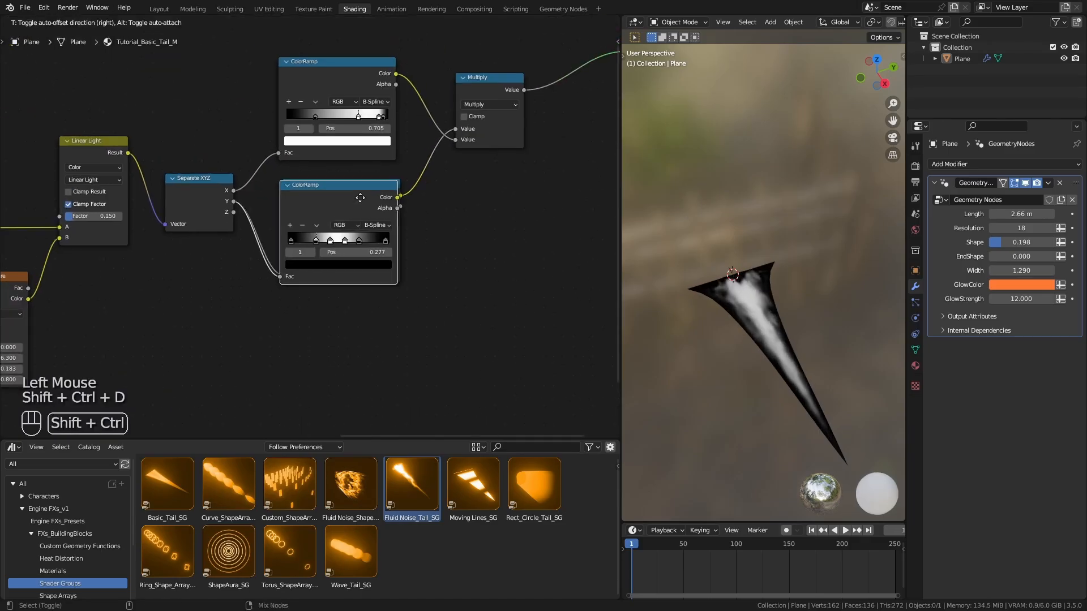
click(364, 310)
ctrl+middle_drag(444, 380, 435, 278)
ctrl+middle_drag(434, 351, 411, 324)
ctrl+shift+click(373, 252)
drag(341, 323, 335, 324)
mouse_move(321, 324)
mouse_down()
mouse_move(351, 324)
mouse_move(277, 323)
mouse_up()
Duplicate the Multiply node as an Add node that combines the two lower ColorRamps and feeds the Multiply node
ctrl+middle_drag(532, 102, 381, 257)
drag(473, 86, 578, 86)
drag(310, 144, 447, 120)
key(shift+d)
click(313, 217)
click(318, 235)
click(307, 261)
ctrl+middle_drag(307, 260, 308, 238)
drag(214, 394, 277, 279)
drag(314, 213, 308, 206)
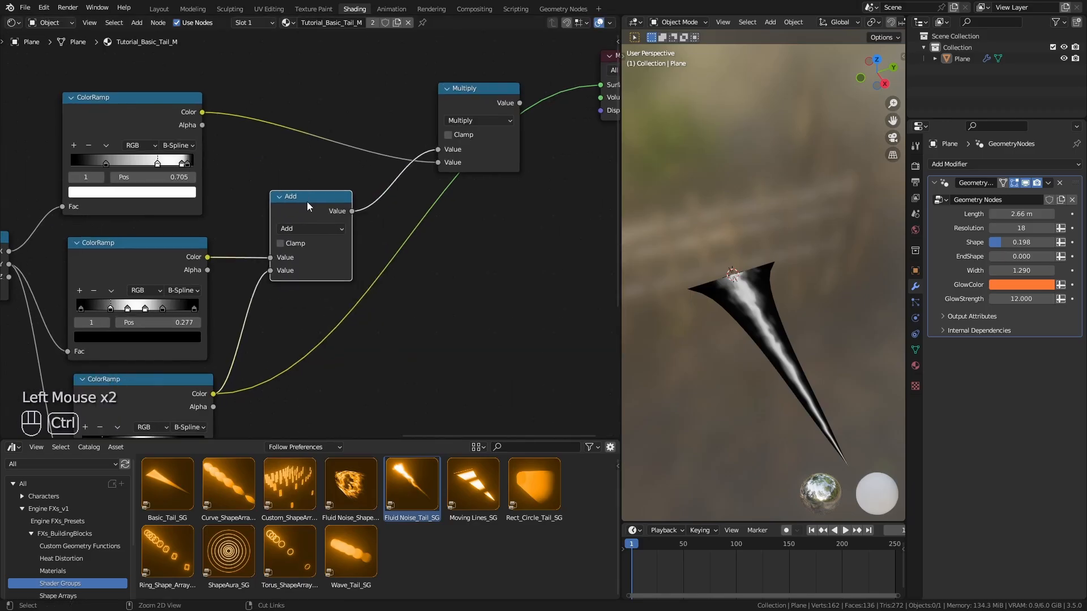
Preview the middle ColorRamp, Add and Multiply outputs in turn on the tail, and scrub the animation to frame 47
ctrl+shift+click(181, 247)
ctrl+shift+click(320, 207)
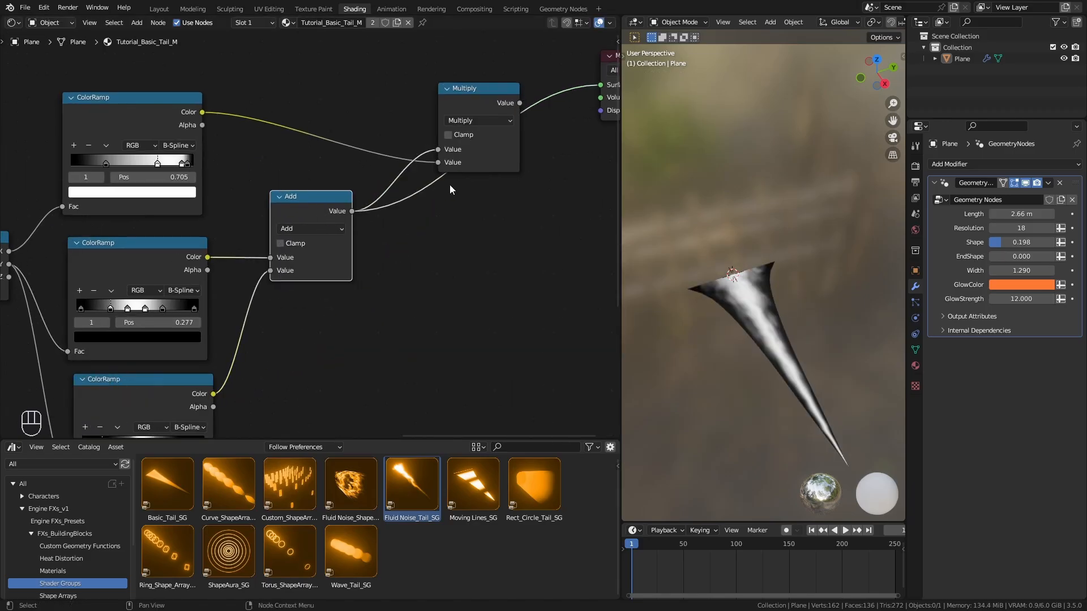
ctrl+shift+click(442, 170)
middle_drag(311, 369, 284, 279)
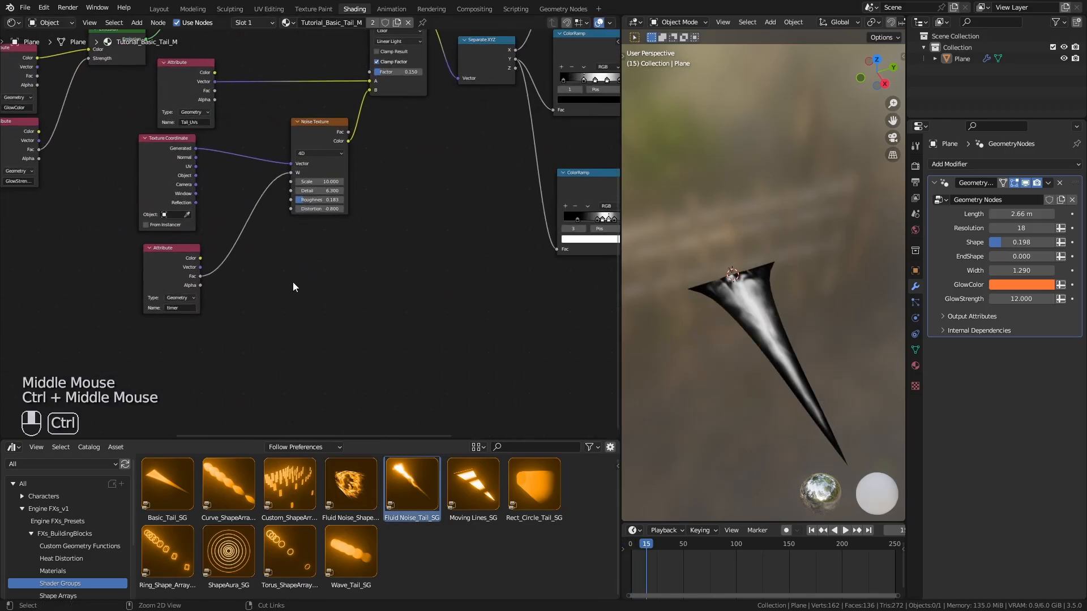
drag(650, 546, 680, 545)
Make room around the timer attribute and Noise Texture, and add a Value node labelled Speed
ctrl+middle_drag(351, 368, 388, 318)
drag(246, 298, 199, 297)
middle_drag(481, 240, 412, 274)
drag(367, 150, 405, 150)
key(shift+a)
click(282, 239)
text(val)
click(300, 259)
click(249, 376)
key(F2)
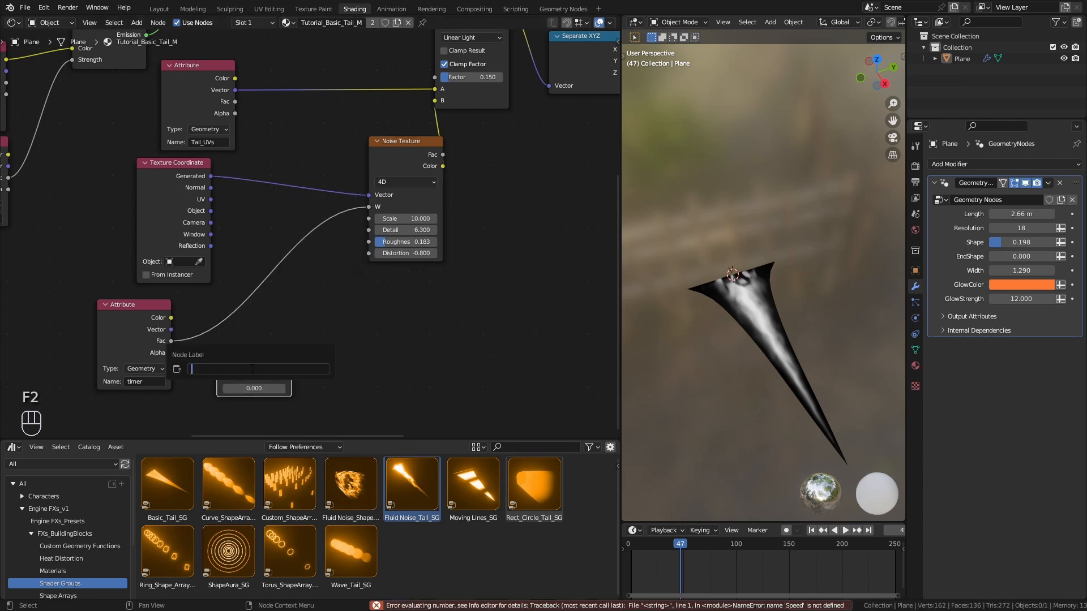
text(Speed)
key(Return)
key(Return)
Add a Multiply math node combining the timer's Fac with a Speed value of 2.000, and route it into the Noise Texture's W
drag(238, 375, 104, 416)
middle_drag(217, 395, 262, 281)
key(q)
key(q)
click(237, 231)
click(191, 212)
click(226, 253)
click(226, 318)
middle_drag(157, 374, 157, 357)
drag(73, 339, 87, 339)
drag(128, 349, 190, 286)
drag(77, 226, 76, 227)
drag(225, 217, 211, 213)
drag(233, 374, 64, 226)
drag(202, 213, 191, 230)
Insert a Subtract vector math node between the Generated output and the Noise Texture's Vector, testing its X offset at 4.760
click(341, 294)
ctrl+middle_drag(347, 289, 370, 312)
drag(313, 160, 377, 145)
middle_drag(281, 315, 310, 311)
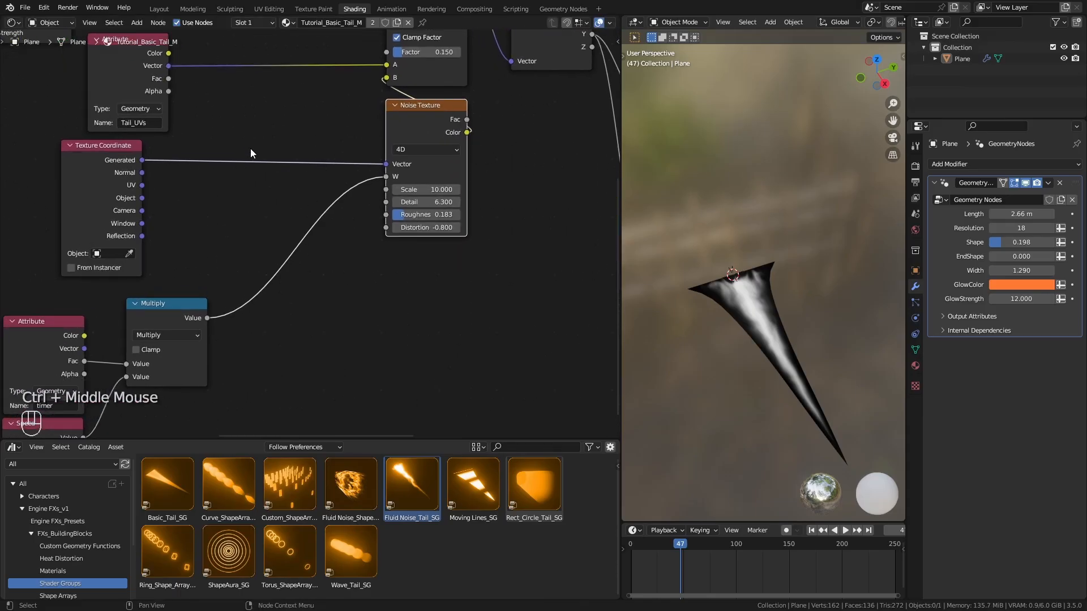
drag(152, 161, 156, 170)
drag(204, 212, 206, 213)
text(sub)
key(Return)
click(287, 111)
drag(334, 113, 387, 163)
drag(295, 169, 286, 188)
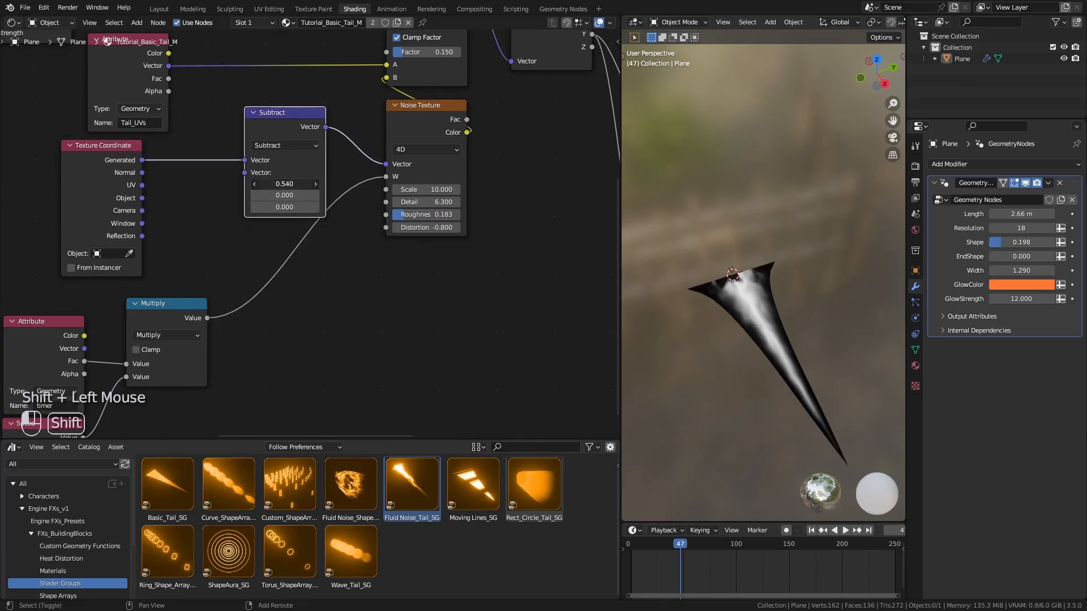
shift+drag(284, 184, 311, 183)
Feed Subtract's second vector from a new Combine XYZ node, with the timer Multiply value driving its X input
ctrl+middle_drag(283, 283, 272, 326)
middle_drag(272, 326, 276, 301)
drag(258, 153, 331, 265)
text(xyz)
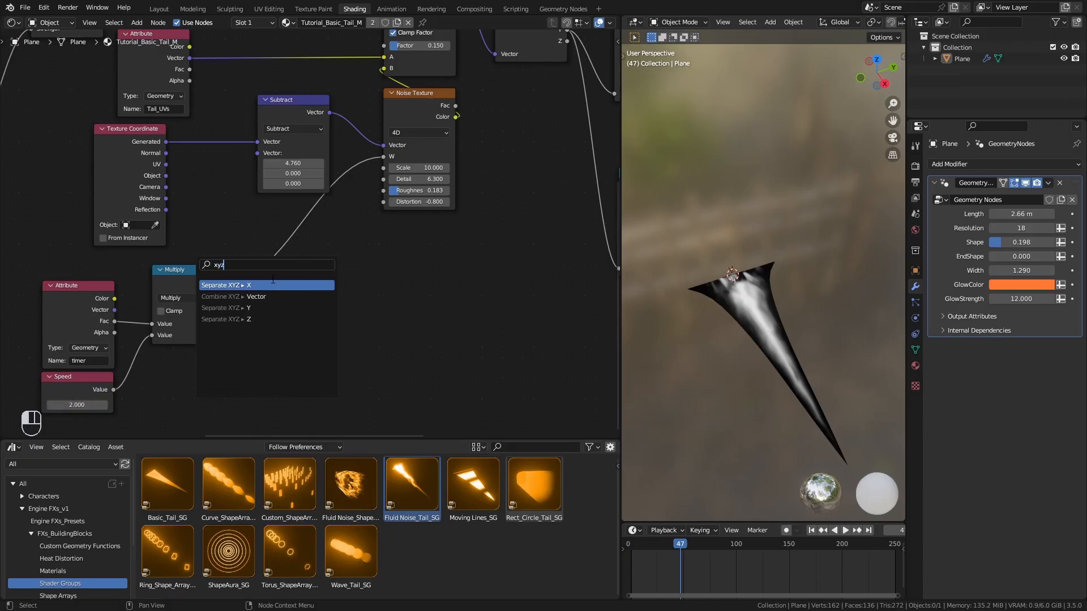
click(266, 297)
click(263, 272)
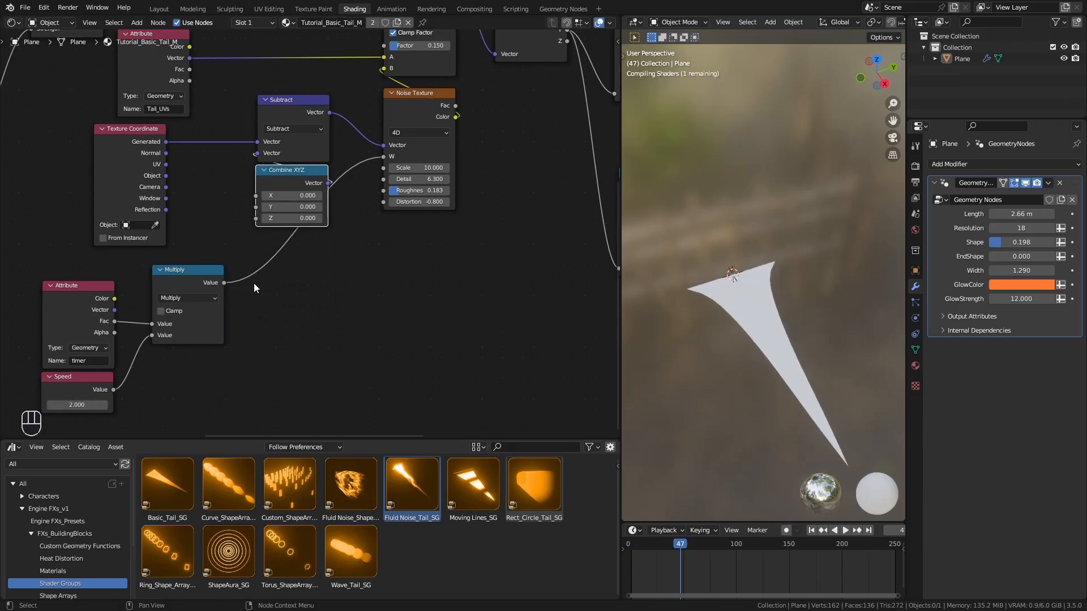
drag(224, 282, 236, 245)
drag(253, 199, 254, 197)
Add a reroute point on the Multiply link into the Noise Texture's W, reposition it, and scrub through the animation
shift+right_drag(334, 162, 354, 187)
key(g)
click(336, 304)
key(space)
drag(687, 550, 722, 555)
Move the Mix Shader, Transparent BSDF, Emission, GlowColor and GlowStrength nodes next to the Material Output
scroll(310, 232, down, 4)
middle_drag(283, 187, 207, 281)
drag(57, 128, 115, 282)
shift+click(175, 157)
drag(174, 156, 753, 135)
middle_drag(565, 258, 175, 294)
drag(454, 148, 254, 267)
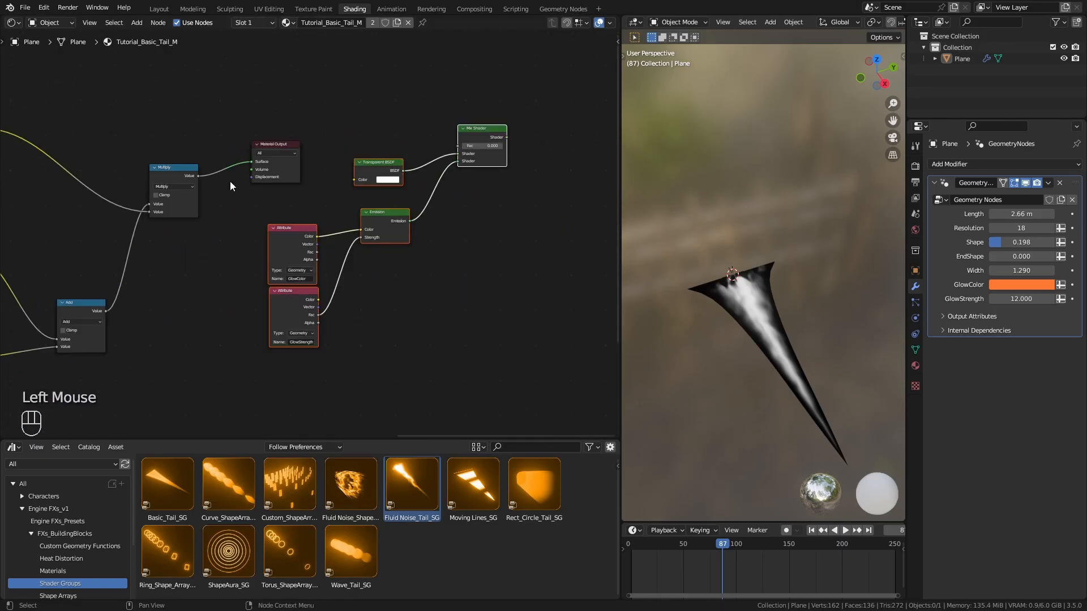
Connect the final Multiply value to the Mix Shader's Fac and link the Mix Shader to the Material Output's Surface
drag(283, 148, 294, 108)
ctrl+middle_drag(249, 244, 241, 212)
drag(180, 166, 482, 131)
ctrl+shift+click(509, 117)
drag(305, 79, 614, 66)
Play the glowing tail animation from frame 1 to check it, and save the file
drag(718, 551, 718, 551)
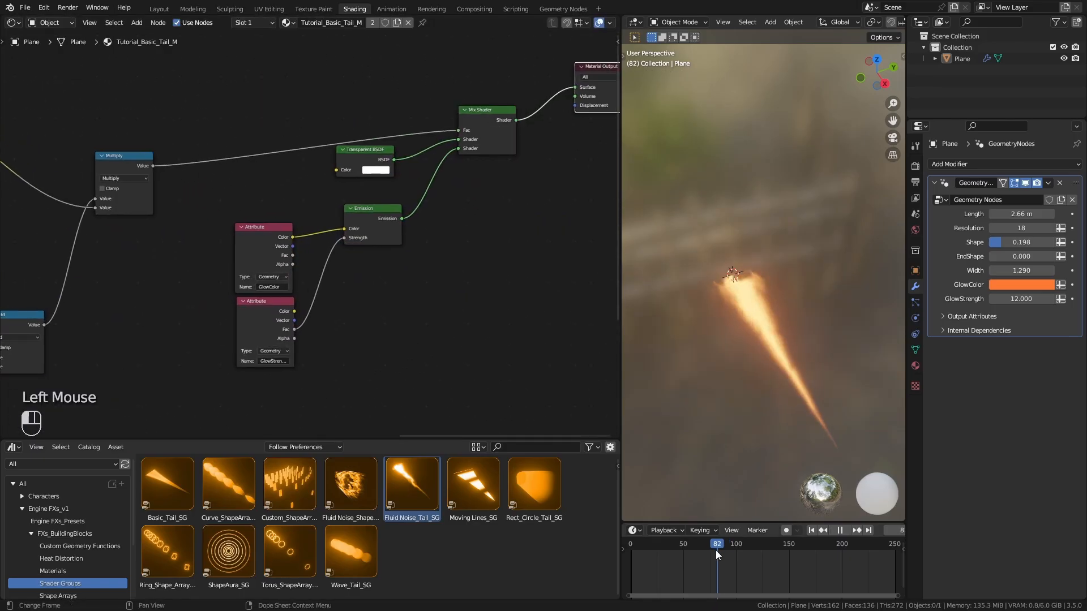
click(814, 532)
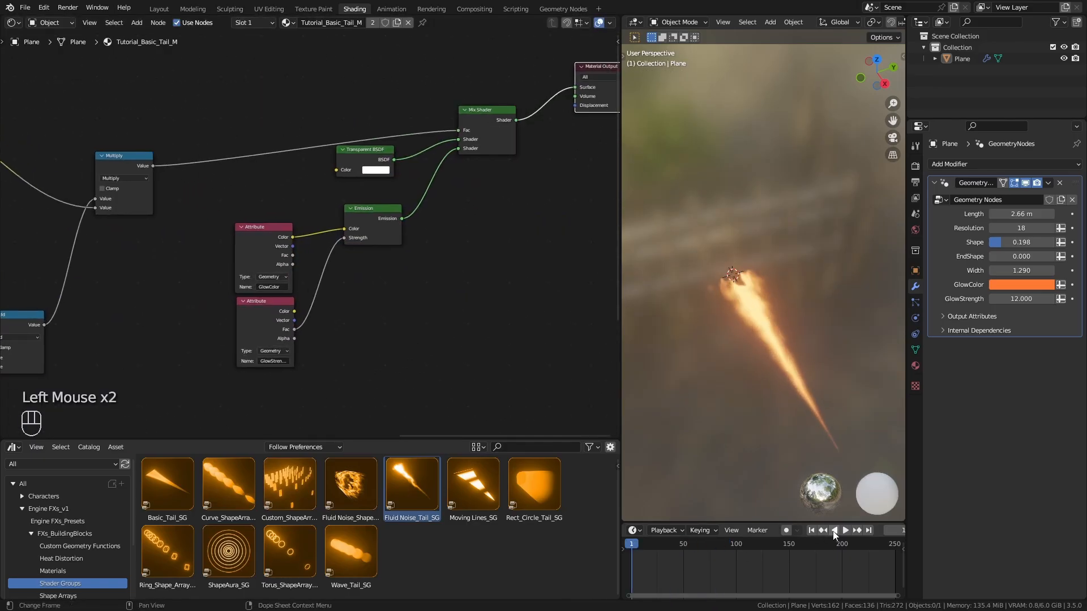
click(845, 532)
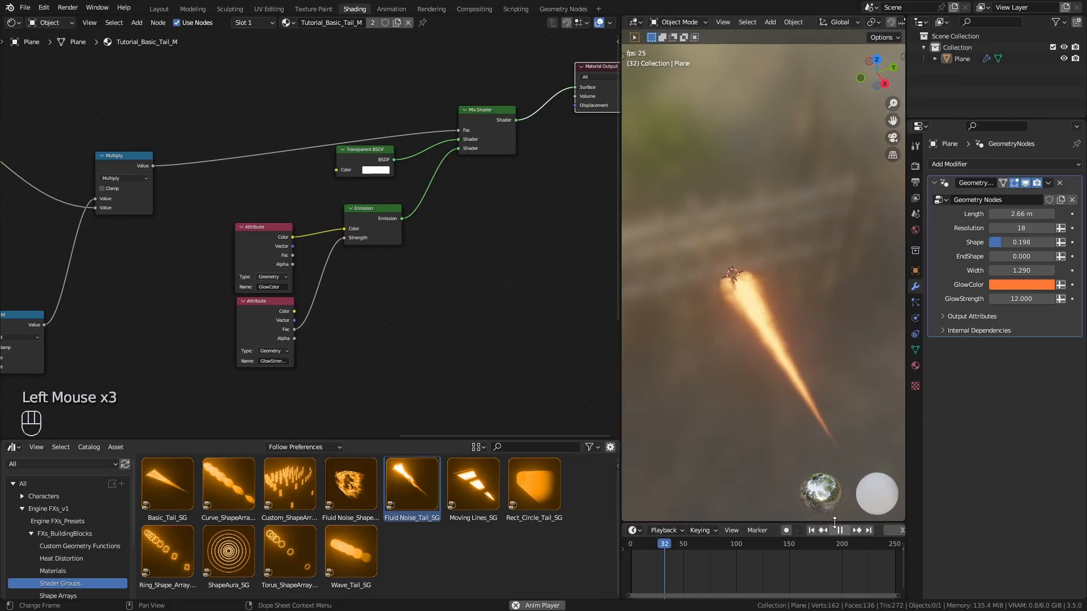
key(space)
middle_drag(770, 378, 774, 356)
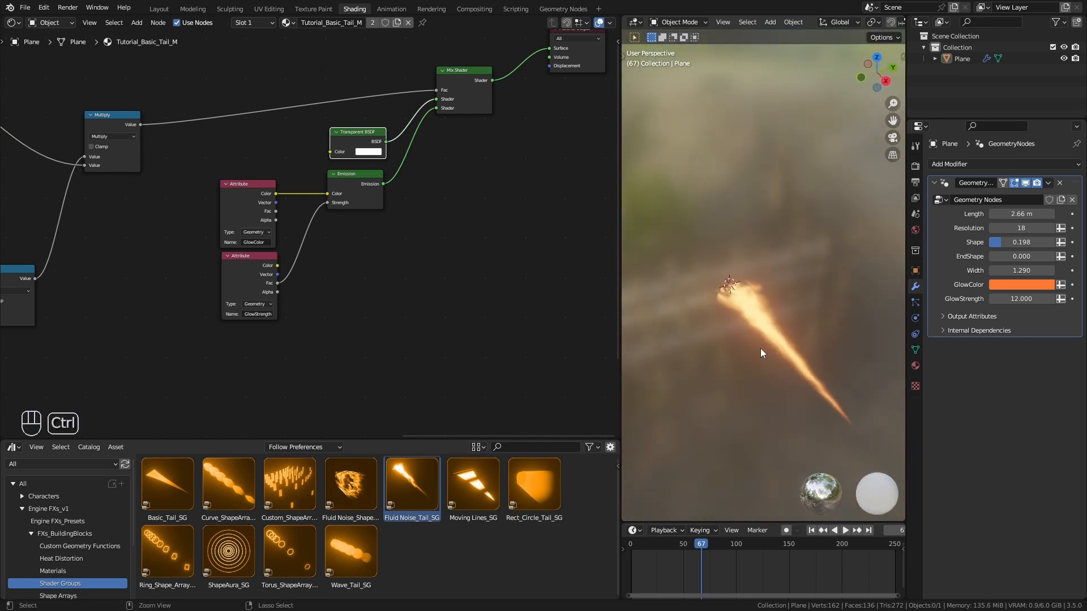
key(ctrl+s)
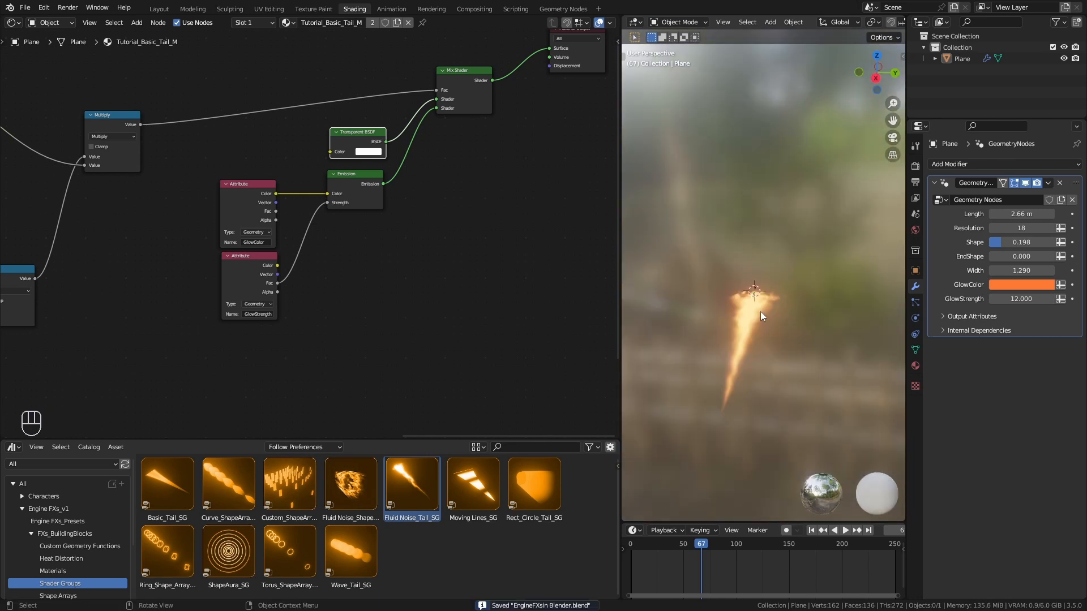
Duplicate the tail plane and rotate the copy 90° about the global X axis
click(759, 308)
middle_drag(779, 341, 767, 354)
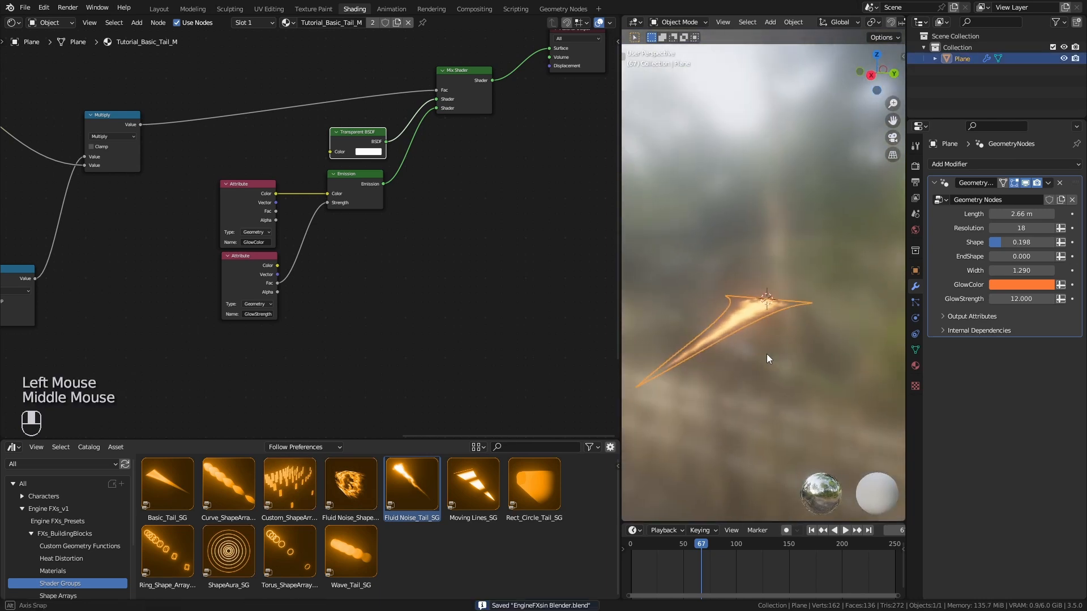
key(shift+d)
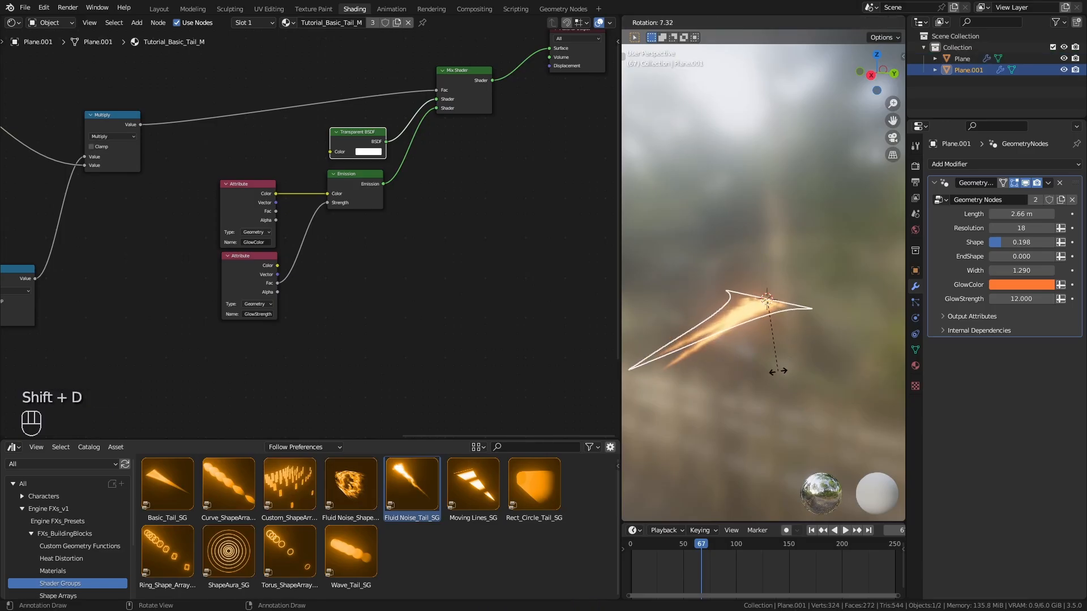
key(x)
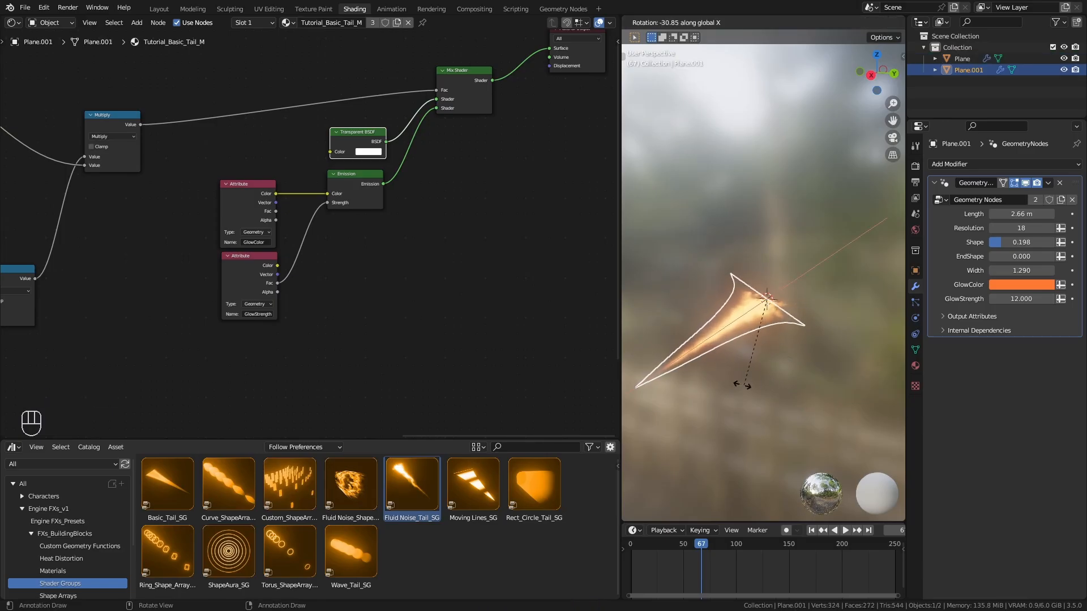
text(90)
key(Return)
middle_drag(695, 375, 716, 367)
click(809, 378)
middle_drag(809, 379, 735, 374)
Duplicate Plane.001, and duplicate that copy again with a 90° rotation about the global X axis
click(972, 70)
key(shift+d)
click(814, 388)
key(shift+d)
text(rx90)
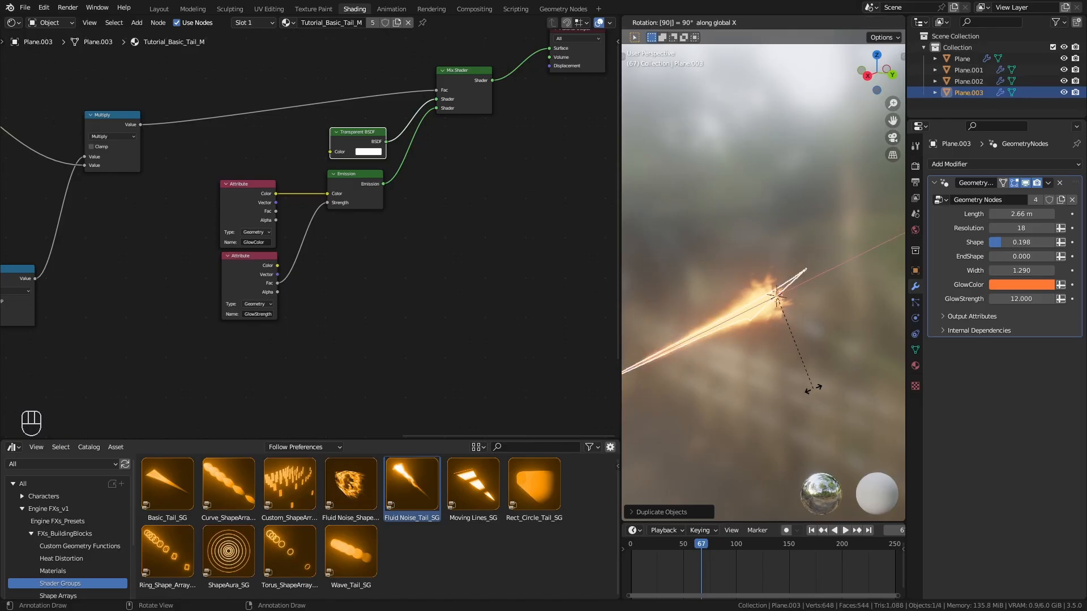
click(814, 388)
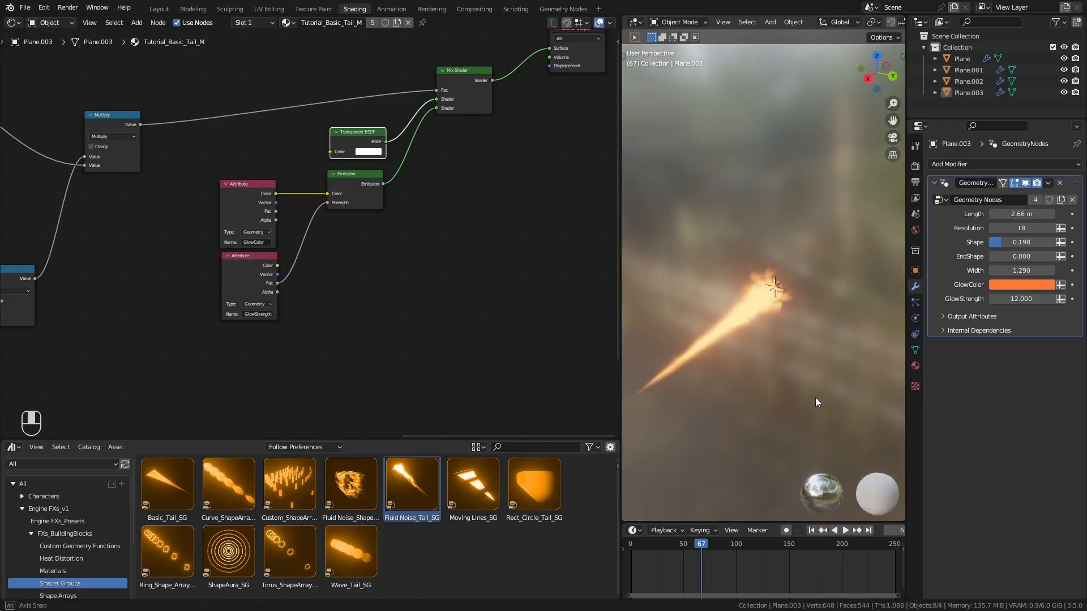
Play the animation to check how the crossed tail planes look from the side
key(space)
middle_drag(831, 402, 682, 361)
key(space)
Delete the duplicate tail planes Plane.003, Plane.002 and Plane.001, keeping only the original Plane
click(822, 351)
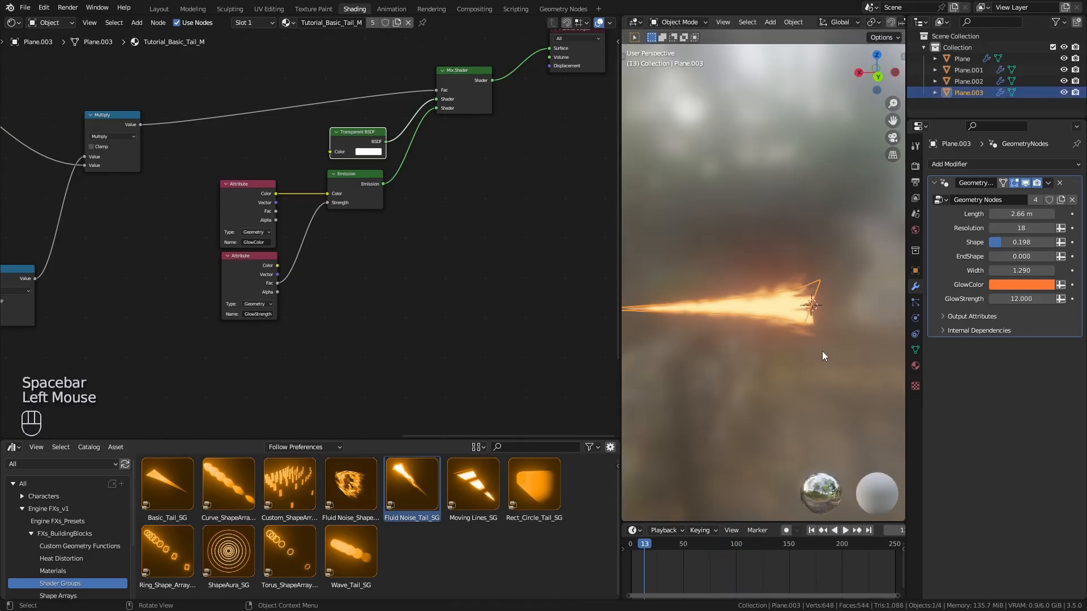
key(x)
click(822, 351)
click(970, 81)
key(x)
click(841, 232)
click(971, 69)
key(x)
click(828, 274)
Select the remaining tail plane and switch to the Geometry Nodes workspace
middle_drag(763, 384, 810, 380)
click(758, 293)
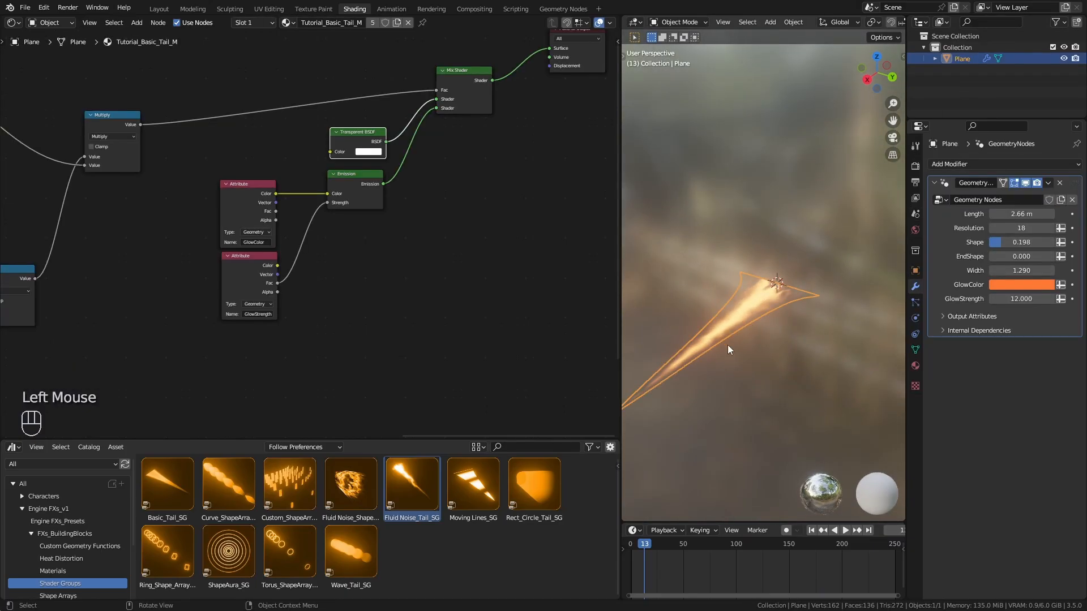
click(579, 9)
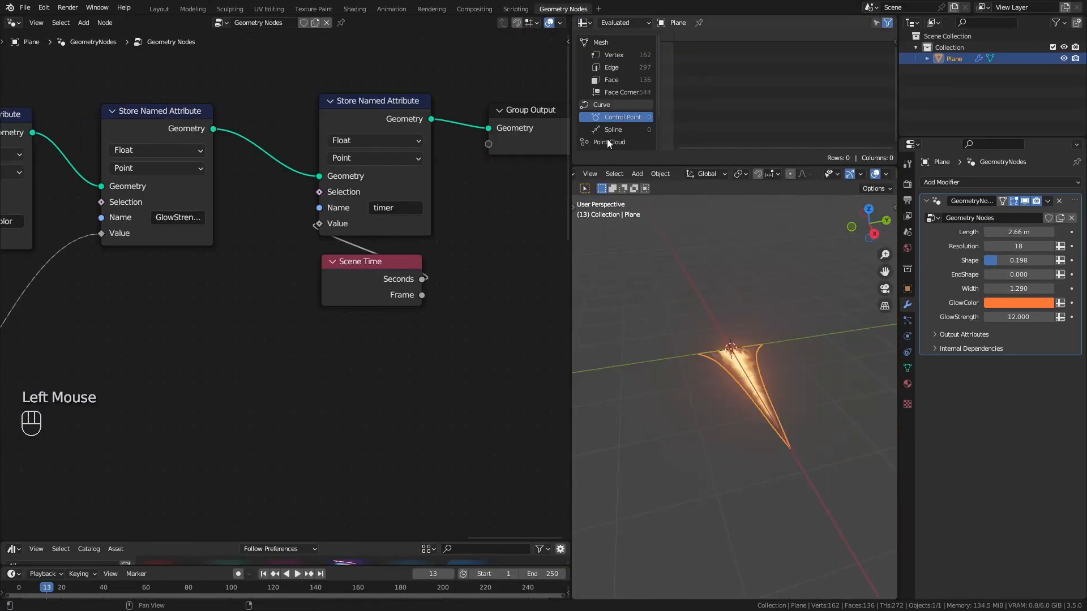
middle_drag(805, 403, 766, 397)
click(766, 397)
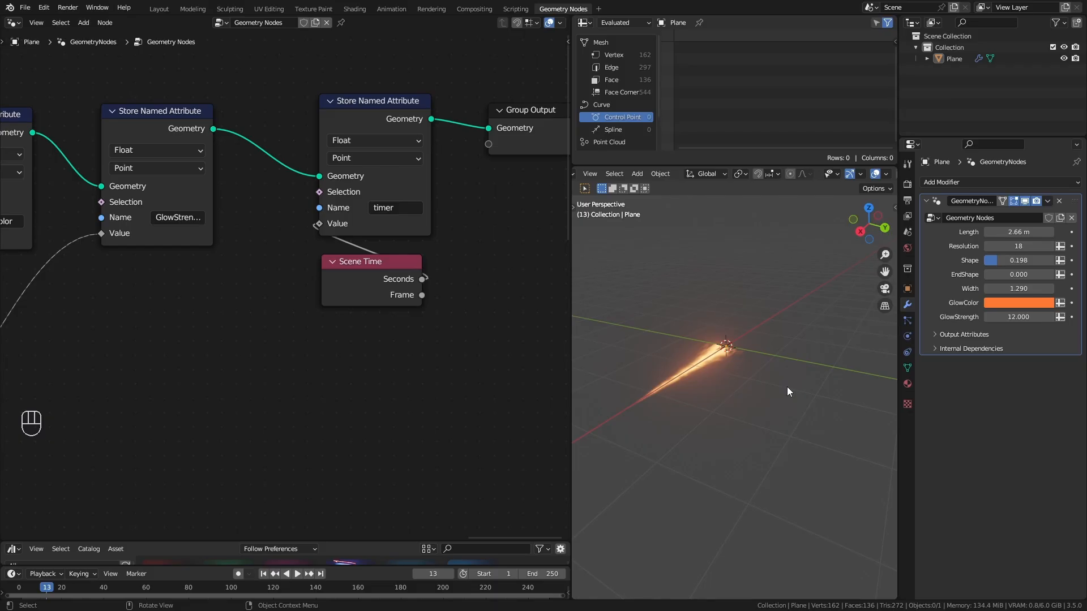
Add a camera to the scene and align it to the current view of the tail
mouse_move(782, 367)
middle_down()
mouse_move(738, 378)
mouse_move(766, 368)
middle_up()
key(shift+a)
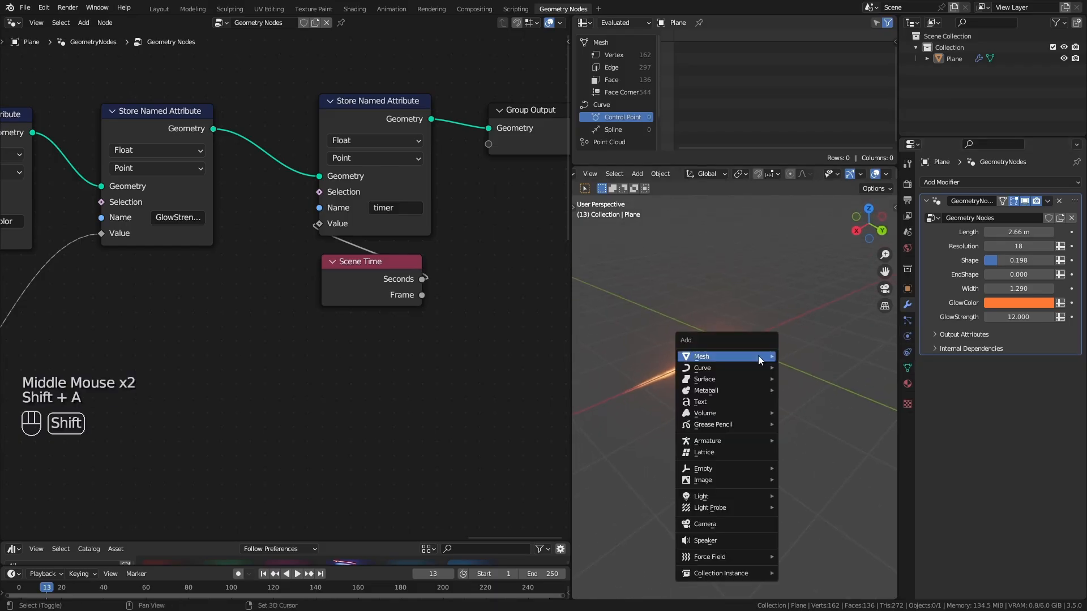
click(716, 523)
key(ctrl+alt+KP_0)
Lock the camera to the view and frame the tail inside the camera border
key(n)
click(890, 258)
click(825, 345)
key(n)
middle_drag(793, 381, 779, 398)
ctrl+middle_drag(779, 398, 784, 403)
shift+middle_drag(783, 403, 788, 399)
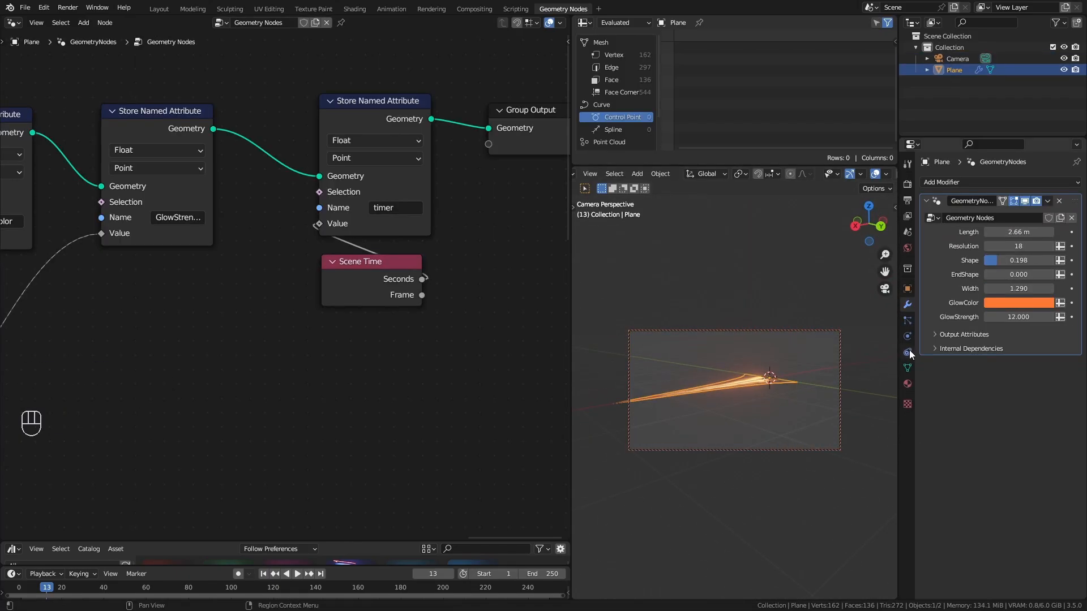
Try a Track To constraint on the tail plane with Camera as its target
click(907, 352)
click(1059, 182)
click(971, 260)
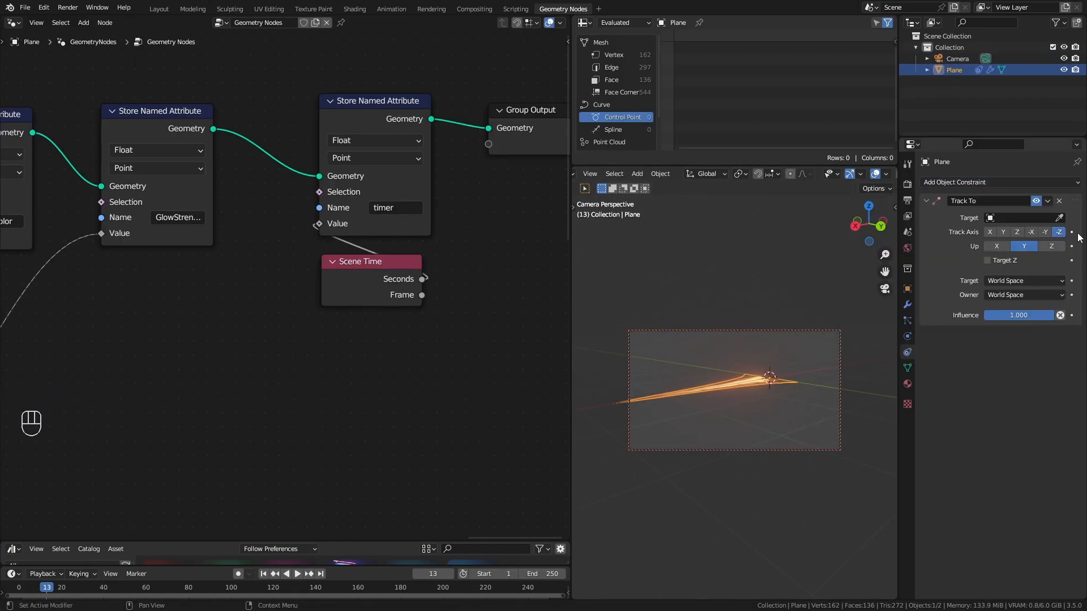
click(1059, 218)
click(958, 59)
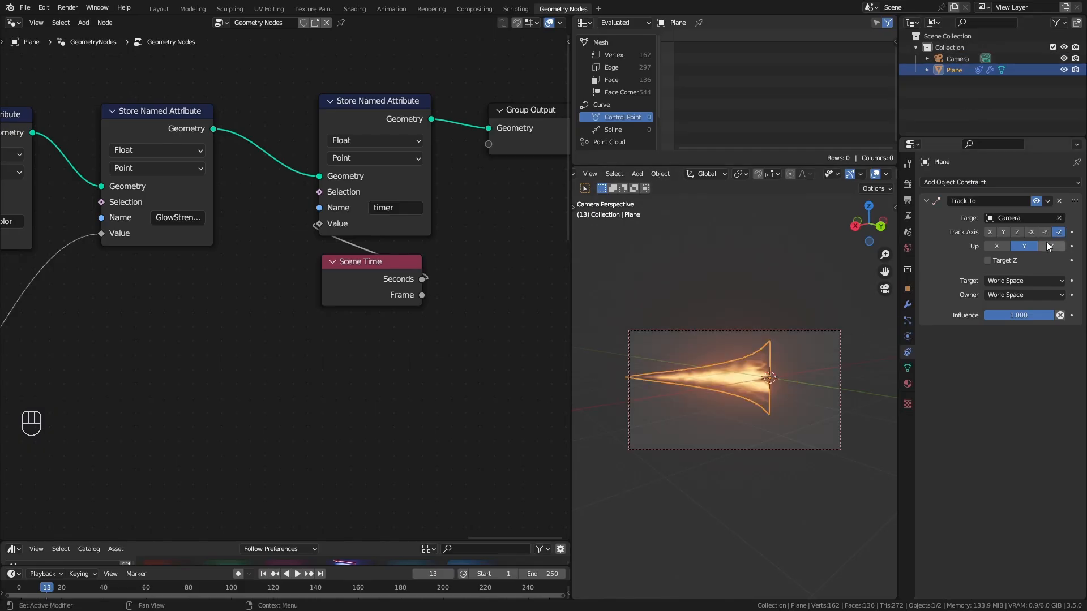
Try different Track Axis and Up axis options on the Track To constraint, and remove the constraint
click(1006, 248)
click(1052, 247)
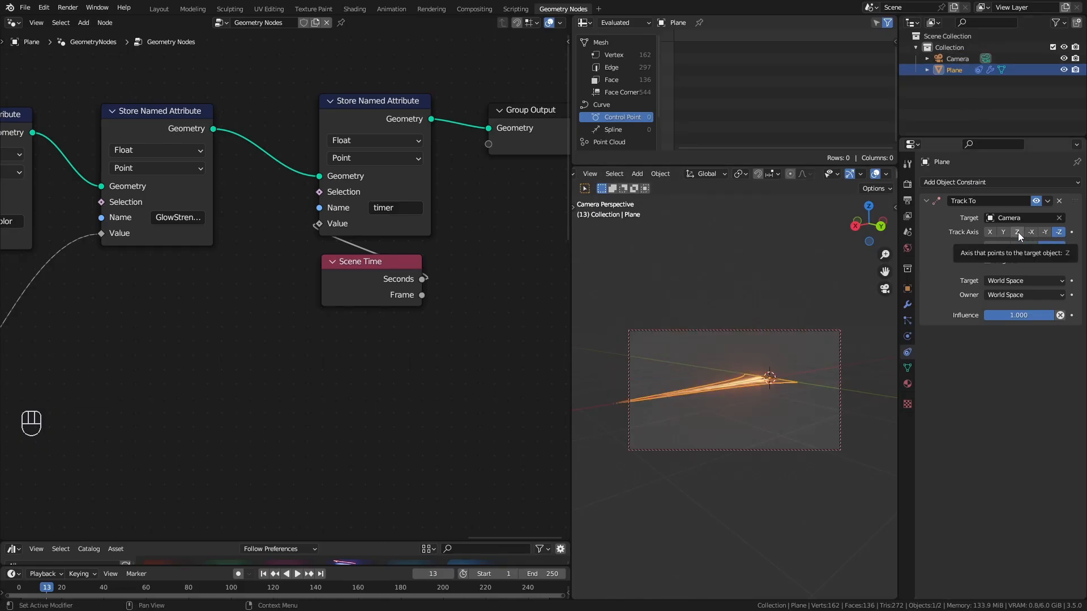
click(991, 234)
click(1019, 234)
click(1031, 233)
click(1018, 232)
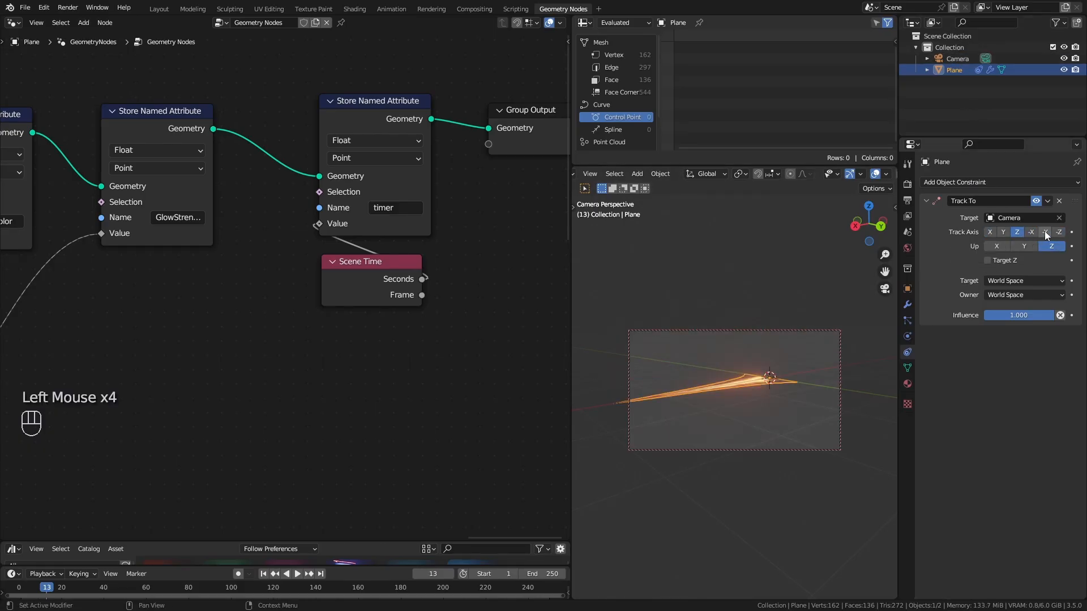
click(1057, 233)
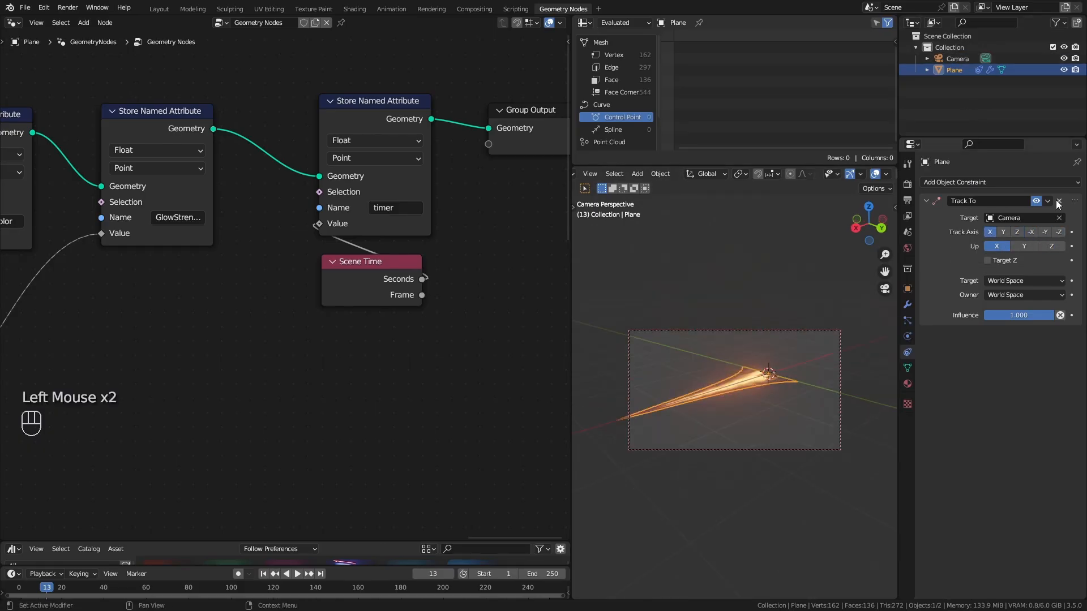
click(1058, 202)
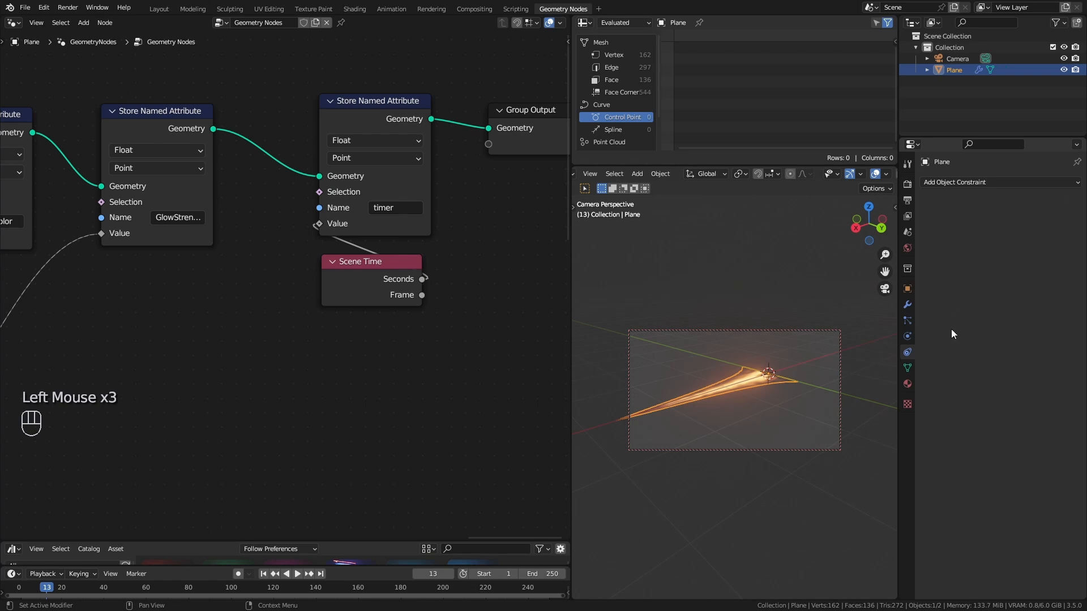
Move the Group Output node away from the timer Store Named Attribute node to make room between them
scroll(453, 201, down, 7)
middle_drag(453, 202, 369, 196)
drag(368, 197, 511, 175)
Add the CameraFacing_Constraint asset from the Custom Geometry Functions catalog to the tail's node tree
drag(309, 541, 342, 398)
click(103, 505)
drag(191, 398, 189, 437)
click(258, 398)
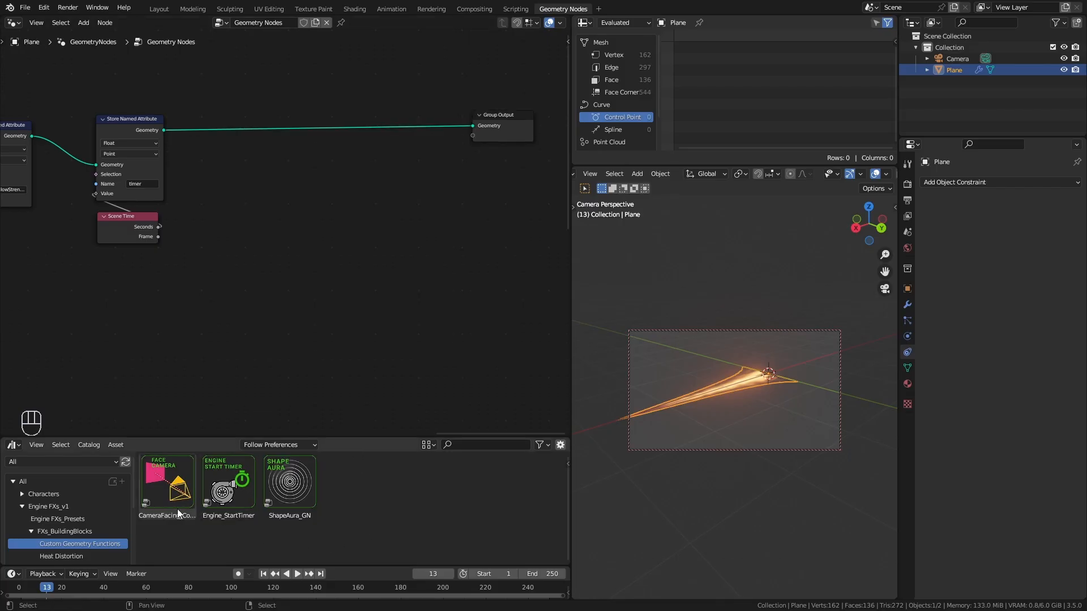
drag(178, 509, 311, 172)
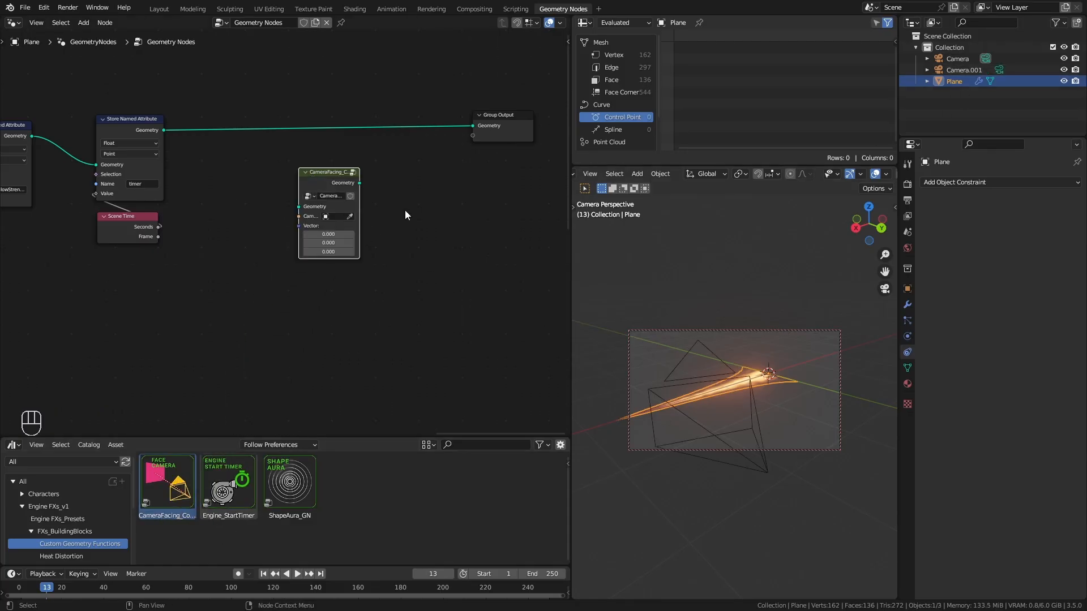
Delete the extra Camera.001 that was imported with the node group asset
scroll(391, 290, up, 2)
click(960, 70)
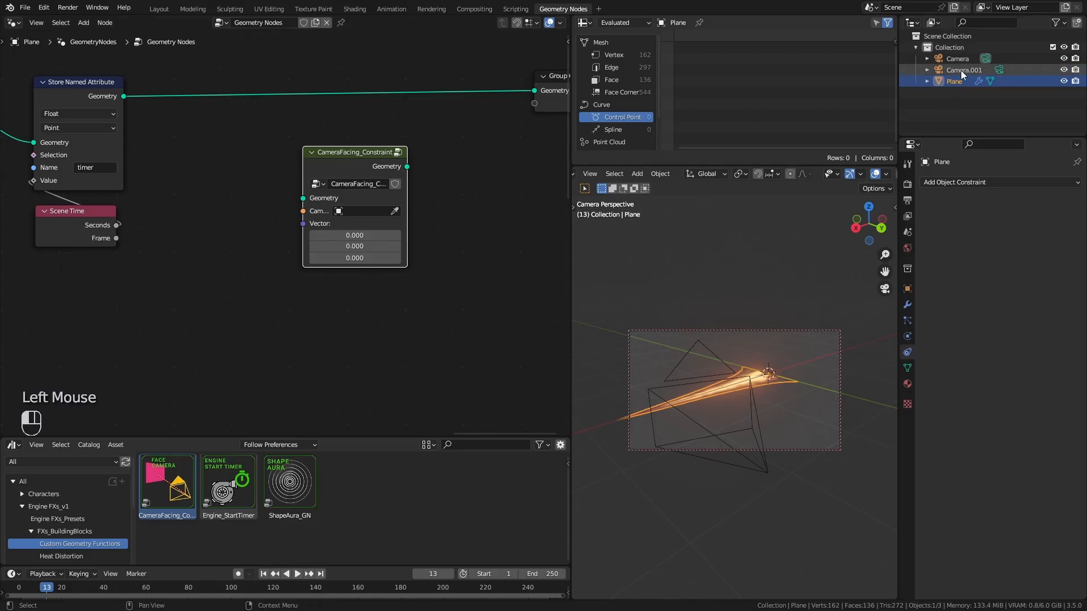
key(x)
click(759, 359)
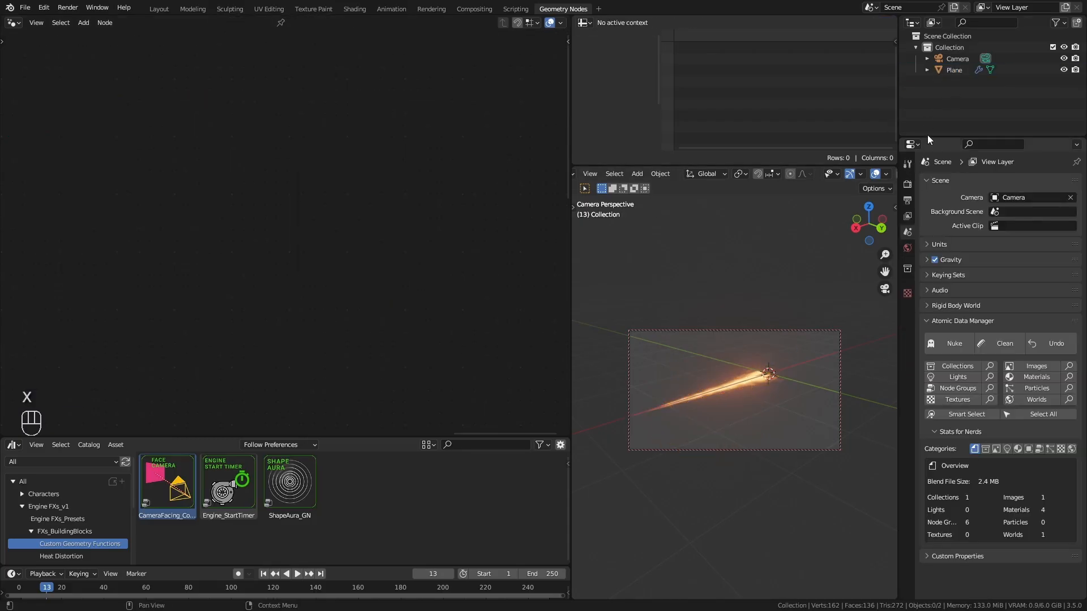
Assign Camera to the CameraFacing_Constraint node and wire it between the timer Store Named Attribute and the Group Output
click(953, 68)
click(368, 209)
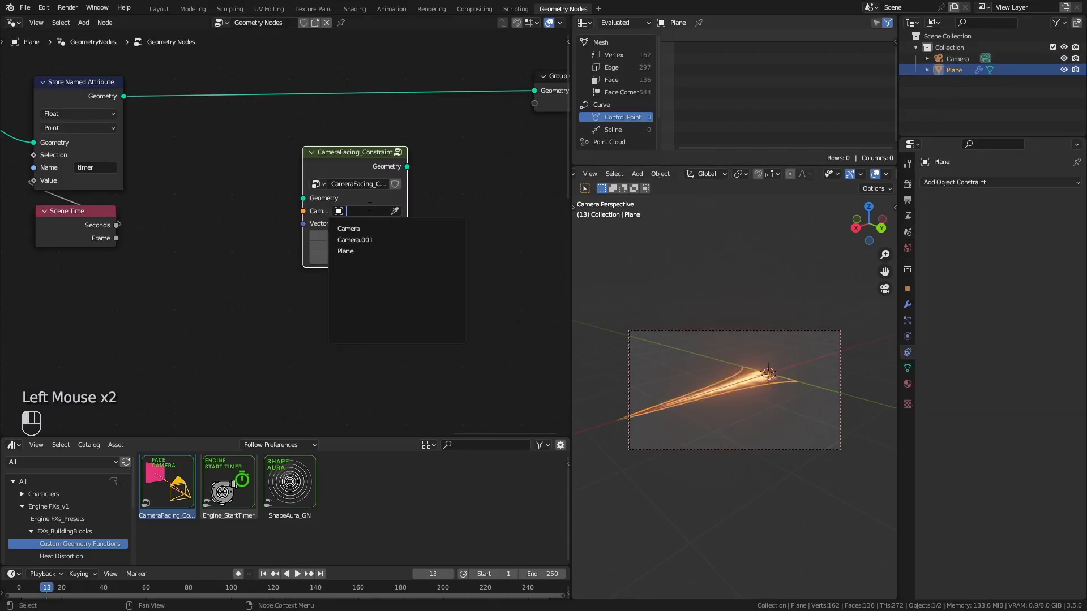
drag(364, 224, 342, 224)
drag(123, 96, 208, 140)
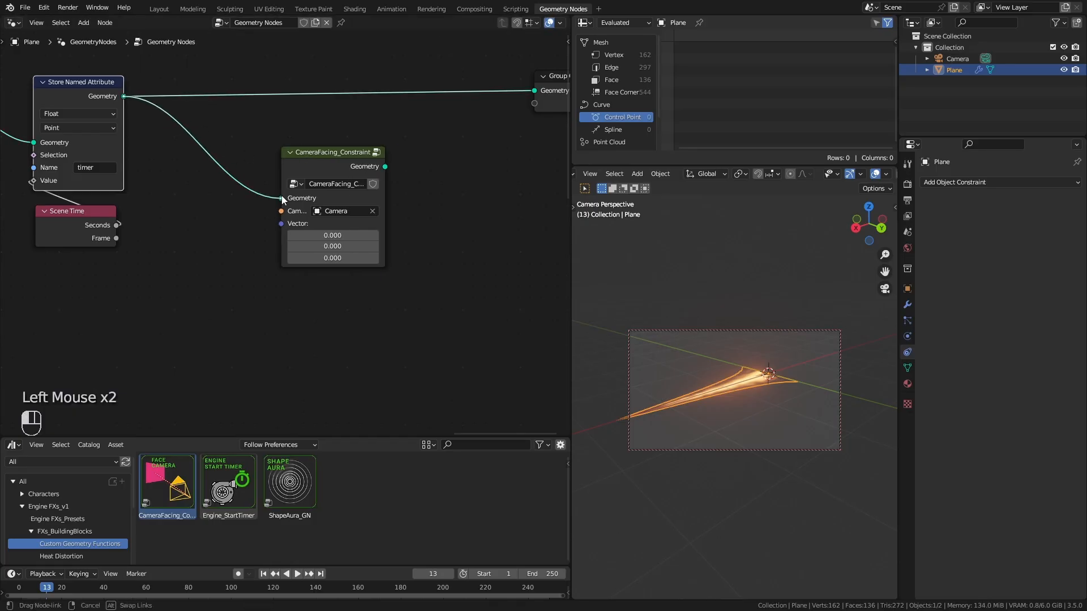
drag(385, 167, 535, 92)
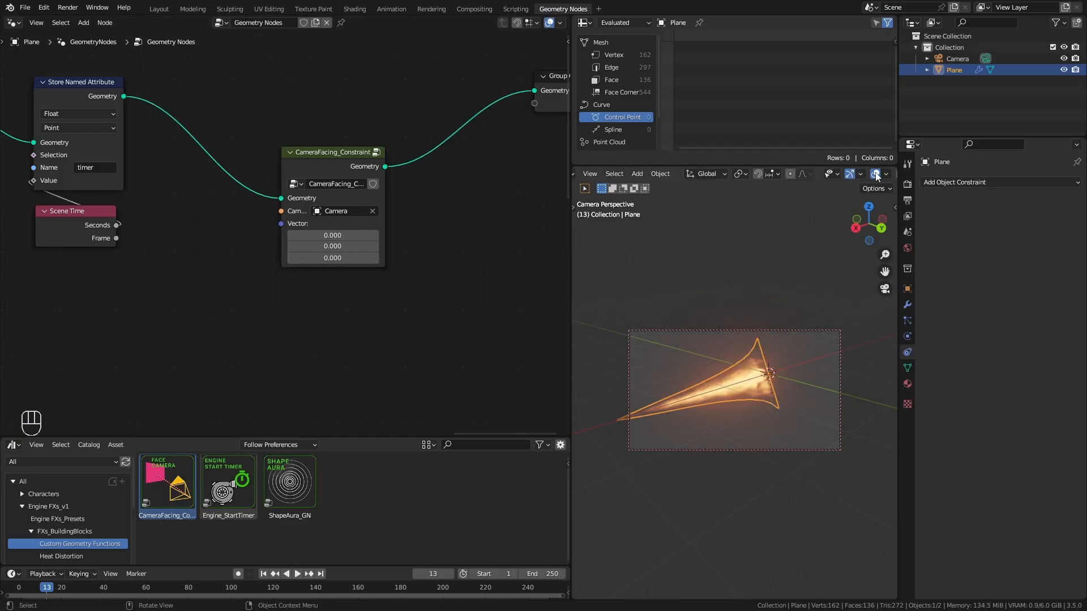
Check during playback that the tail keeps facing the camera as the viewing angle changes
mouse_move(718, 461)
middle_down()
mouse_move(790, 473)
mouse_move(859, 458)
mouse_move(851, 416)
mouse_move(845, 467)
mouse_move(796, 541)
mouse_move(717, 531)
mouse_move(682, 423)
mouse_move(694, 486)
mouse_move(719, 511)
mouse_move(768, 517)
mouse_move(813, 505)
mouse_move(854, 467)
mouse_move(855, 453)
mouse_move(774, 505)
mouse_move(708, 466)
middle_up()
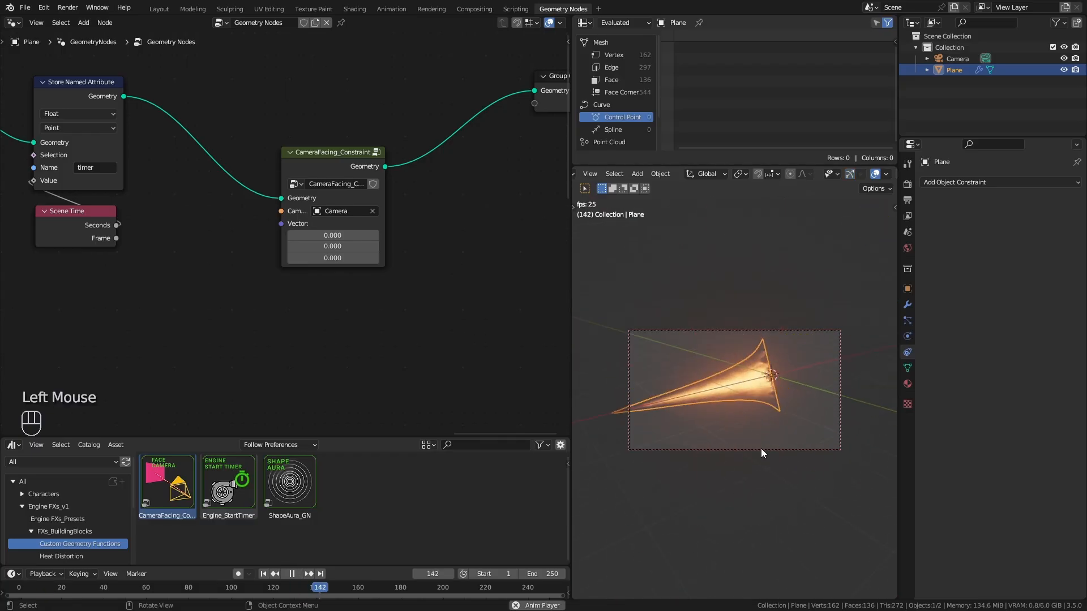
key(g)
key(r)
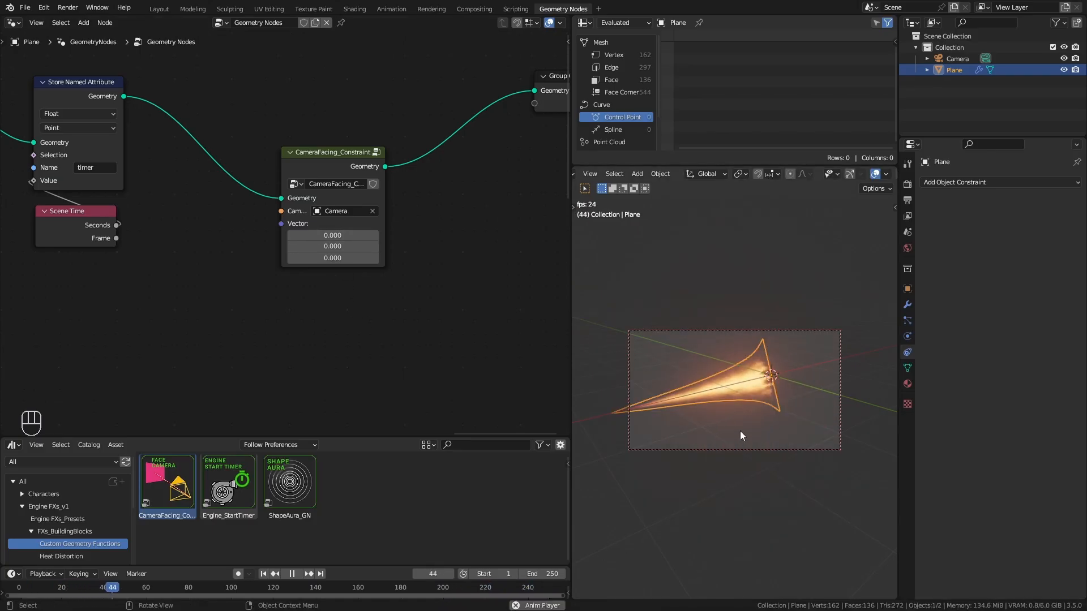
Examine the nodes inside the CameraFacing_Constraint group and return to the main node tree
drag(320, 171, 299, 161)
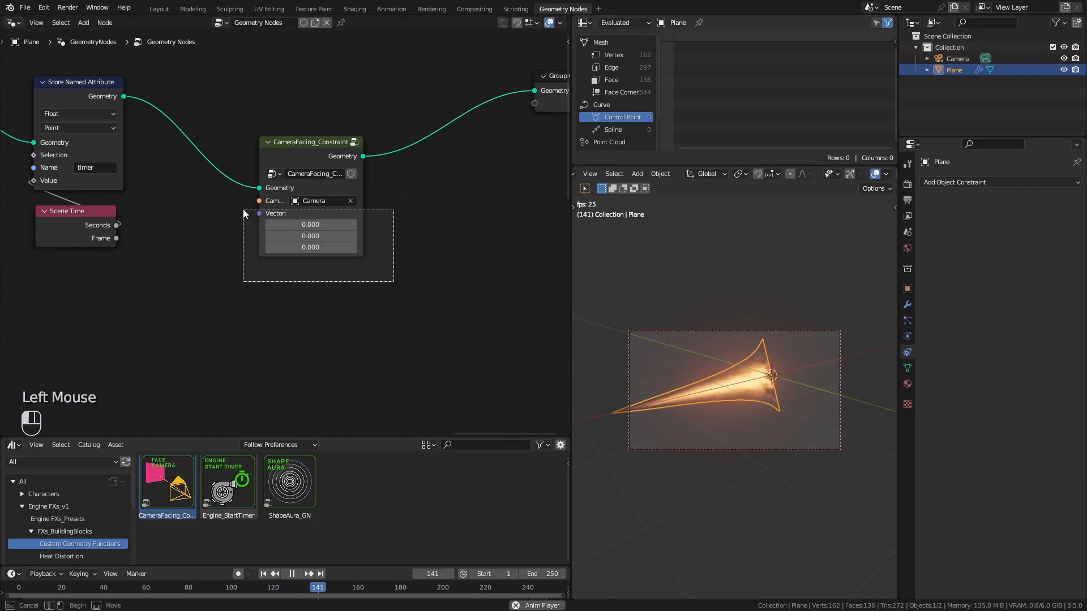
click(300, 154)
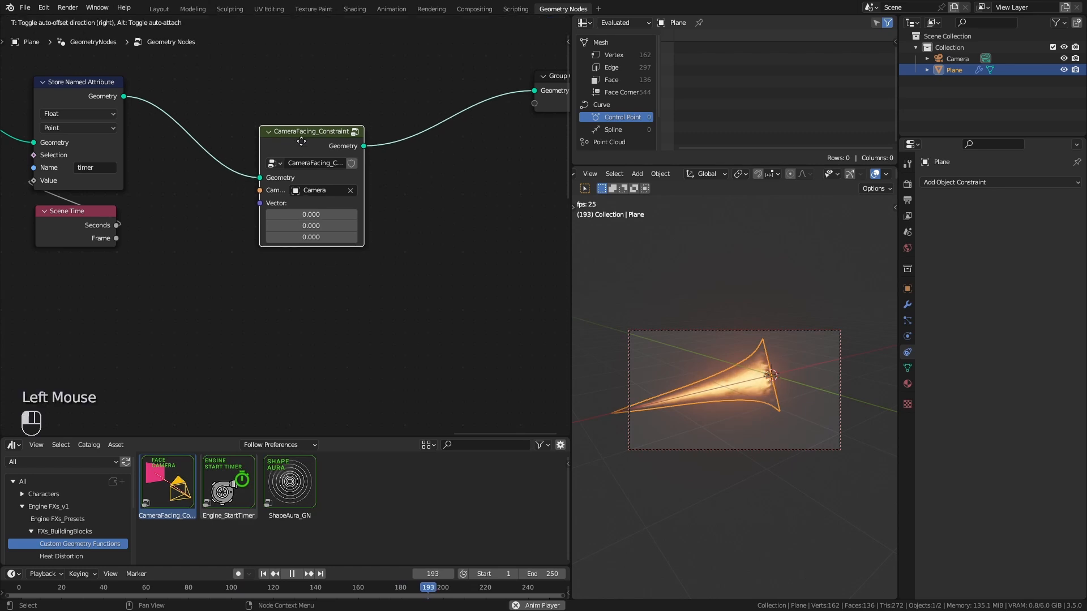
key(Tab)
ctrl+middle_drag(376, 205, 398, 232)
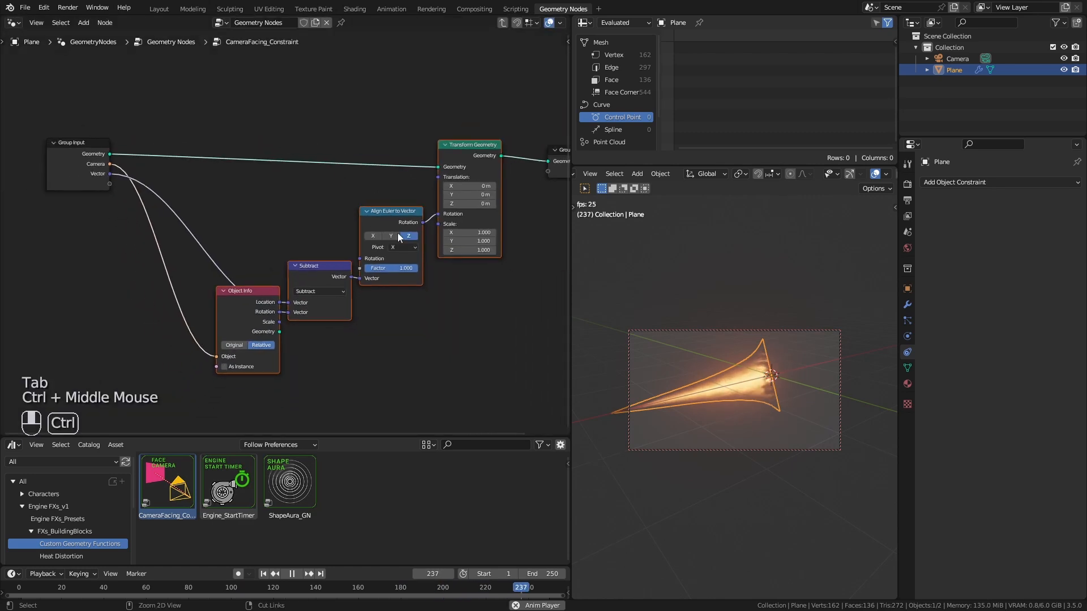
middle_drag(465, 293, 439, 286)
drag(411, 154, 412, 144)
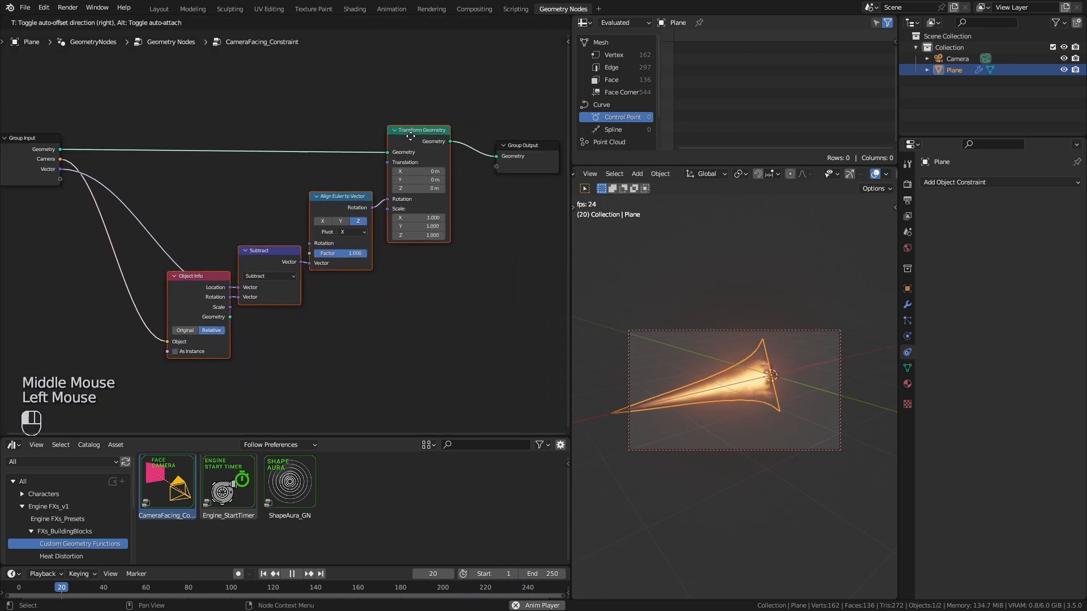
click(349, 285)
click(221, 297)
drag(205, 293, 194, 293)
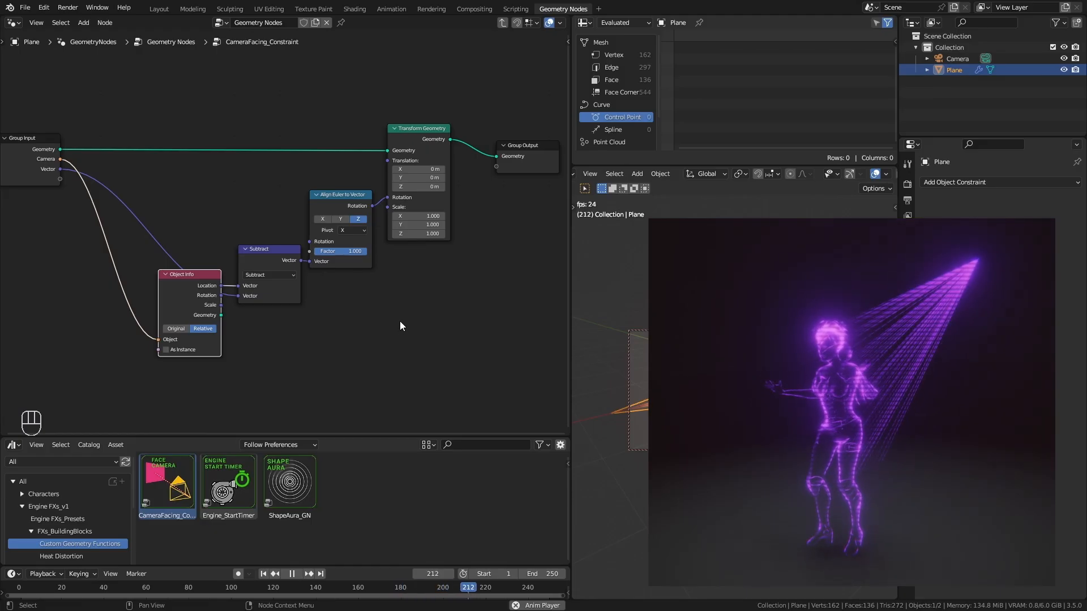
key(Tab)
Leave the camera view and inspect the tail together with the camera from other angles
key(KP_0)
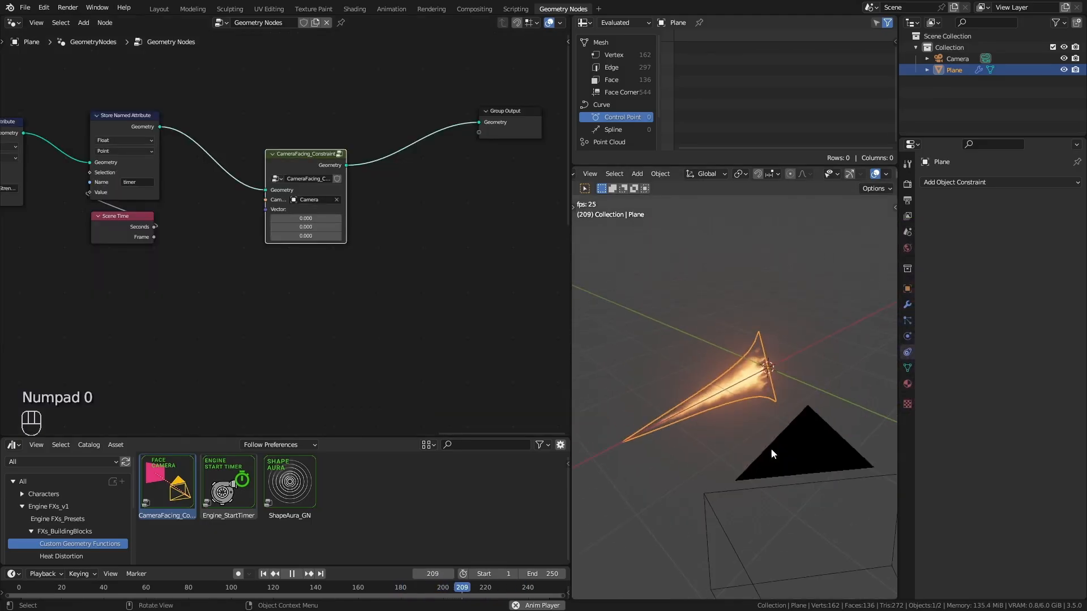
mouse_move(702, 448)
middle_down()
mouse_move(728, 446)
mouse_move(690, 445)
middle_up()
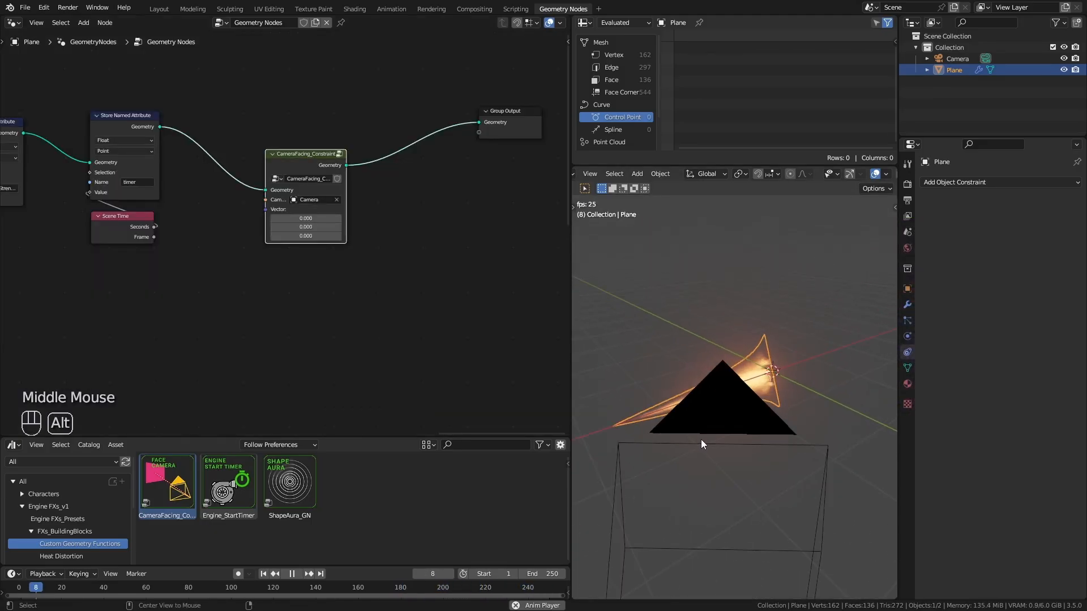
key(alt+a)
middle_drag(765, 441, 793, 440)
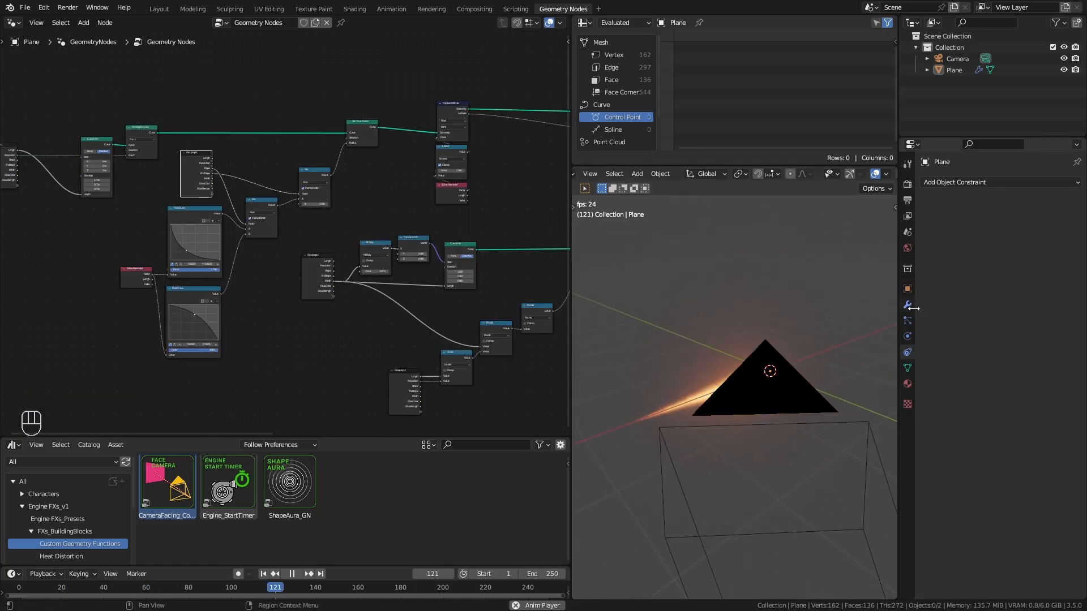
Rename the tail's geometry node tree as Tutorial_BasicTail and save the file
click(907, 304)
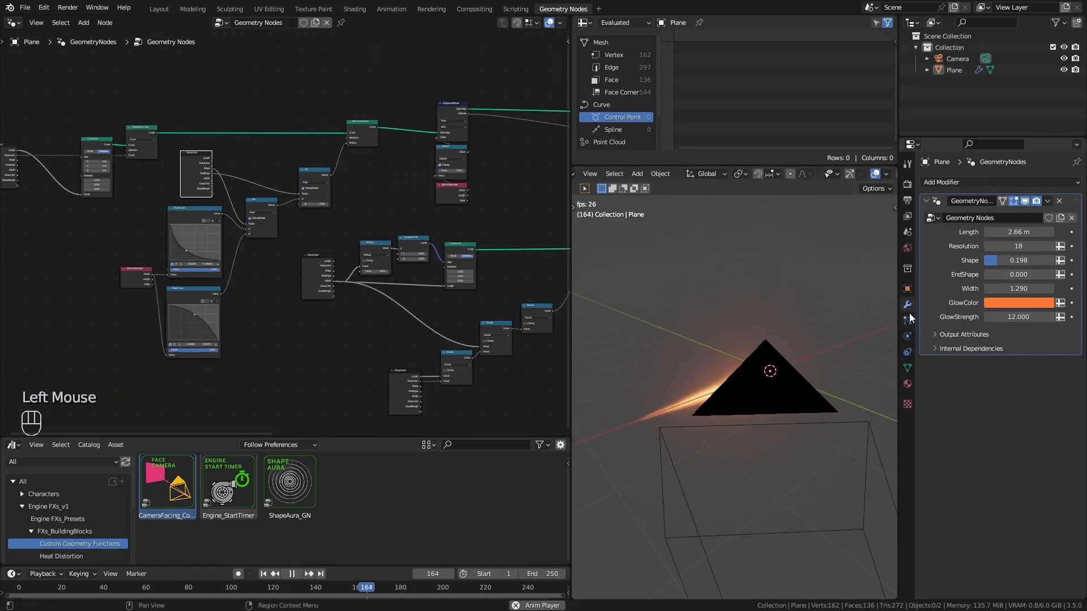
double_click(1007, 218)
text(T)
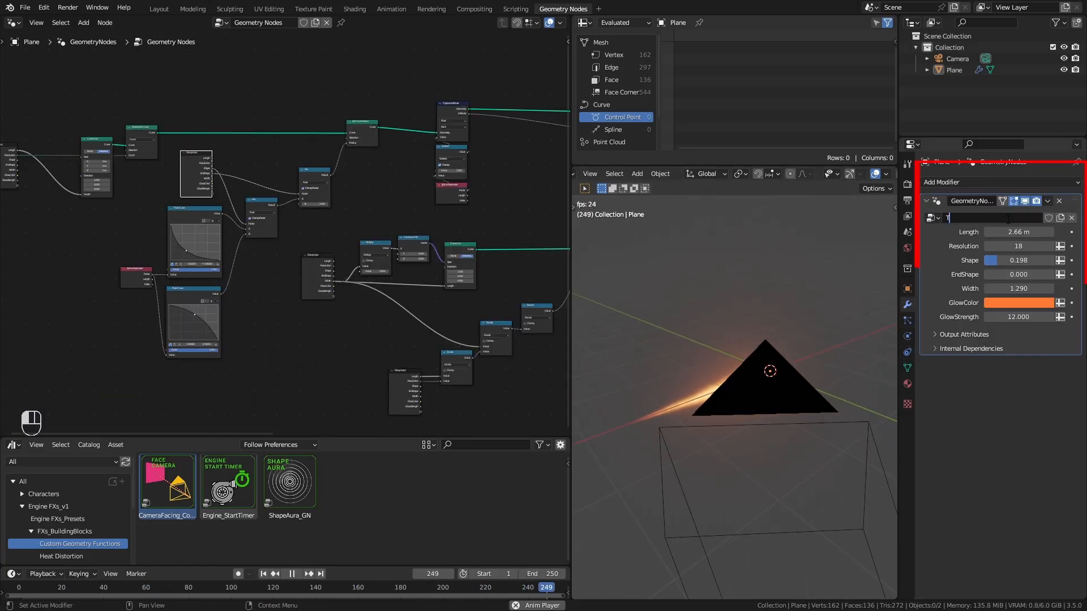
text(utorial_BasicTail)
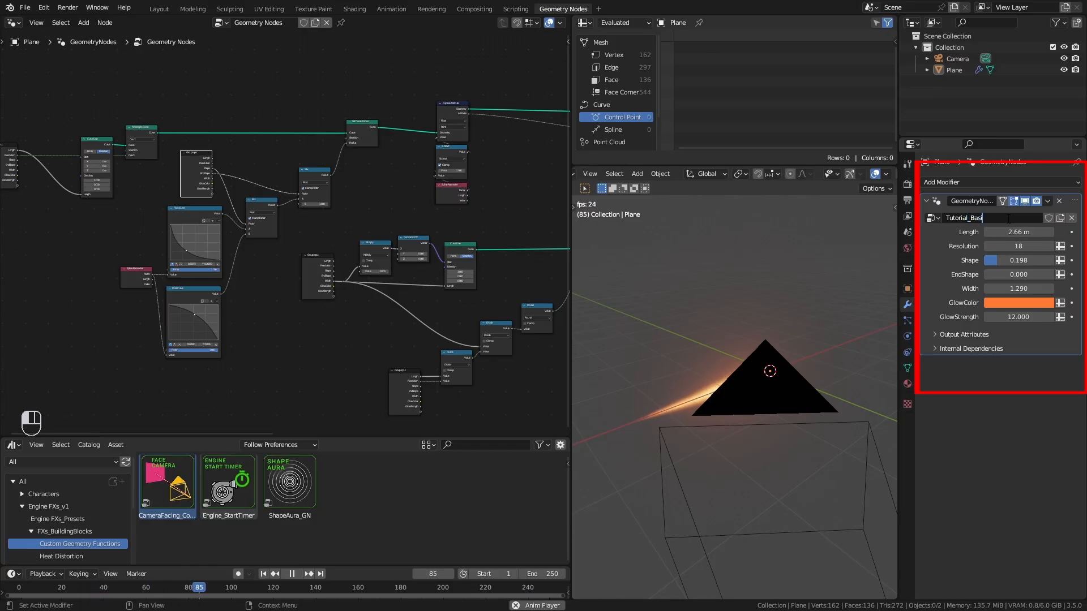
key(Return)
middle_drag(755, 413, 786, 399)
key(ctrl+s)
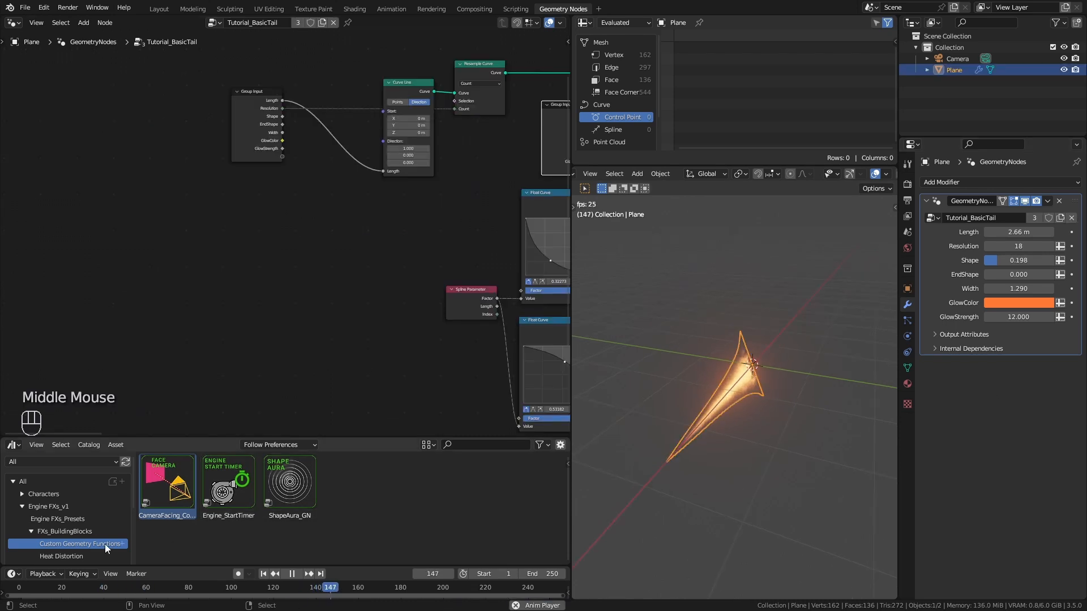
scroll(104, 545, down, 2)
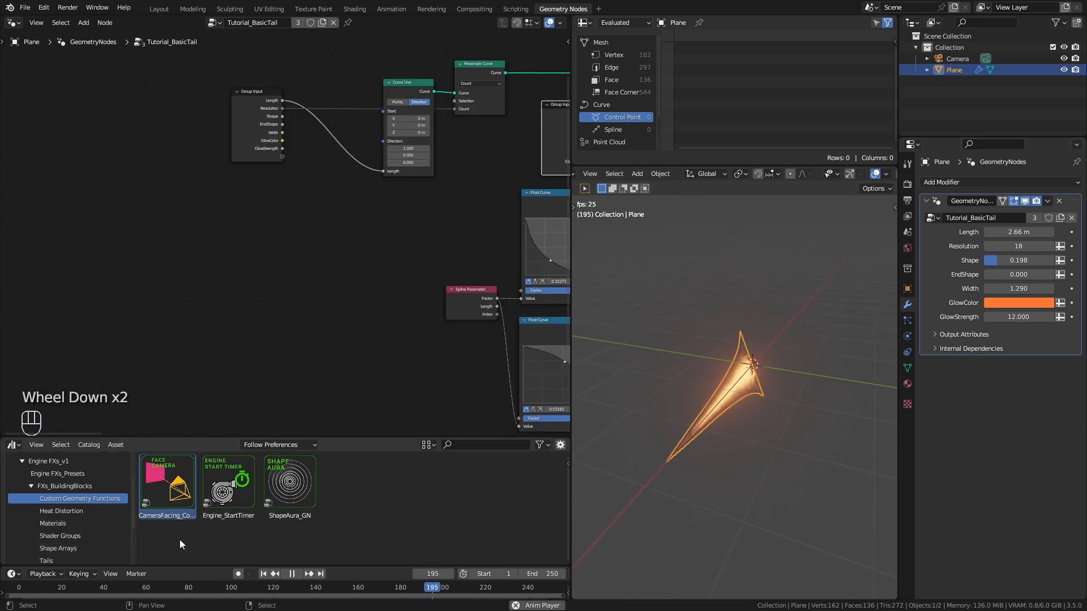
scroll(107, 521, up, 1)
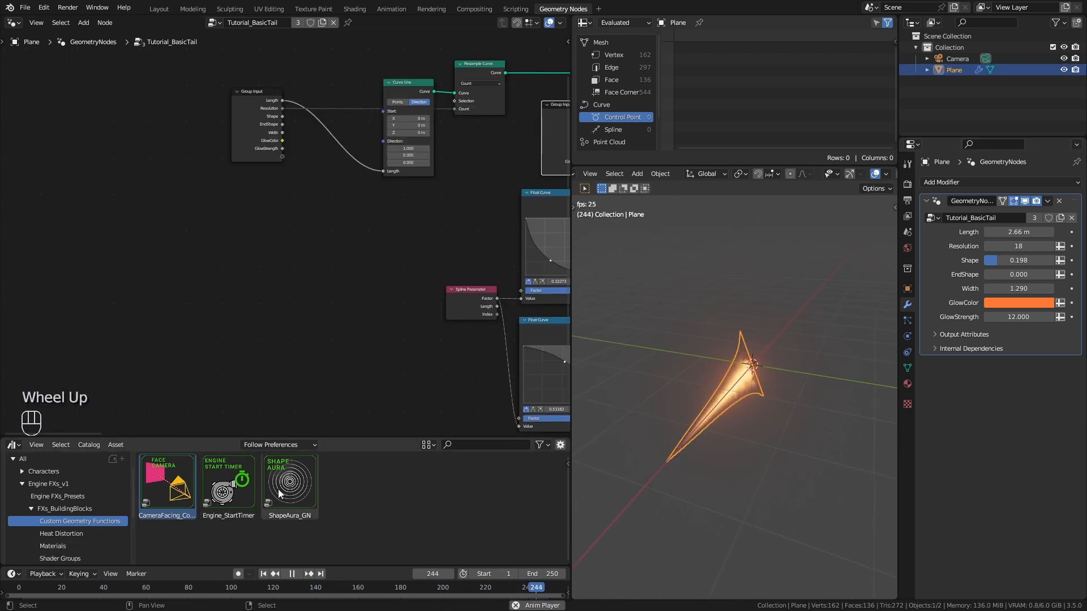
Add the Engine_StartTimer group from the asset library to the tail's node tree below the Group Input and widen its node
drag(239, 489, 240, 233)
ctrl+middle_drag(253, 332, 287, 283)
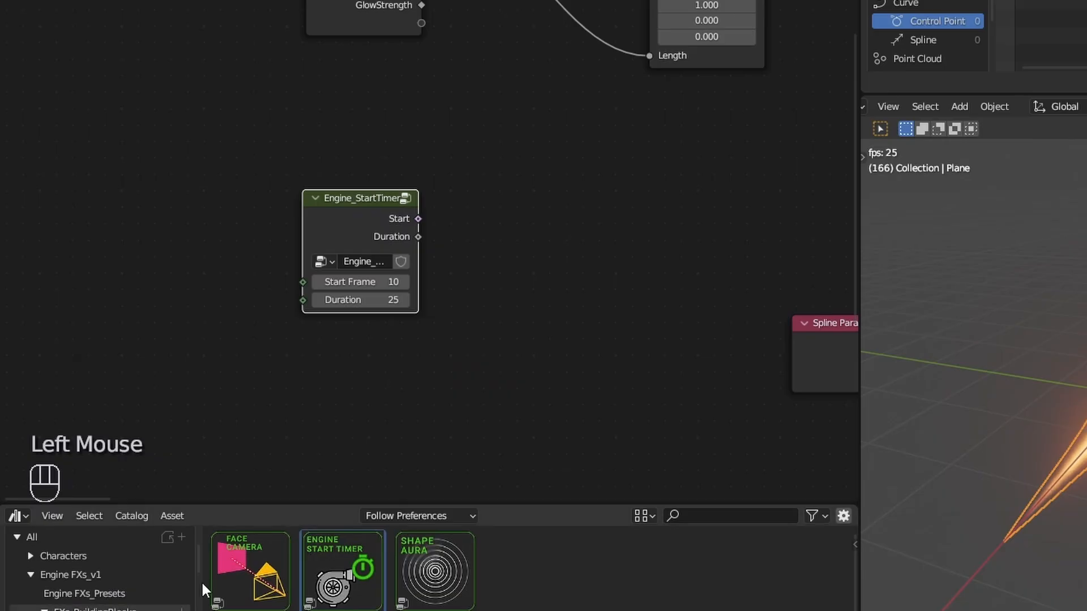
drag(355, 224, 335, 239)
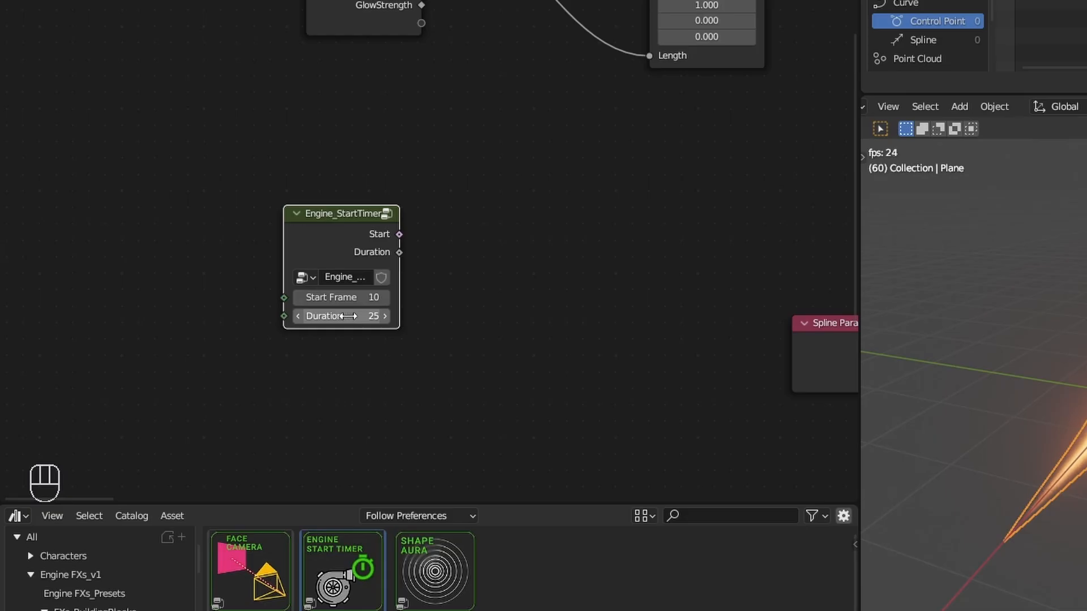
drag(400, 260, 411, 261)
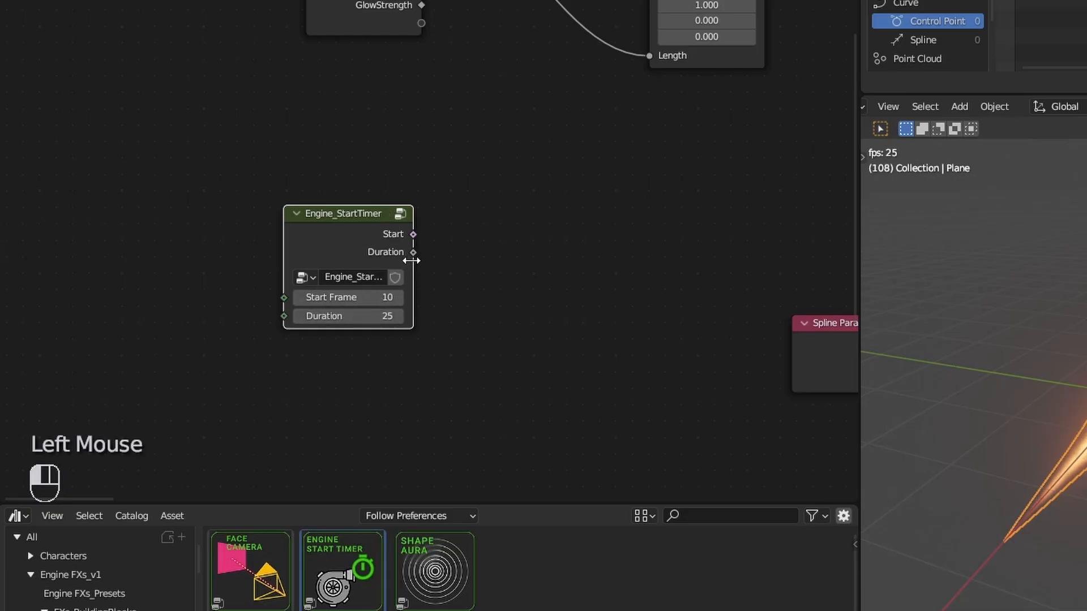
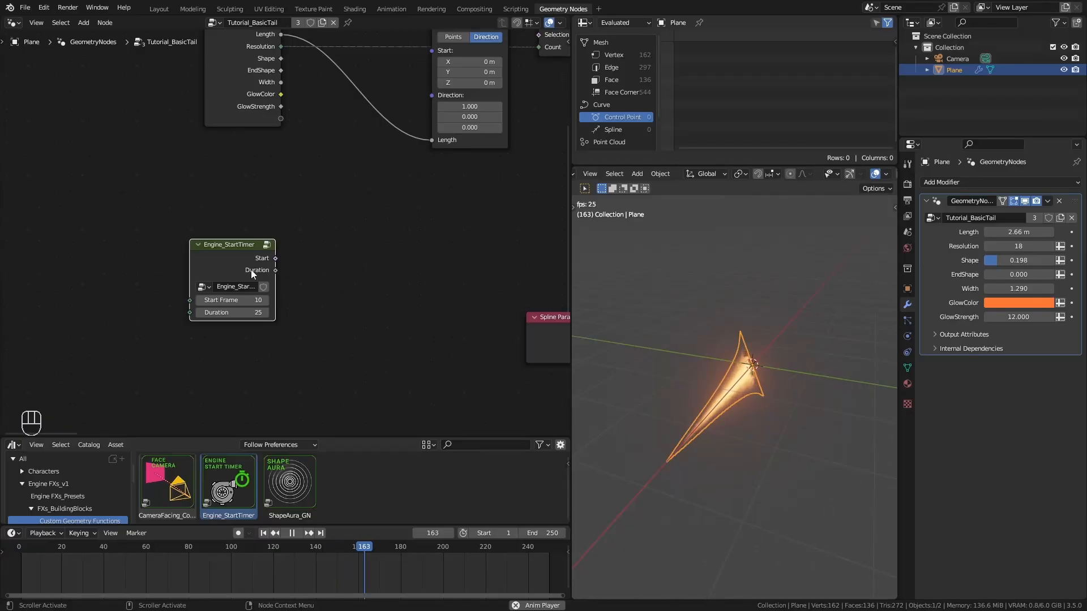
drag(251, 269, 219, 290)
middle_drag(349, 255, 306, 282)
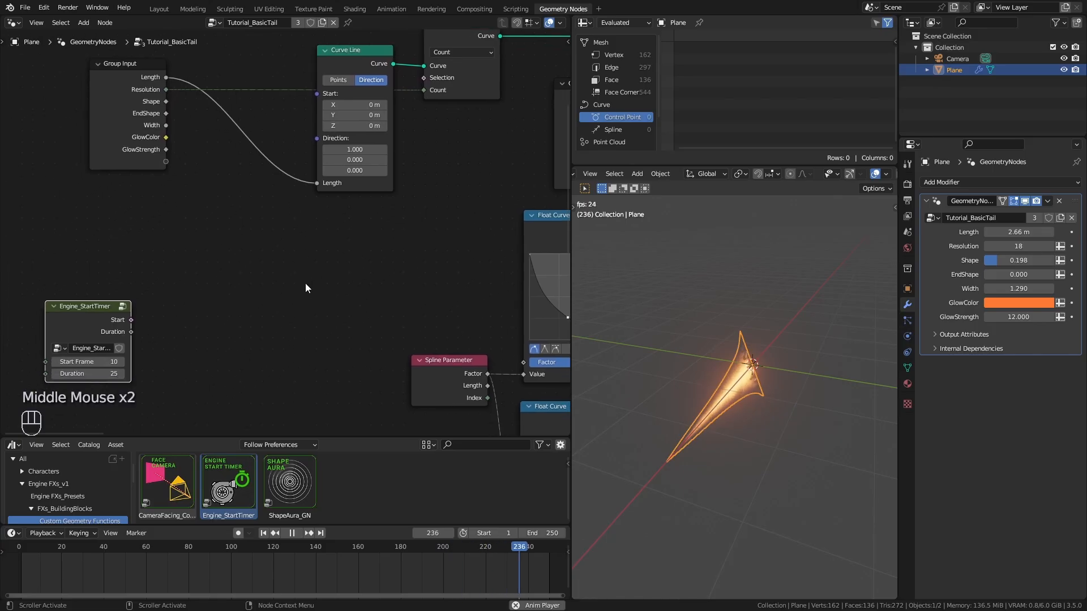
Add a Mix node whose Factor is driven by the Duration output of Engine_StartTimer
drag(130, 331, 247, 289)
text(mix)
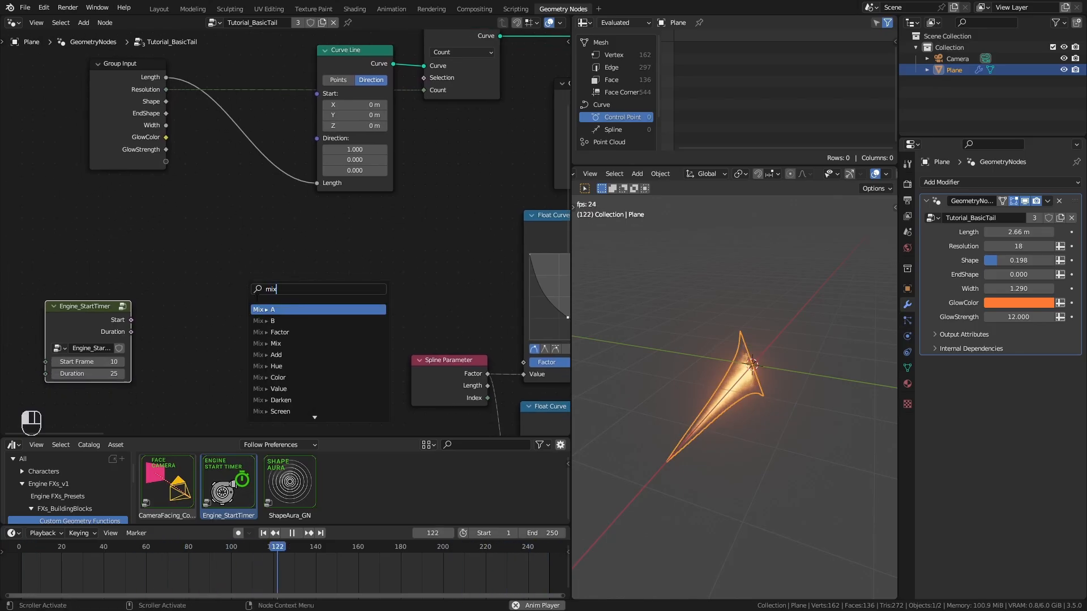
click(281, 333)
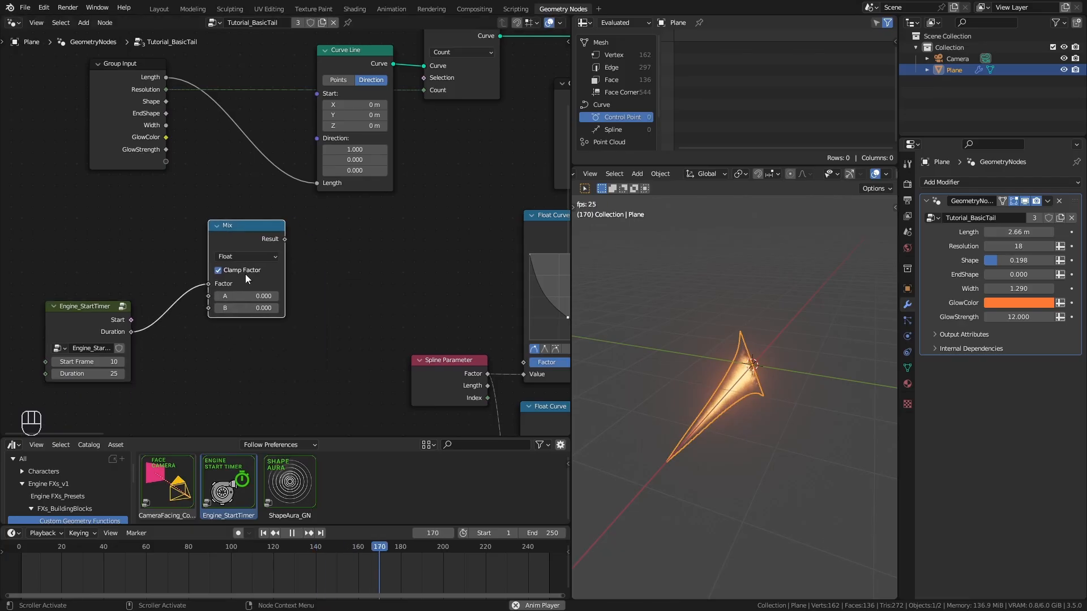
click(232, 229)
drag(232, 230, 237, 229)
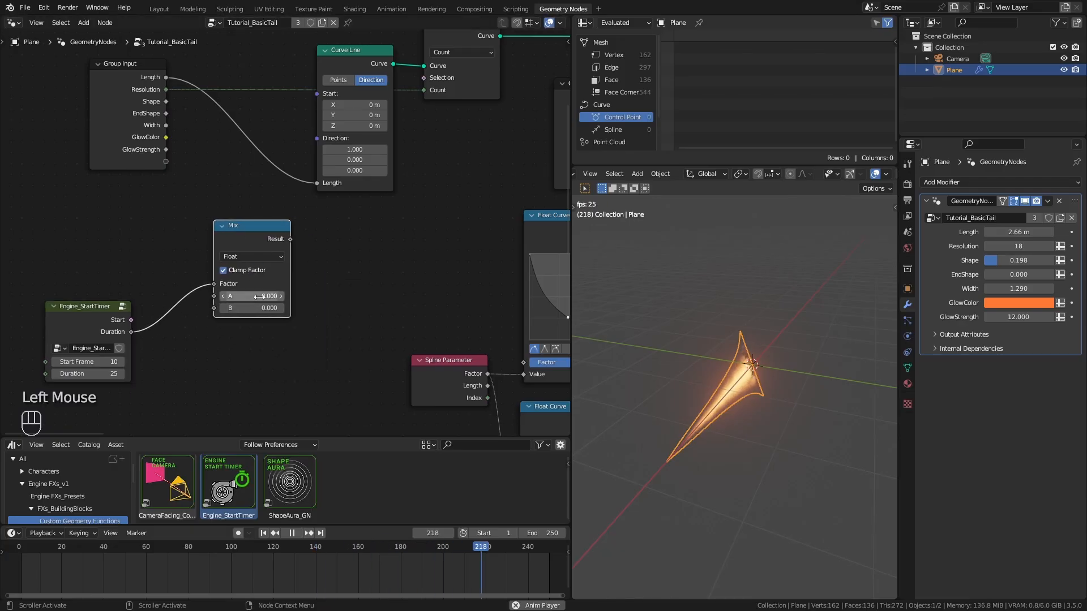
Route the Group Input's Length through Mix input B into the Curve Line's Length, and set the animation's end frame to 70
drag(166, 76, 214, 308)
drag(128, 137, 99, 141)
drag(290, 239, 317, 183)
drag(258, 230, 245, 200)
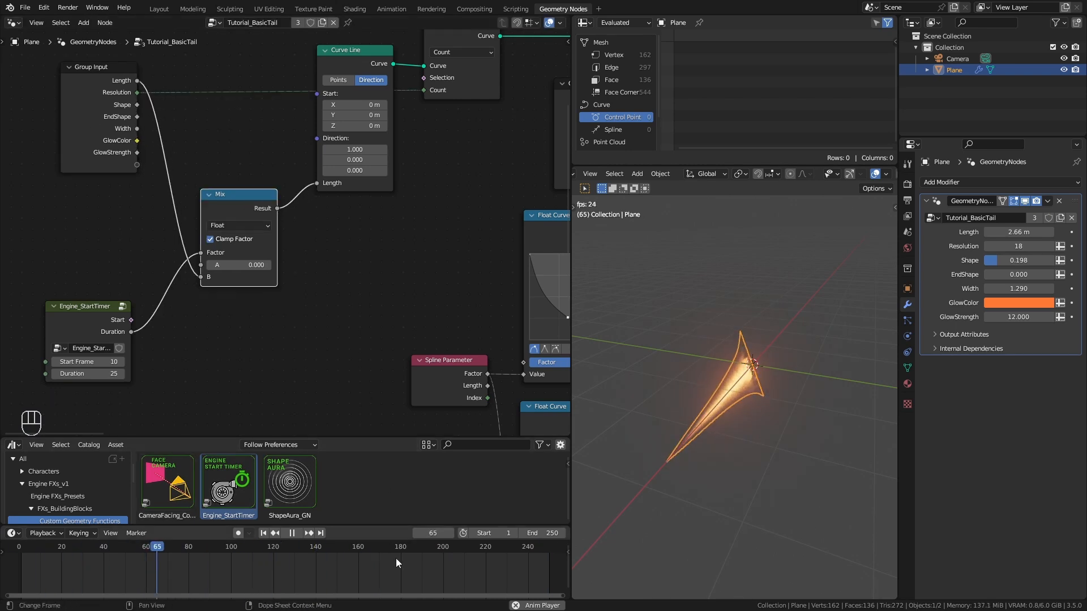
drag(544, 532, 453, 533)
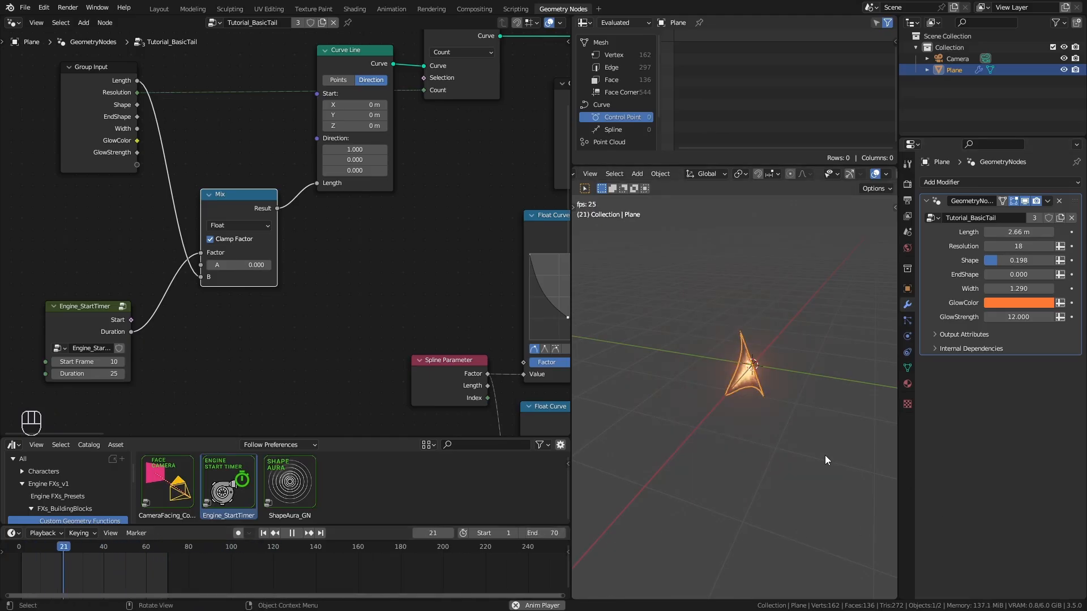
middle_drag(824, 455, 799, 450)
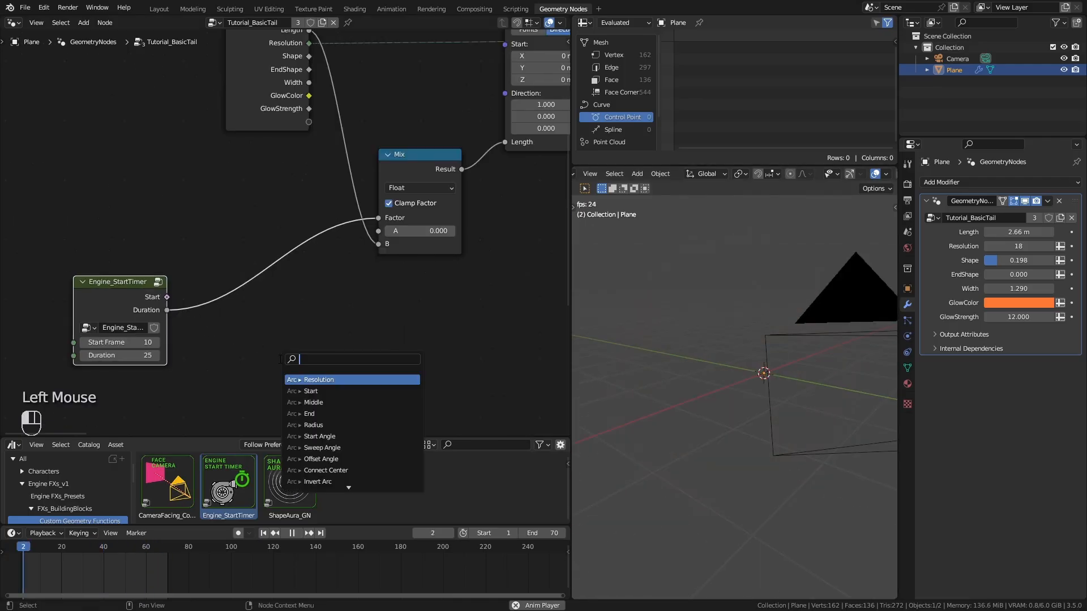
Insert a Float Curve node between the timer's Duration output and the Mix node's Factor
text(float curve)
key(Return)
click(346, 256)
drag(345, 258, 378, 217)
drag(270, 261, 260, 238)
Bend the Float Curve down with a point at 0.4181, 0.1500, and set the timer's Start Frame and Duration to 5
drag(267, 309, 251, 287)
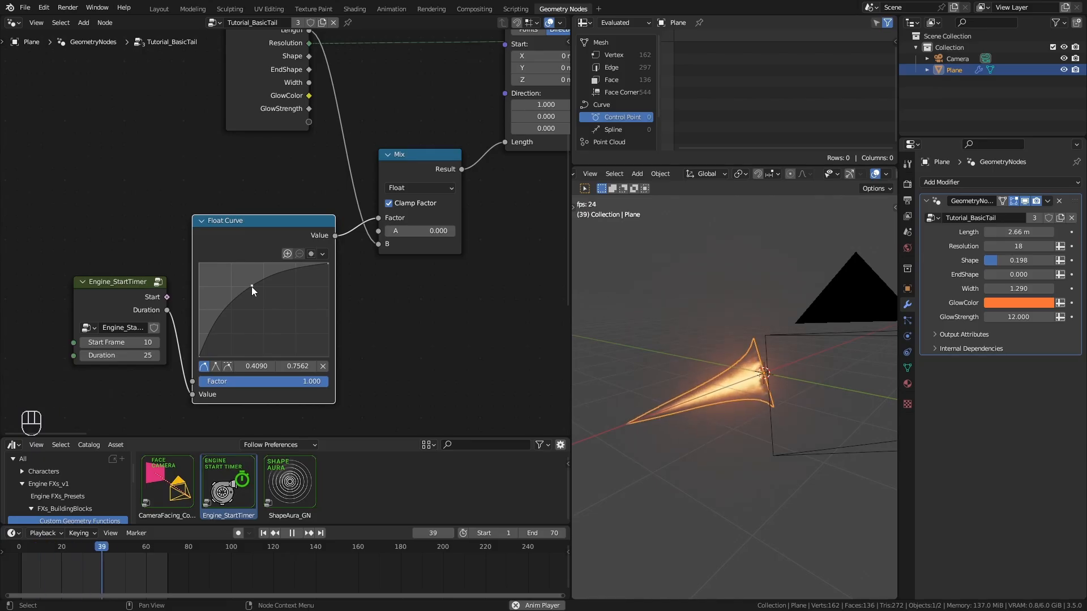
drag(251, 287, 293, 334)
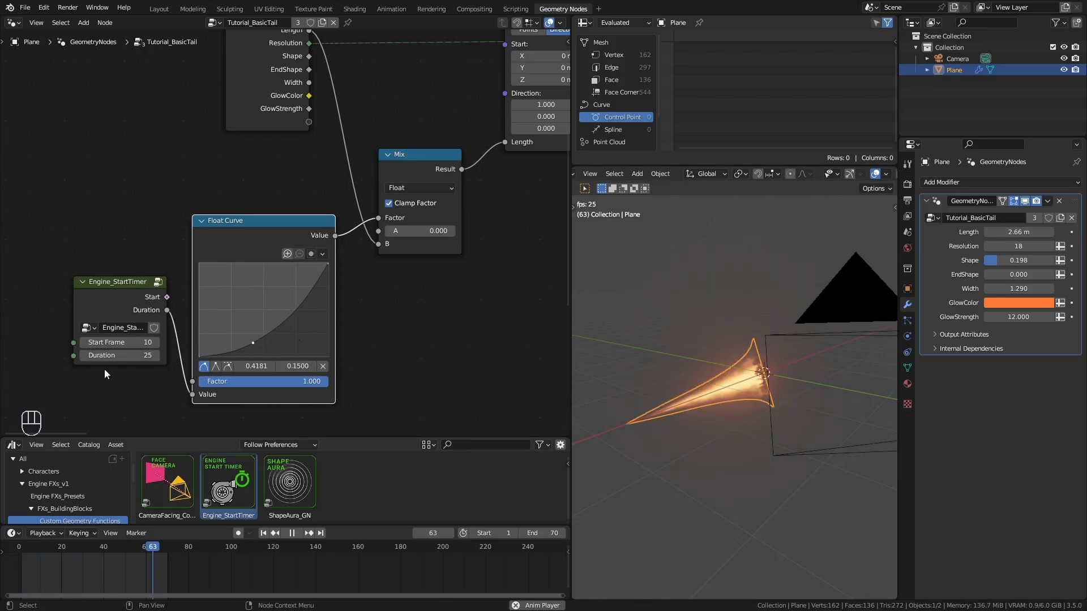
mouse_move(120, 342)
mouse_down()
mouse_move(108, 342)
mouse_move(124, 355)
mouse_up()
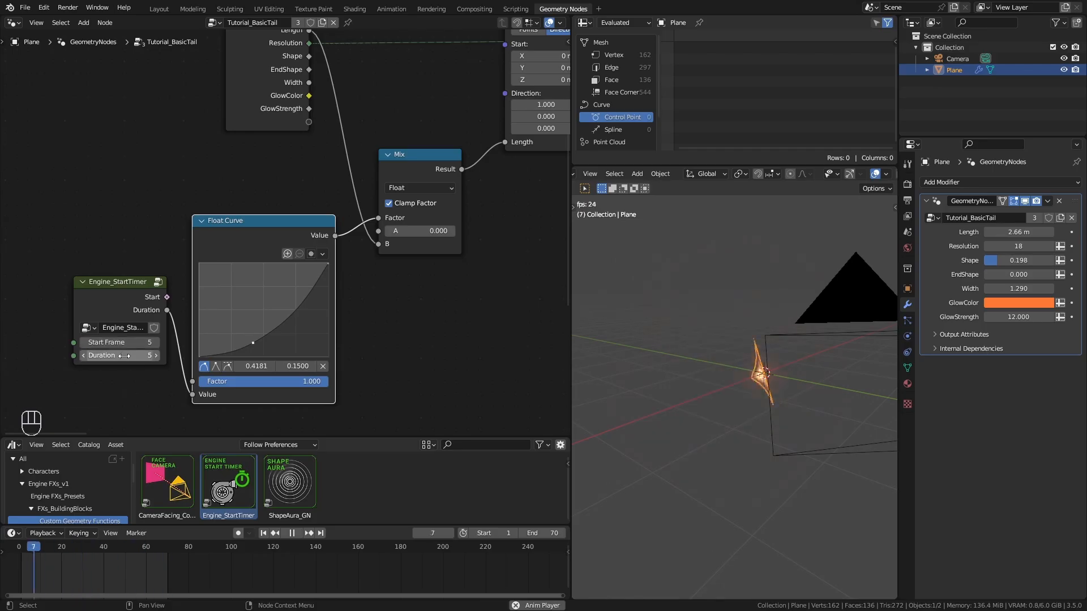
Examine the nodes inside the Engine_StartTimer group, including the comparison node's operation options
ctrl+middle_drag(124, 356, 124, 339)
middle_drag(124, 339, 286, 316)
click(277, 225)
key(Tab)
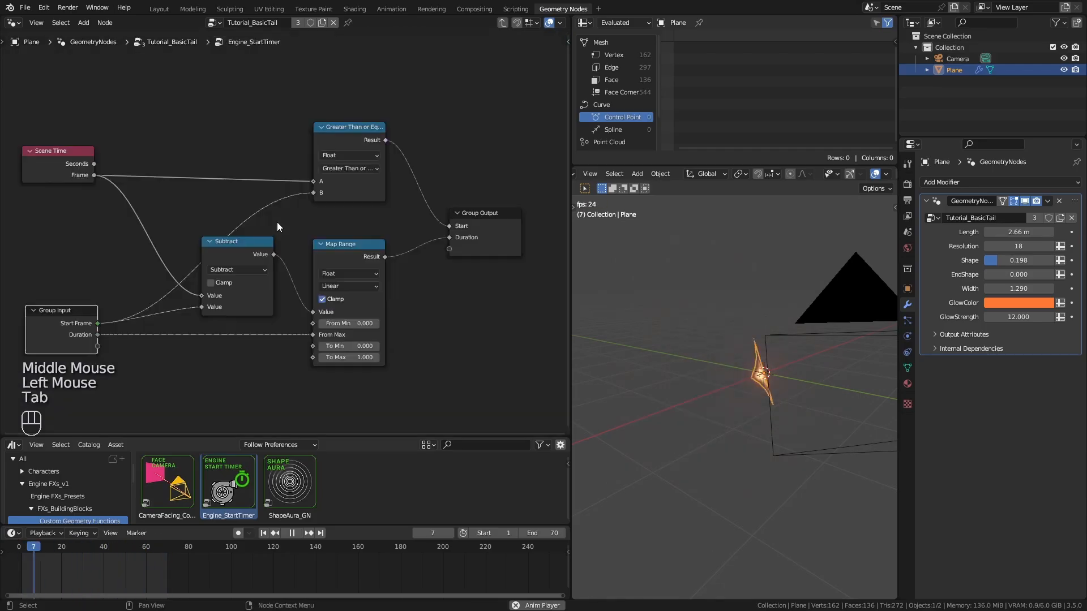
click(55, 148)
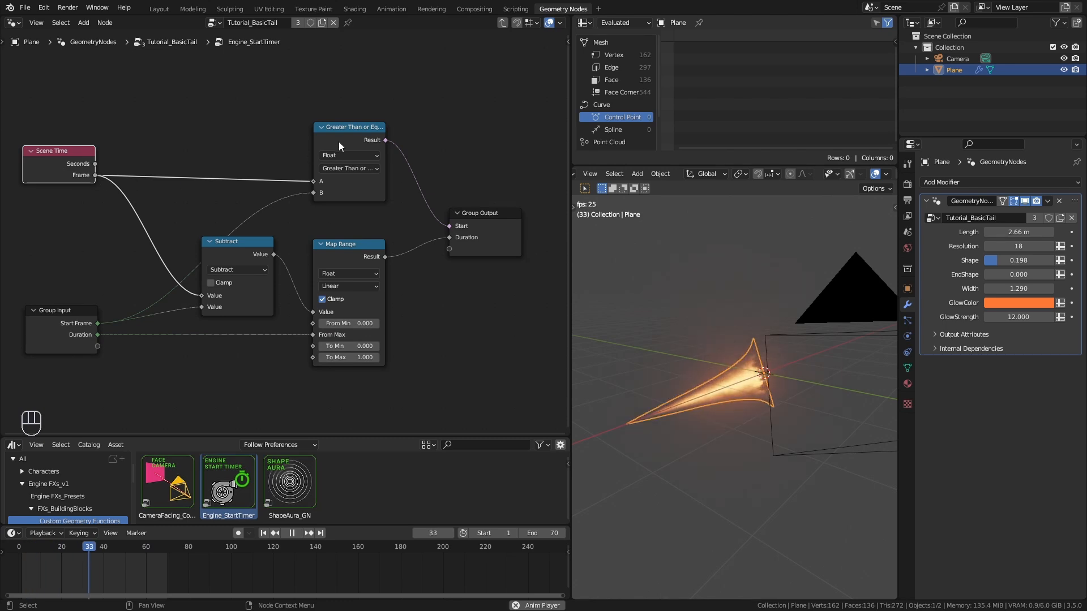
drag(233, 255, 235, 270)
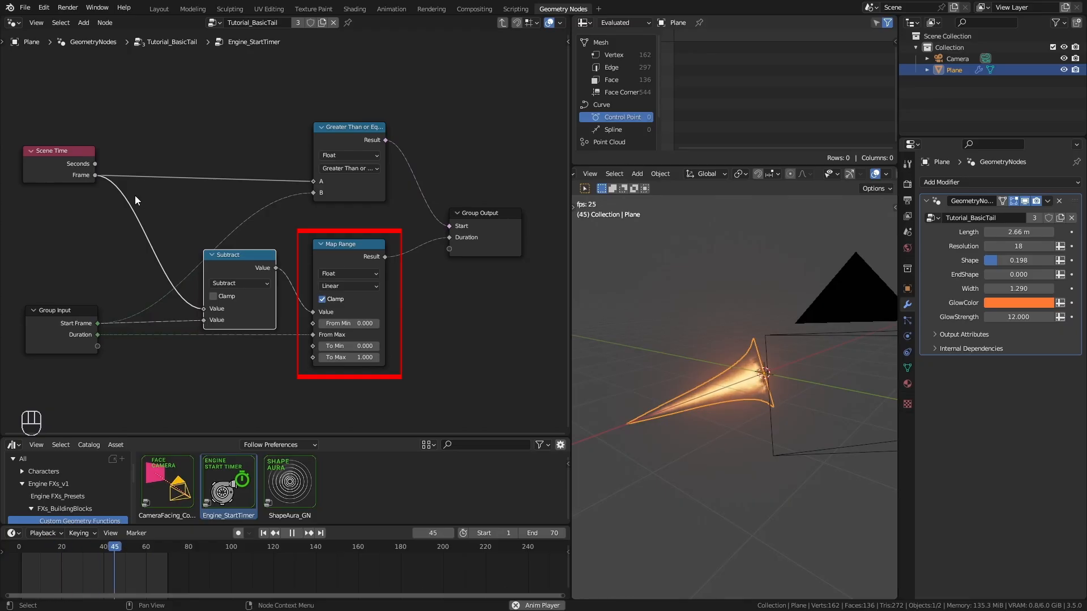
click(359, 168)
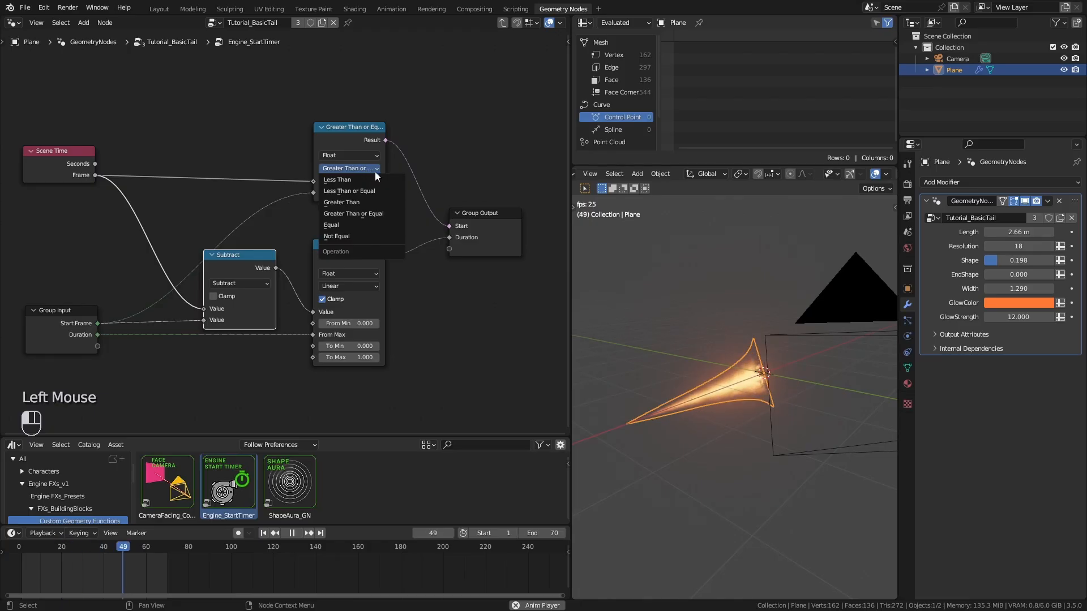
click(445, 126)
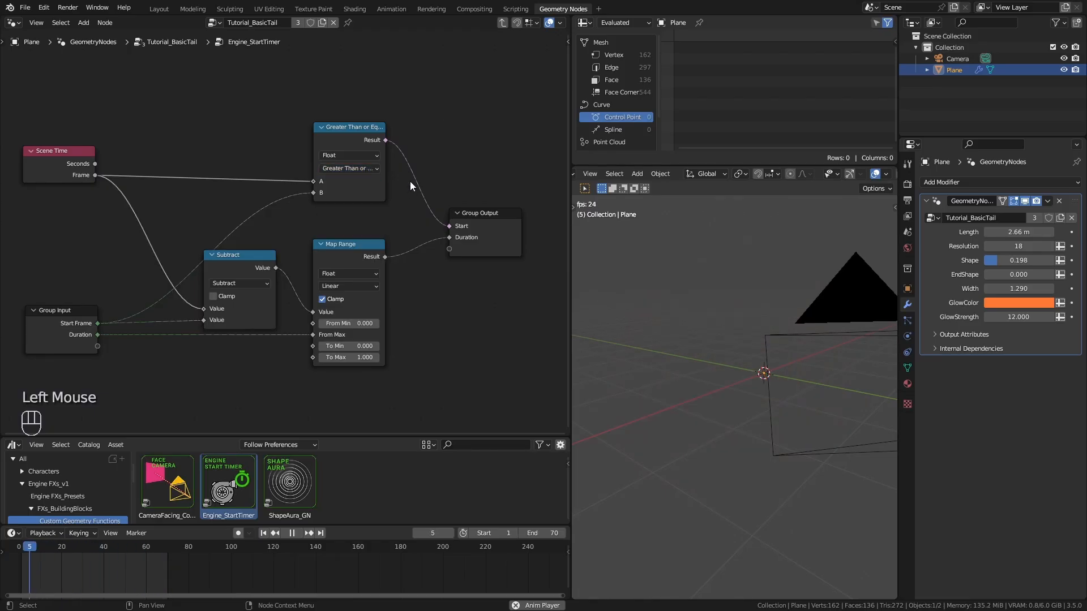
Return to the main node tree and look over its nodes from the timer to the Group Output
key(Tab)
middle_drag(453, 280, 269, 298)
ctrl+middle_drag(372, 236, 365, 284)
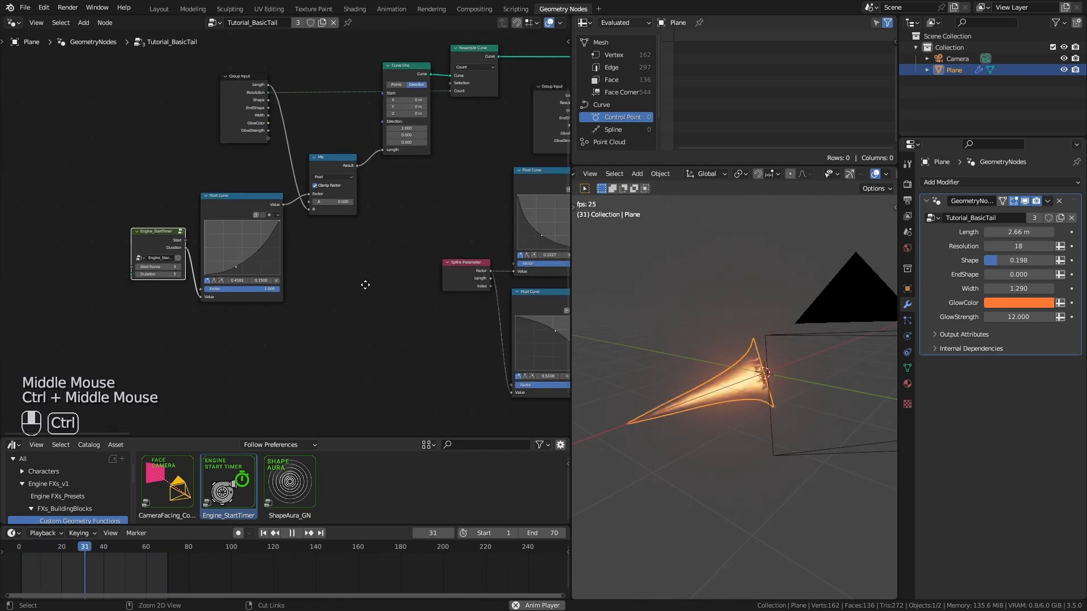
middle_drag(410, 223, 205, 209)
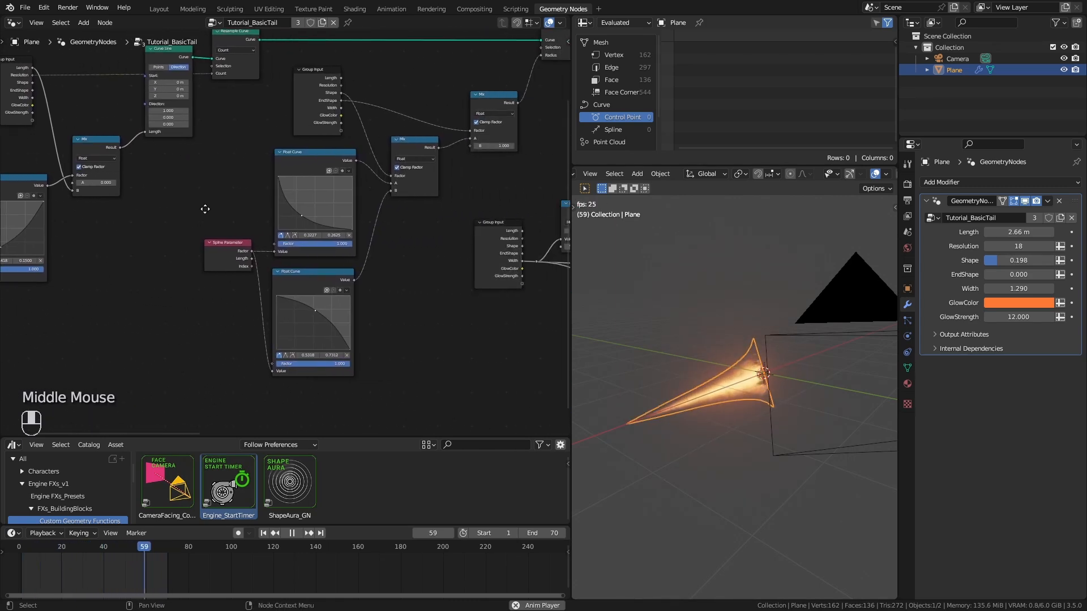
ctrl+middle_drag(410, 213, 535, 332)
middle_drag(477, 287, 204, 300)
scroll(304, 327, down, 3)
ctrl+middle_drag(204, 300, 203, 296)
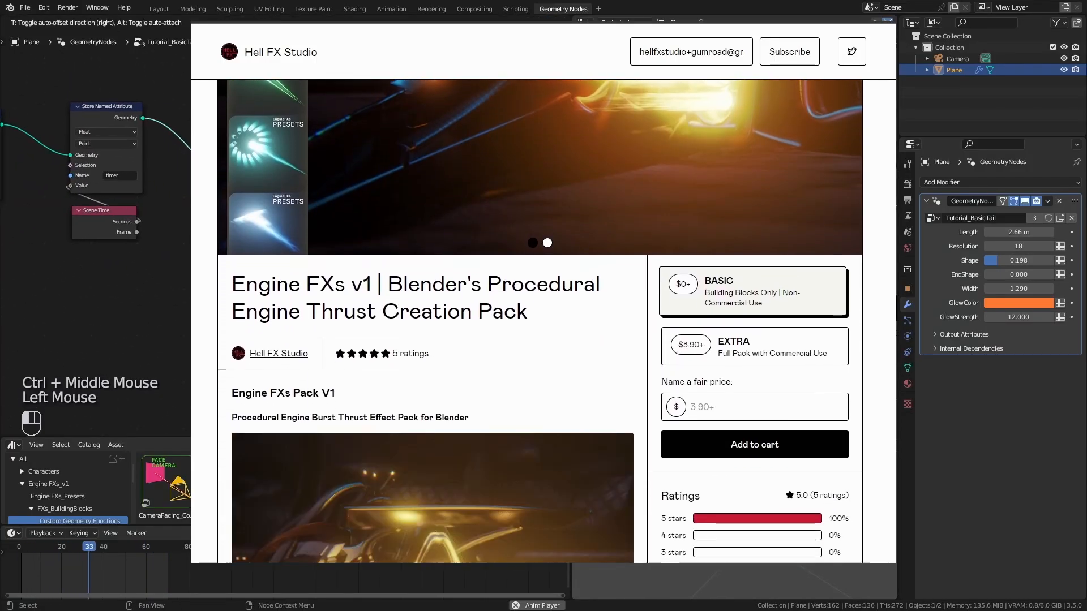
Enlarge the asset browser and look through the Engine FXs_v1 building-block categories and the Engine FXs_Presets
drag(186, 437, 187, 340)
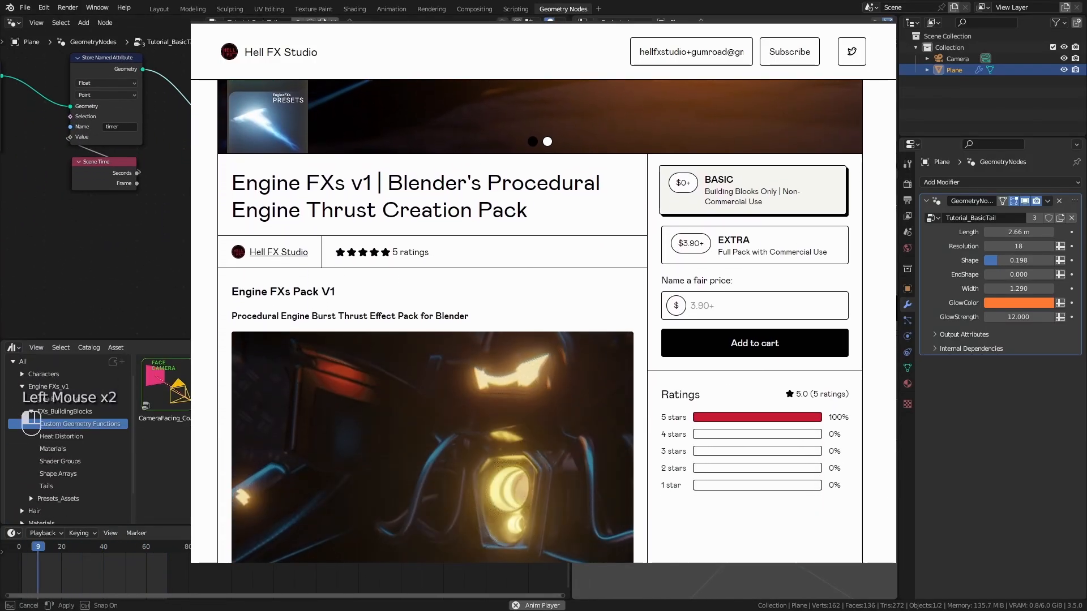
click(79, 474)
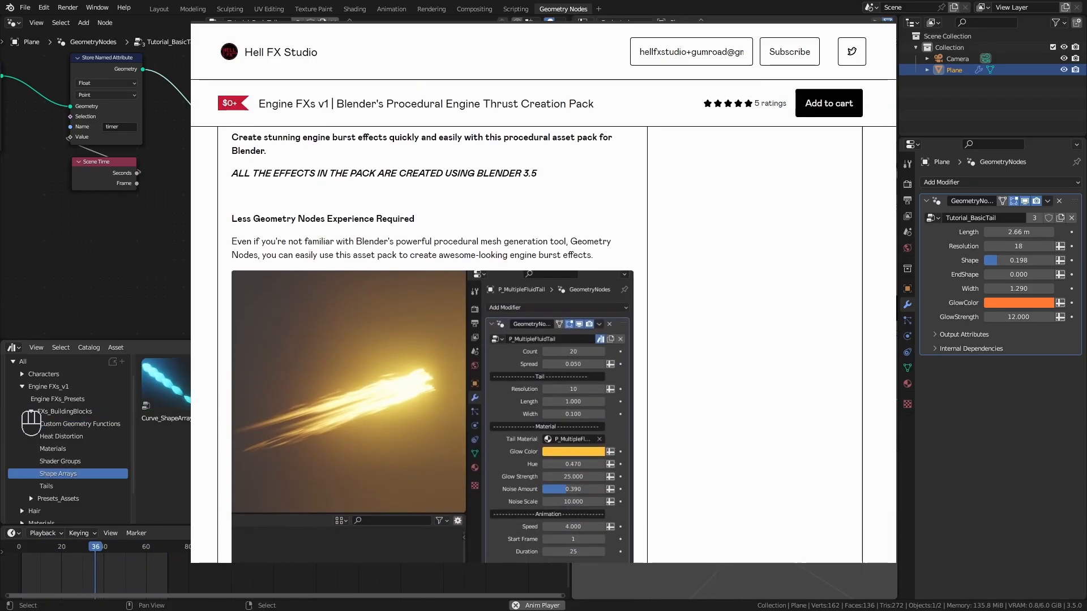
click(78, 461)
click(78, 450)
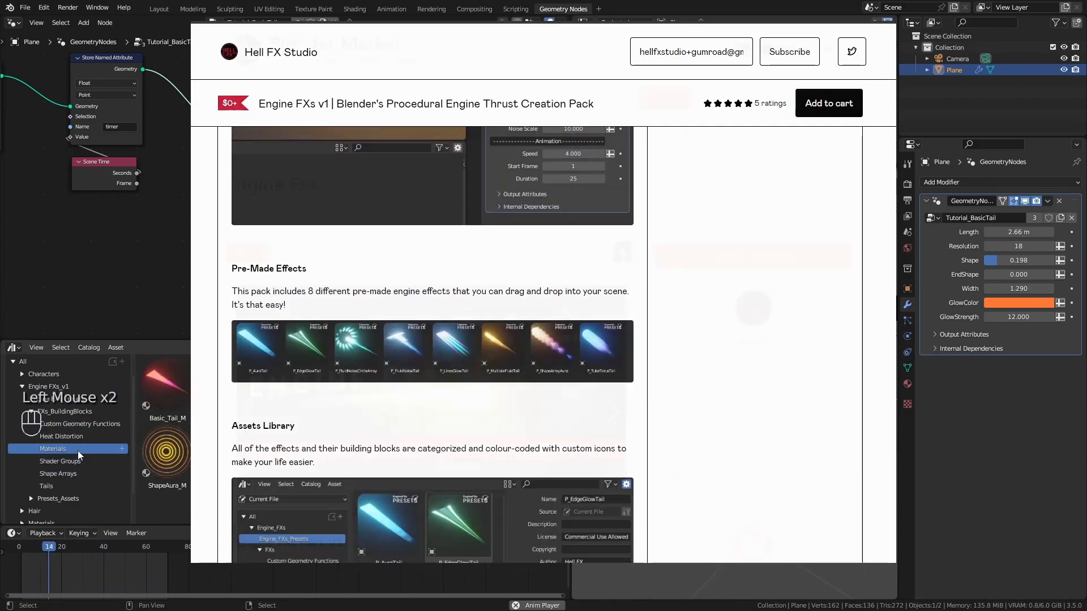
click(86, 425)
click(78, 475)
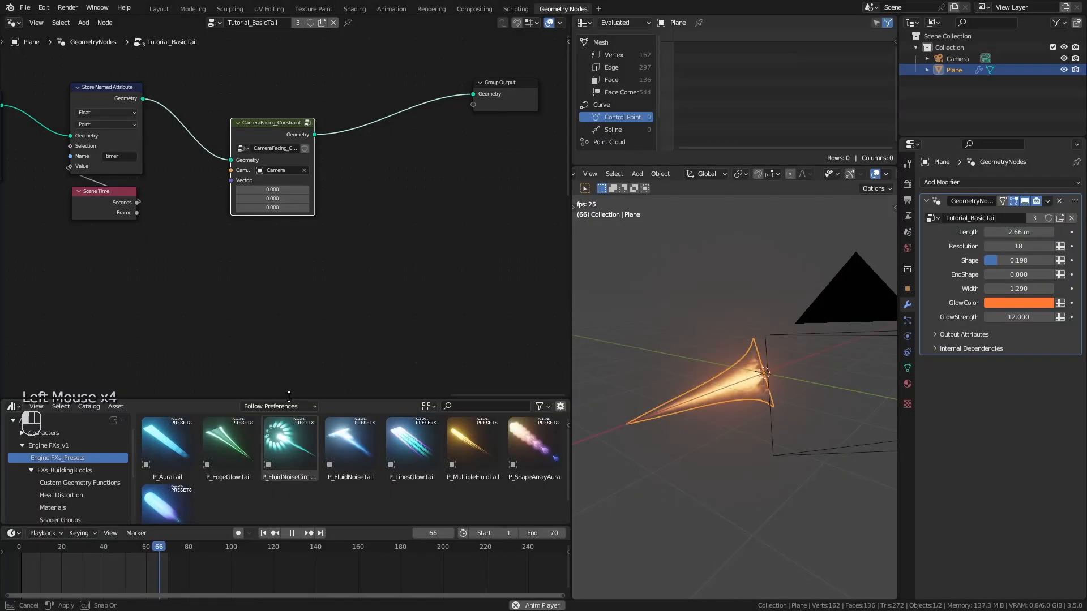
drag(289, 396, 303, 363)
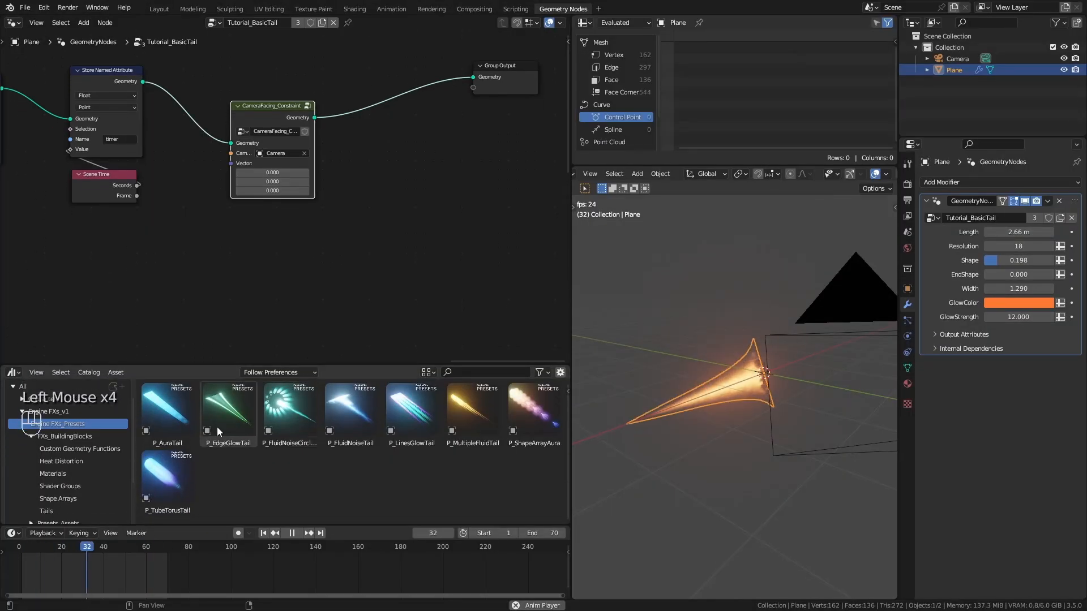
click(73, 496)
click(57, 511)
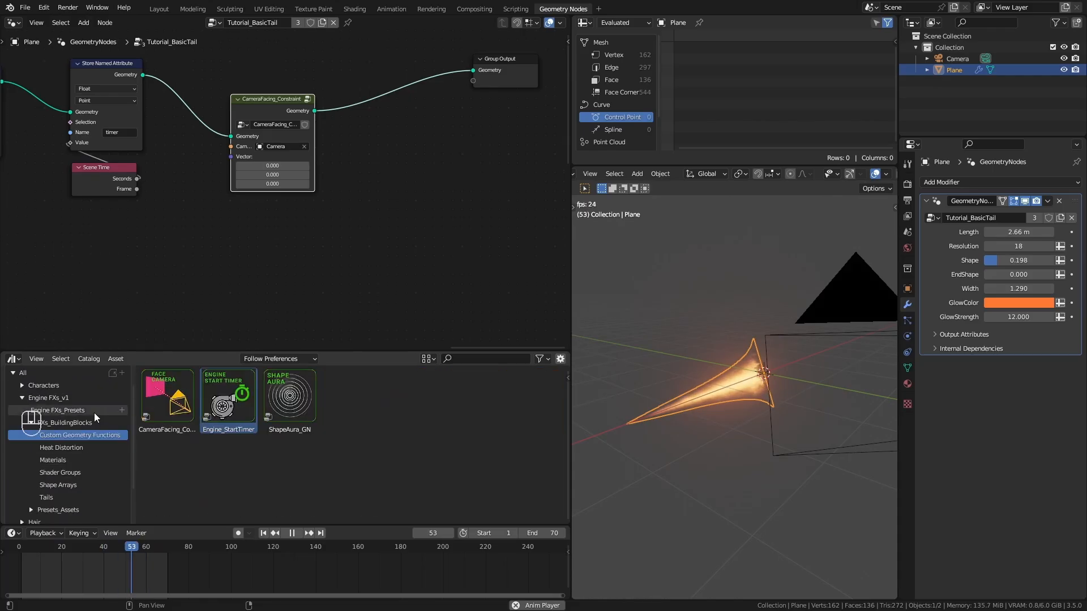
click(94, 411)
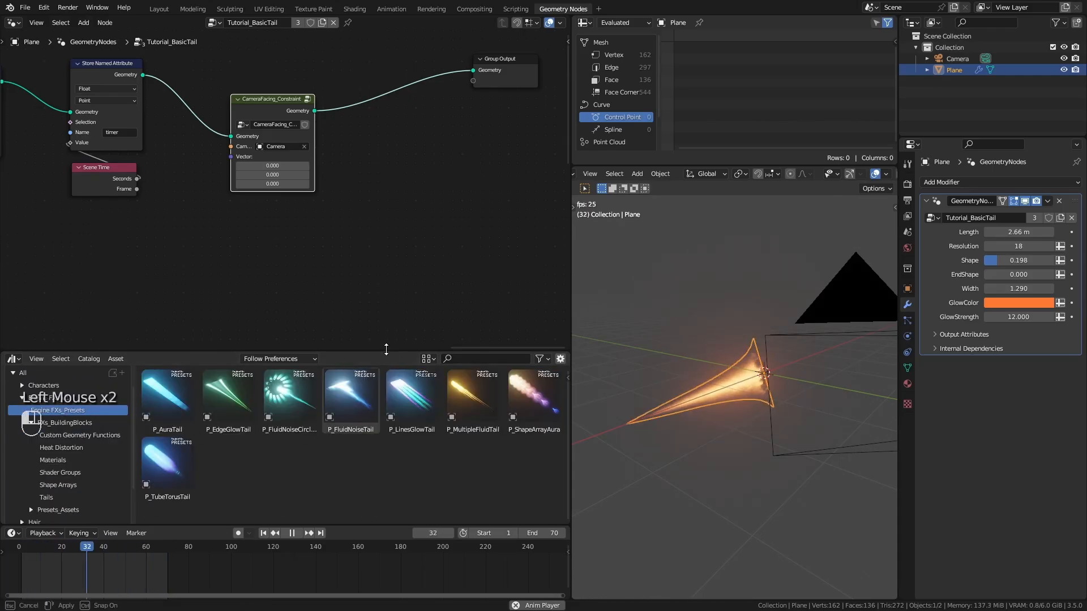